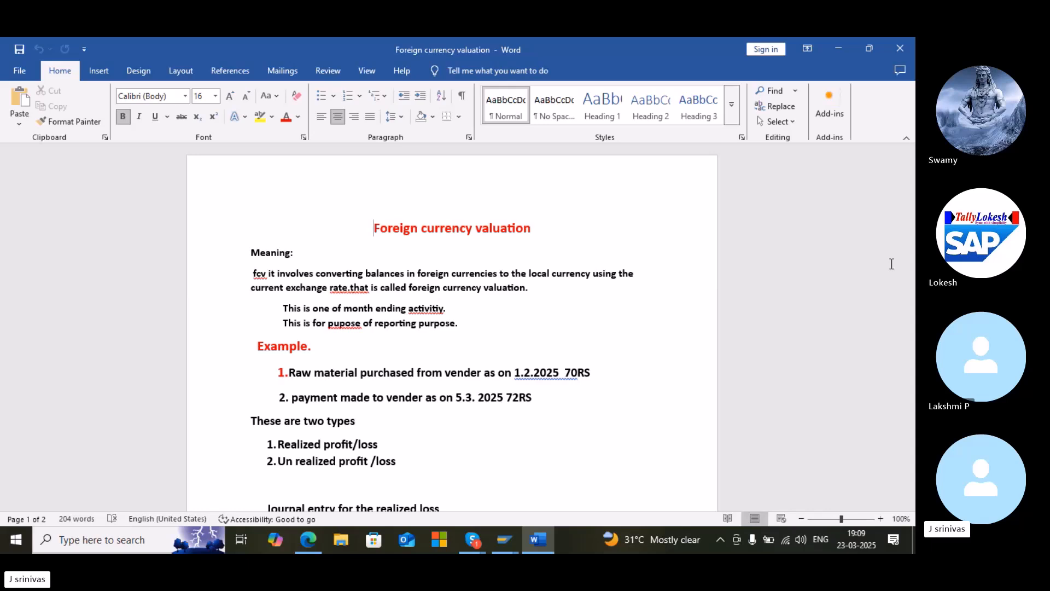
Scroll through the foreign currency valuation notes and journal entries in the document
left_click_drag(909, 206, 904, 259)
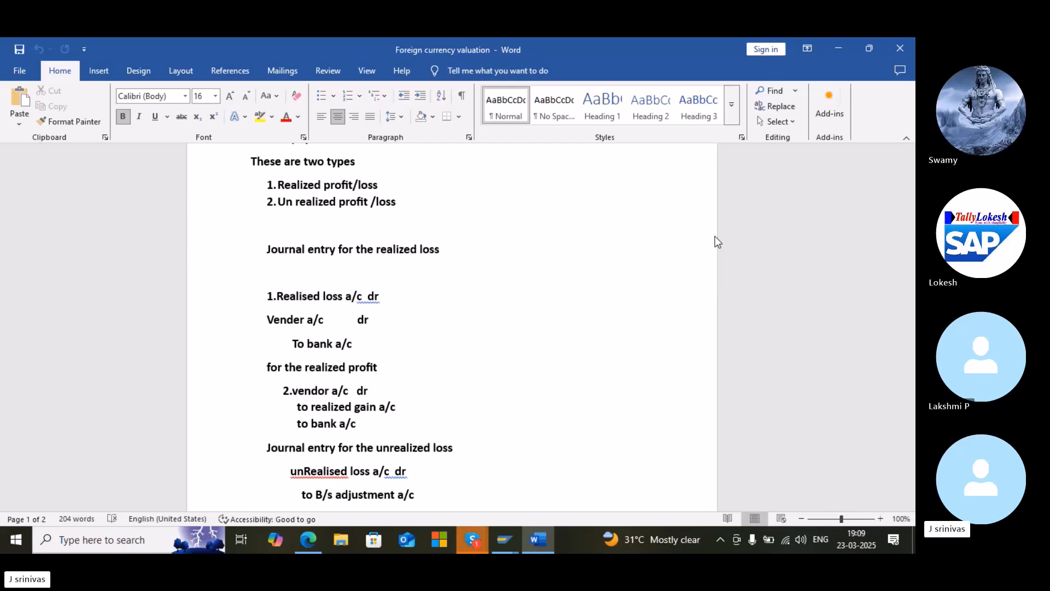
left_click_drag(908, 253, 905, 280)
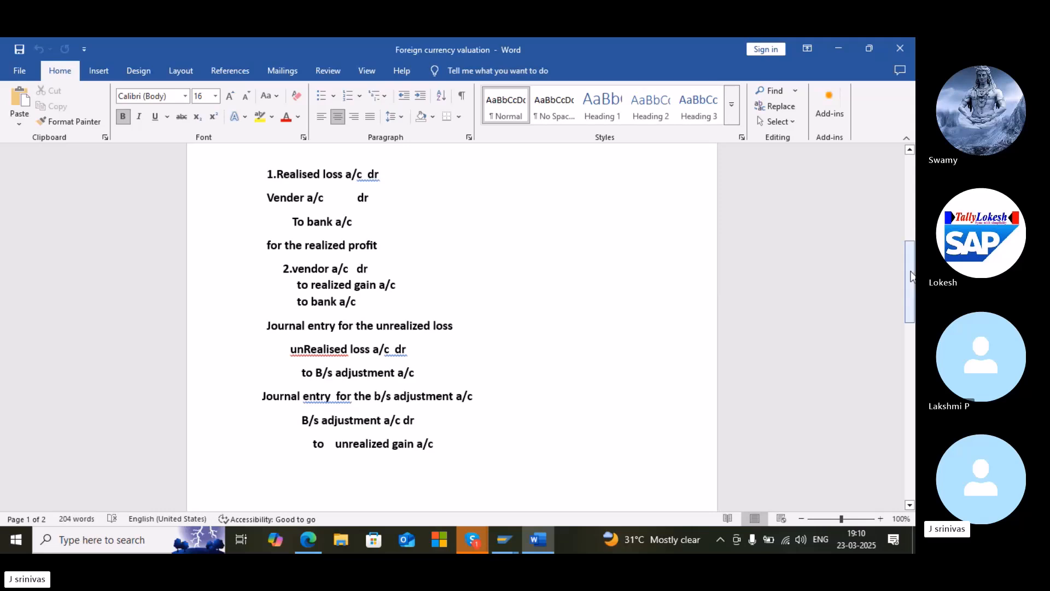
left_click_drag(913, 276, 912, 213)
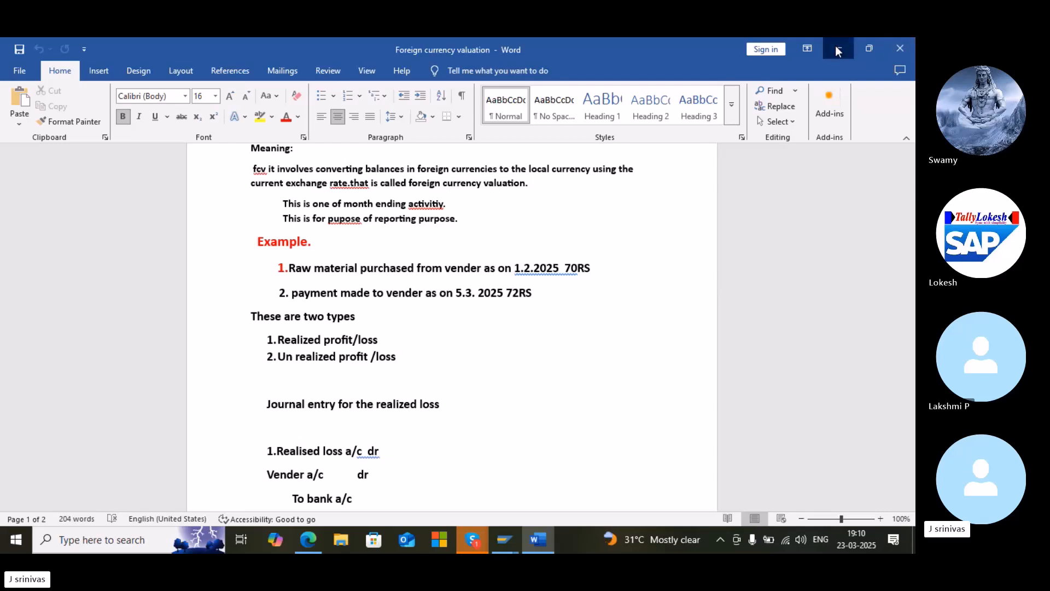
Minimize the document and open the foreign currency valuation PDF from the desktop
left_click(838, 51)
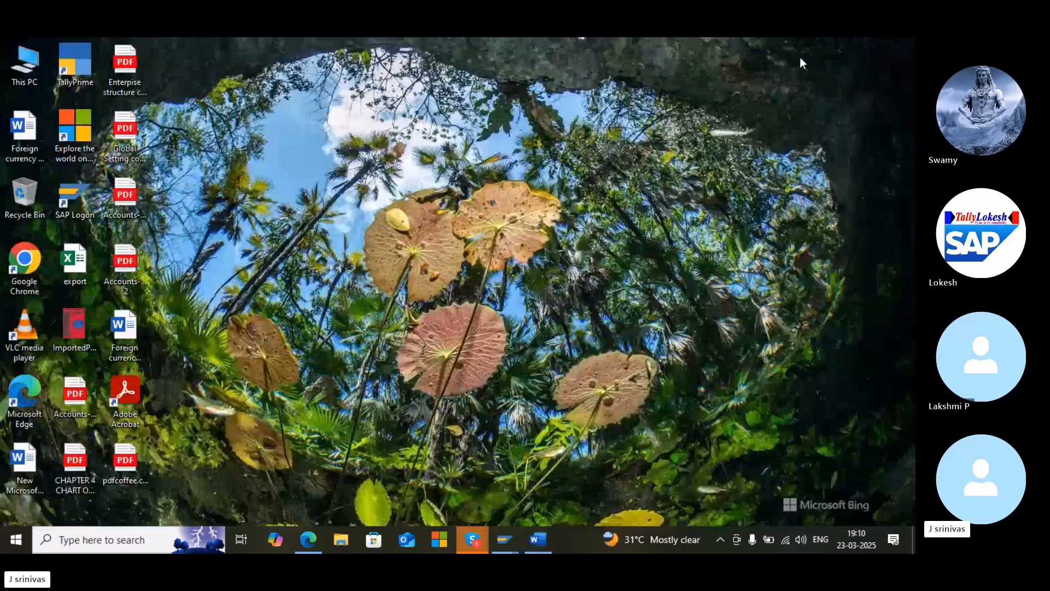
left_click(126, 461)
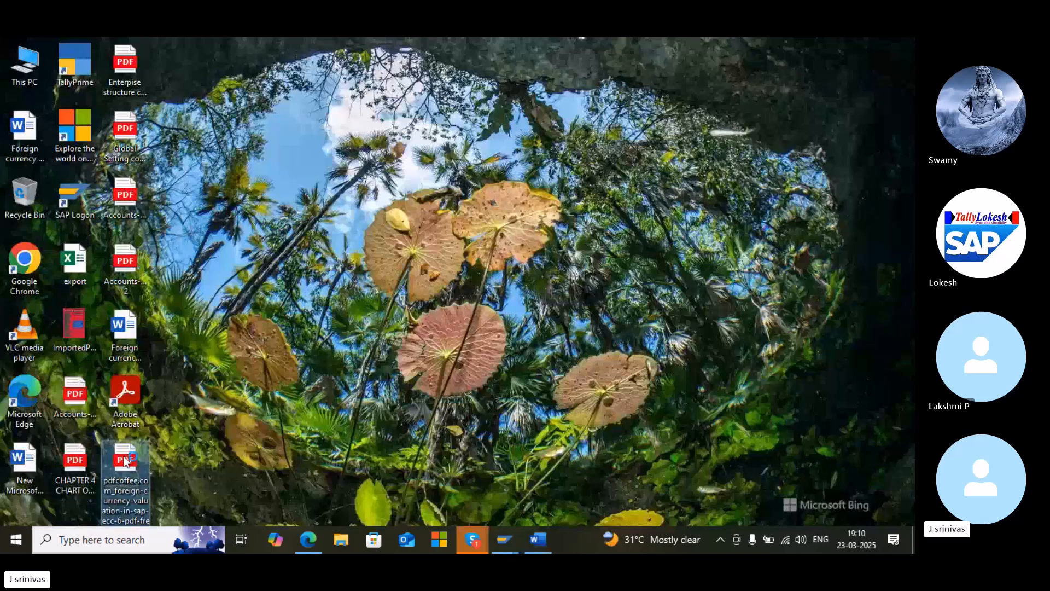
double_click(125, 461)
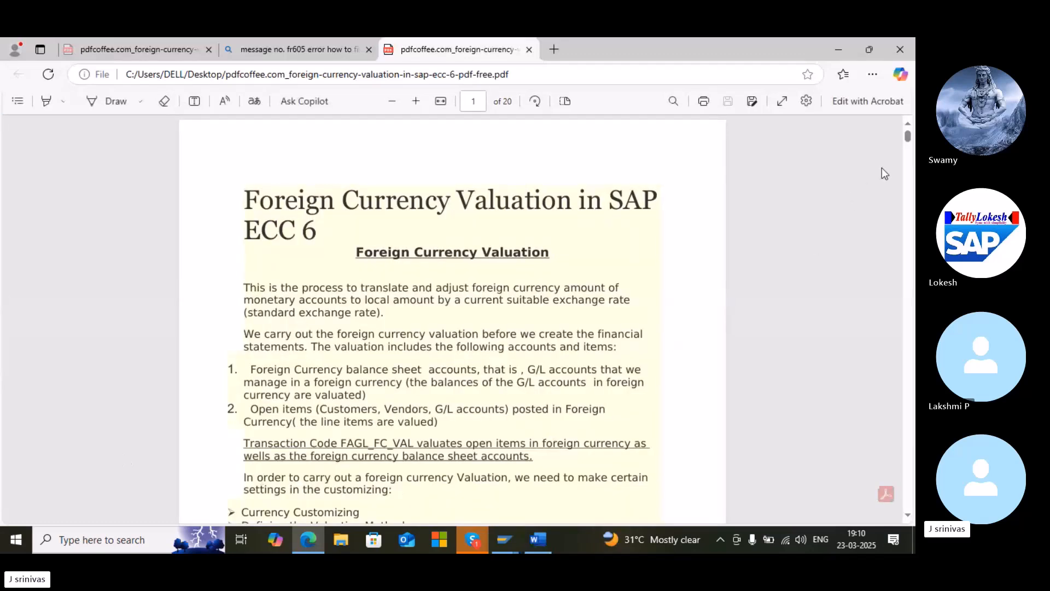
left_click_drag(908, 142, 910, 146)
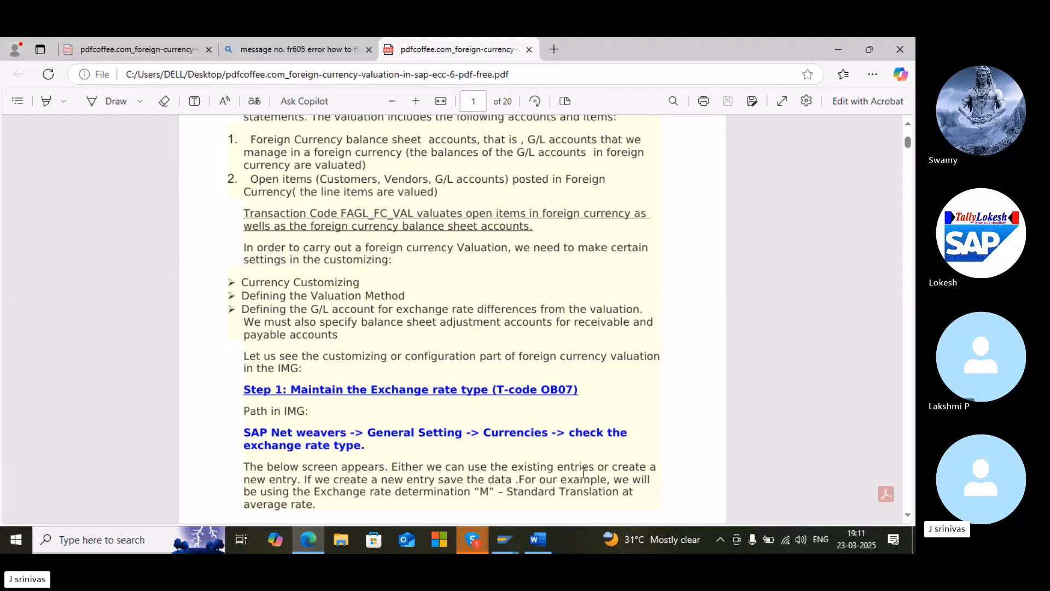
Open the FICO connection in SAP Logon and log on to client 800 with the user ID and password
left_click(502, 539)
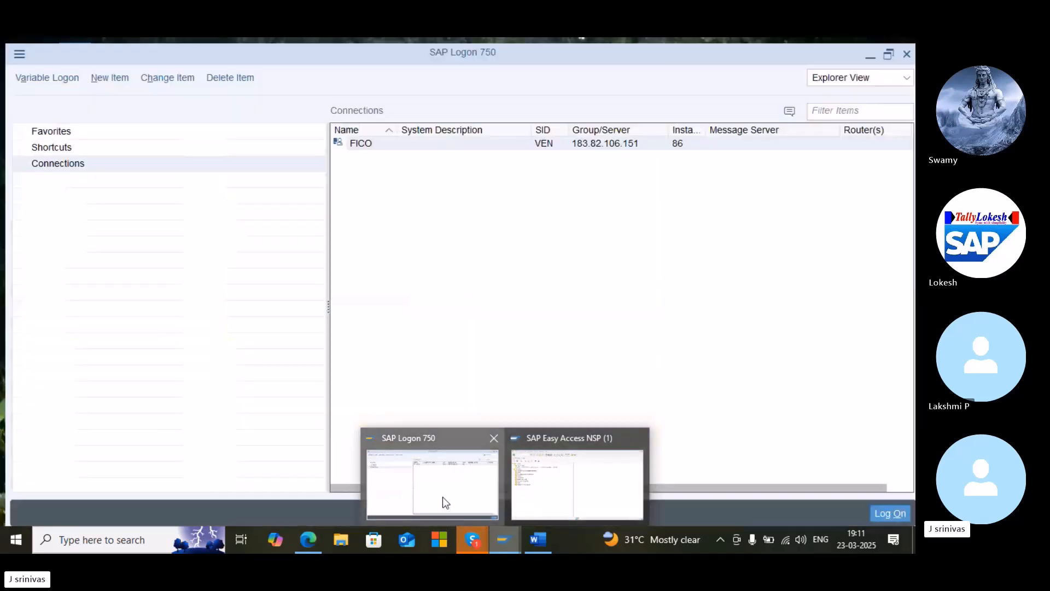
left_click(442, 497)
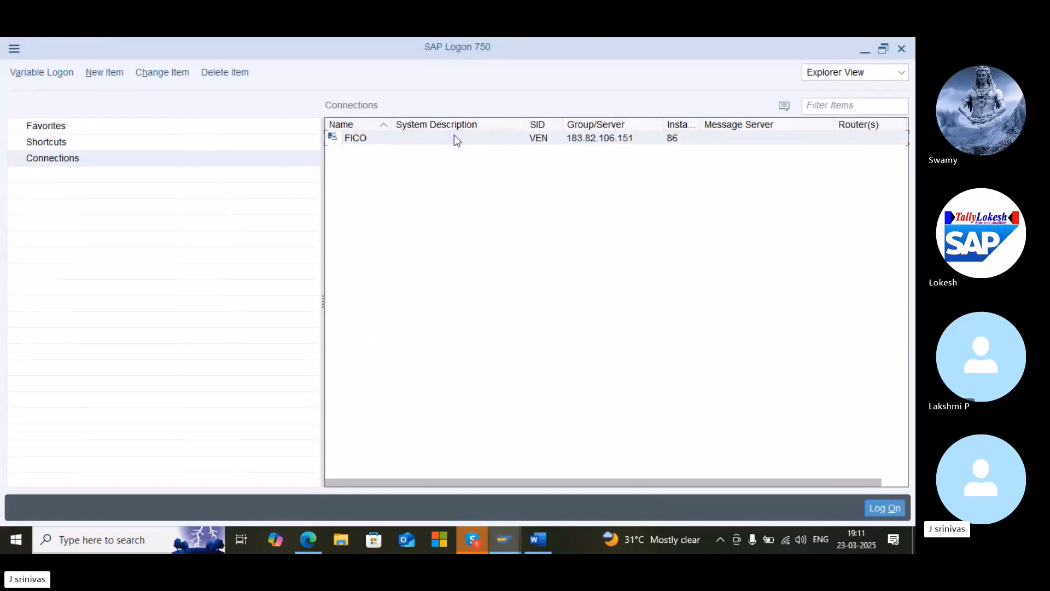
double_click(455, 137)
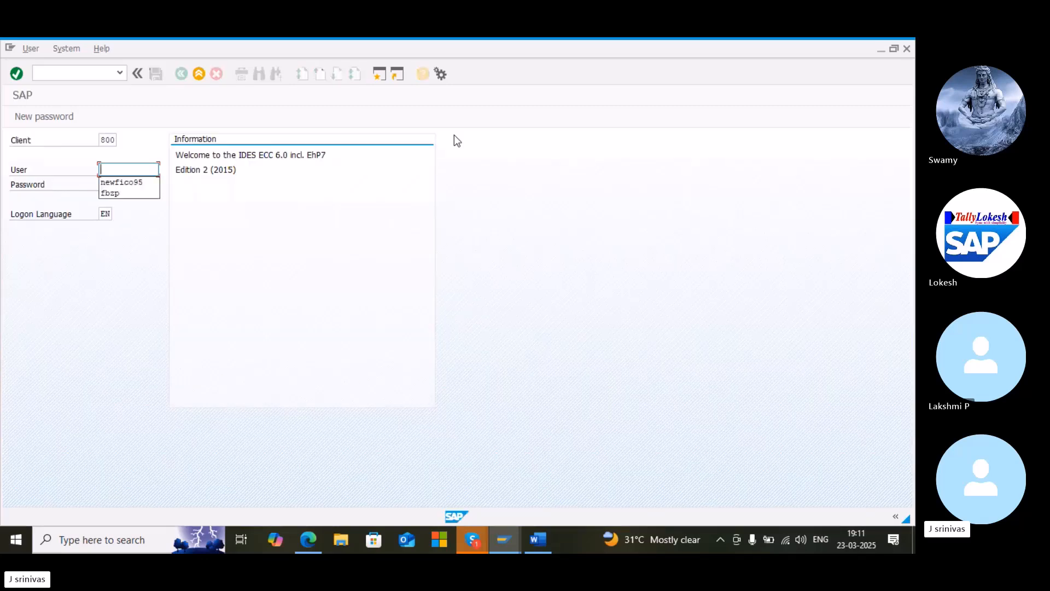
type("*****")
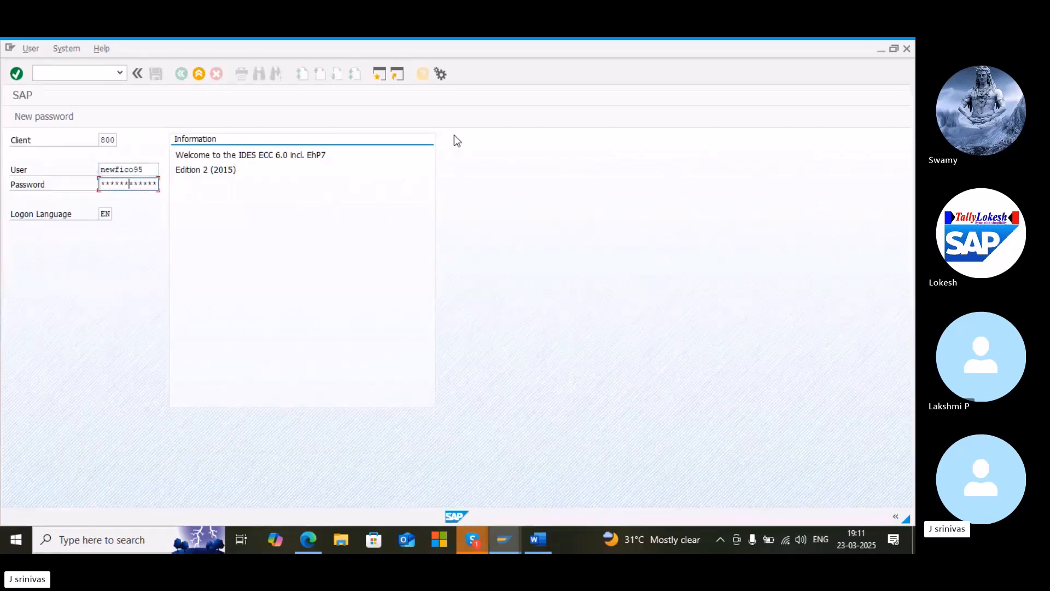
key("Return")
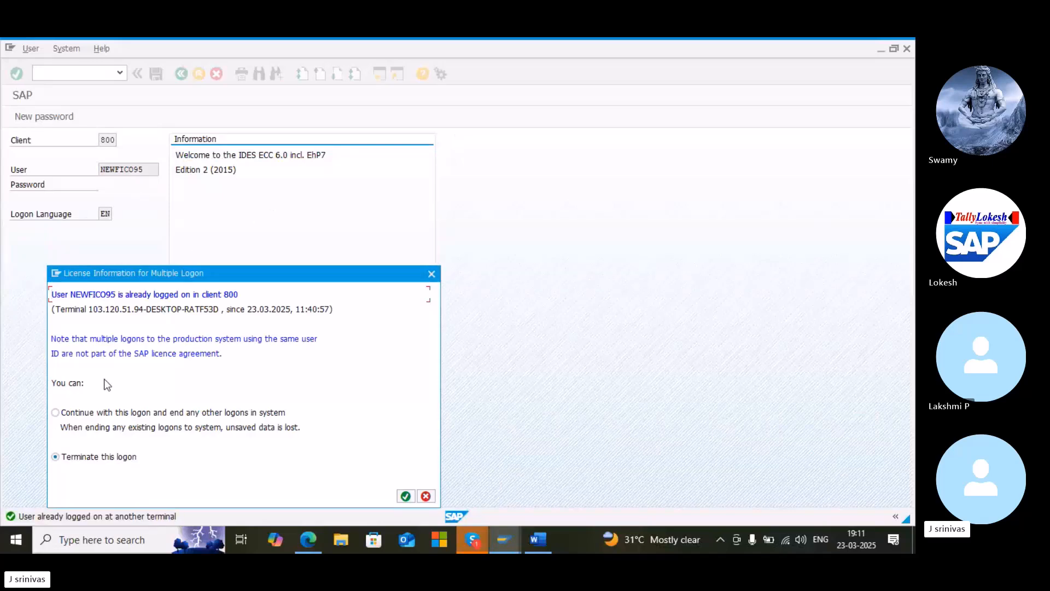
Continue with this logon and end any other logons for the user
left_click(66, 411)
left_click(405, 497)
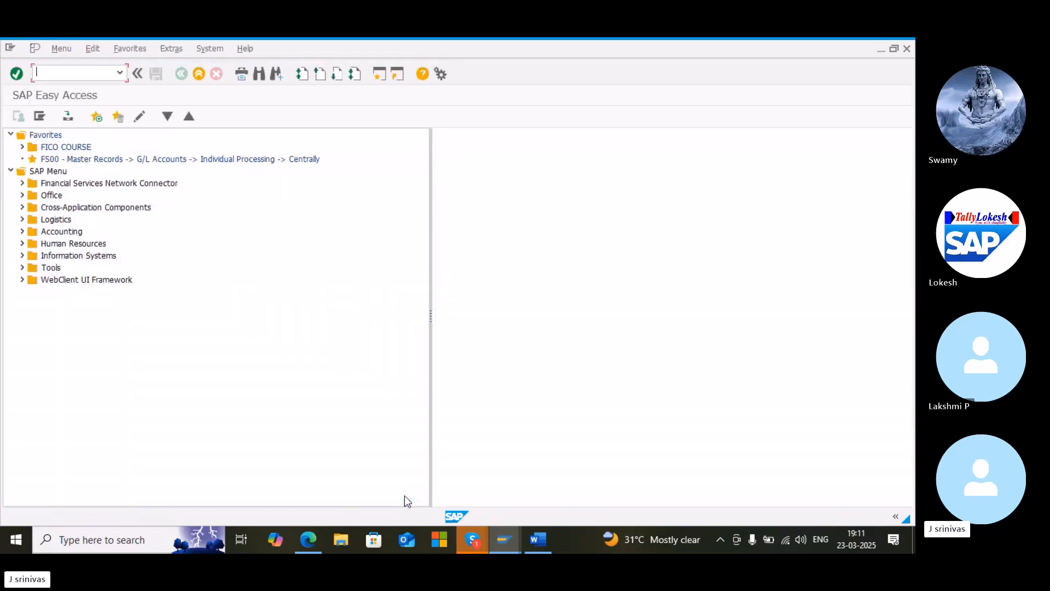
Open transaction OB07 and position the exchange rate type list at UAD1
type("ob07")
key("Return")
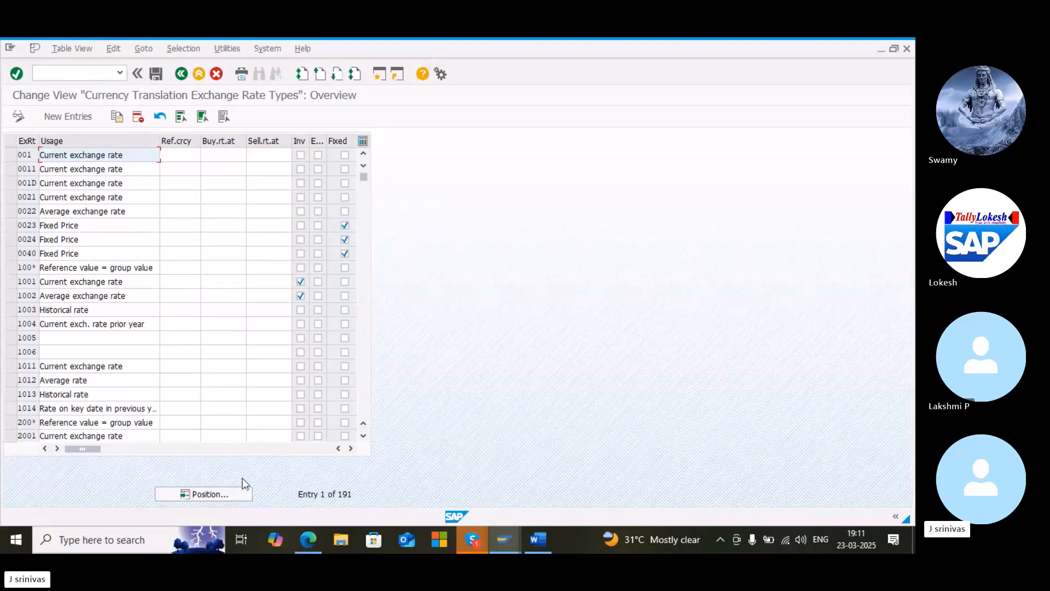
left_click(222, 495)
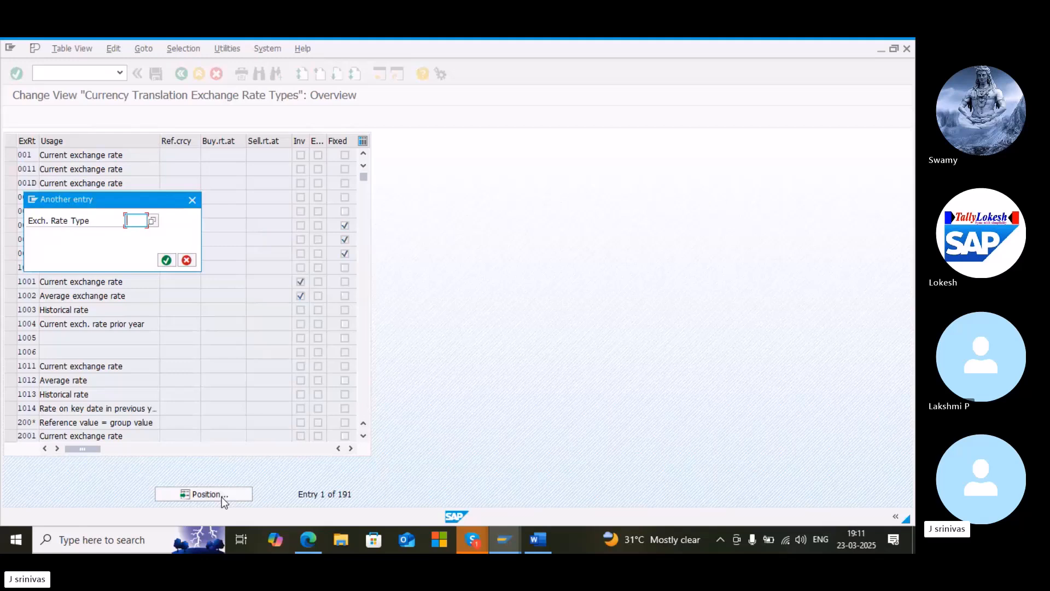
type("uad1")
key("Return")
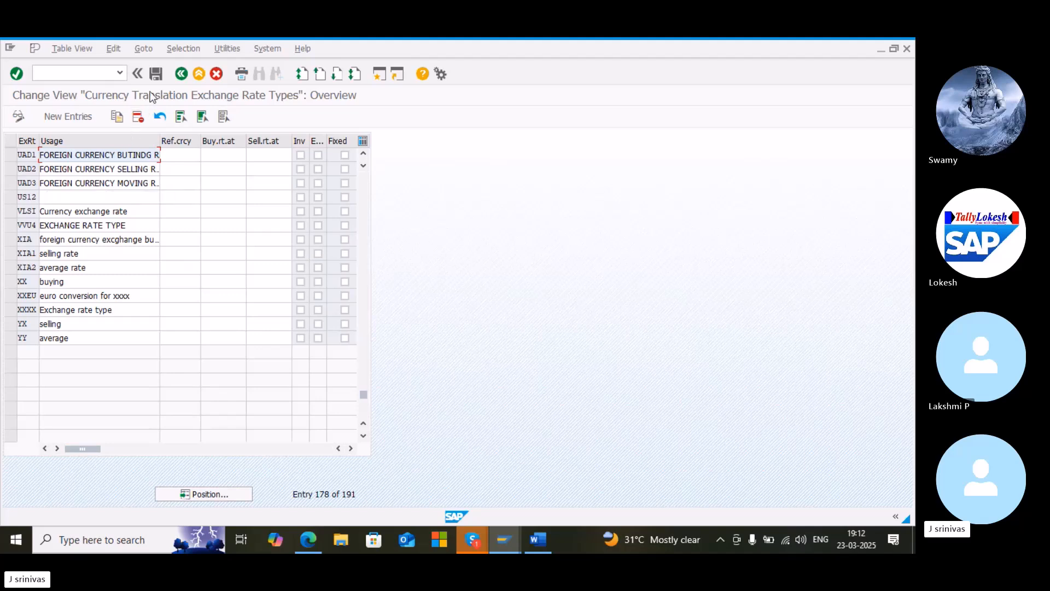
Save the exchange rate types and return to SAP Easy Access with /n
left_click(153, 78)
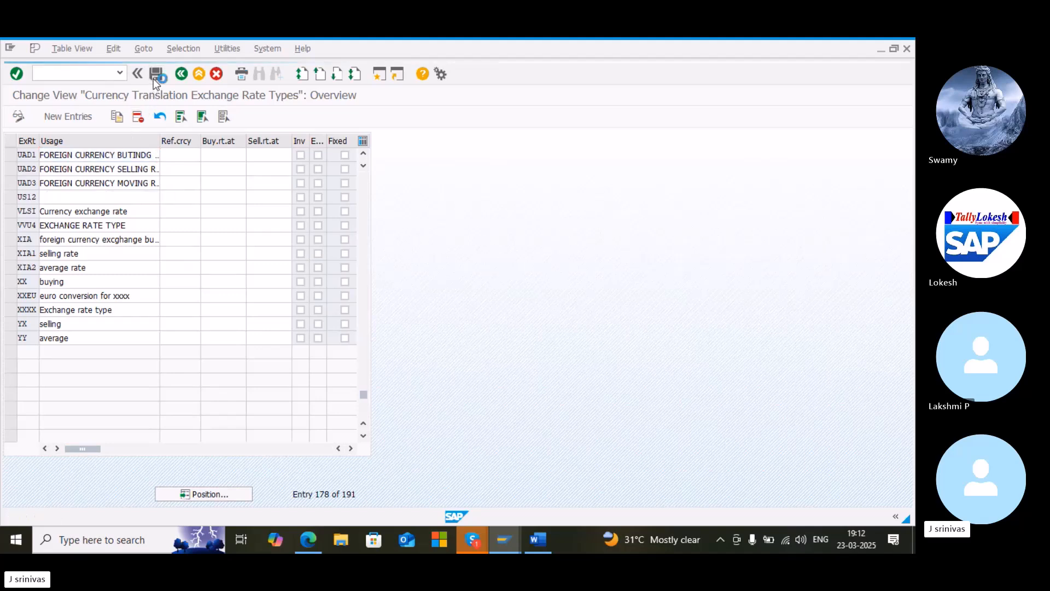
left_click(76, 74)
type("/n")
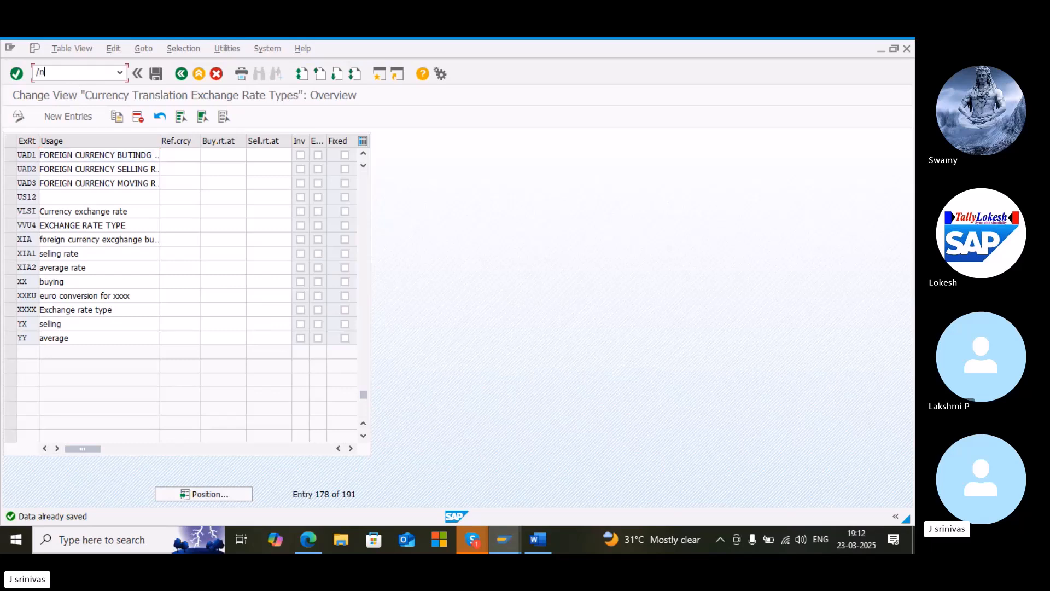
key("Return")
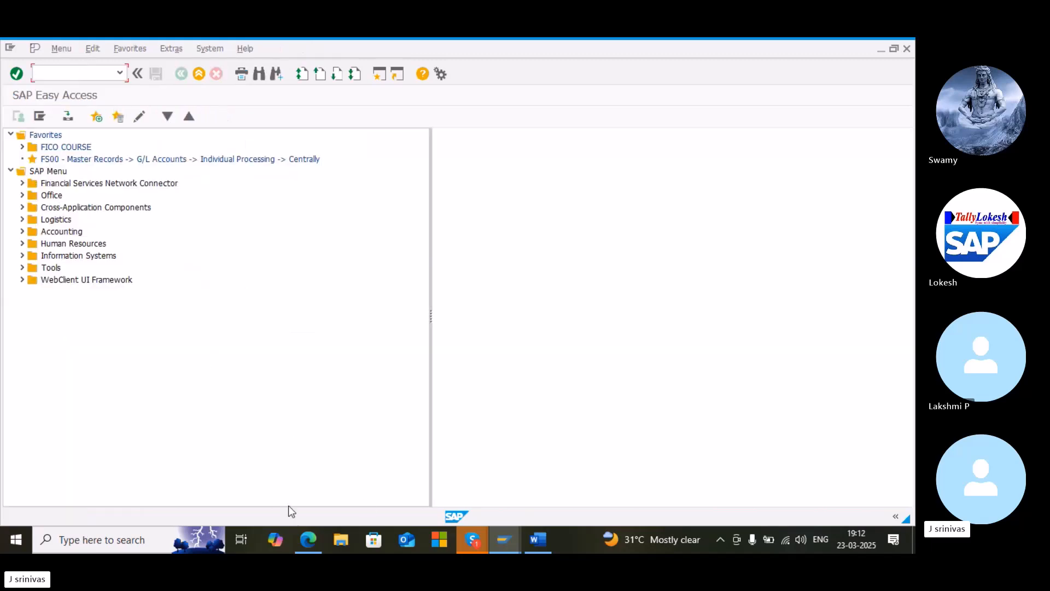
Switch to the PDF and scroll to Step 2 on maintaining translation ratios
mouse_move(303, 541)
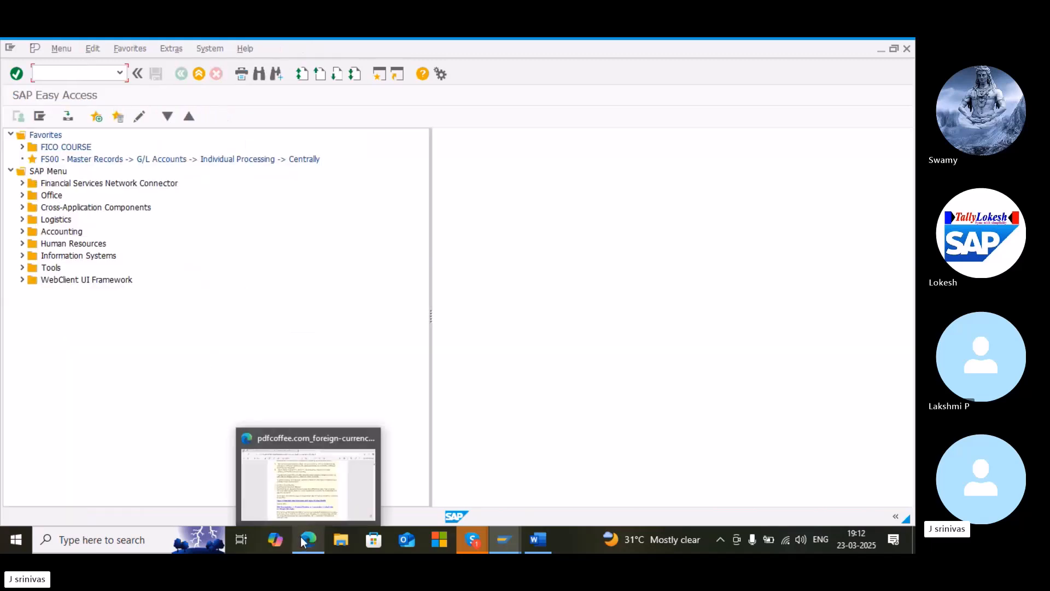
left_click(310, 485)
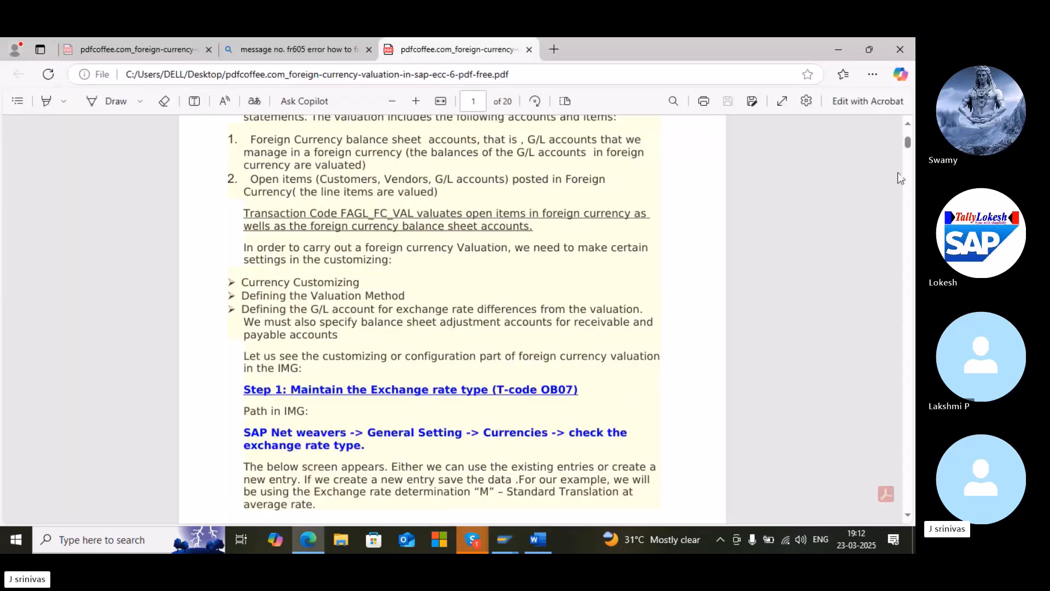
left_click_drag(908, 144, 906, 155)
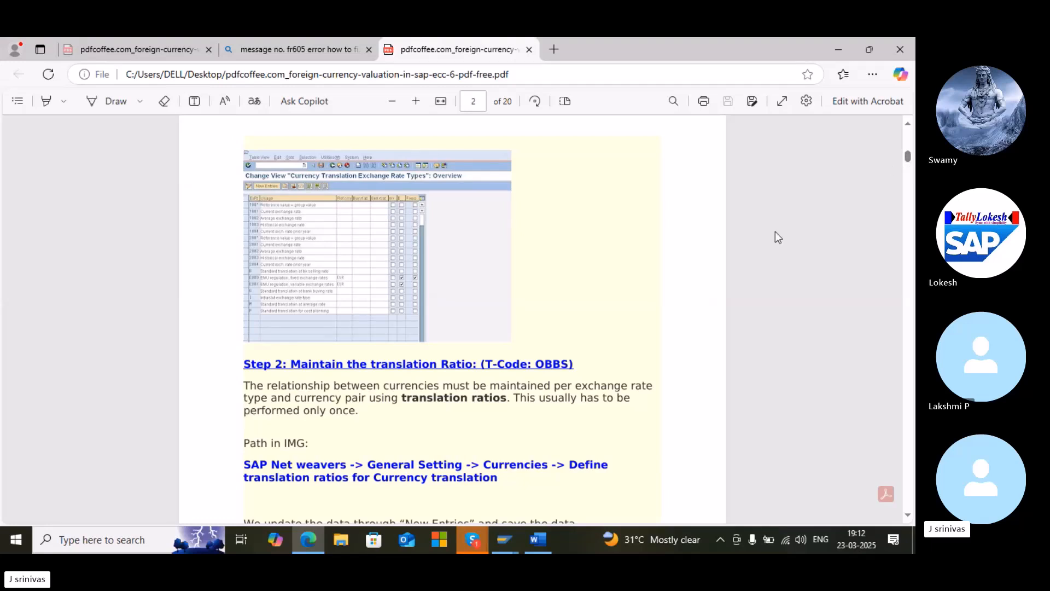
Switch back to the SAP session and try to start transaction OBBS
mouse_move(506, 537)
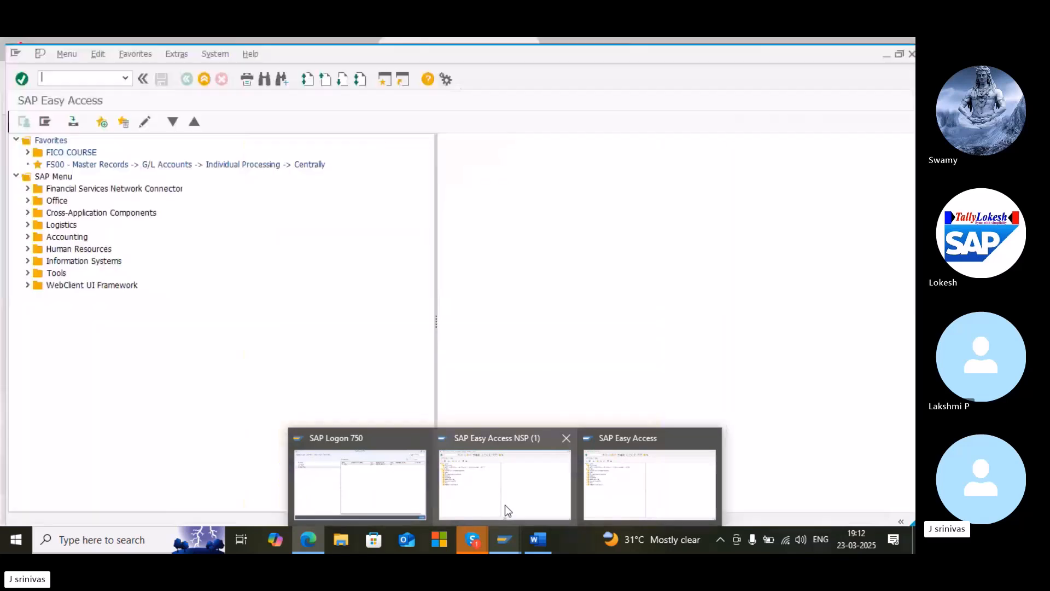
left_click(505, 504)
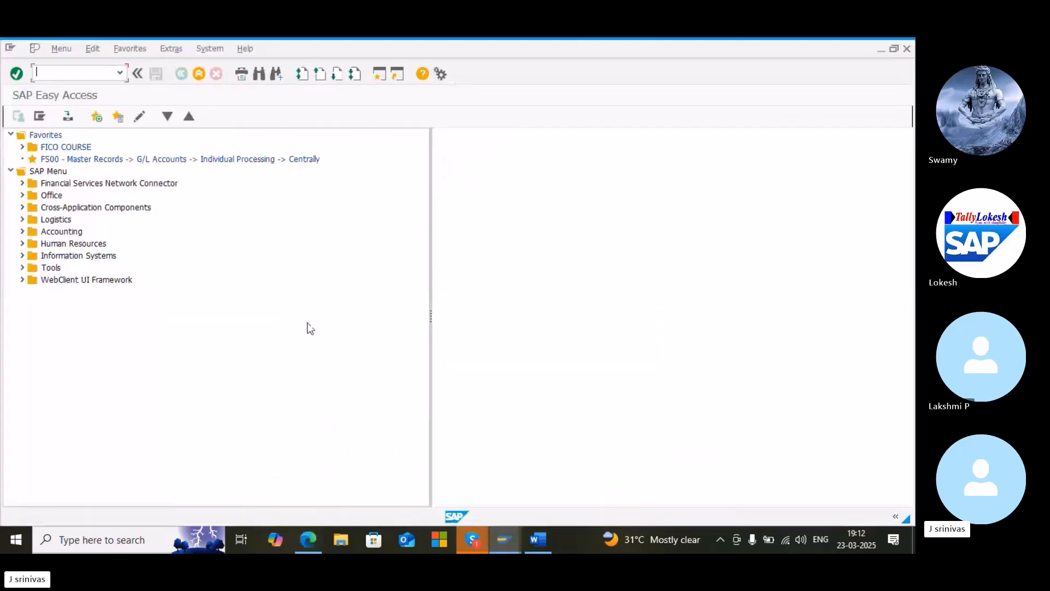
type("obbs")
key("Return")
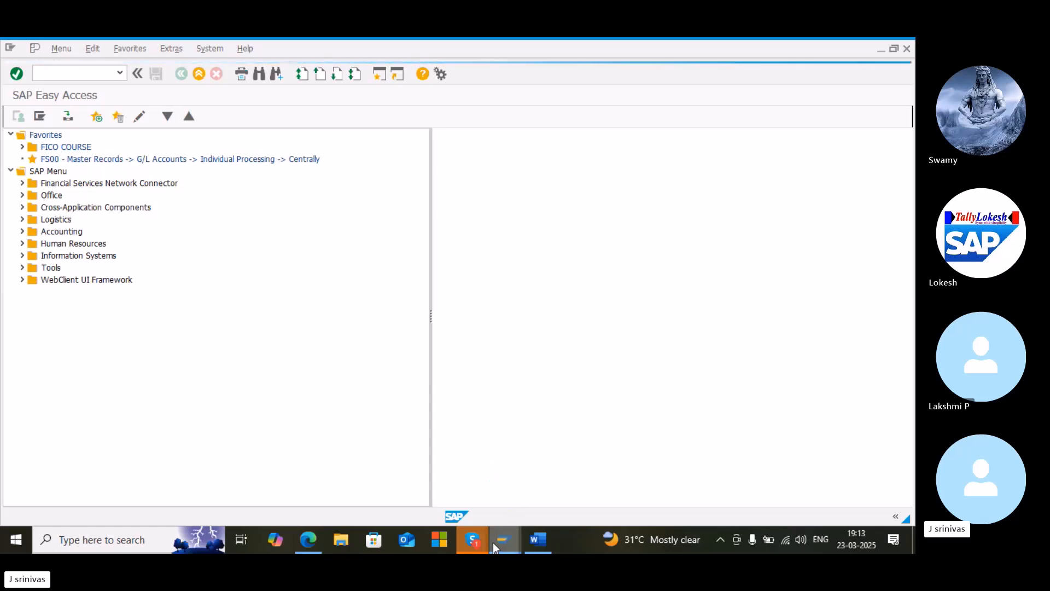
mouse_move(493, 543)
left_click(495, 490)
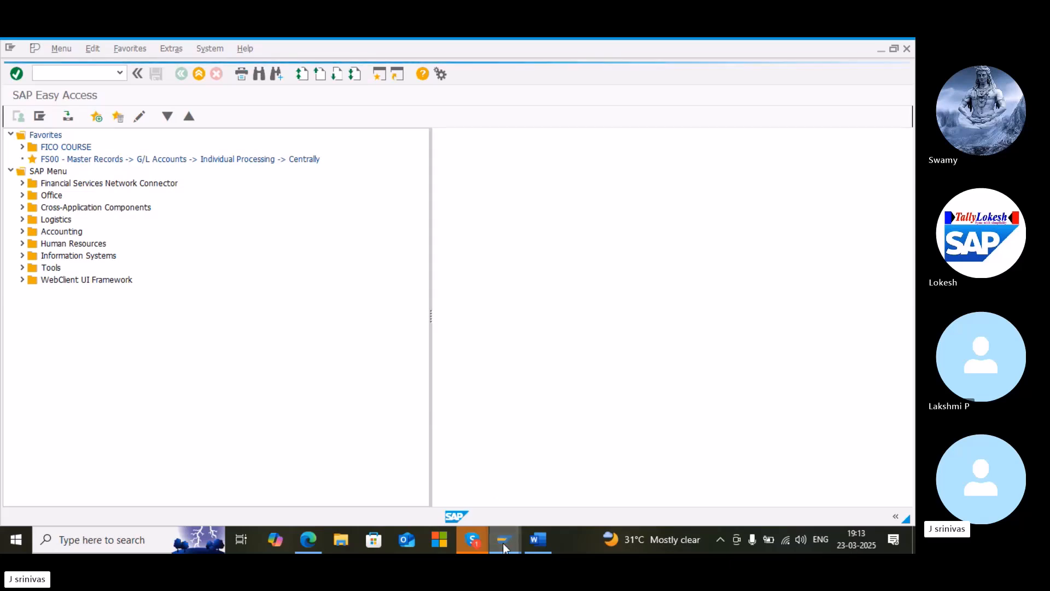
left_click(495, 547)
left_click(516, 499)
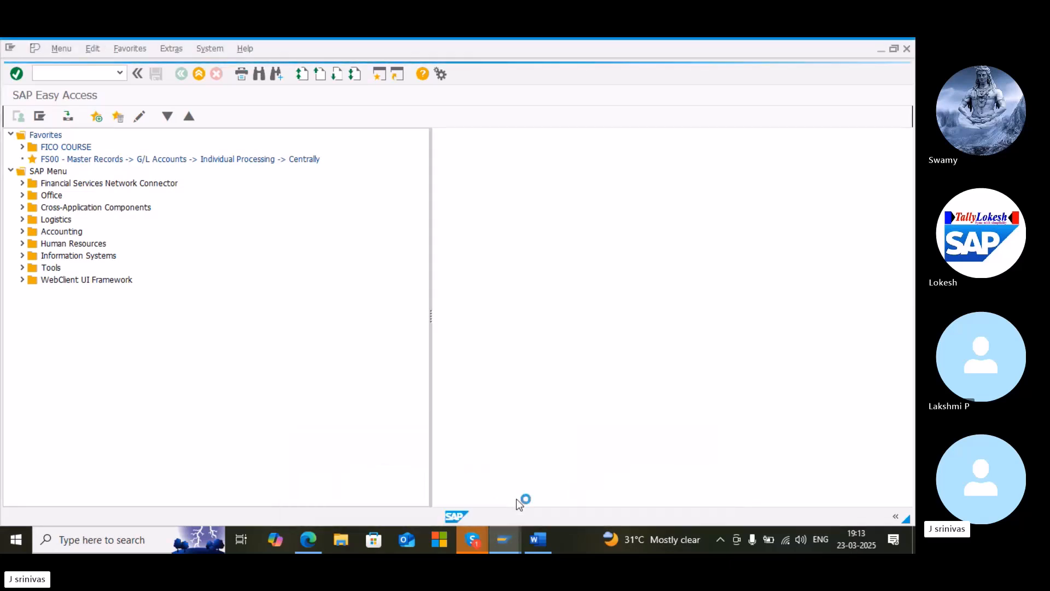
mouse_move(509, 534)
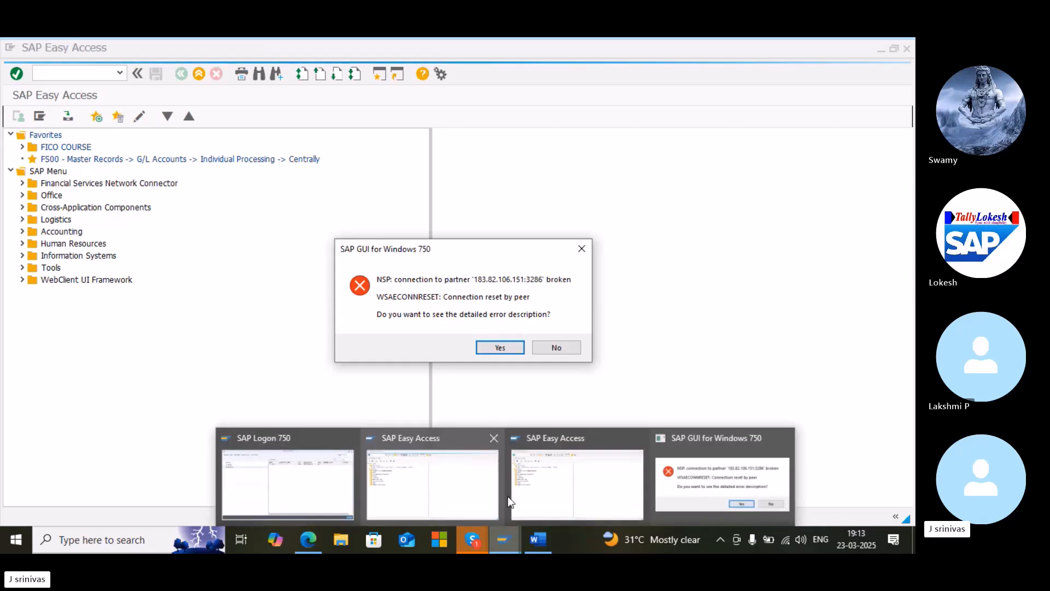
Display the detailed connection error description and close the error dialog
left_click(499, 348)
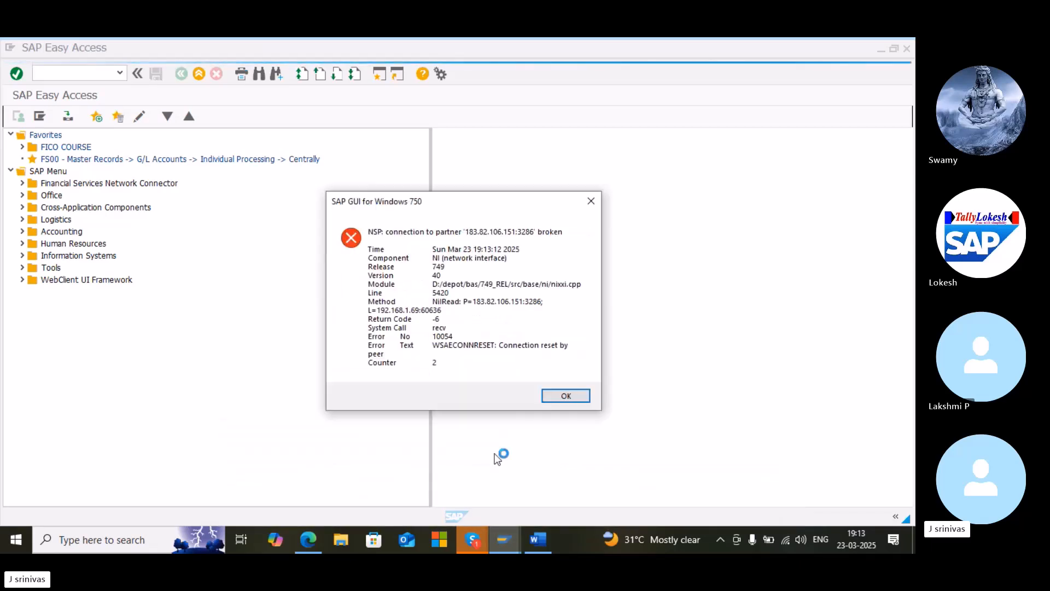
left_click(559, 396)
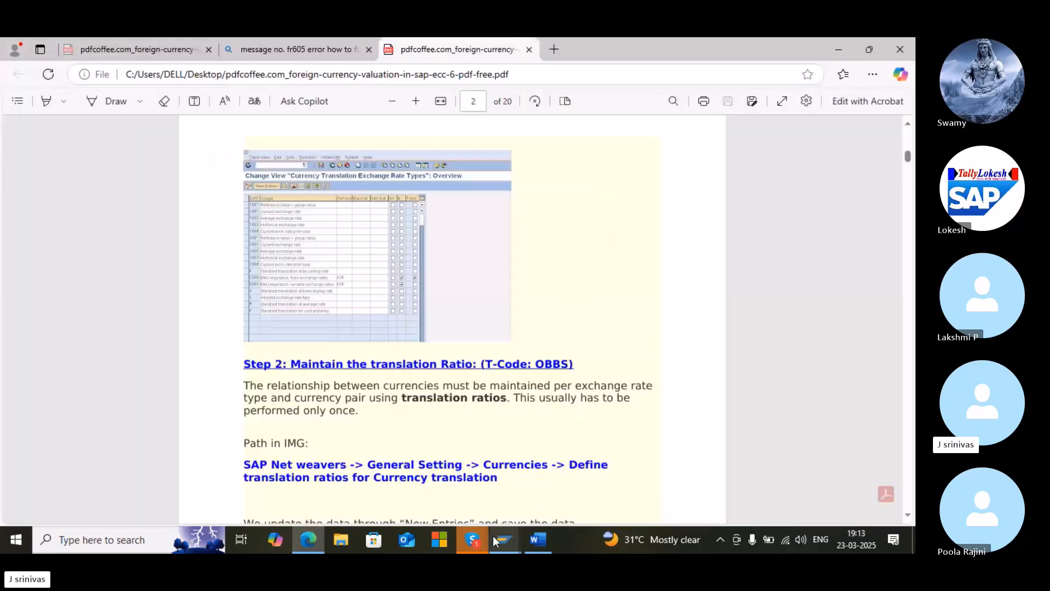
Switch to SAP Logon and open the FICO connection
left_click(493, 536)
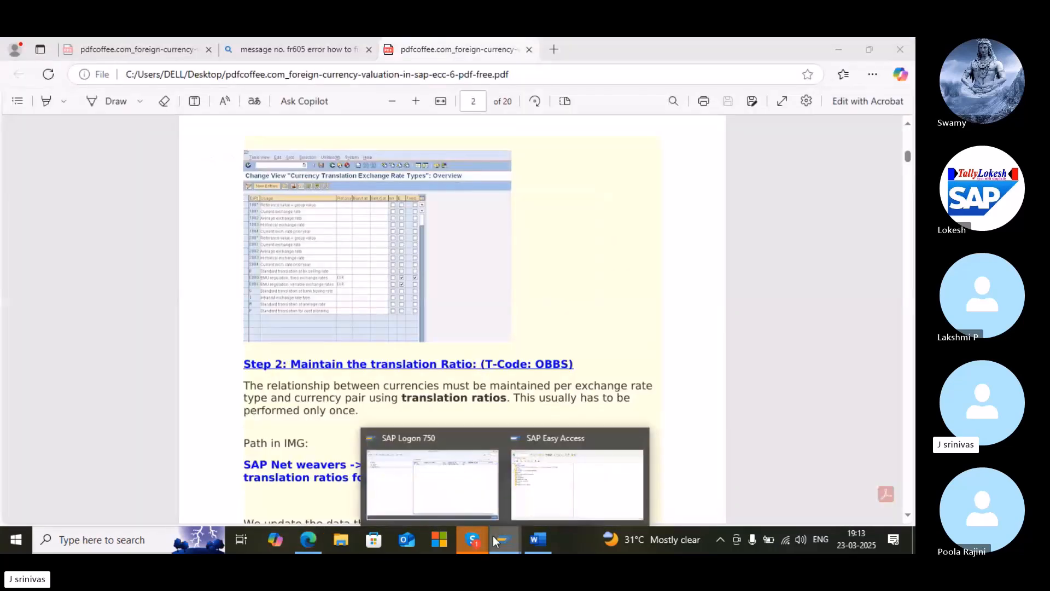
left_click(475, 490)
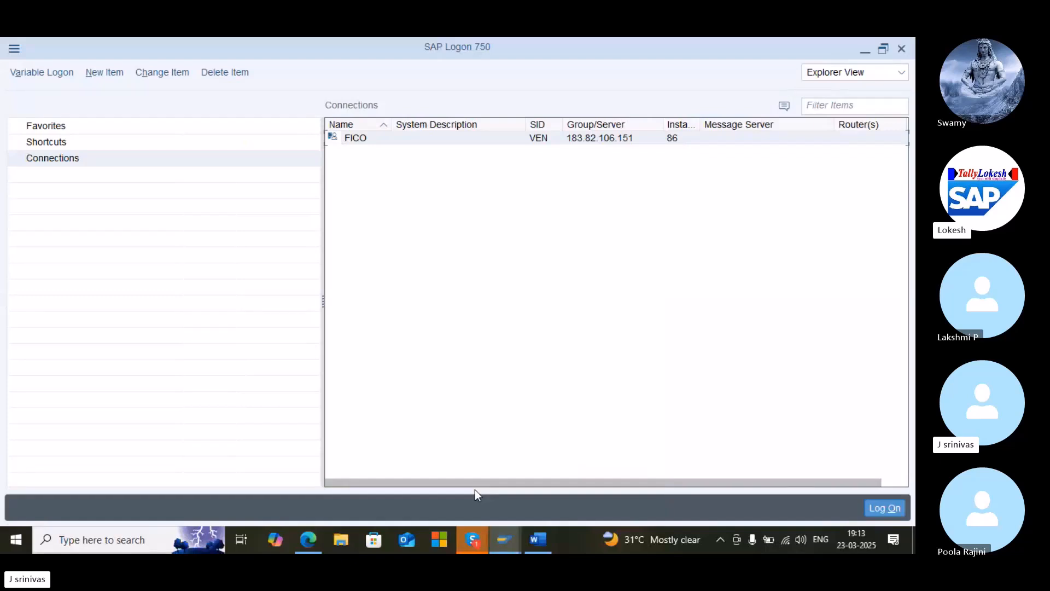
mouse_move(510, 540)
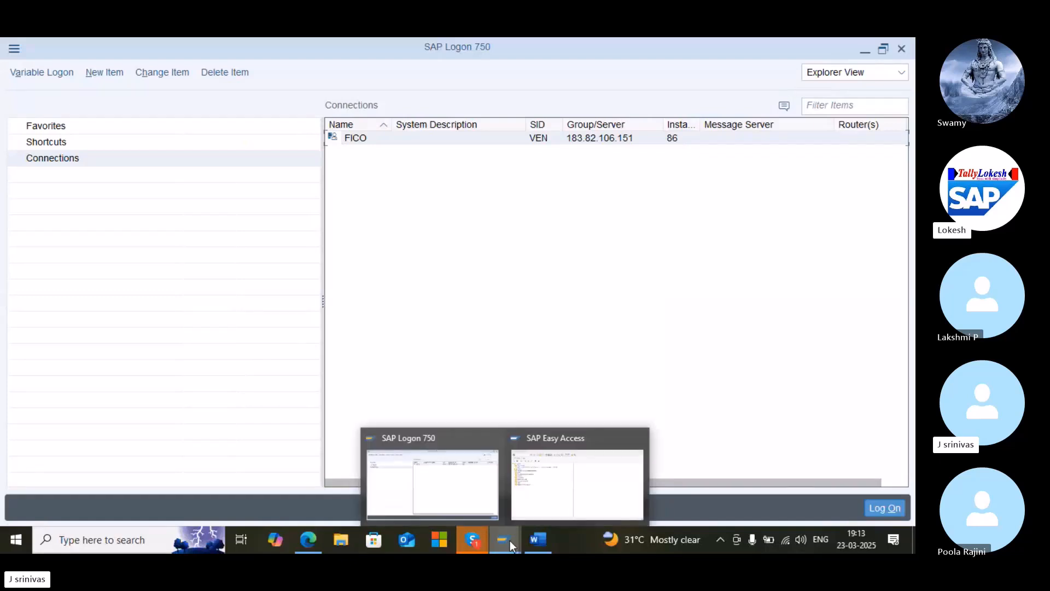
double_click(410, 141)
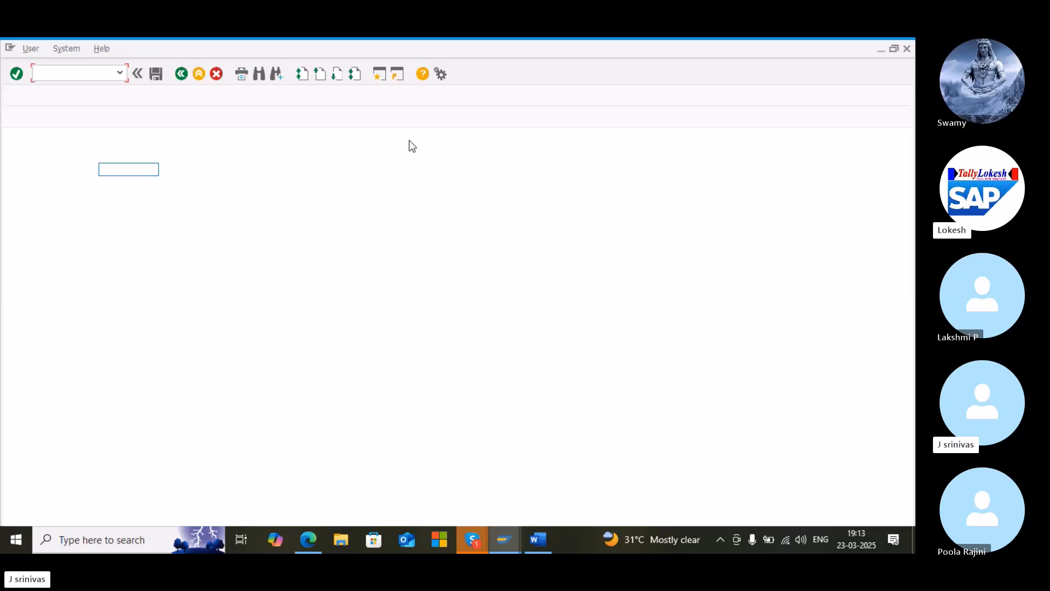
Log on by entering the user ID and the account password
type("newfico95")
key("Tab")
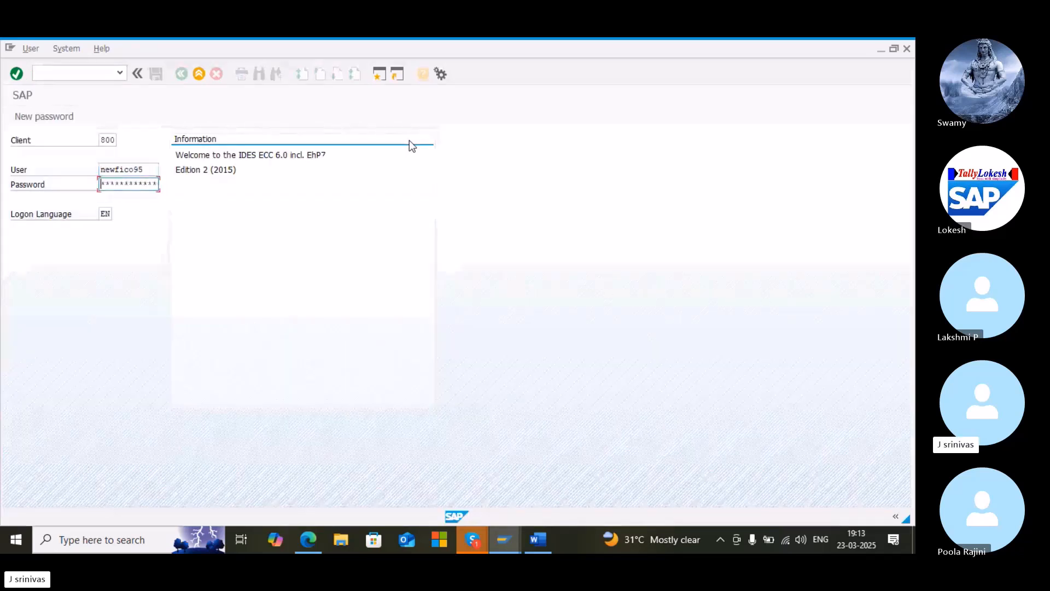
type("*****")
key("Return")
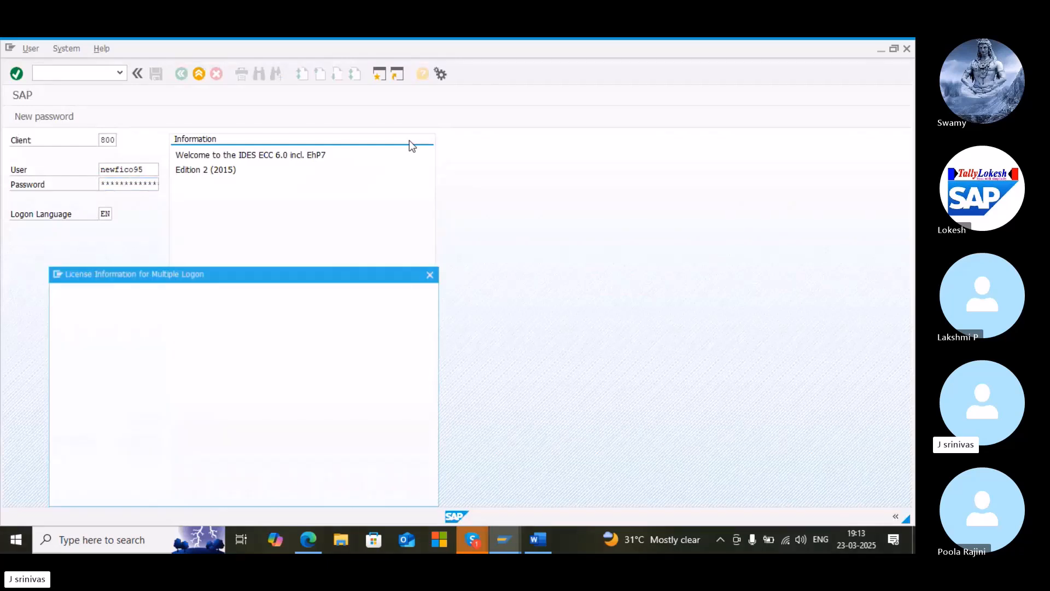
Continue with this logon, ending other logons, and dismiss the system message
left_click(55, 412)
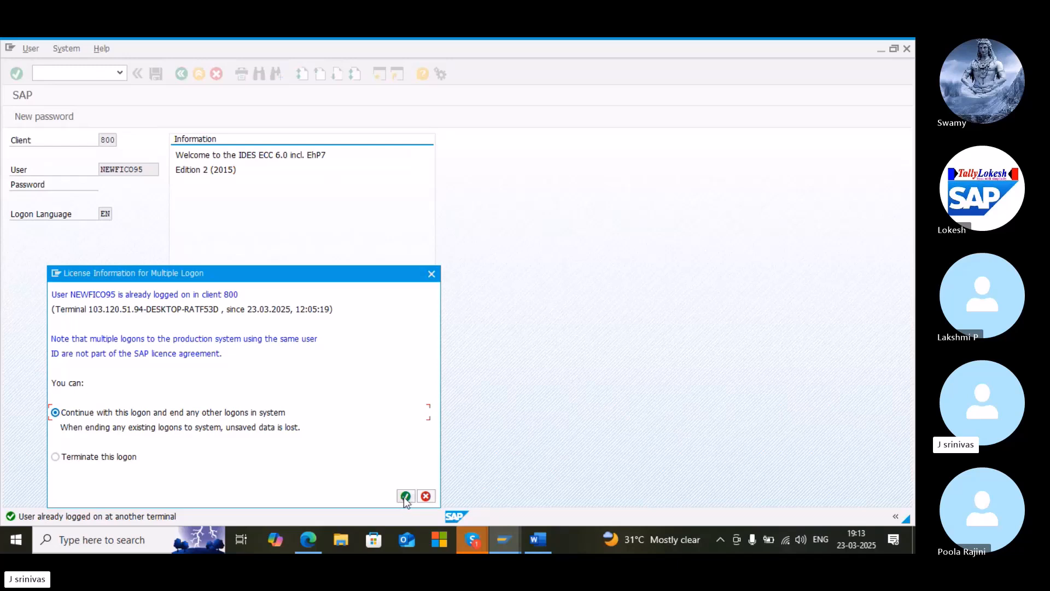
left_click(406, 496)
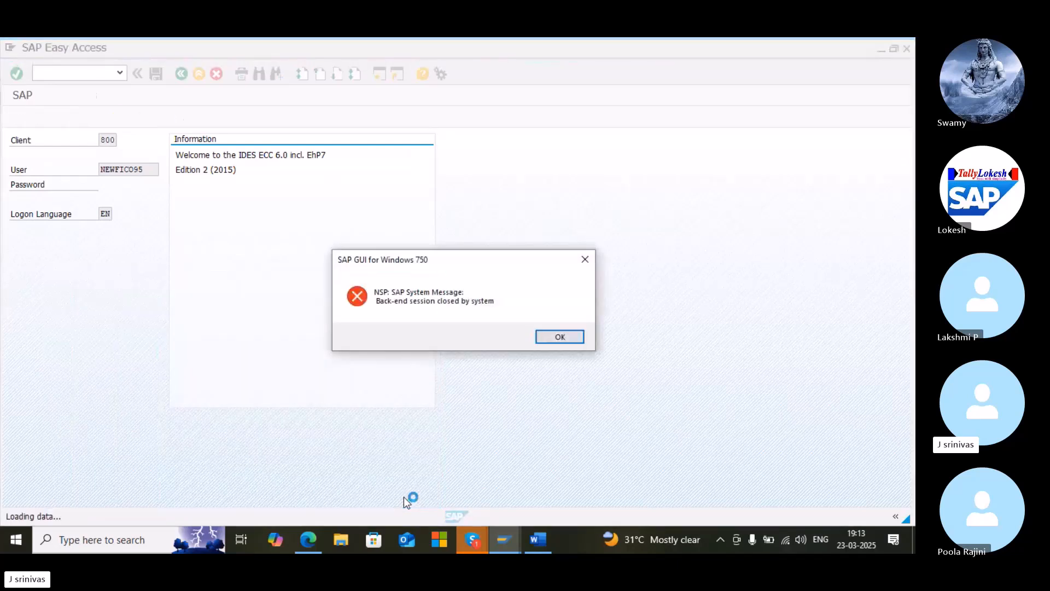
left_click(561, 337)
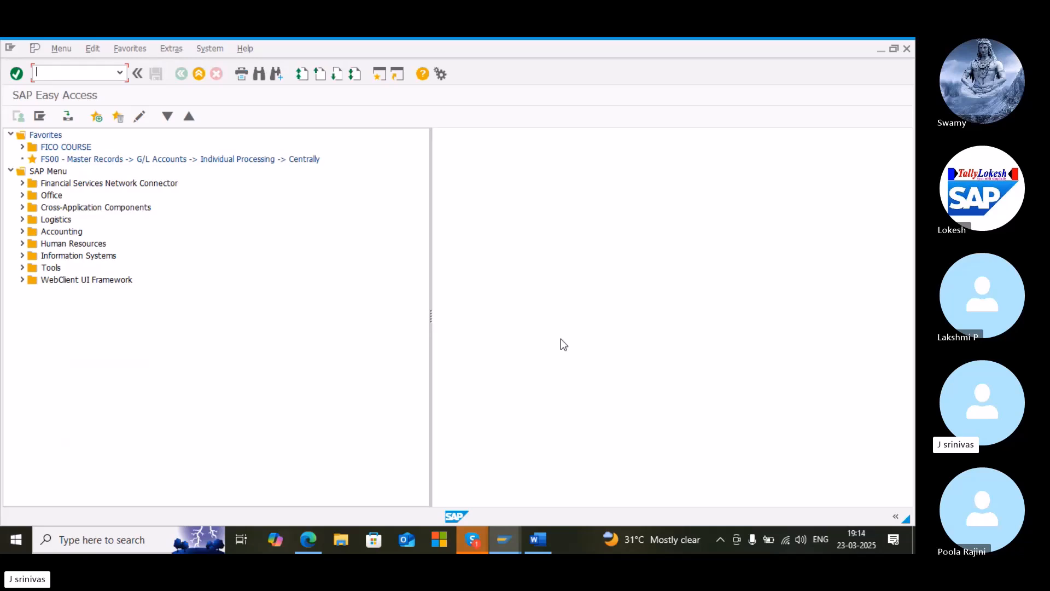
Start transaction OBBS and continue past the translation-factor warning
type("obbs")
key("Return")
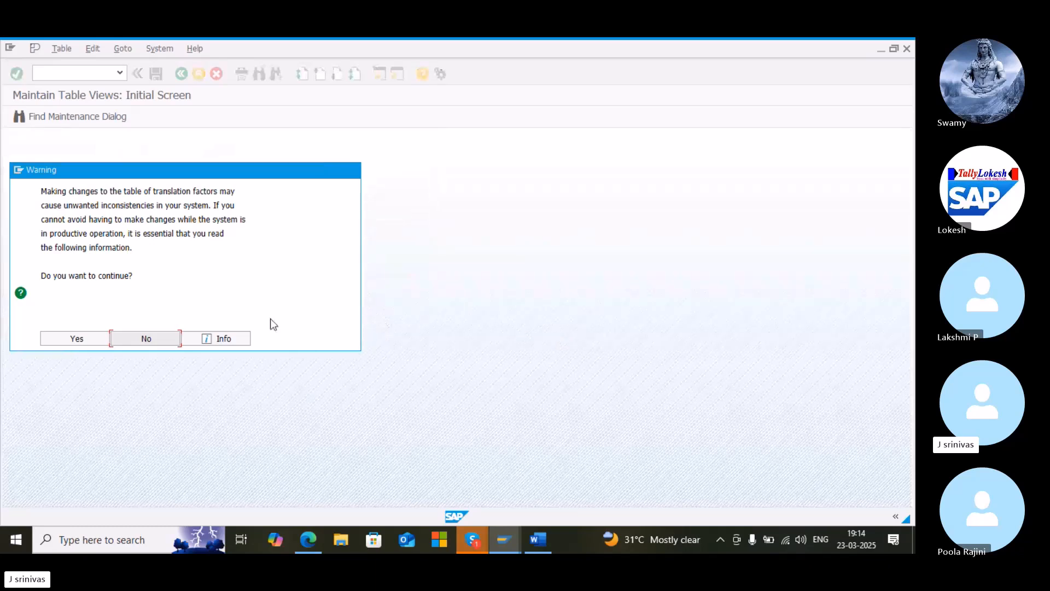
left_click(79, 341)
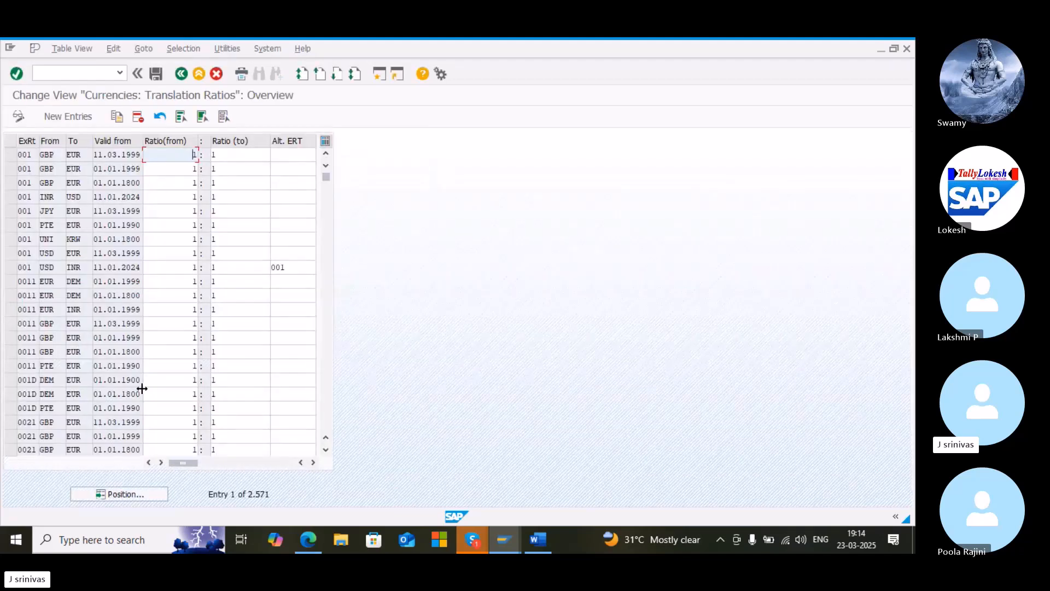
Position the translation ratio list at exchange rate type UAD1 and save
left_click(119, 494)
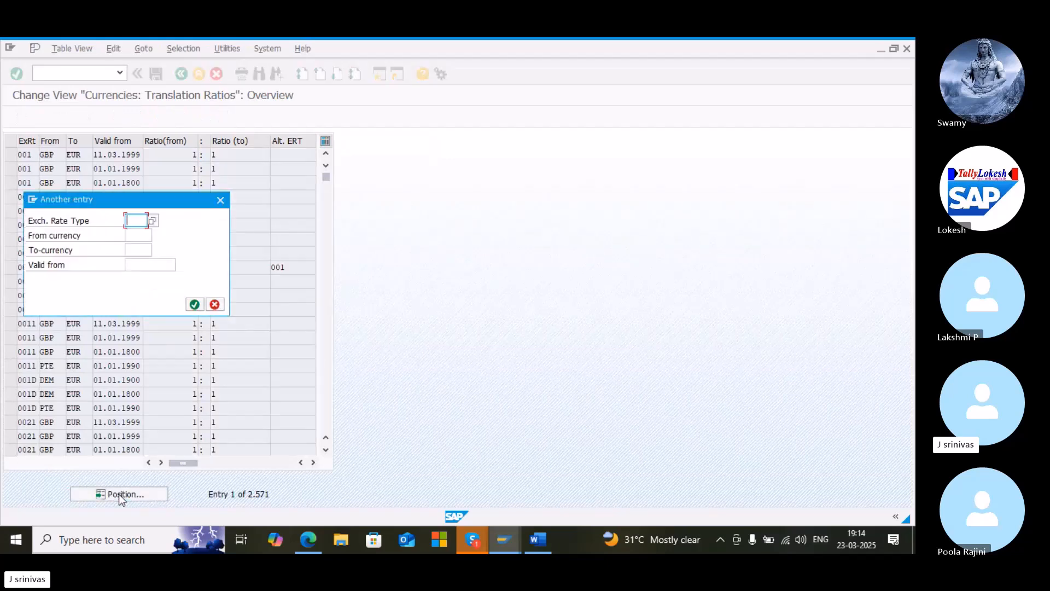
type("uadl")
key("Return")
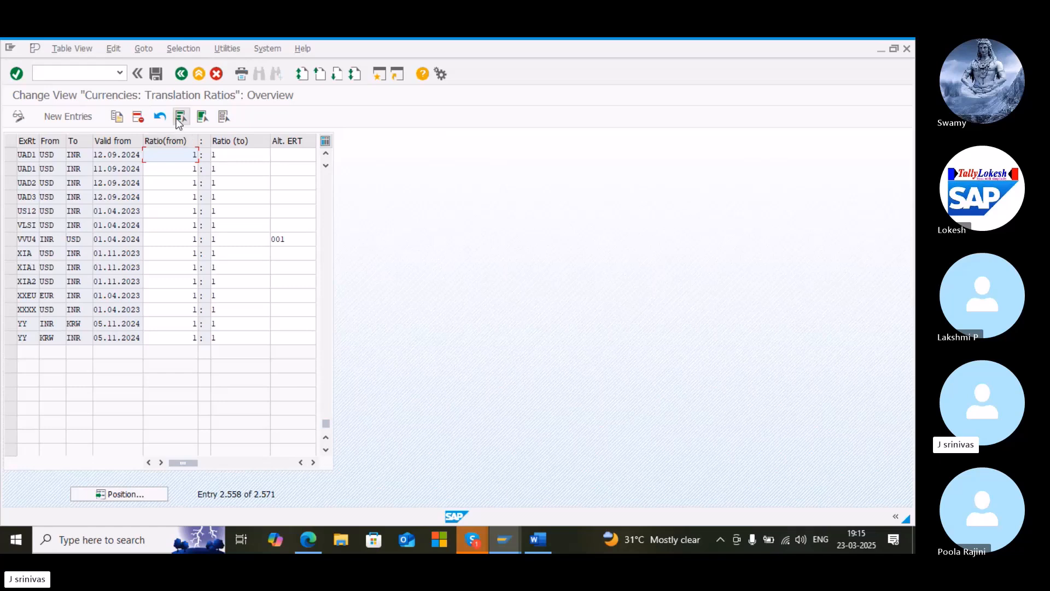
left_click(157, 75)
Start transaction OB08 for currency exchange rates
left_click(103, 75)
type("/")
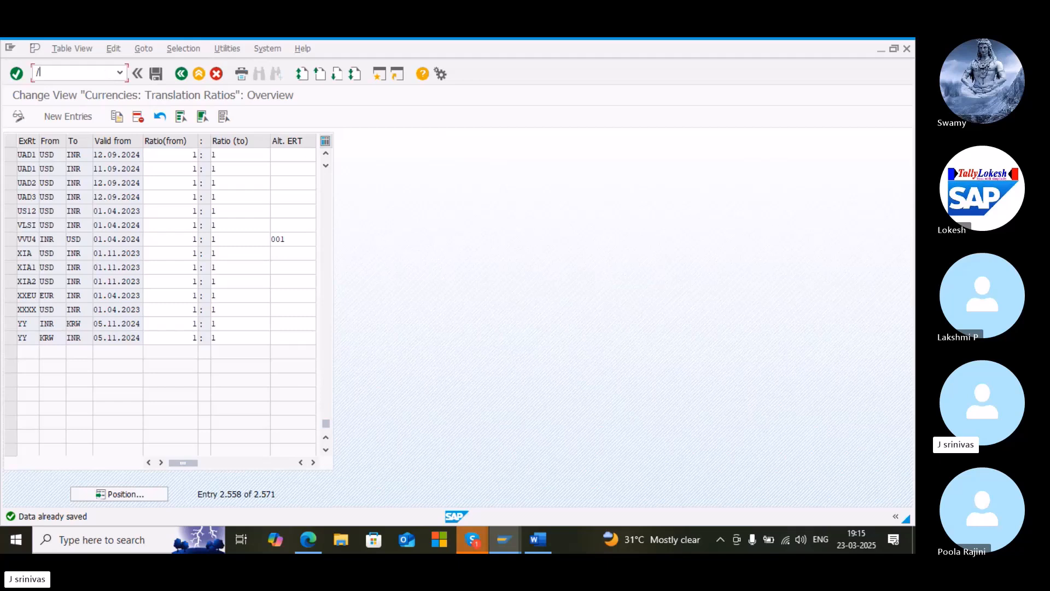
type("nob08")
key("Return")
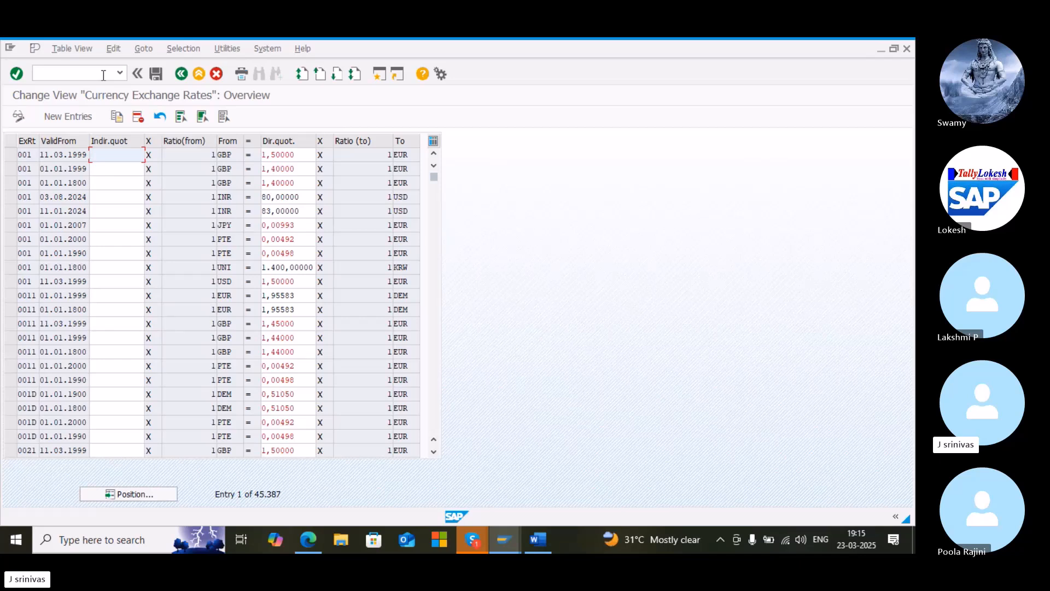
Position the exchange rate list at exchange rate type UAD1 and save
left_click(138, 494)
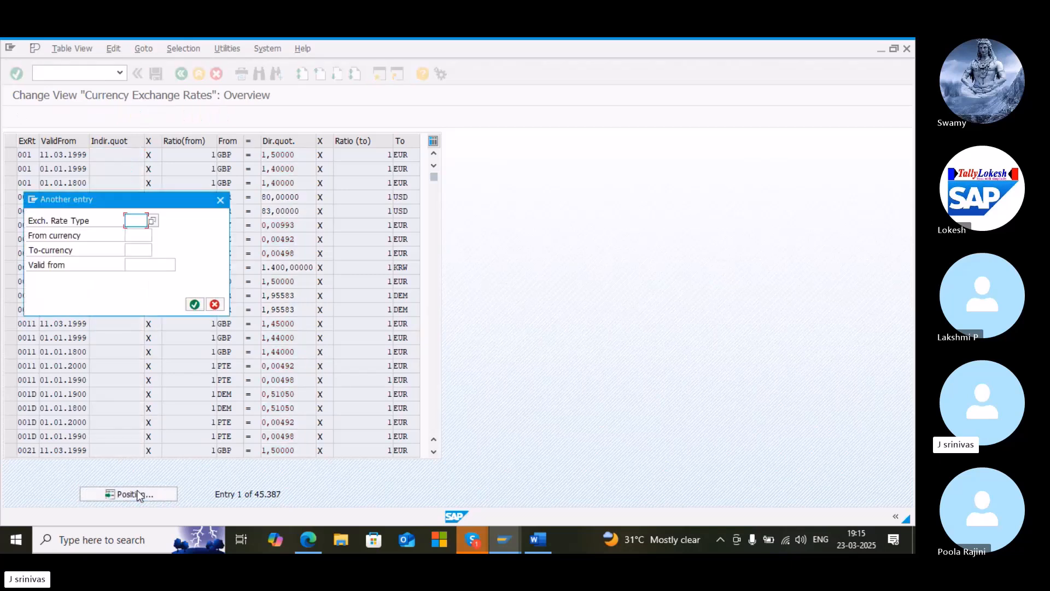
type("u")
type("ad")
type("l")
key("Return")
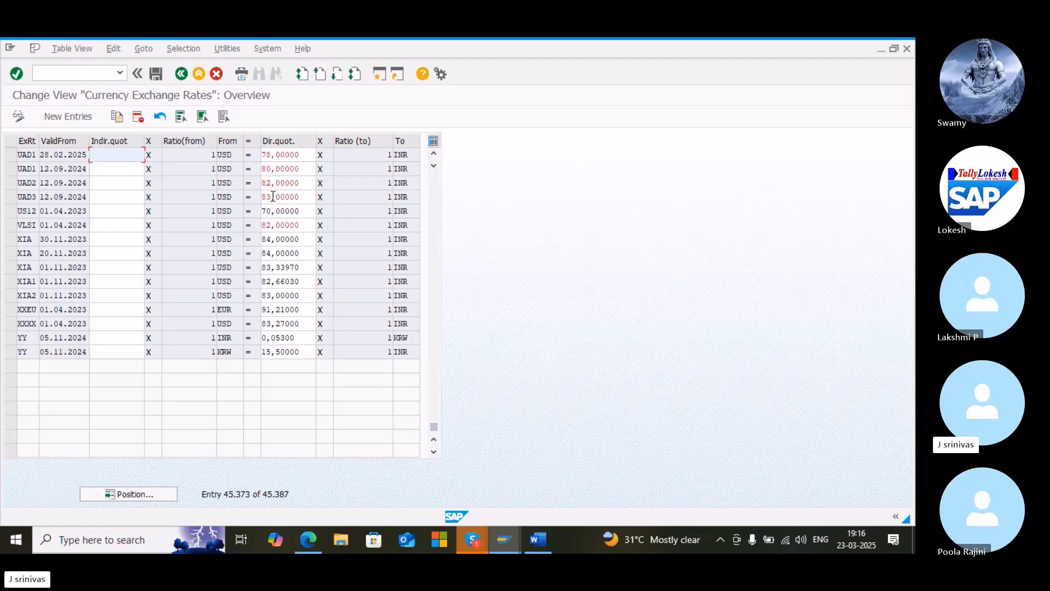
left_click(157, 75)
Switch to the PDF guide and scroll to the valuation methods section
mouse_move(304, 540)
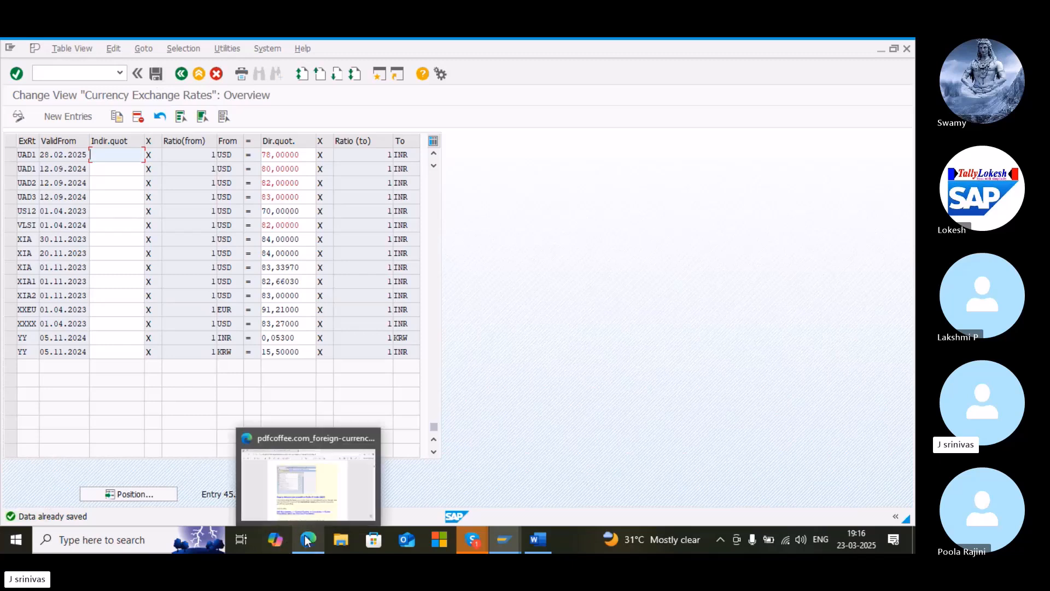
left_click(309, 471)
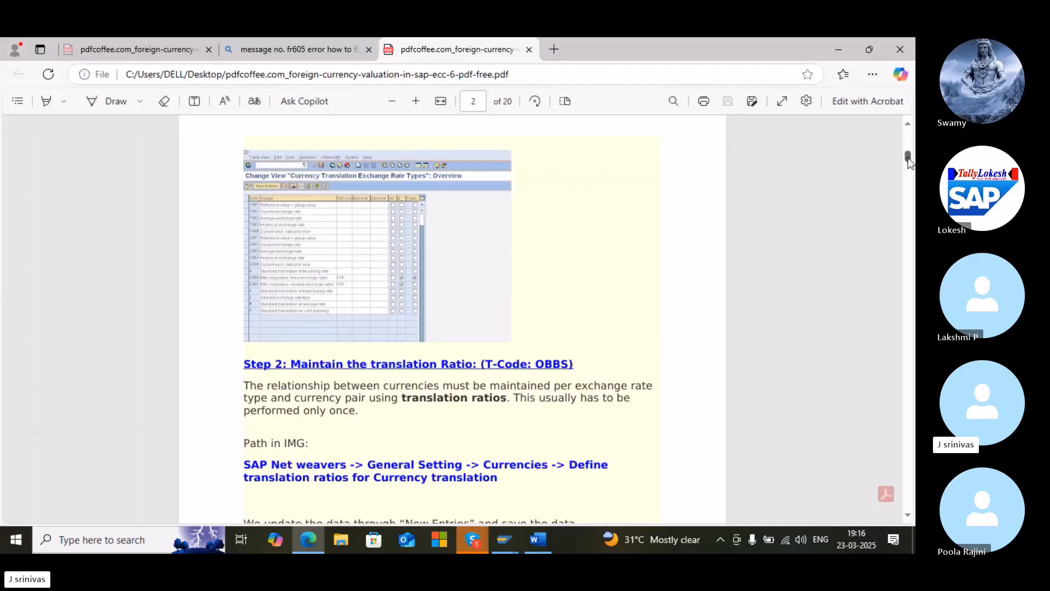
left_click_drag(908, 160, 905, 220)
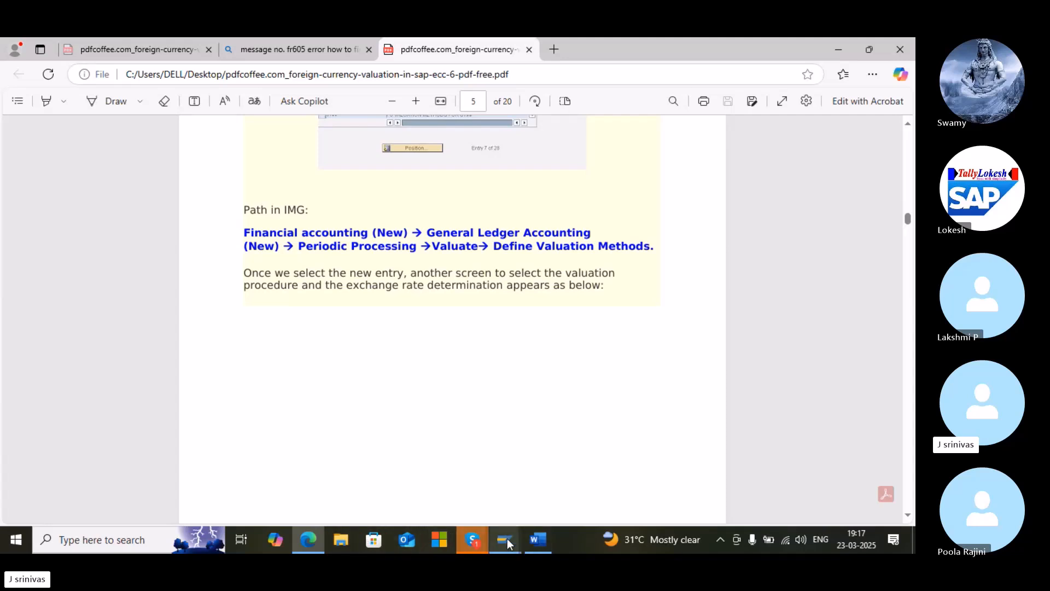
Switch back to SAP and return to SAP Easy Access with /n
mouse_move(507, 539)
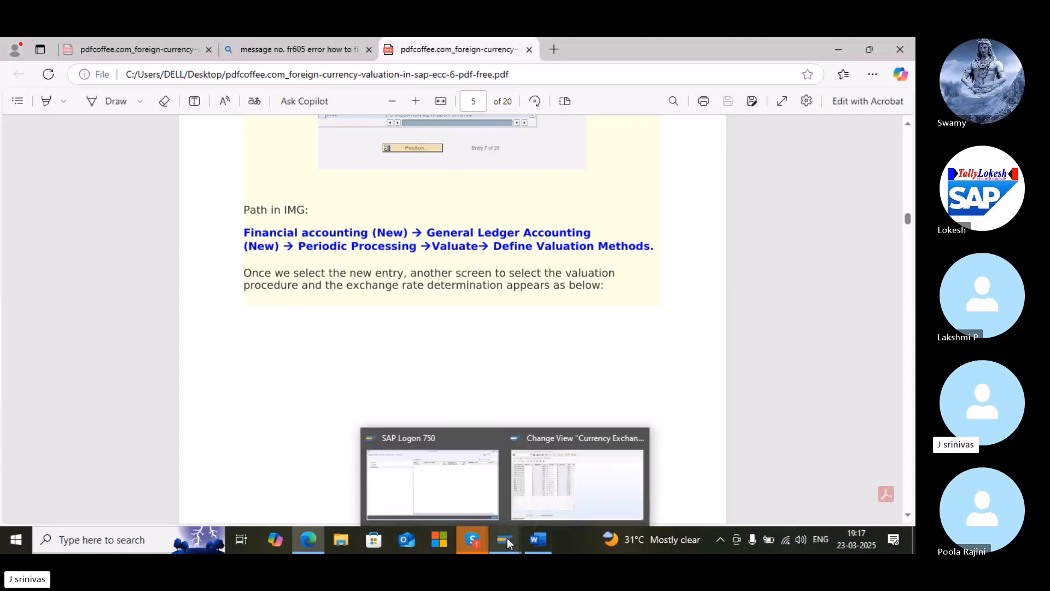
left_click(544, 503)
type("/n")
key("Return")
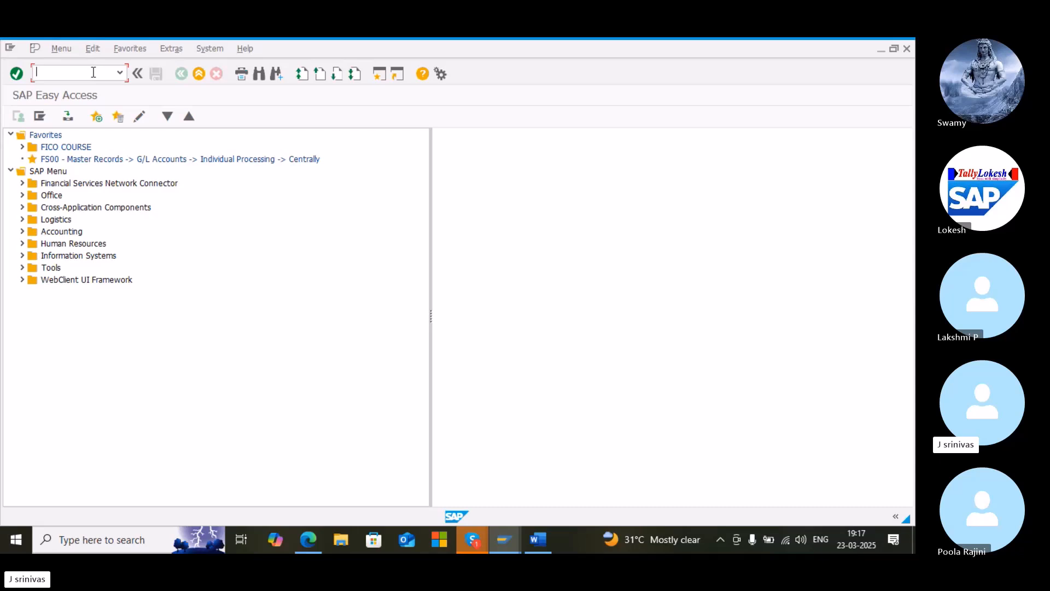
Start transaction SPRO and open the SAP Reference IMG
type("spro")
key("Return")
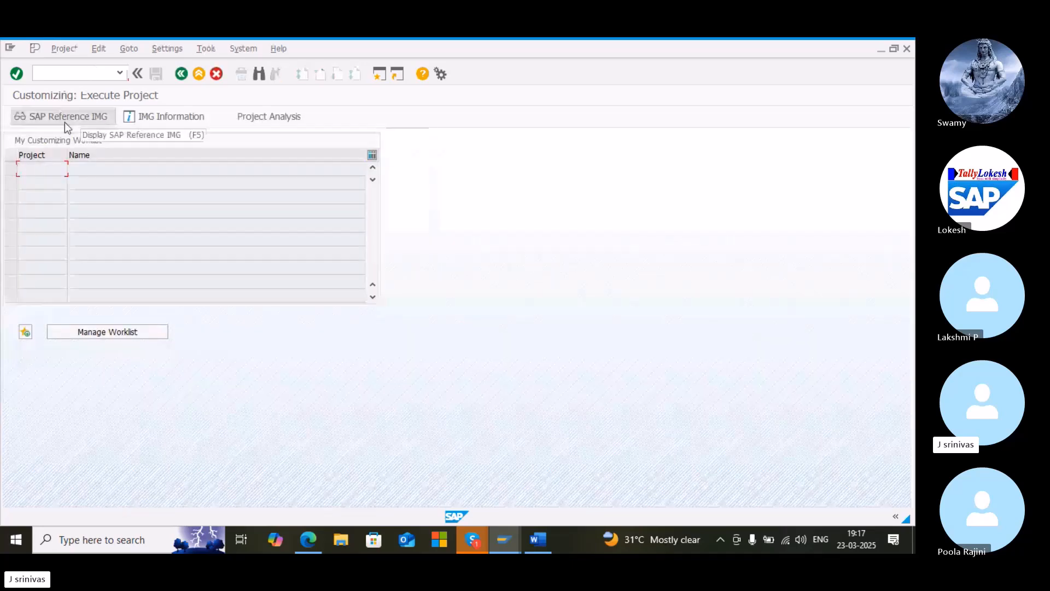
left_click(65, 123)
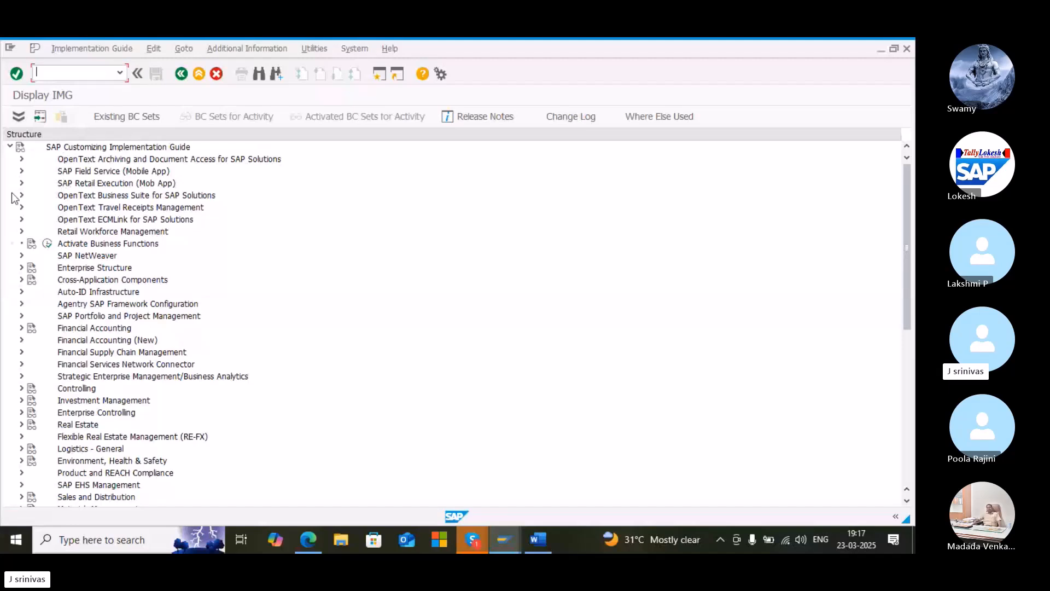
Expand Financial Accounting (New) down to Parallel Accounting and open Define Accounting Principles
left_click(22, 340)
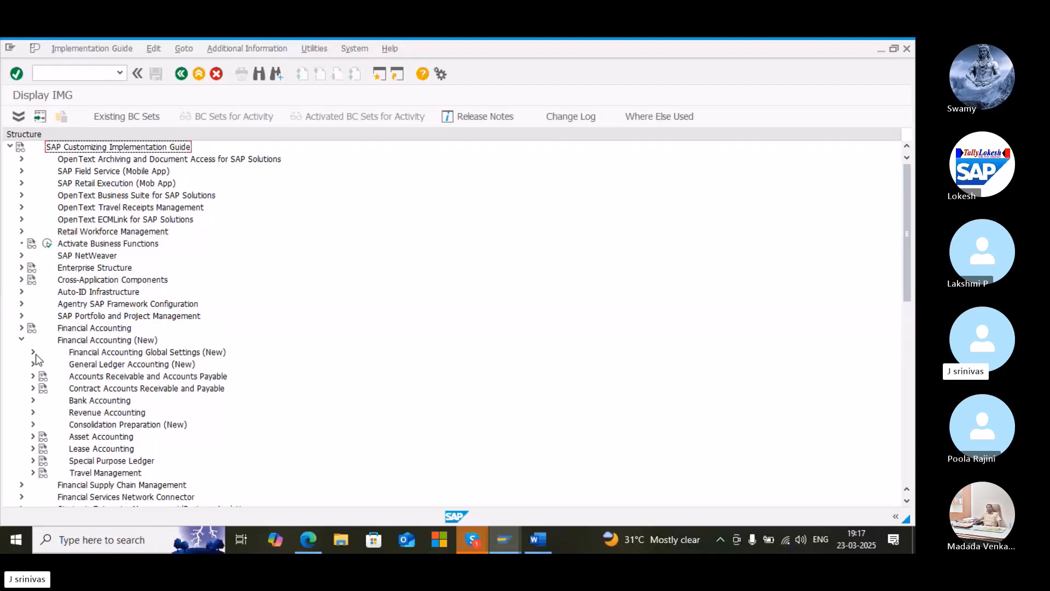
left_click(33, 352)
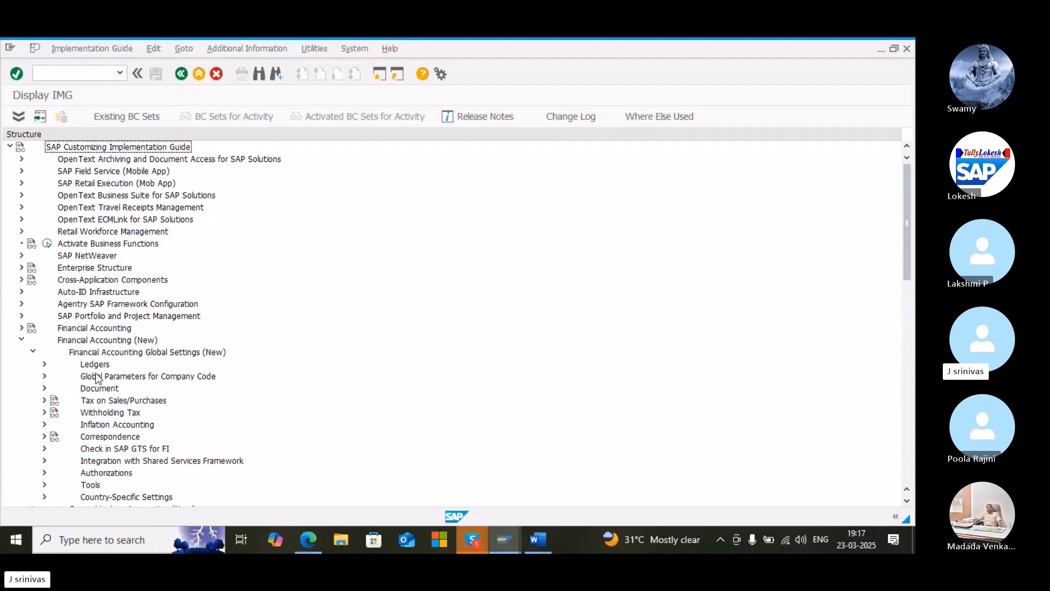
left_click(45, 365)
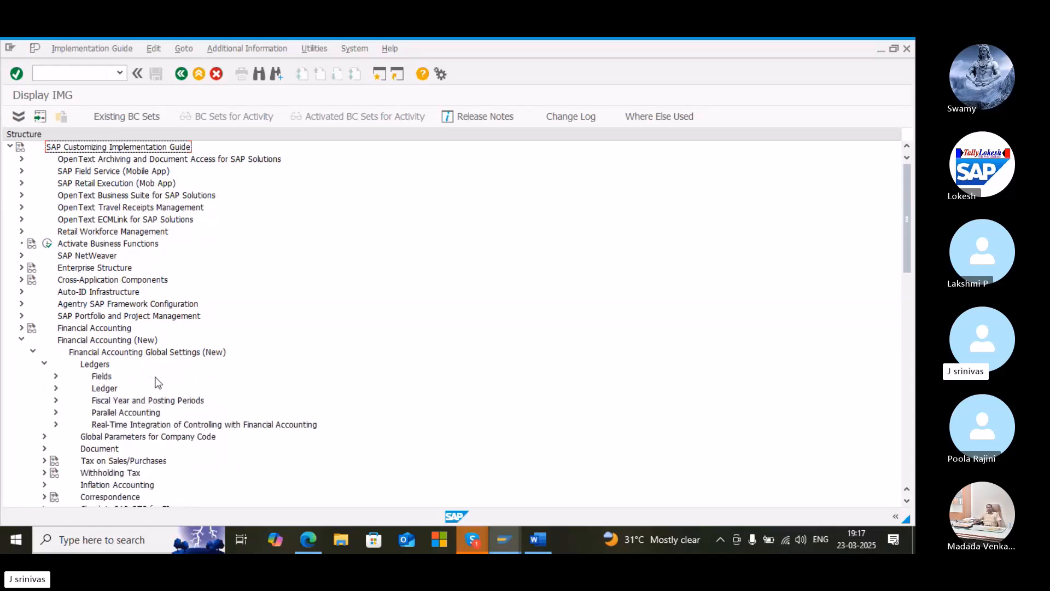
left_click(55, 413)
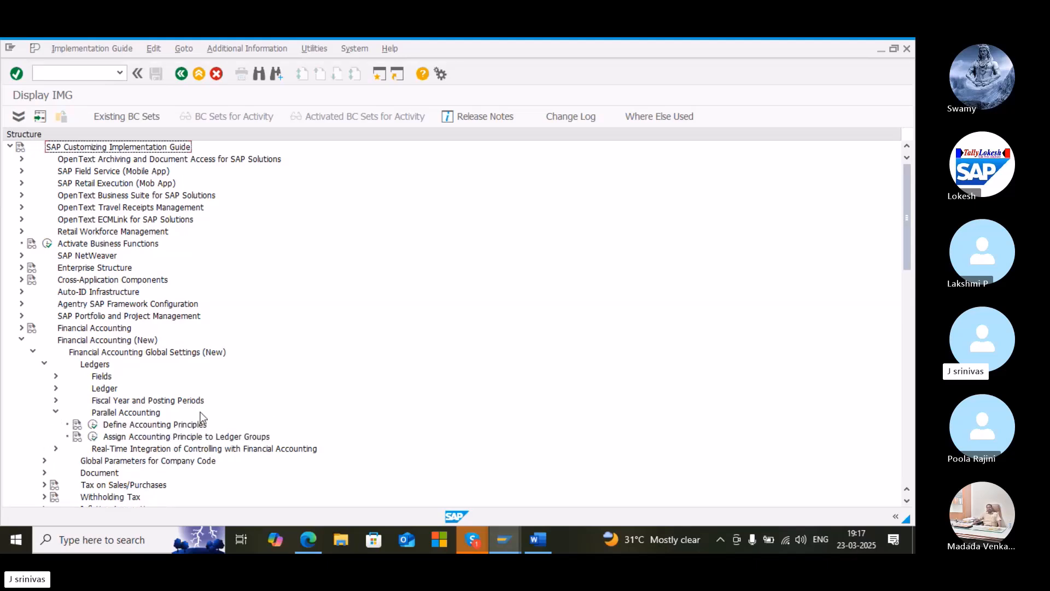
left_click(94, 425)
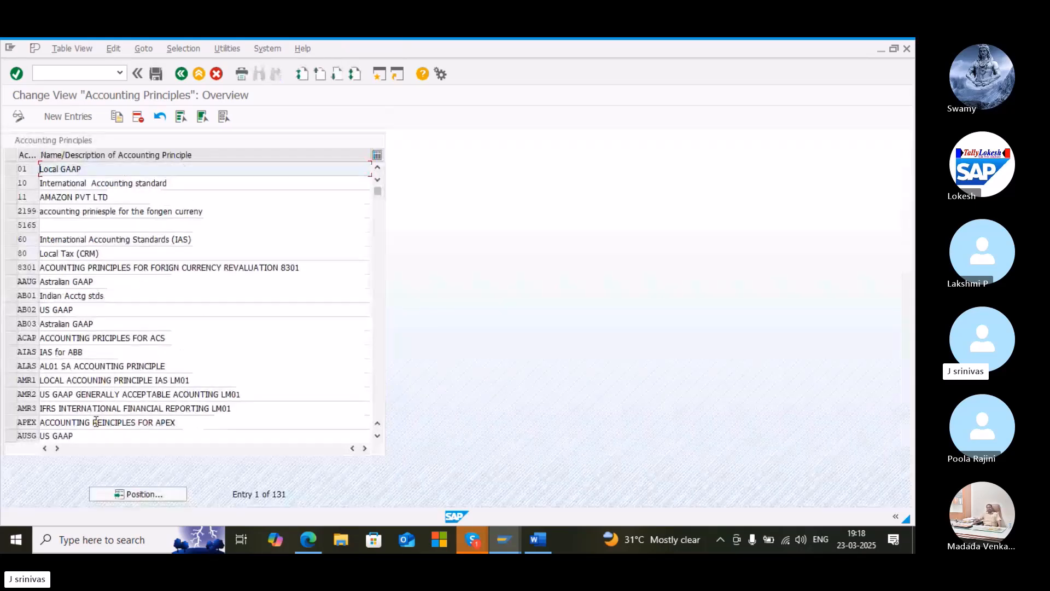
Position the accounting principles list at BO12, save, and return to the IMG
left_click(149, 495)
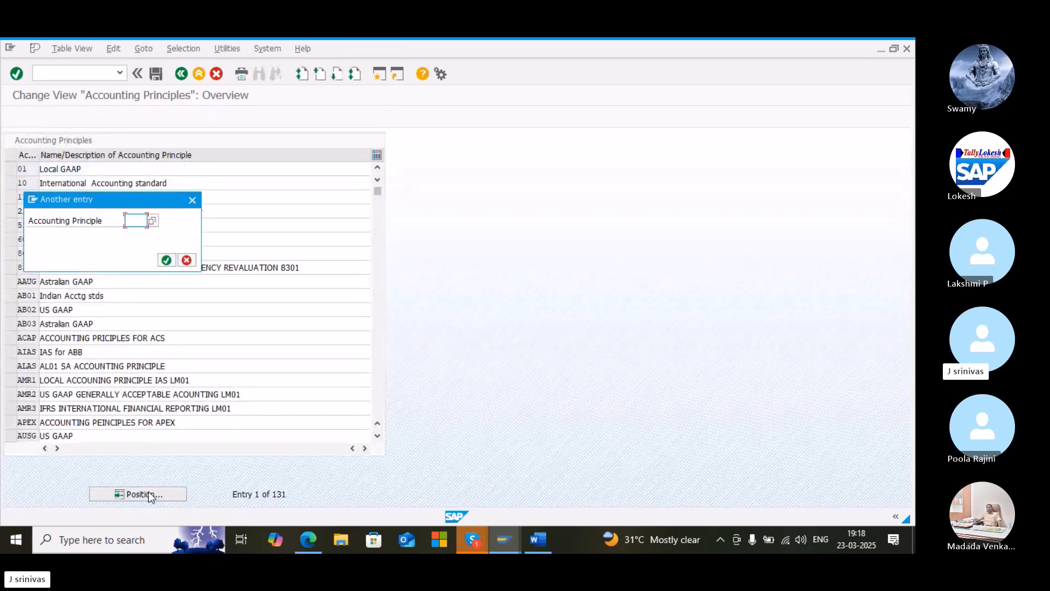
type("bo12")
key("Return")
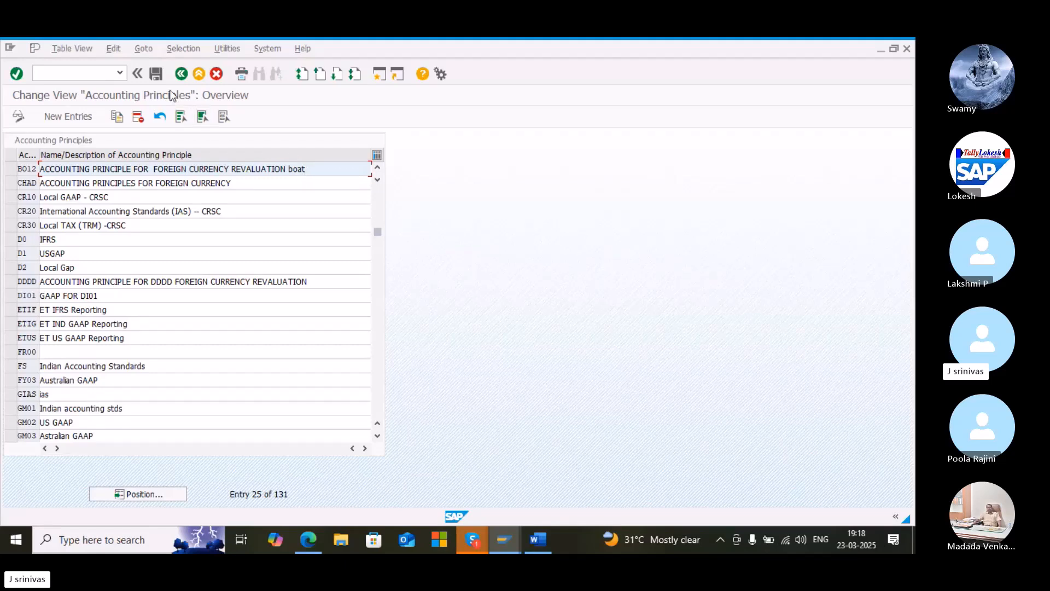
left_click(156, 75)
left_click(180, 74)
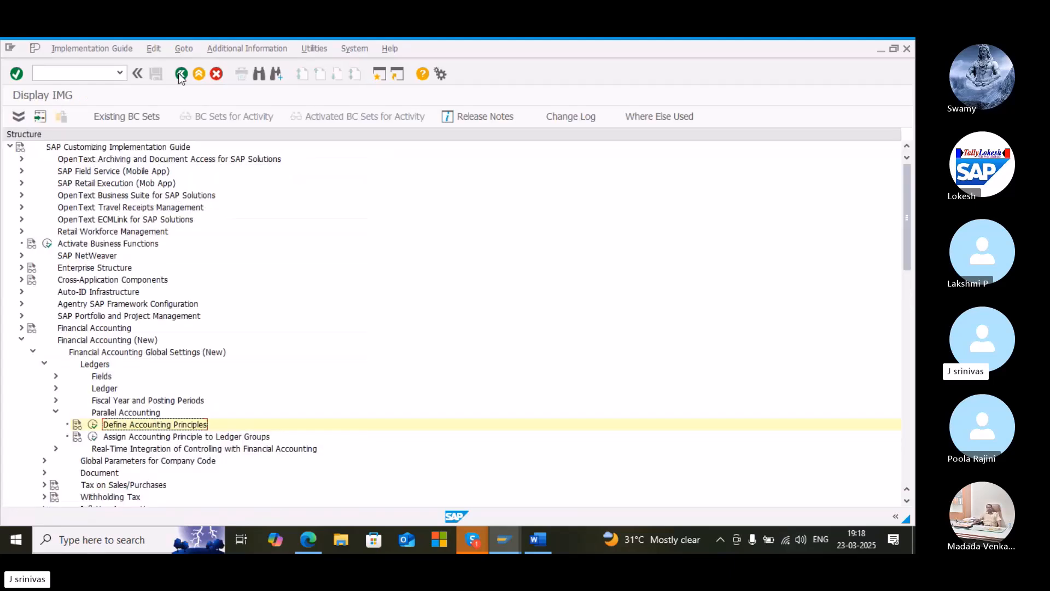
Open Assign Accounting Principle to Ledger Groups and position the list at accounting principle BO12
left_click(94, 437)
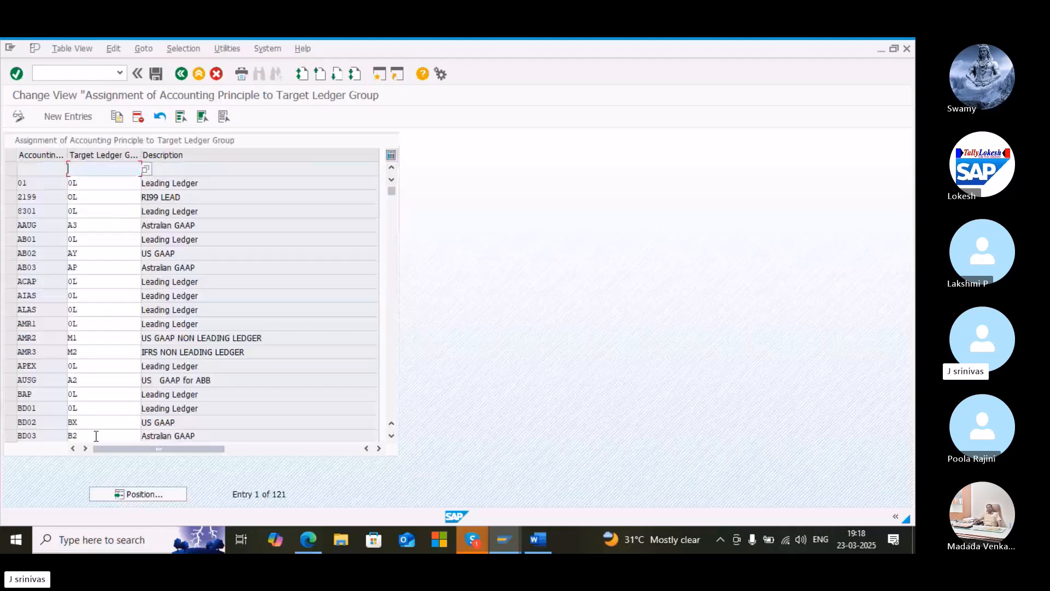
left_click(162, 496)
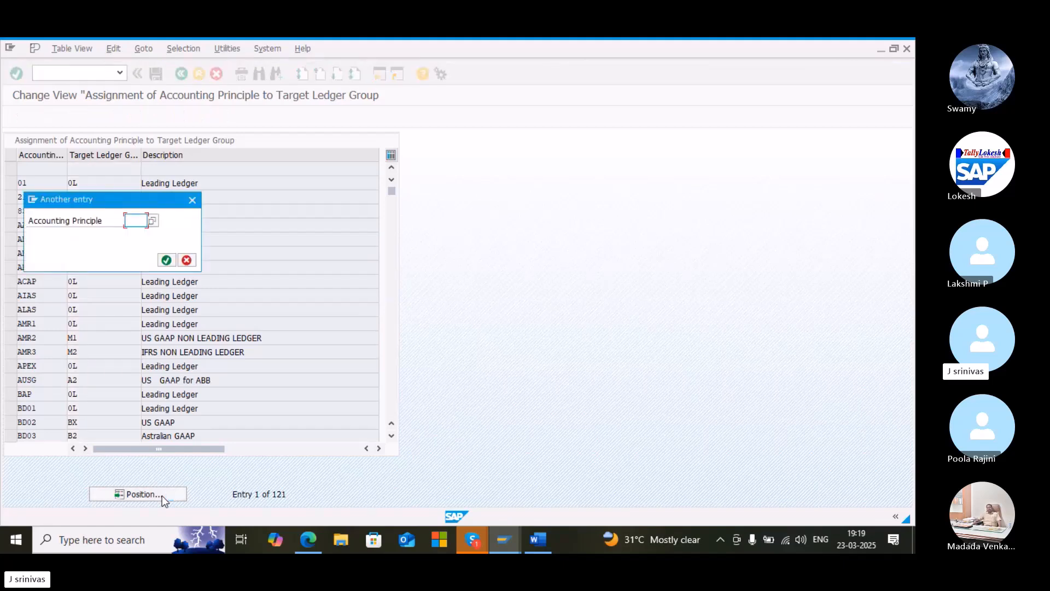
type("bo12")
key("Return")
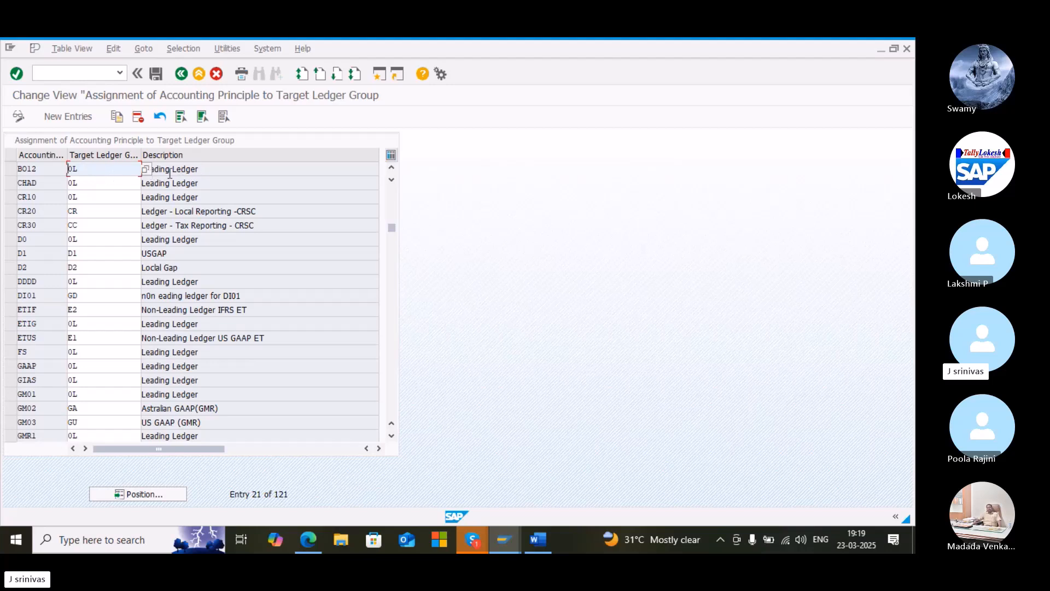
Save the accounting principle to ledger group assignment and exit to SAP Easy Access
left_click(156, 77)
left_click(77, 71)
type("/n")
key("Return")
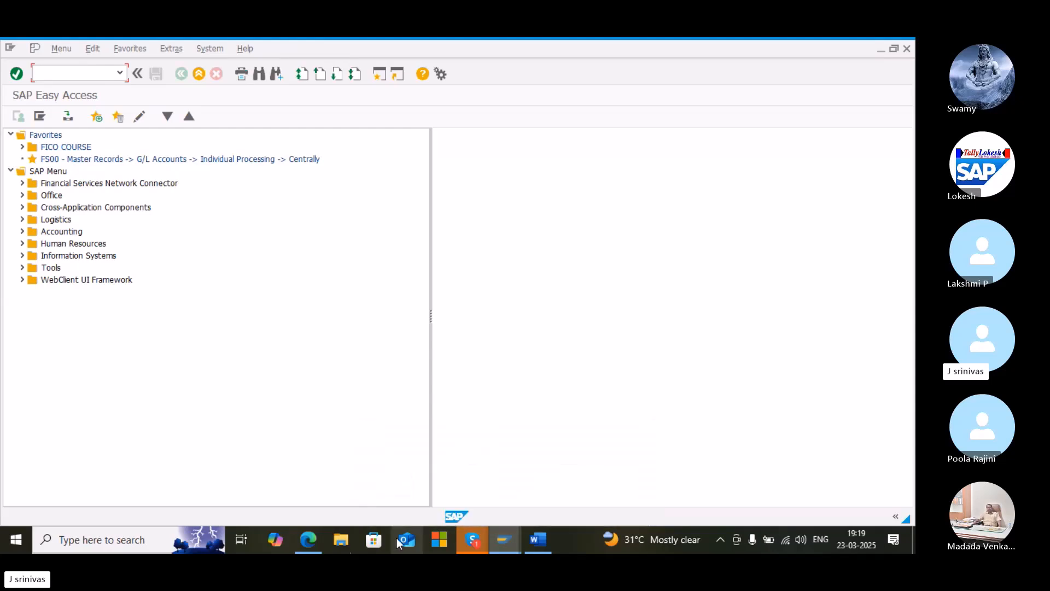
Check the guide's IMG path for Define Valuation Methods, then start SPRO and open the SAP Reference IMG
mouse_move(308, 540)
left_click(317, 490)
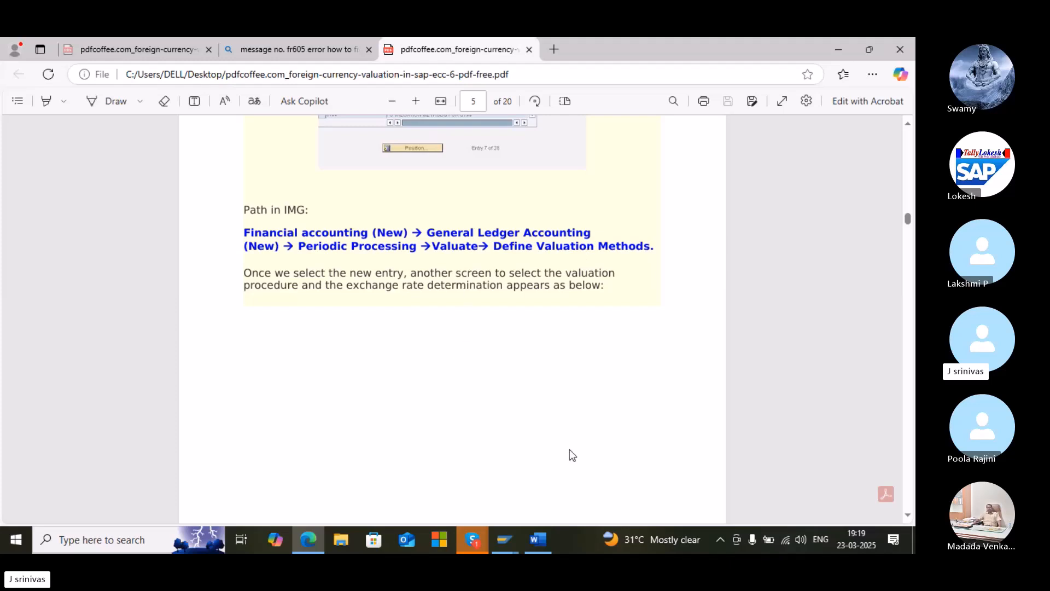
mouse_move(501, 540)
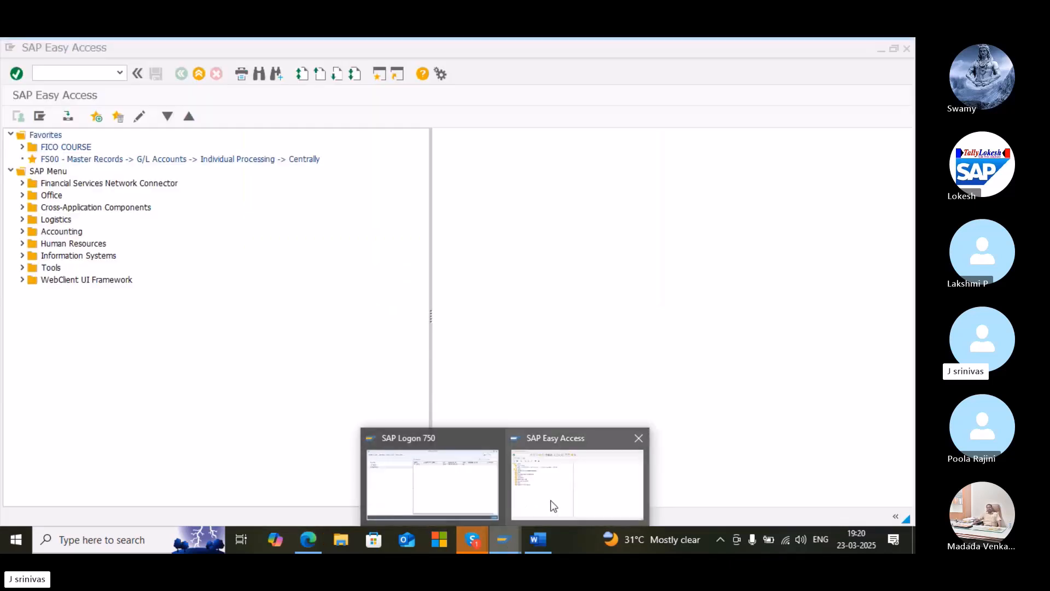
left_click(554, 506)
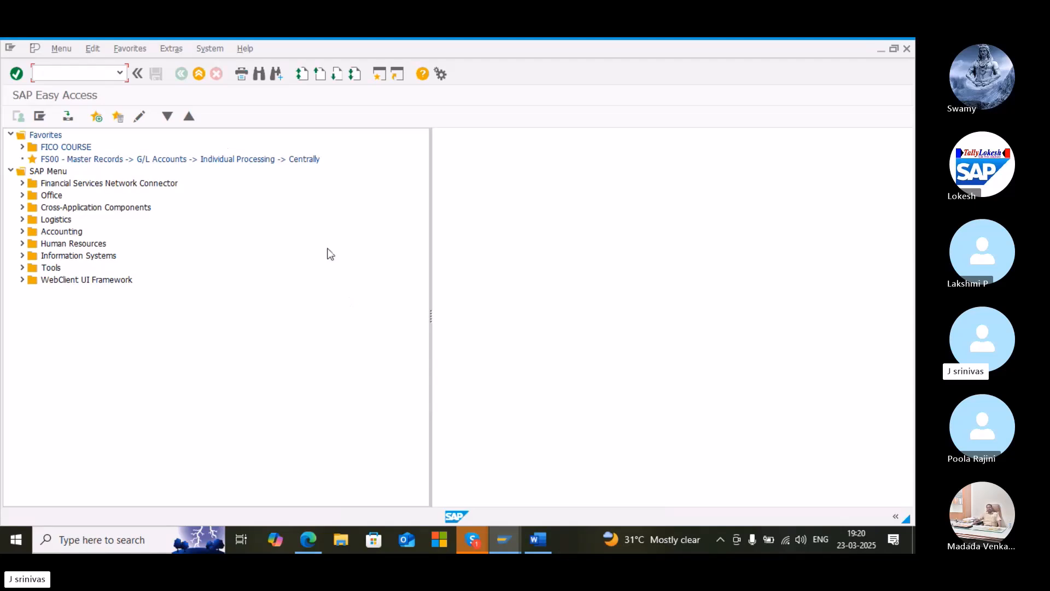
type("spro")
key("Return")
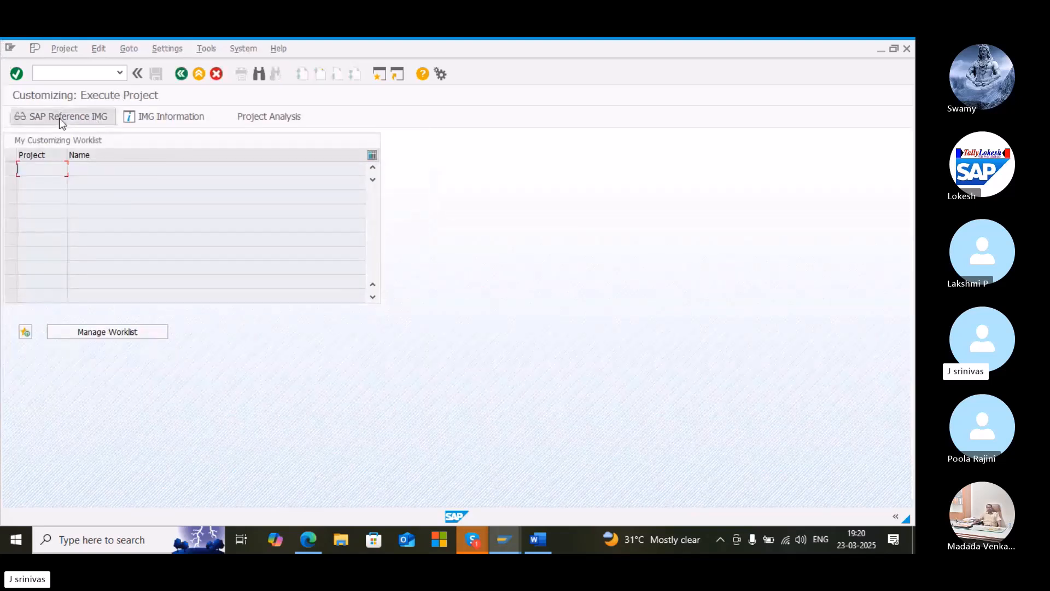
left_click(59, 118)
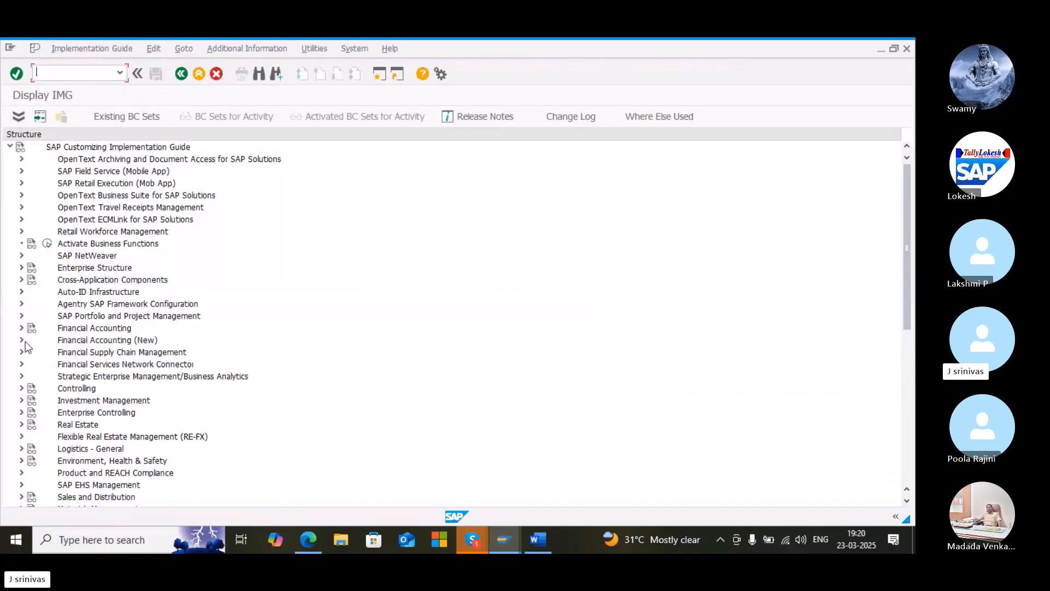
Expand Financial Accounting (New) through General Ledger Accounting (New), Periodic Processing and Valuate, and open Define Valuation Methods
left_click(22, 340)
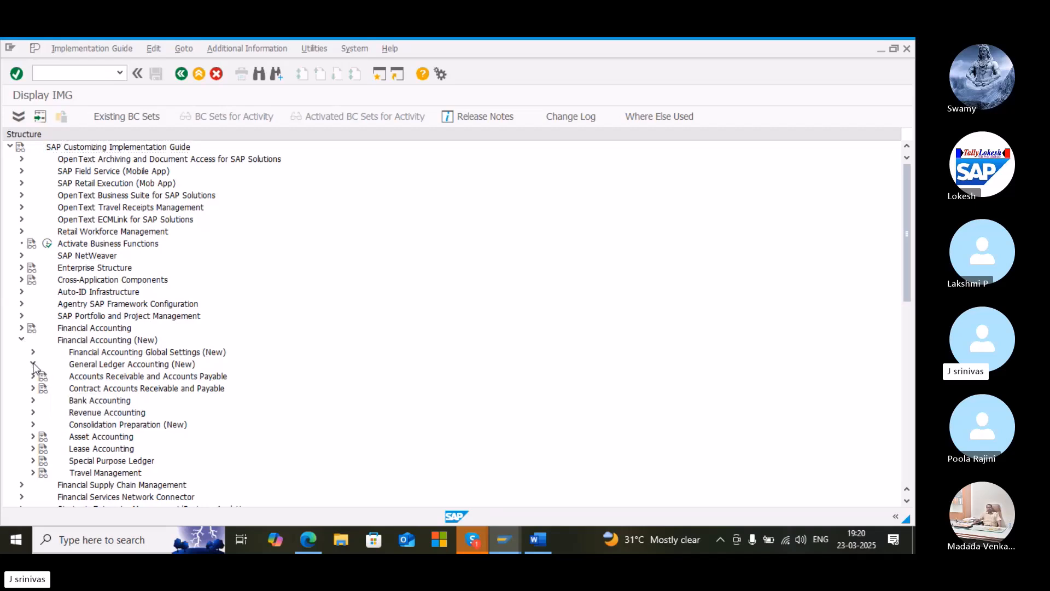
left_click(34, 364)
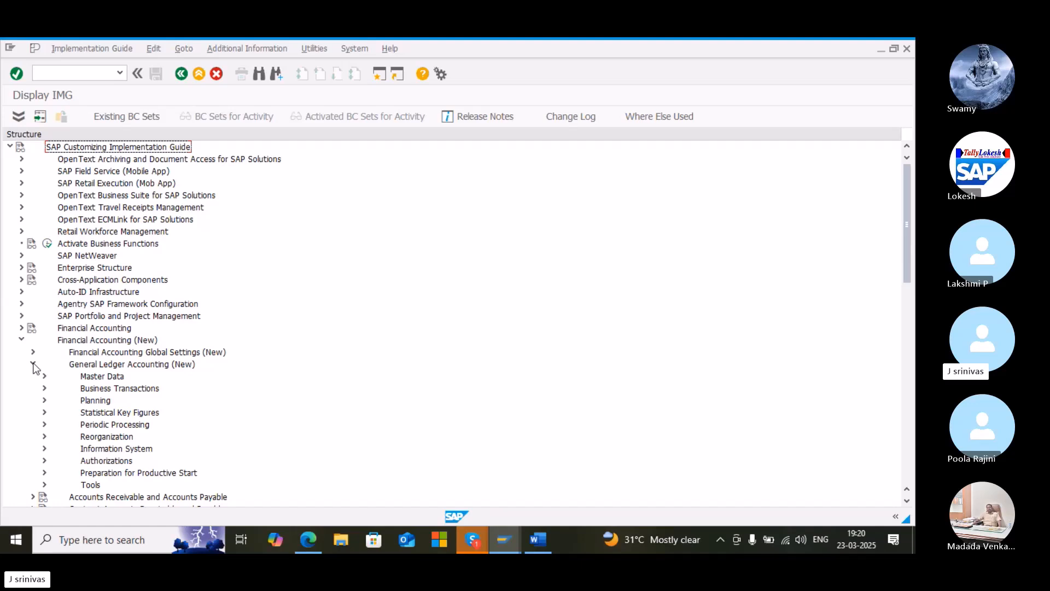
left_click(44, 424)
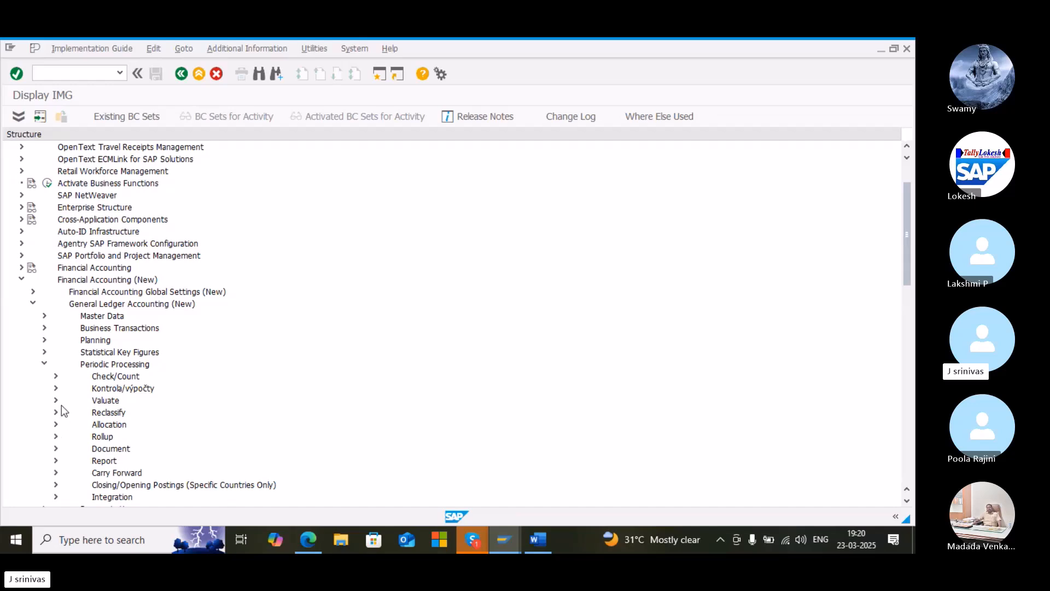
left_click(56, 401)
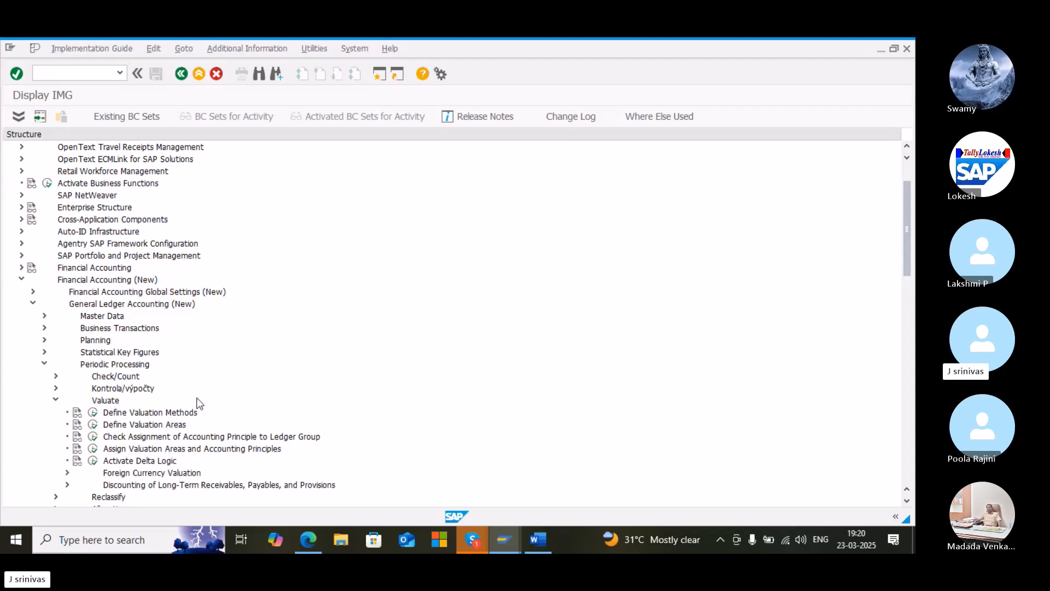
left_click(93, 413)
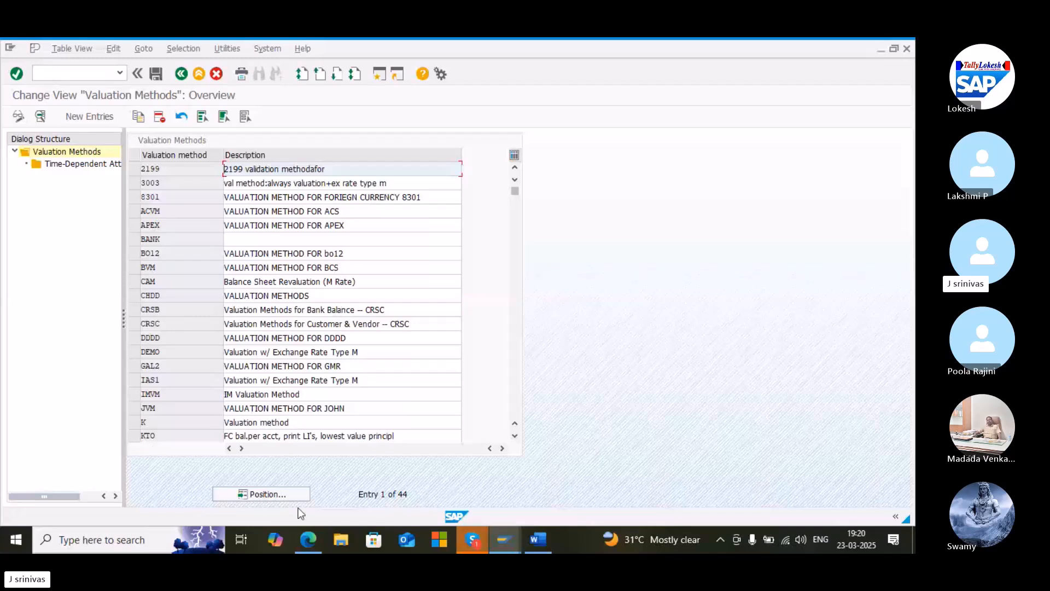
Position the valuation methods list at BO12, save, and return to the IMG
left_click(285, 494)
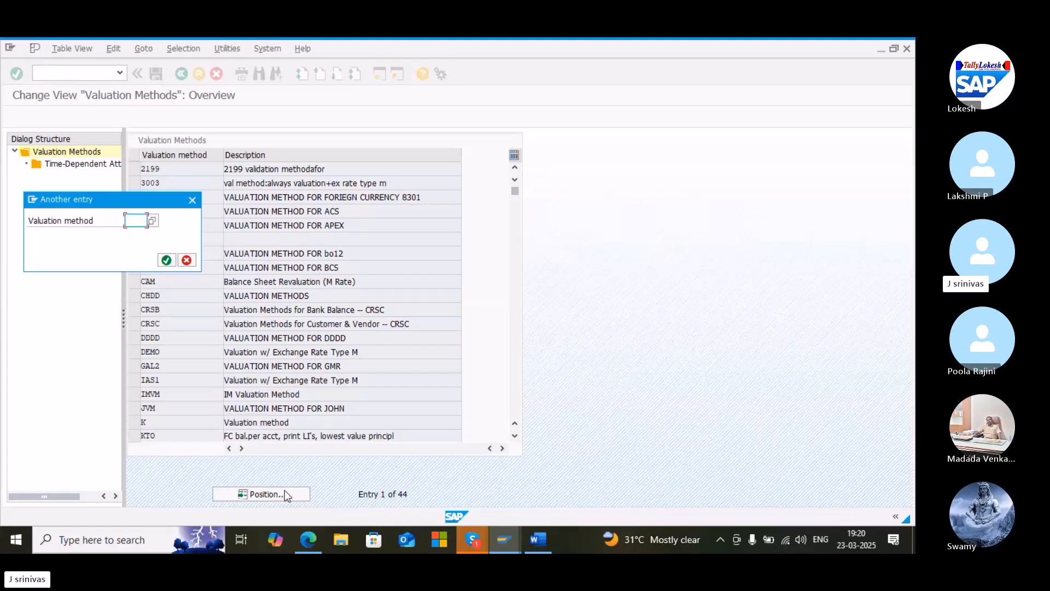
type("b")
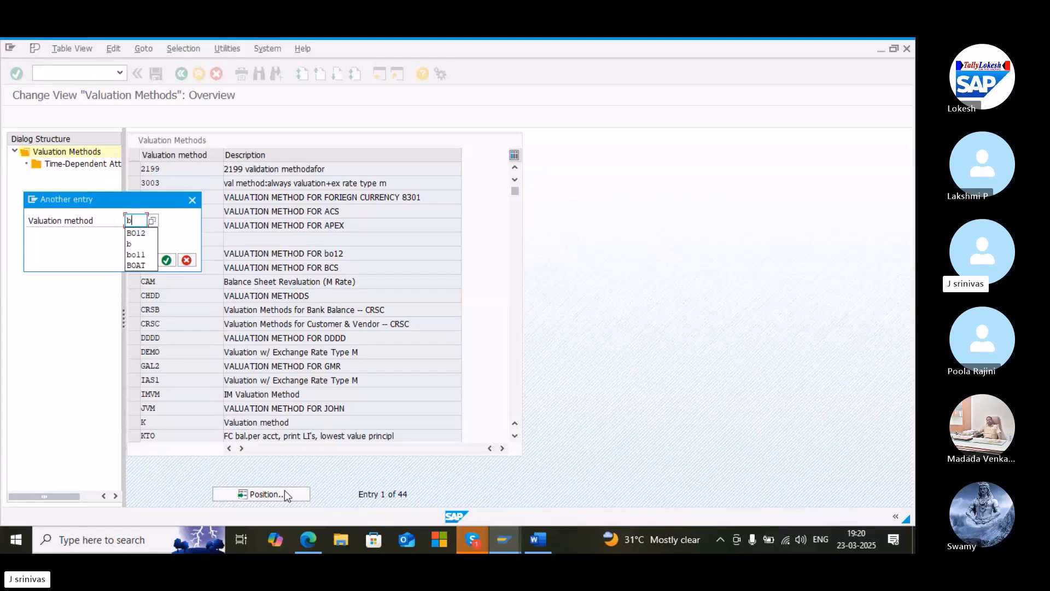
type("o12")
key("Return")
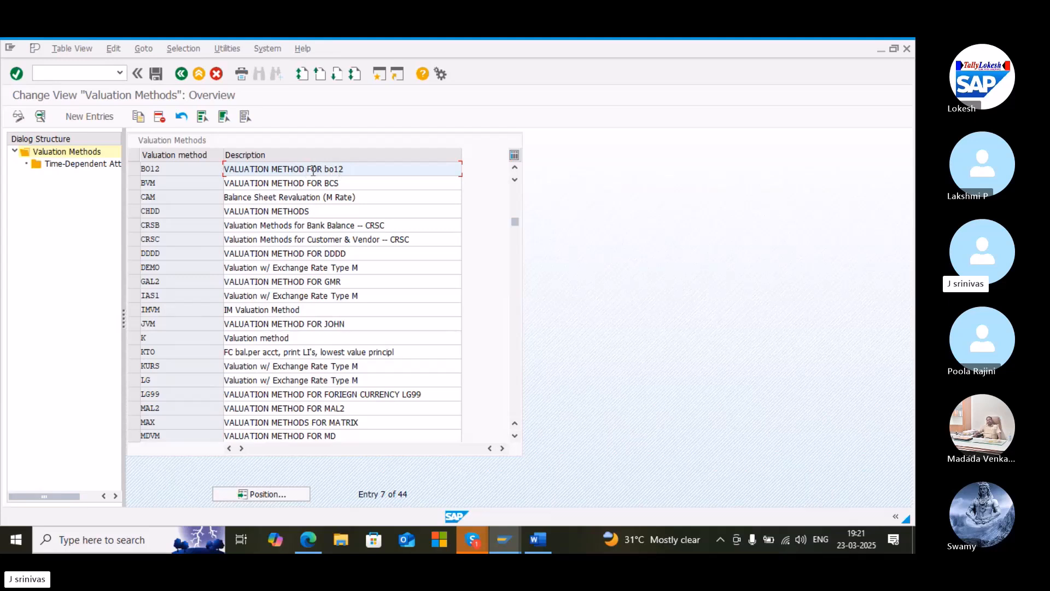
left_click(153, 74)
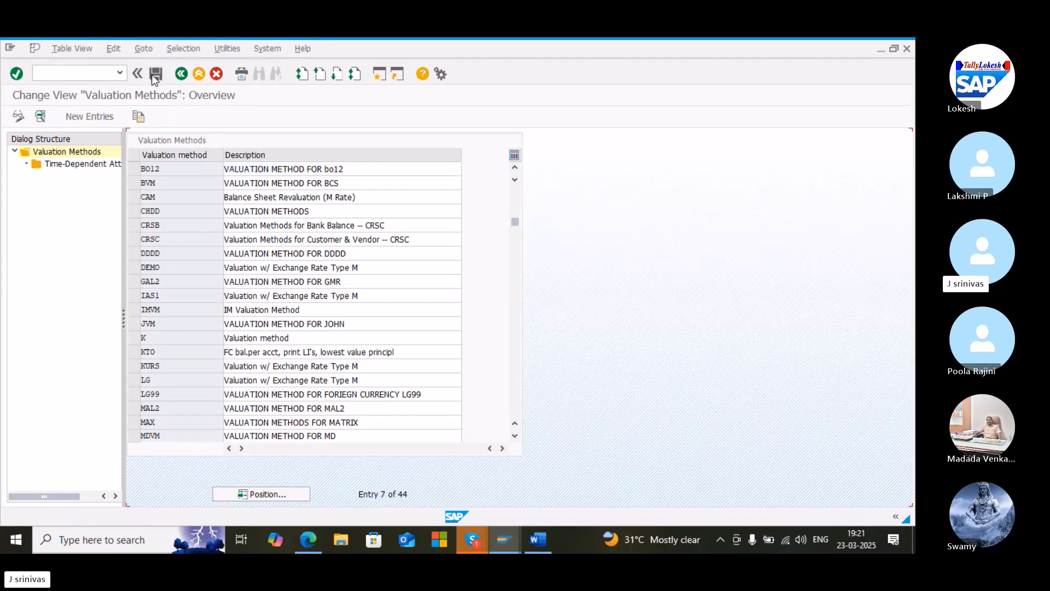
left_click(69, 74)
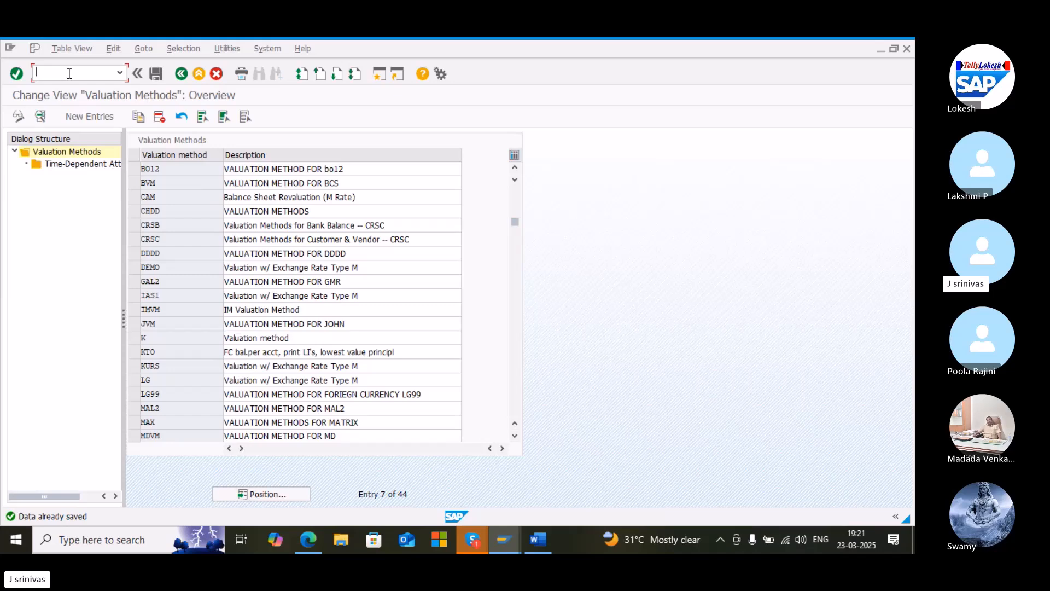
left_click(183, 75)
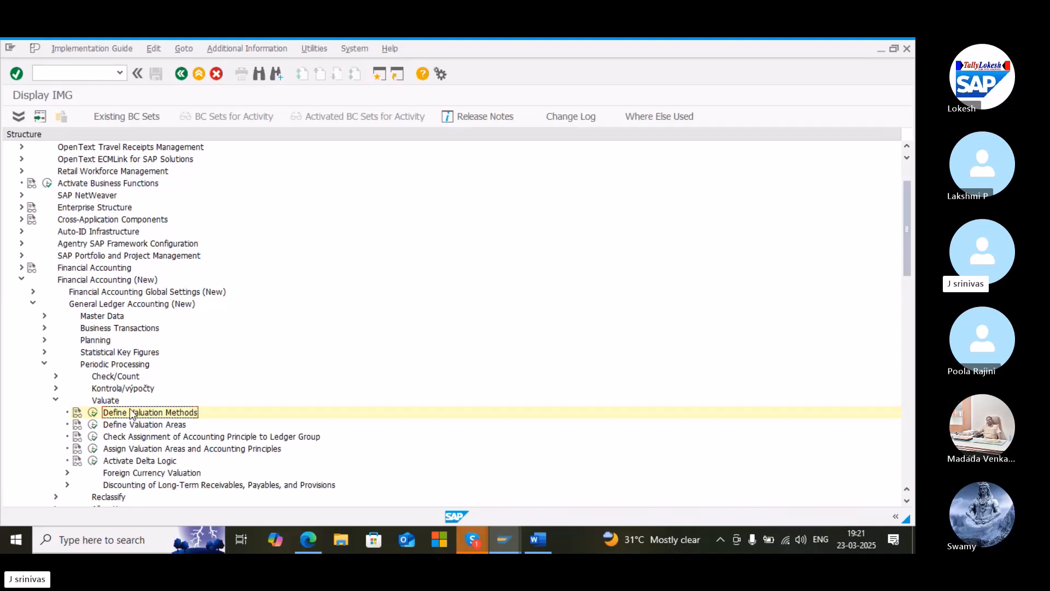
Open Define Valuation Areas and position the list at valuation area W1
left_click(95, 427)
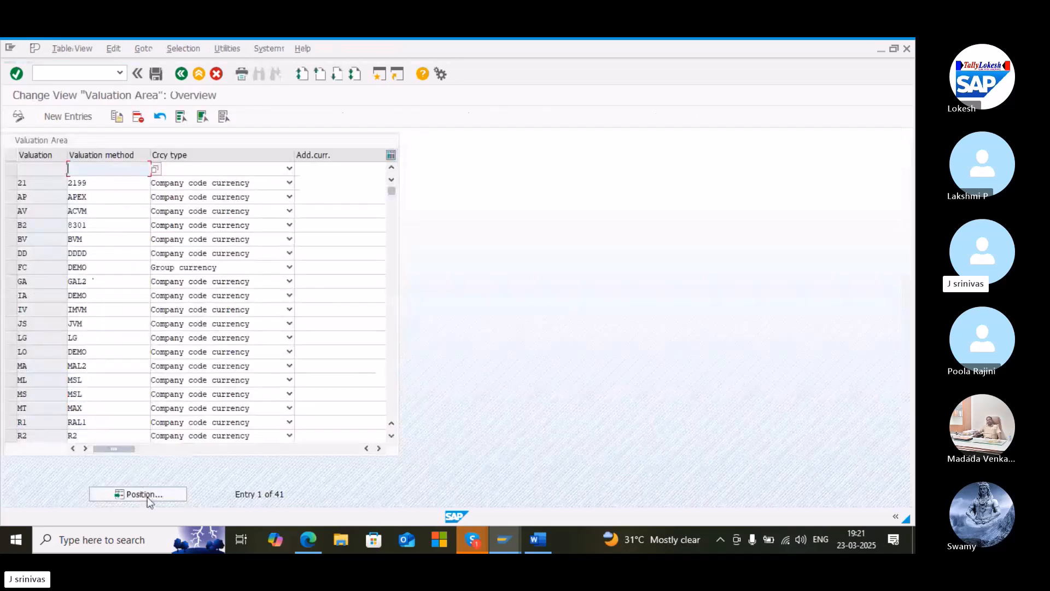
left_click(146, 495)
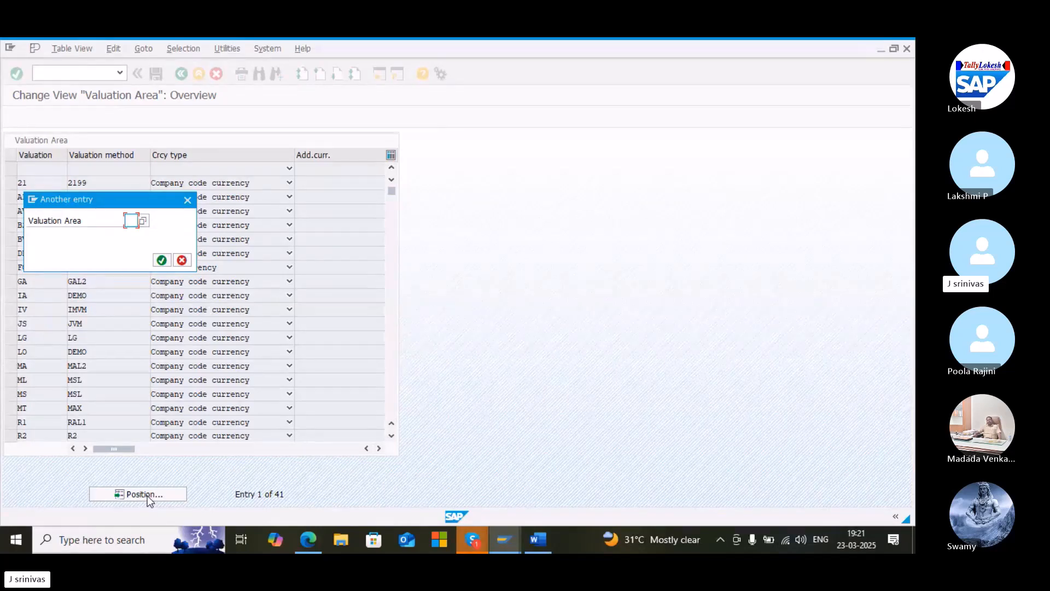
type("wl")
key("Return")
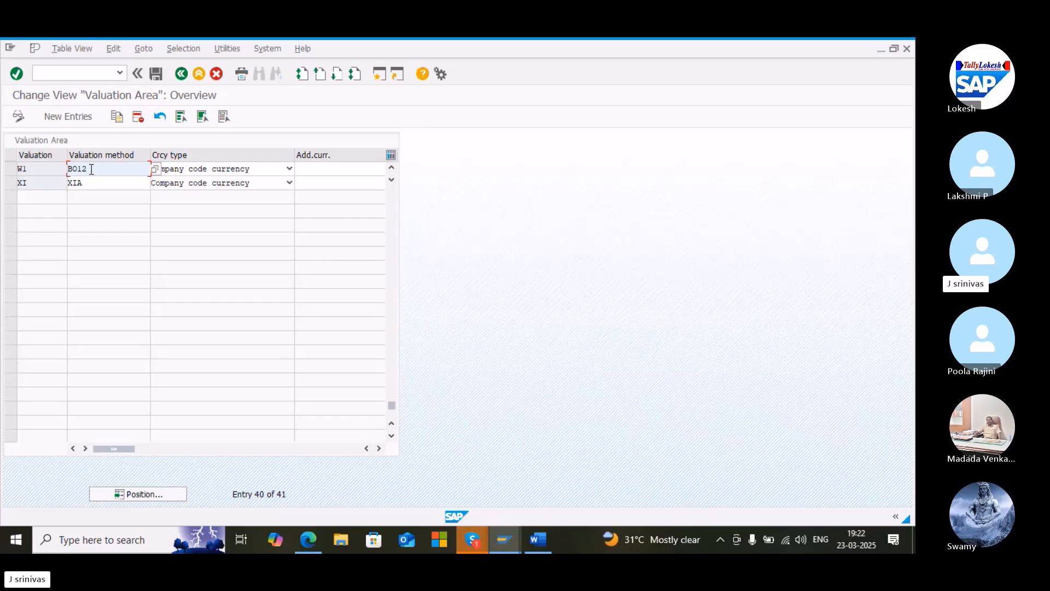
Set valuation area W1's currency type to Company code currency, save, and return to the IMG
left_click(290, 169)
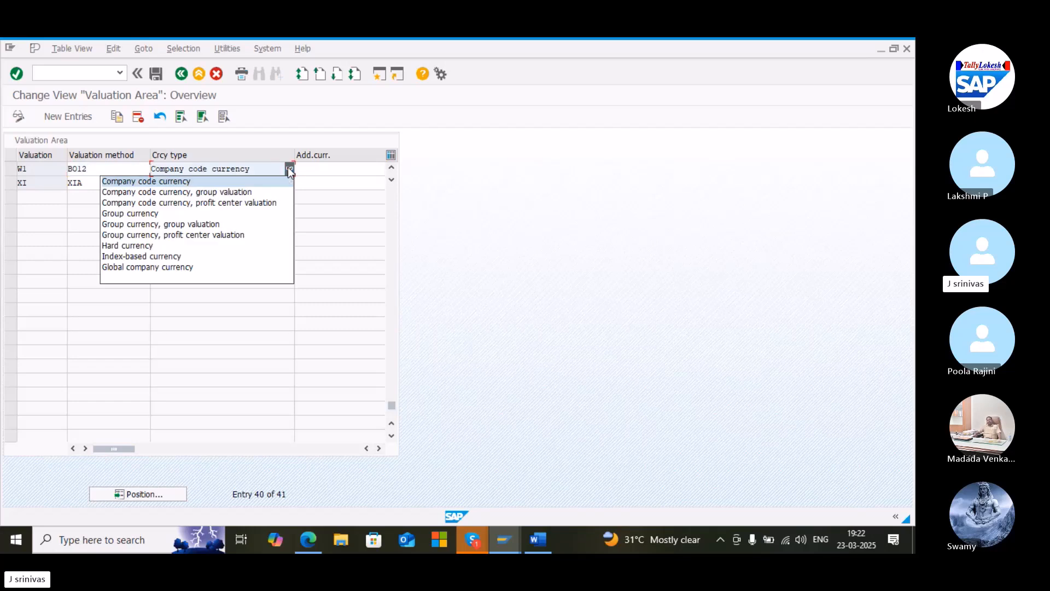
left_click(259, 182)
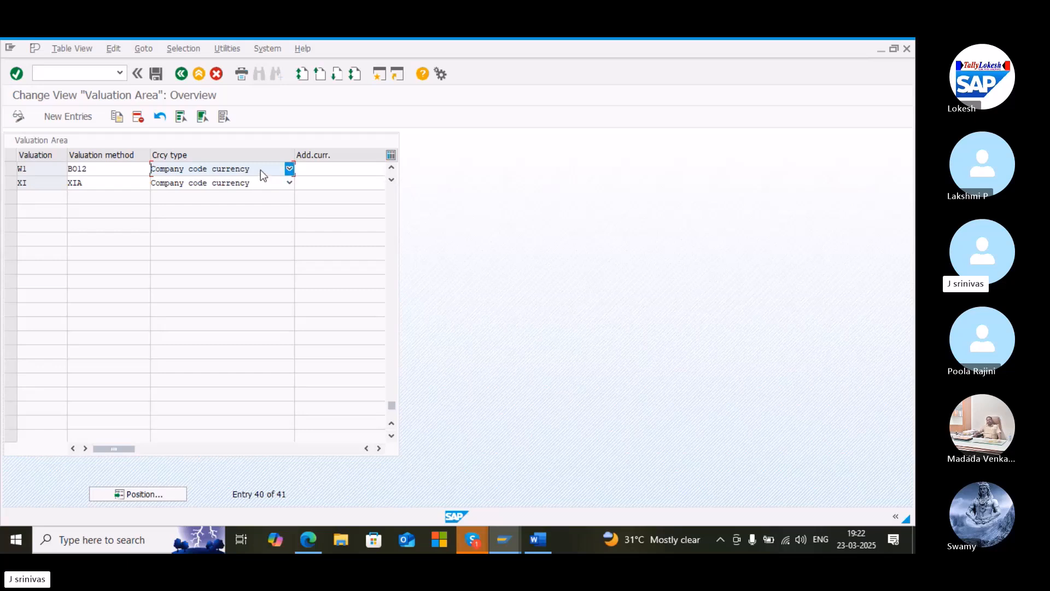
left_click(155, 75)
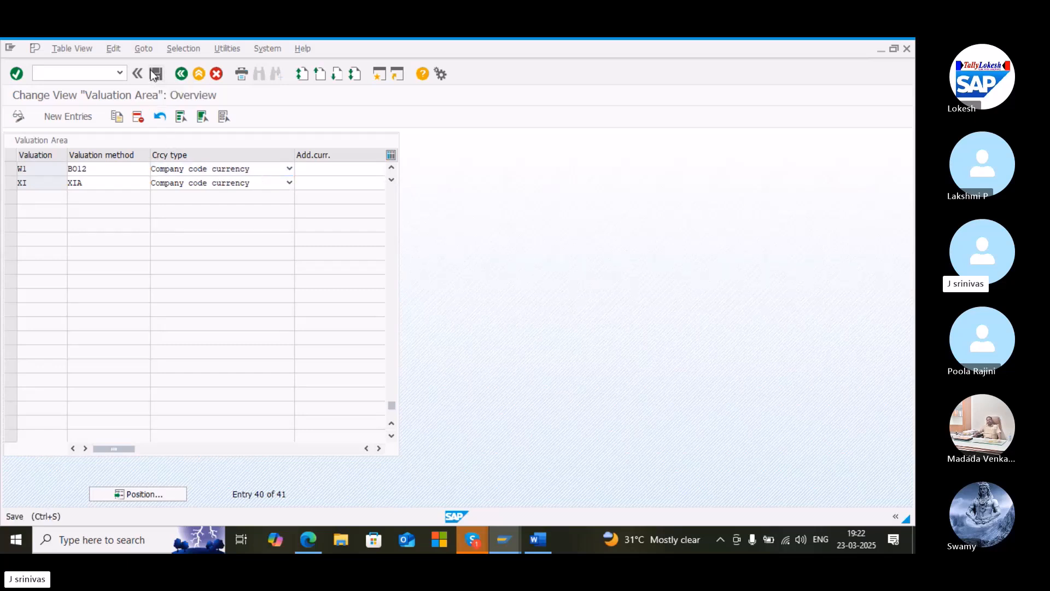
left_click(85, 70)
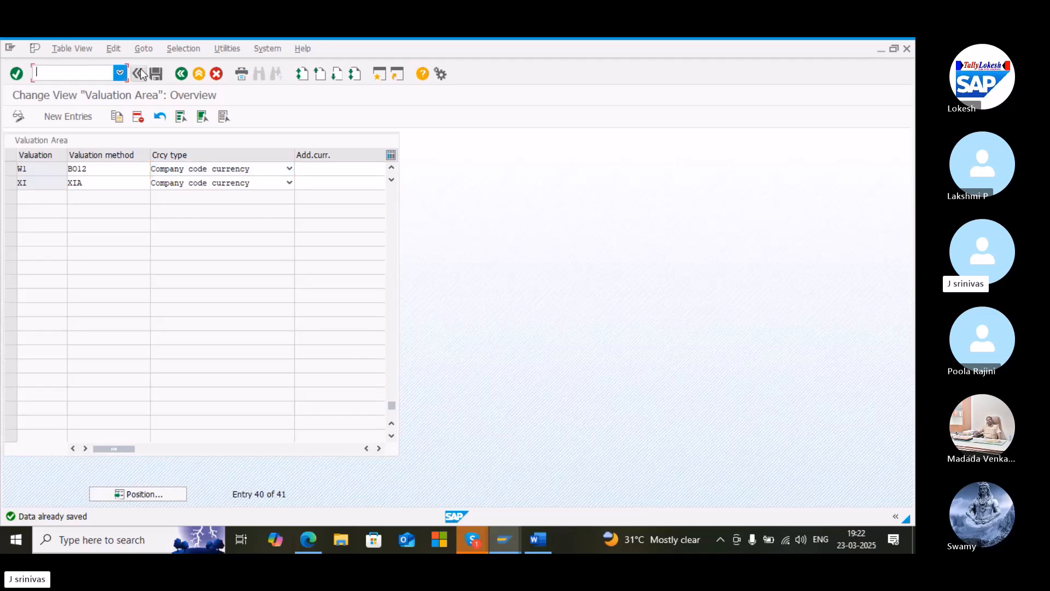
left_click(182, 73)
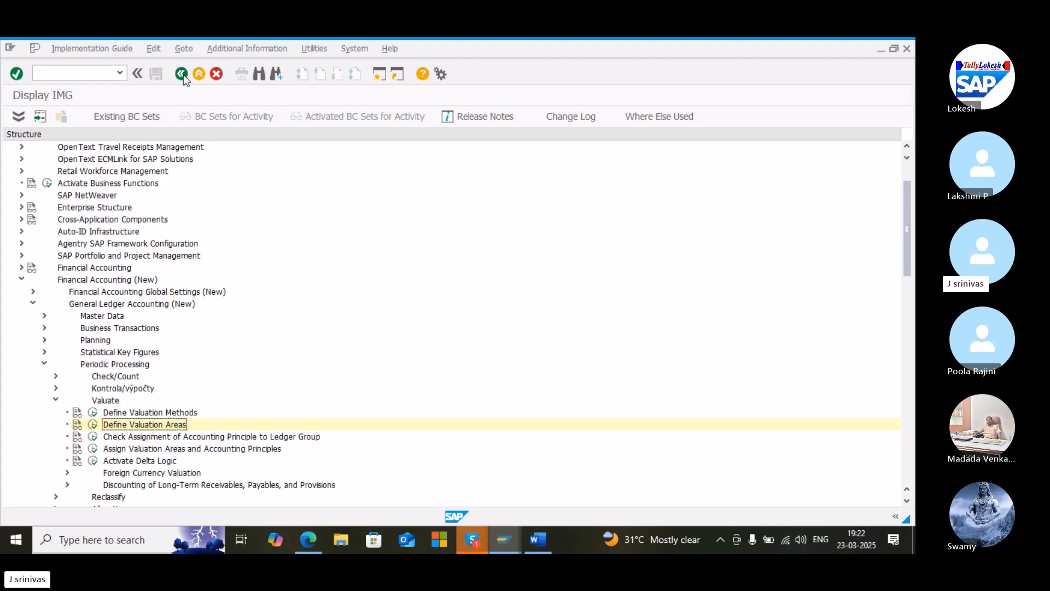
Open Assign Valuation Areas and Accounting Principles and position the list at valuation area W1
left_click(93, 452)
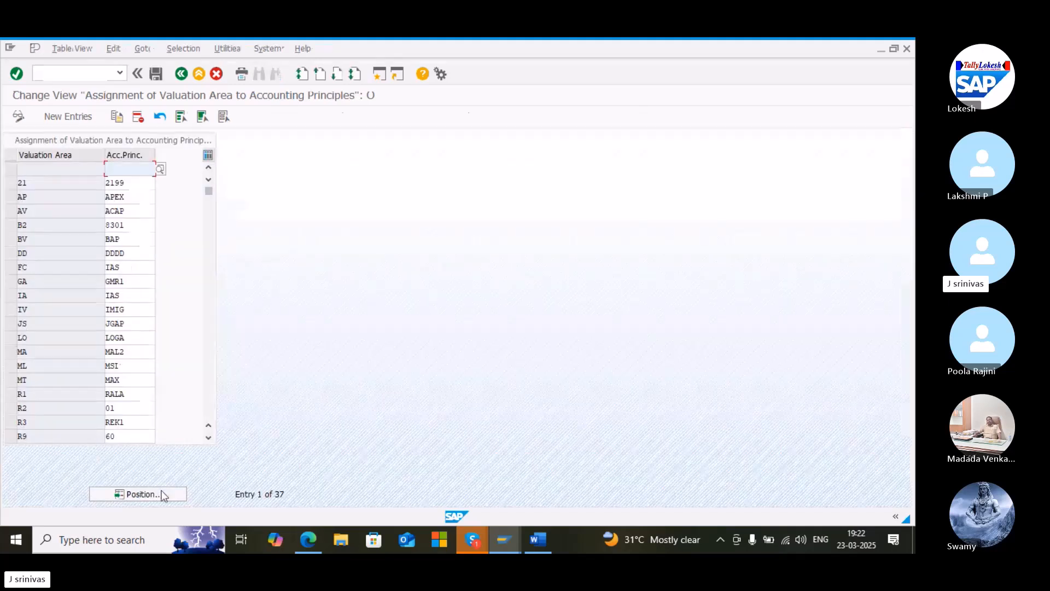
left_click(160, 493)
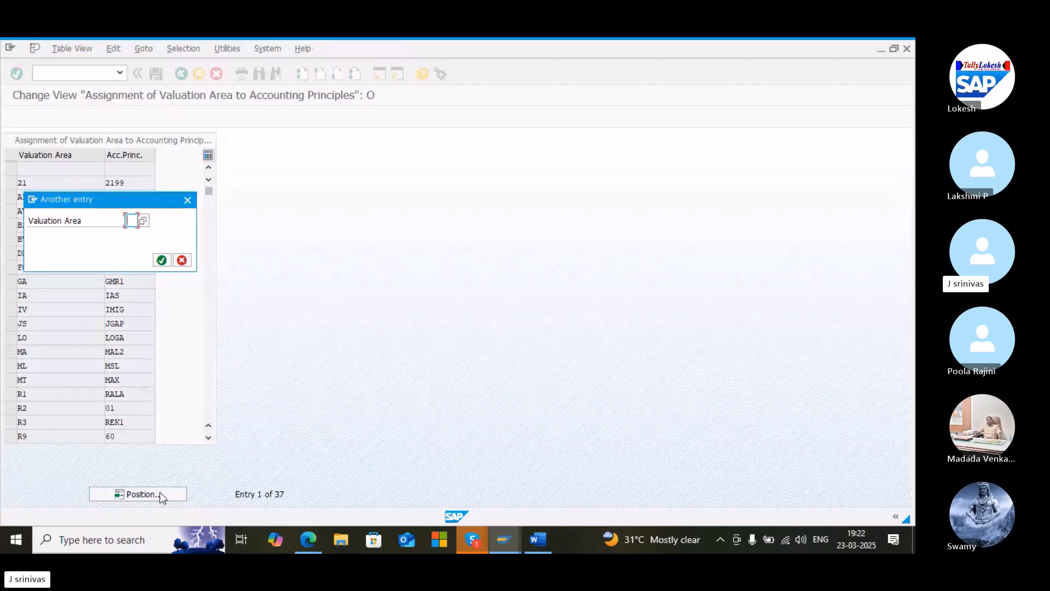
type("w1")
key("Return")
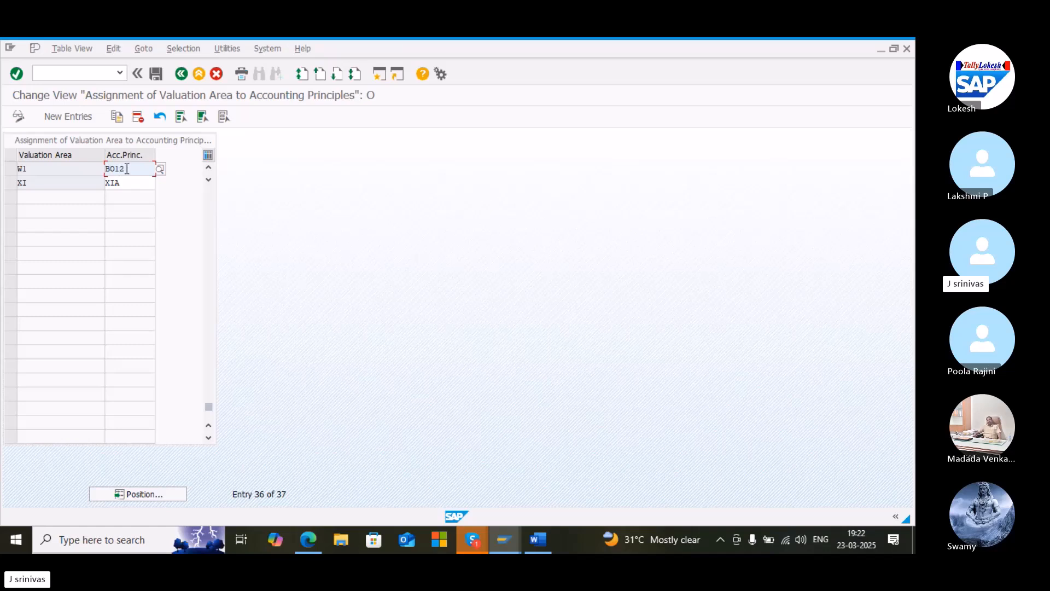
Save the valuation area to accounting principle assignment and exit to SAP Easy Access
left_click(156, 77)
left_click(71, 72)
type("/n")
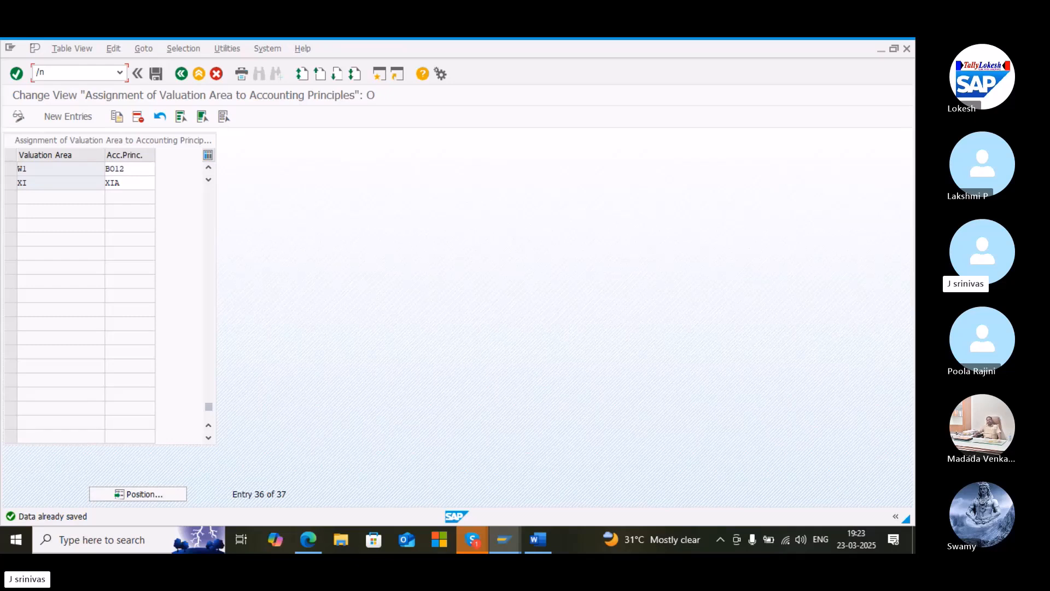
key("Return")
type("/n")
key("Return")
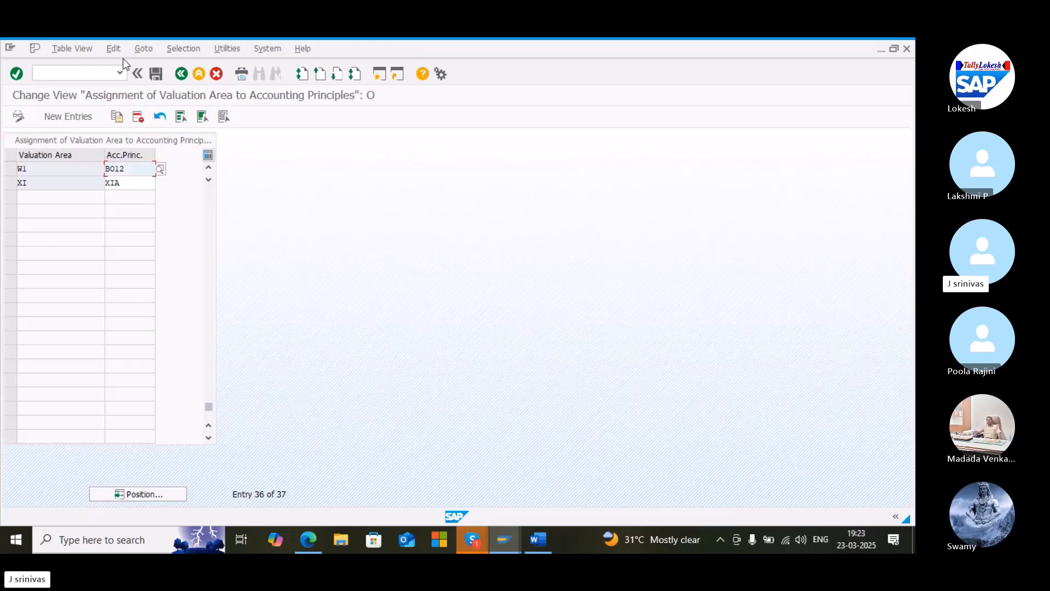
type("/n")
key("Return")
left_click(102, 69)
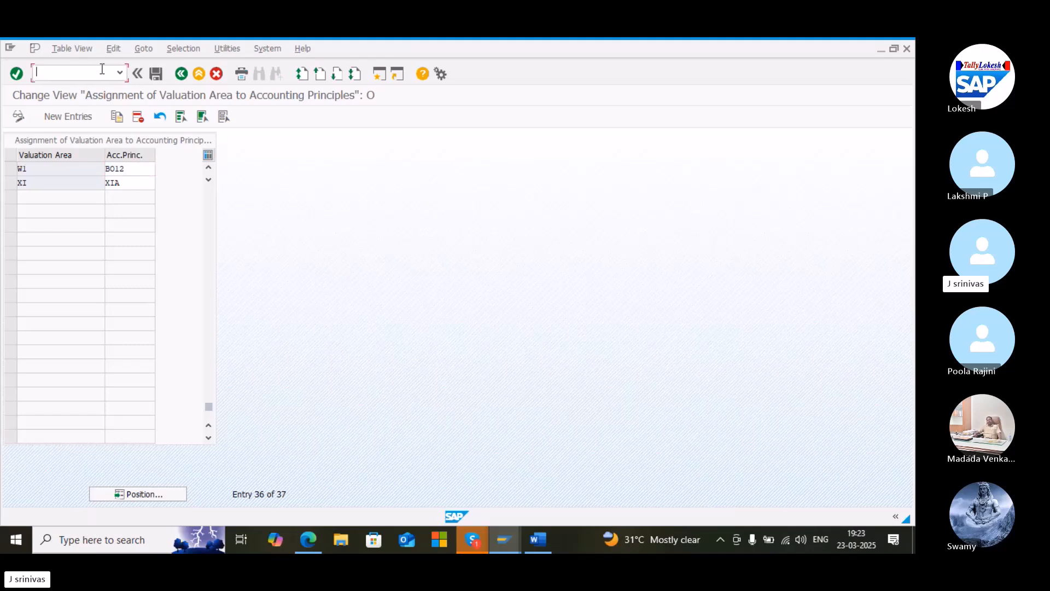
type("/n")
key("Return")
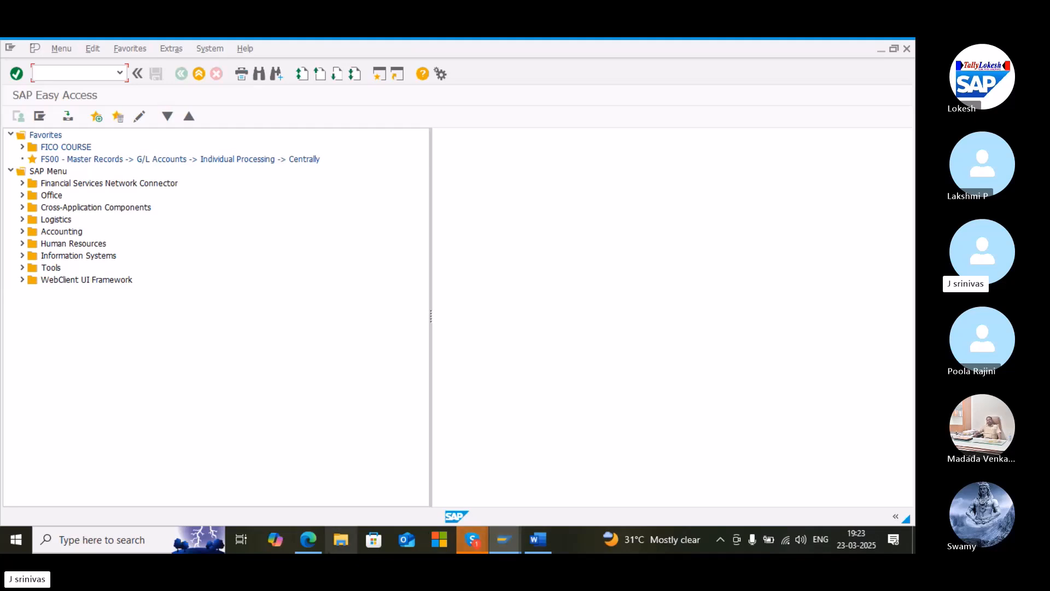
Switch to the PDF guide and scroll to Step 6 on assigning valuation areas and accounting principles
mouse_move(323, 540)
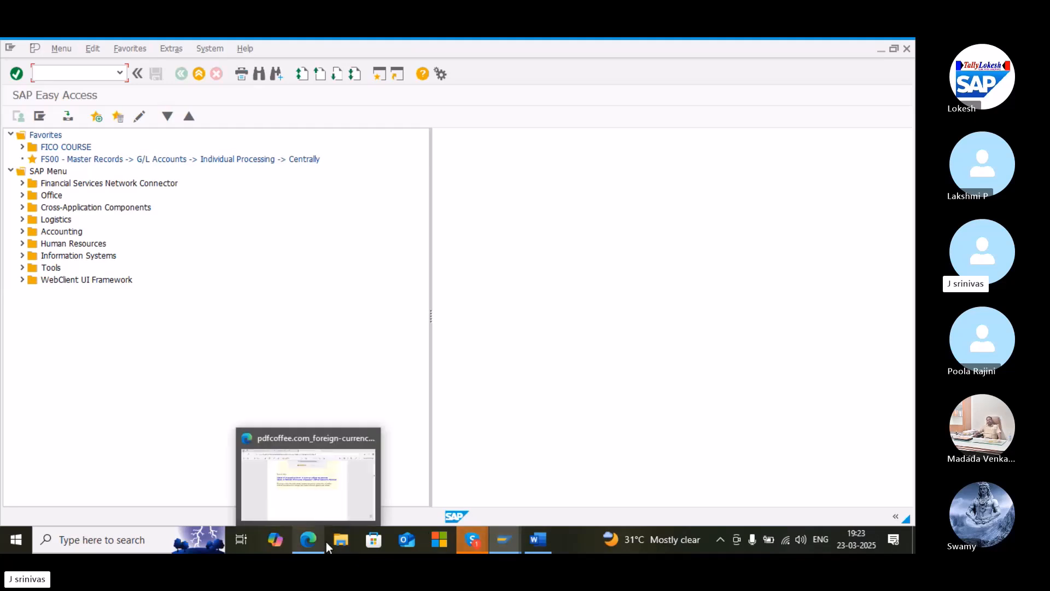
left_click(308, 510)
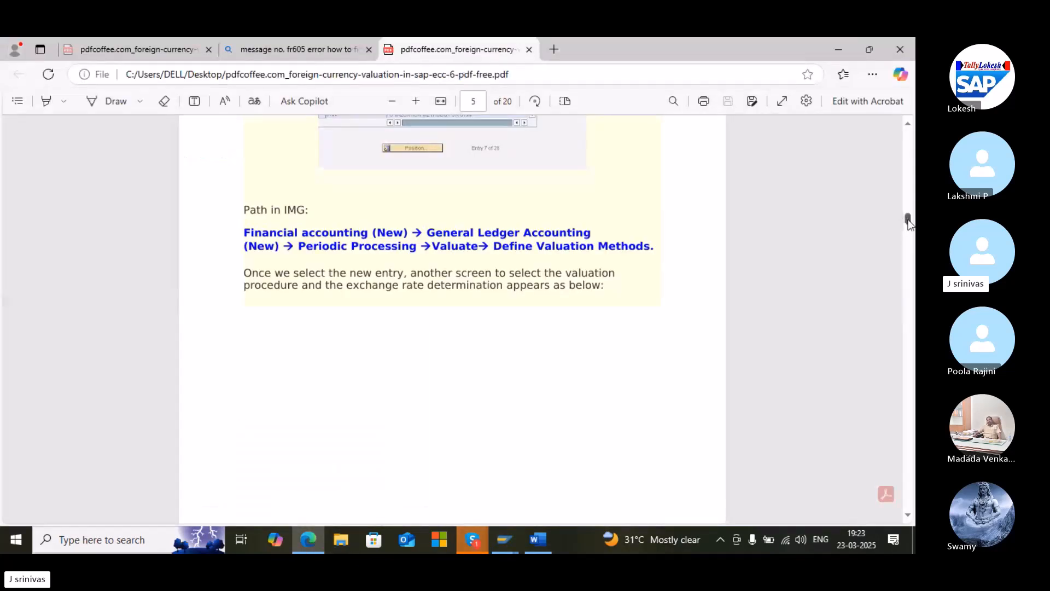
left_click_drag(909, 222, 905, 267)
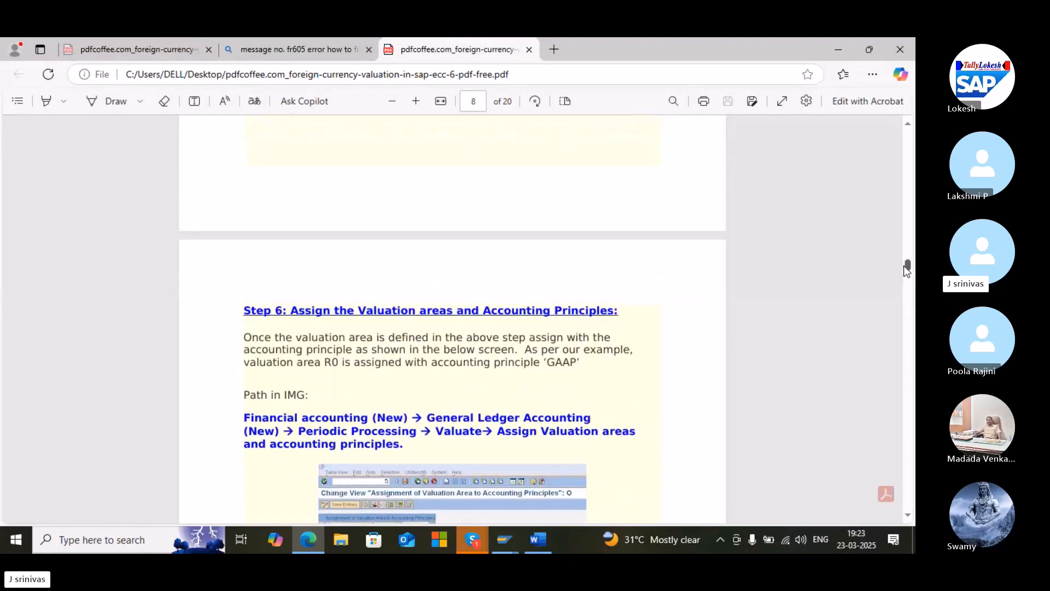
Read Step 7 on gain/loss G/L accounts in the PDF guide and open transaction FS00 in SAP
left_click_drag(904, 269, 903, 277)
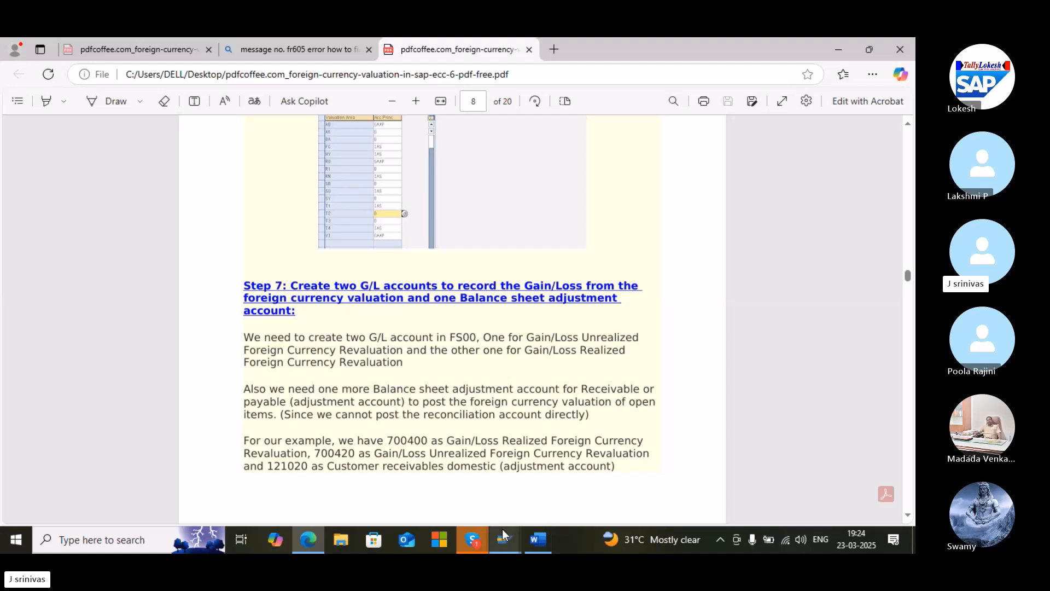
mouse_move(502, 530)
left_click(531, 500)
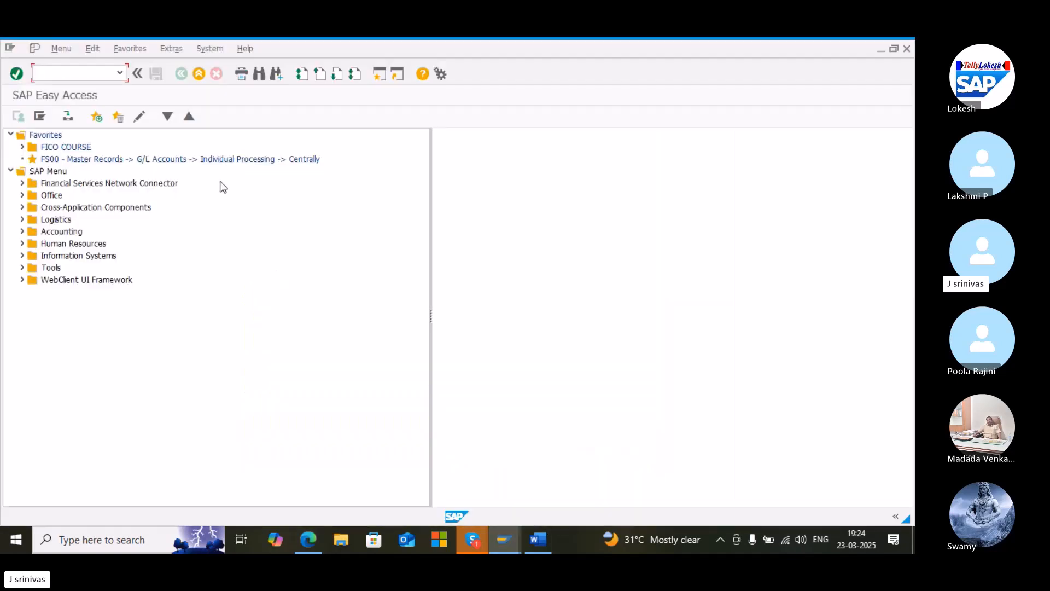
type("fs00")
key("Return")
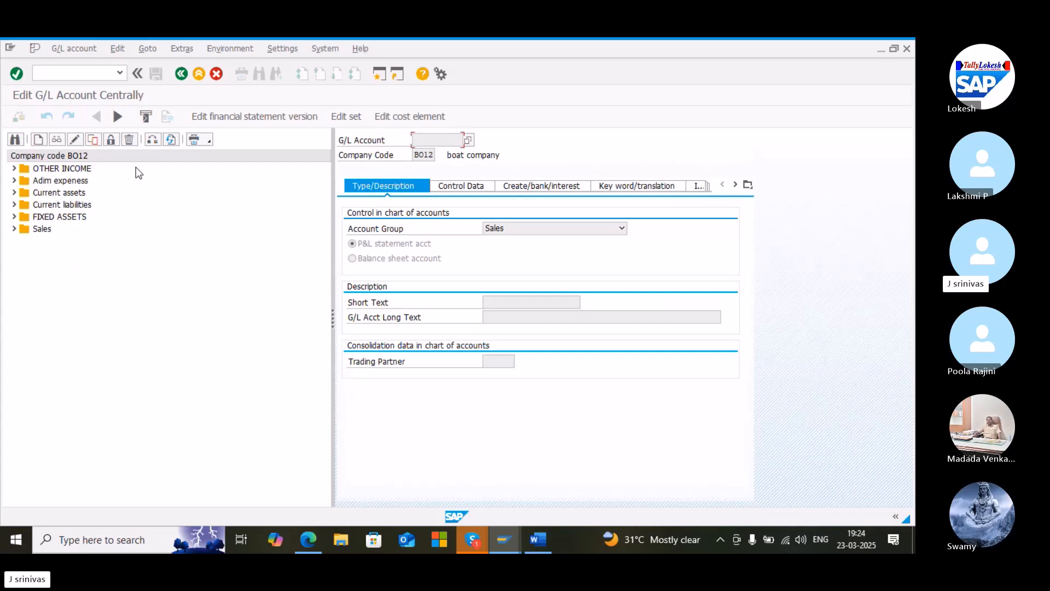
Review the exchange loss account 400007 in change mode across its tabs and save it
left_click(14, 181)
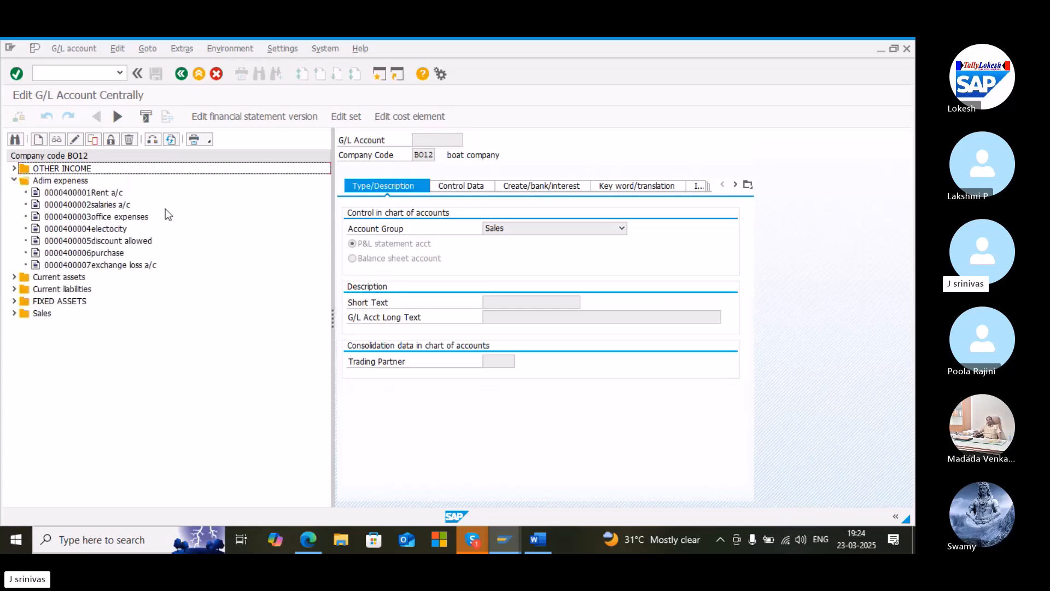
left_click(127, 266)
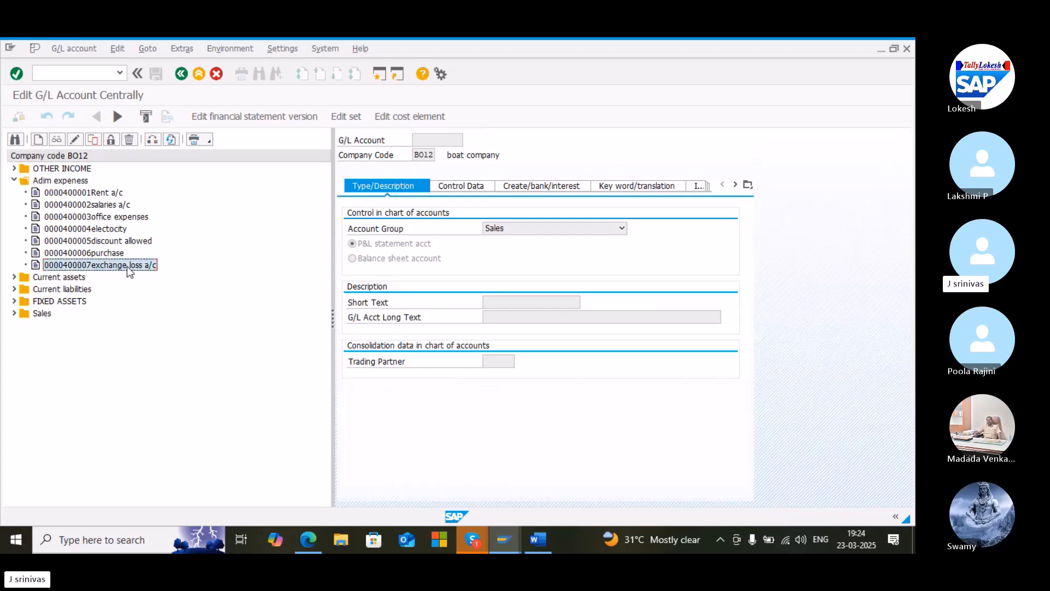
left_click(77, 140)
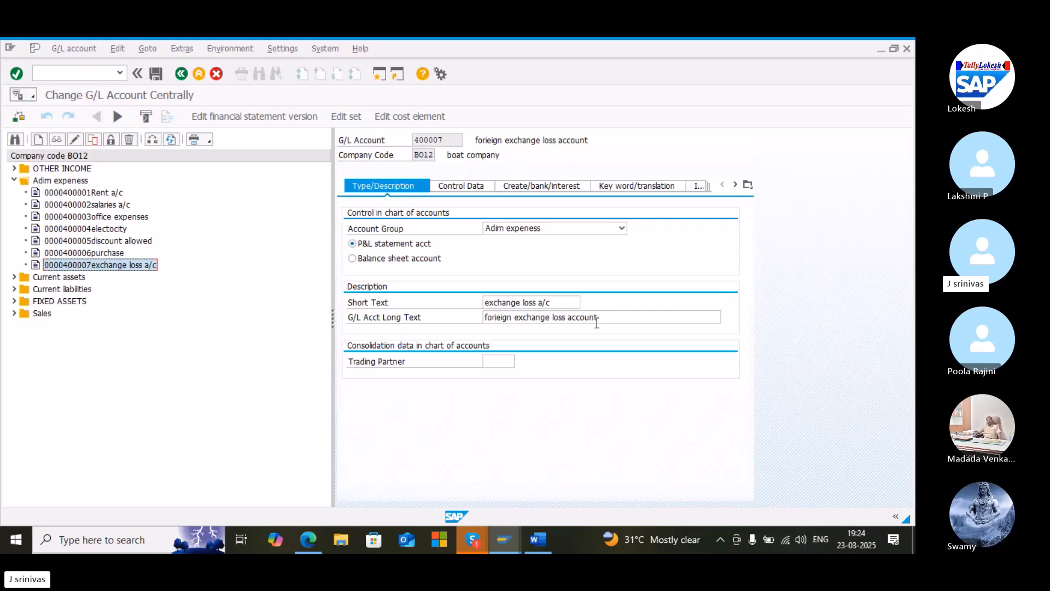
left_click(475, 187)
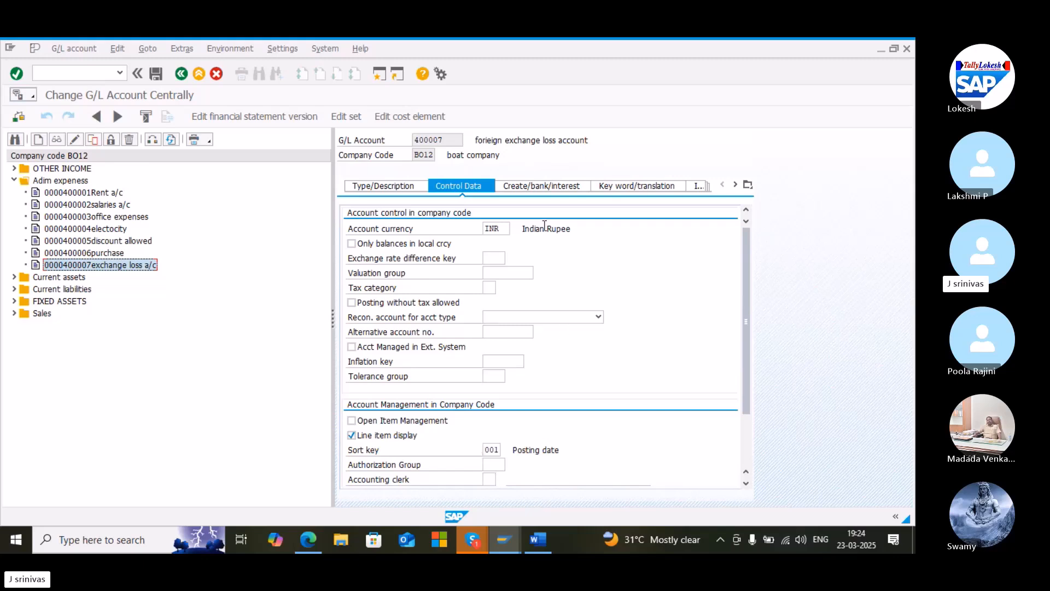
left_click(534, 185)
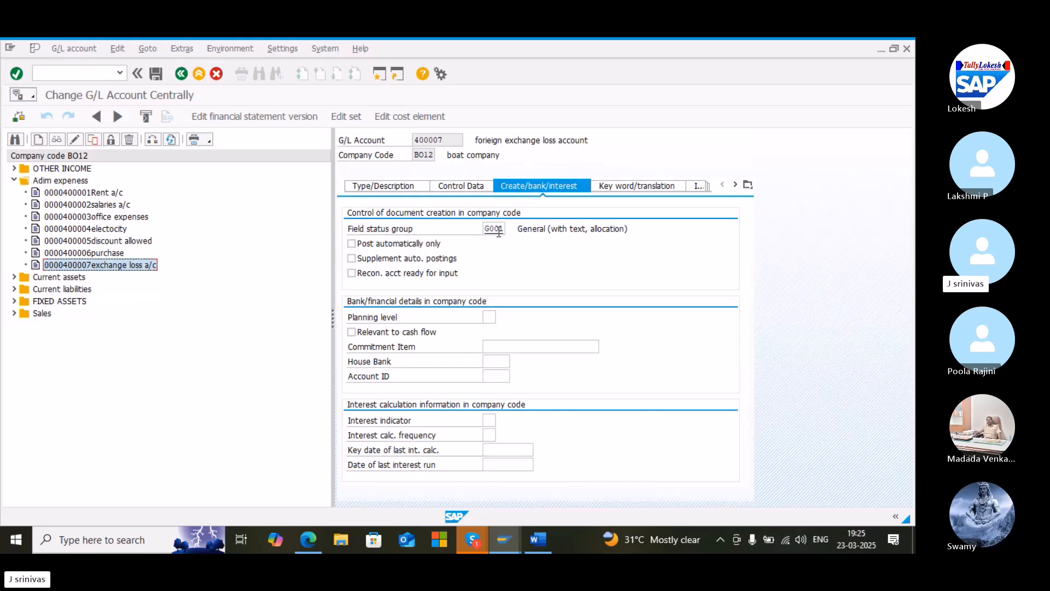
left_click(157, 74)
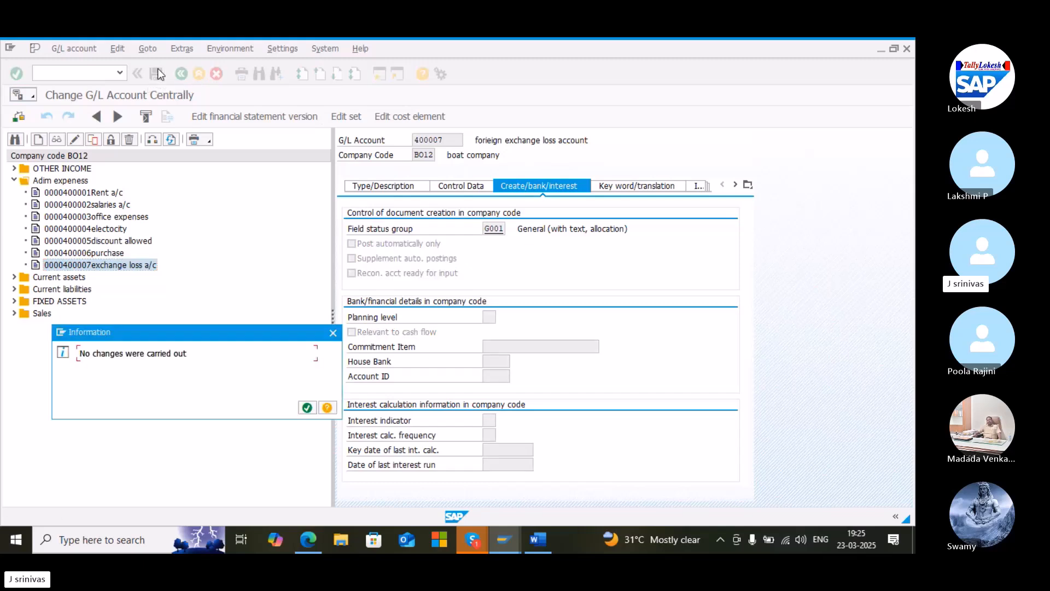
left_click(306, 408)
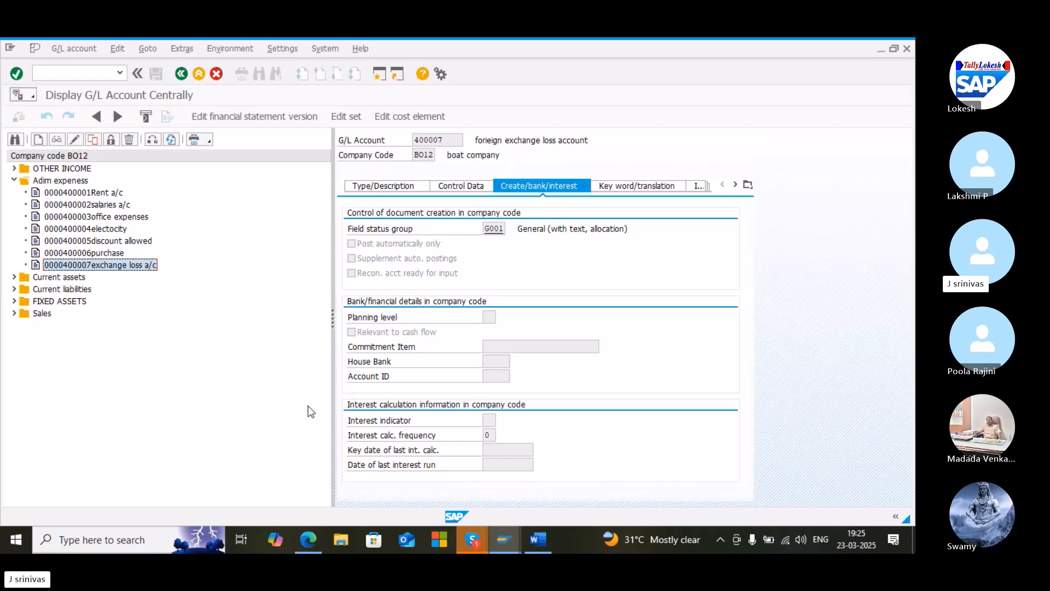
Review the exchange gain account 500004 under Other Income in change mode across its tabs and save it
left_click(15, 169)
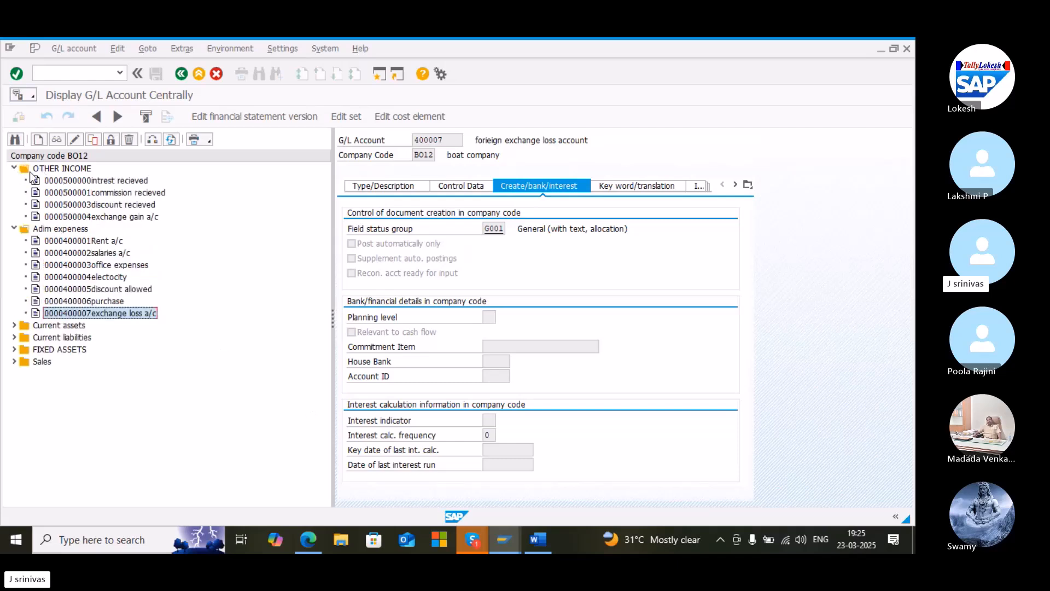
left_click(124, 219)
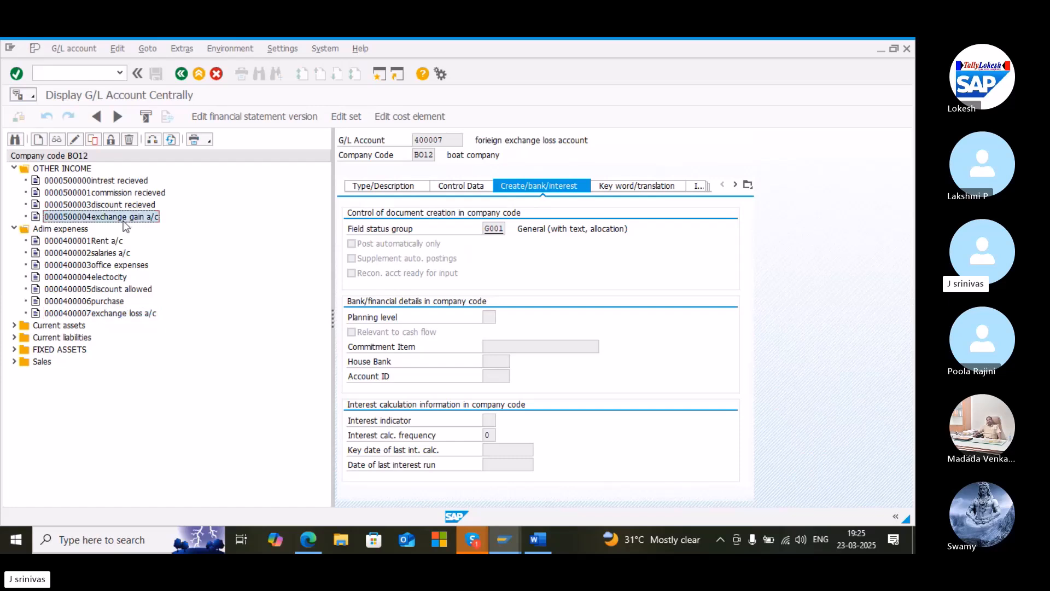
left_click(77, 139)
left_click(395, 192)
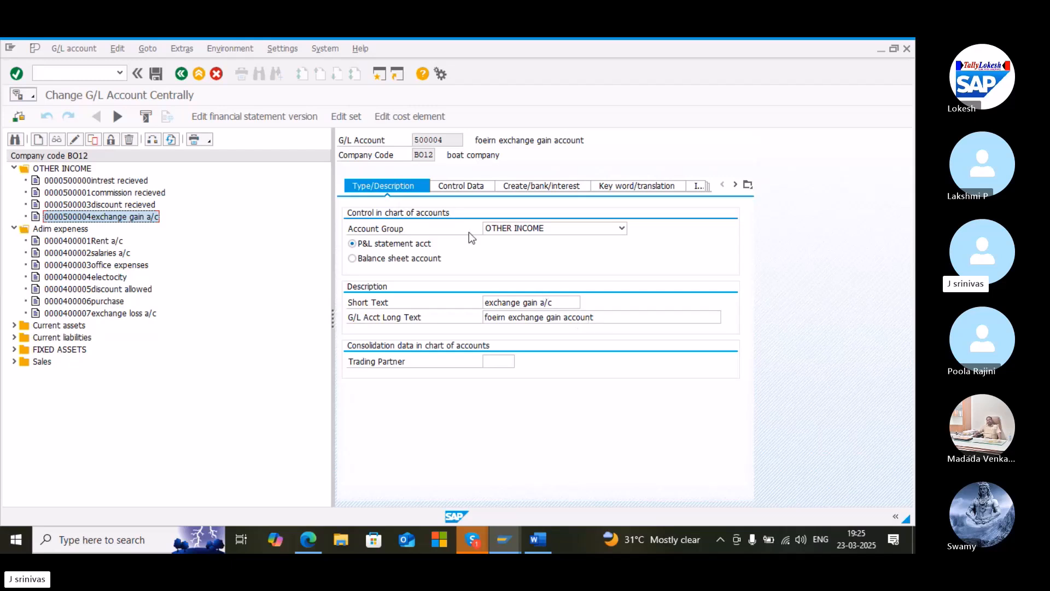
left_click(454, 192)
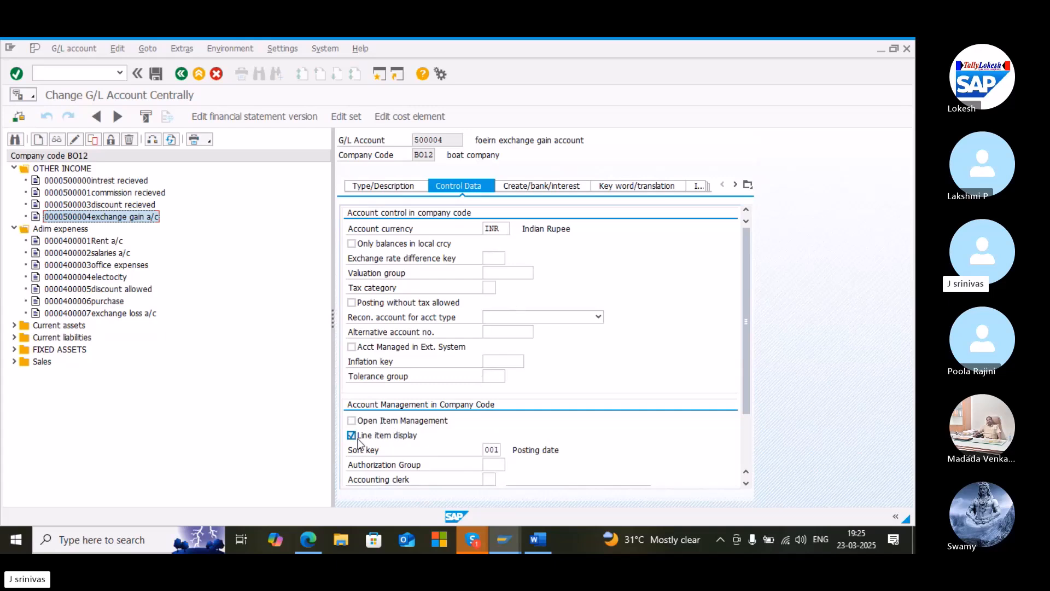
left_click(537, 186)
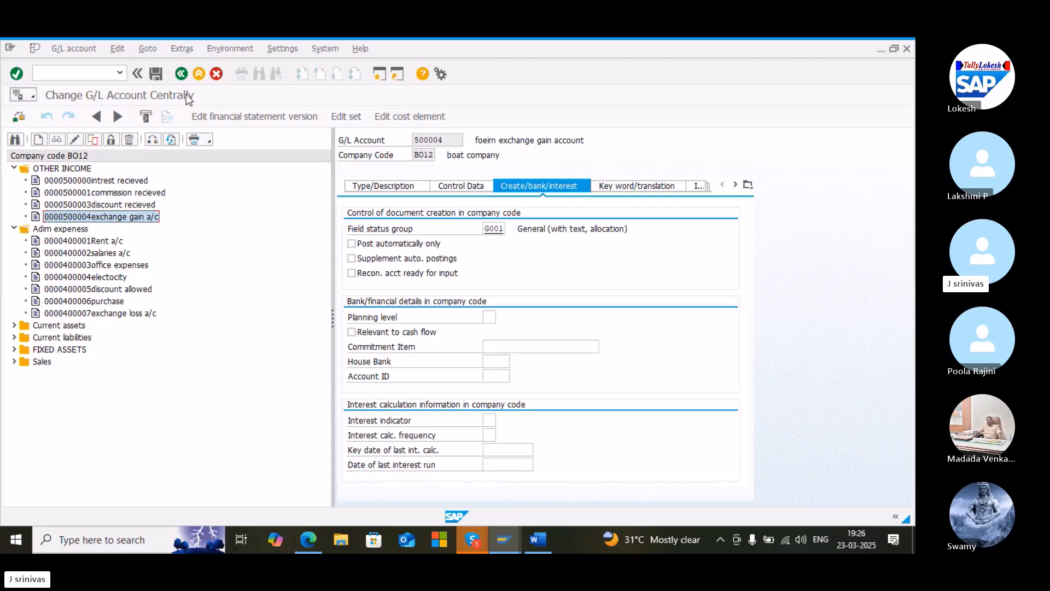
left_click(159, 79)
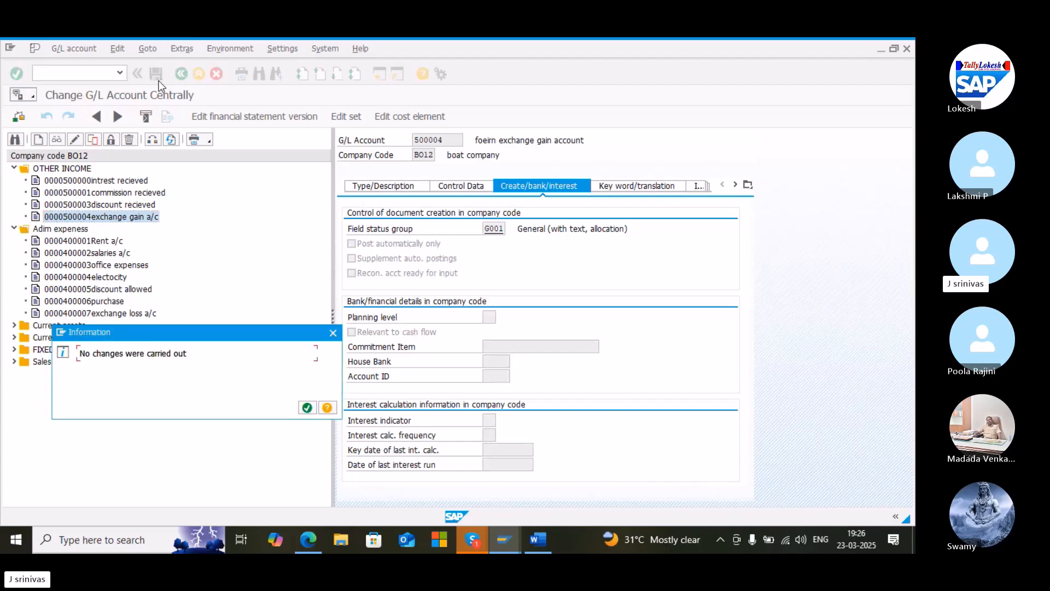
key("Return")
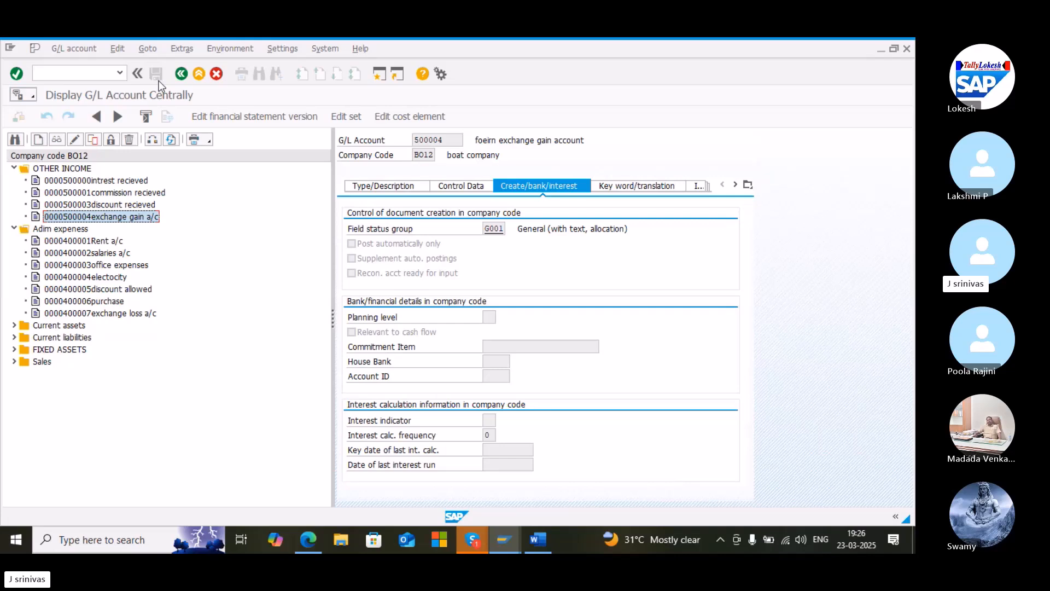
Inspect the loan from the bank account's control data and the lookup for its USD exchange rate difference key
left_click(14, 338)
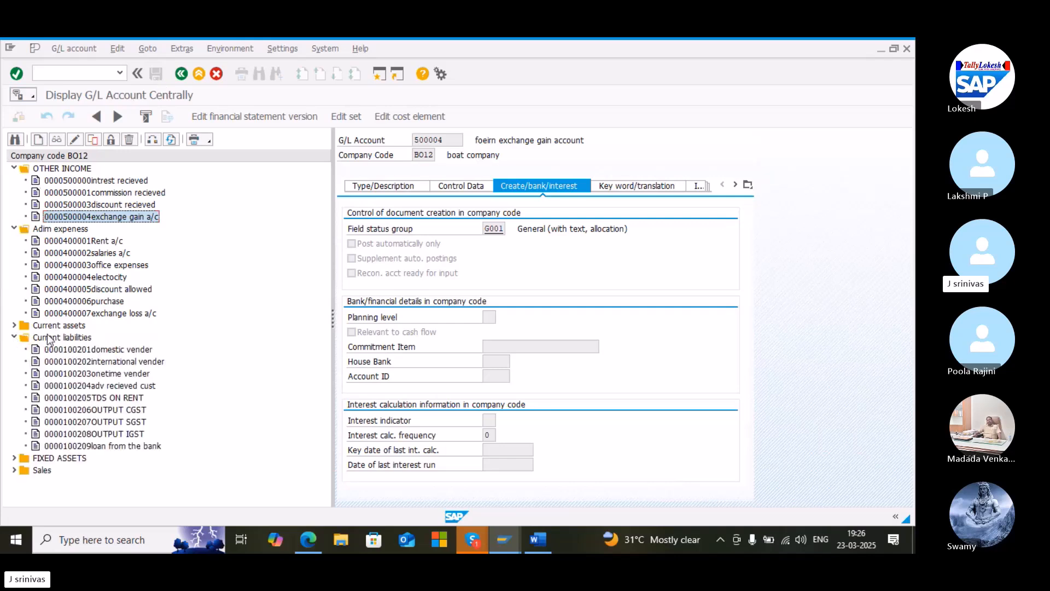
left_click(100, 447)
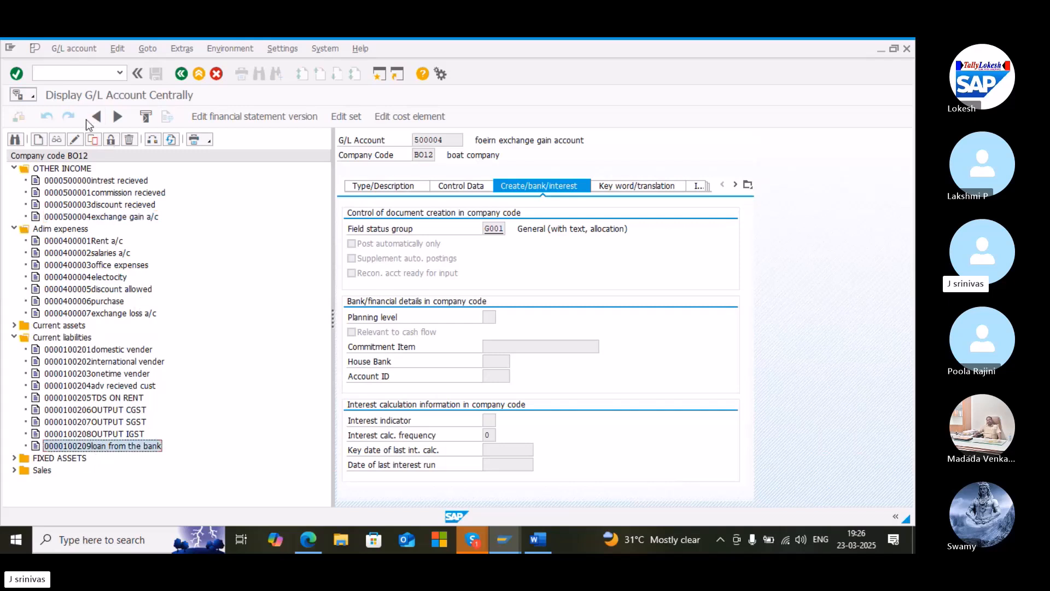
left_click(73, 138)
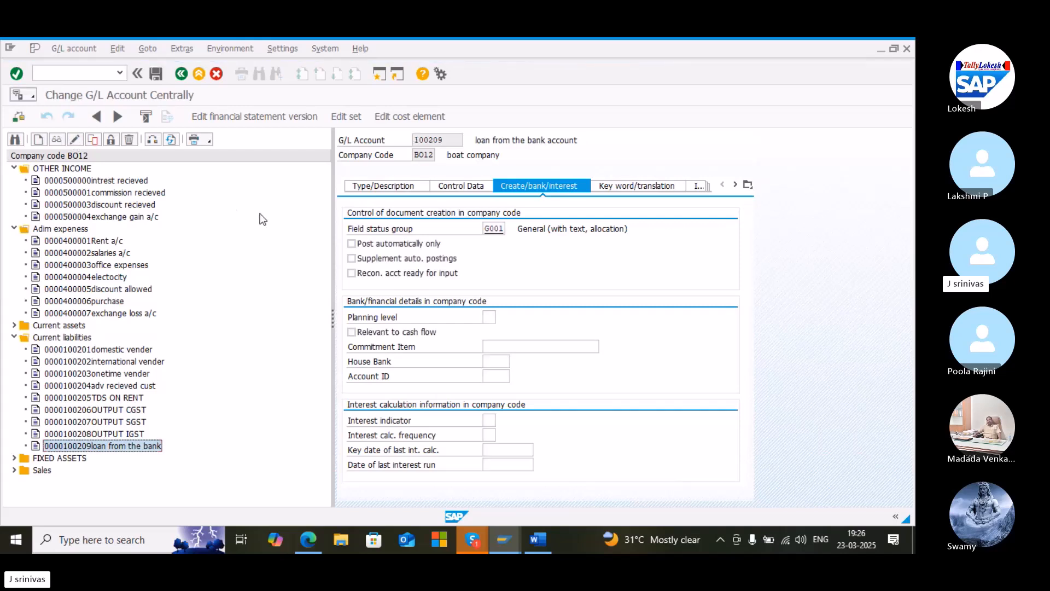
left_click(385, 187)
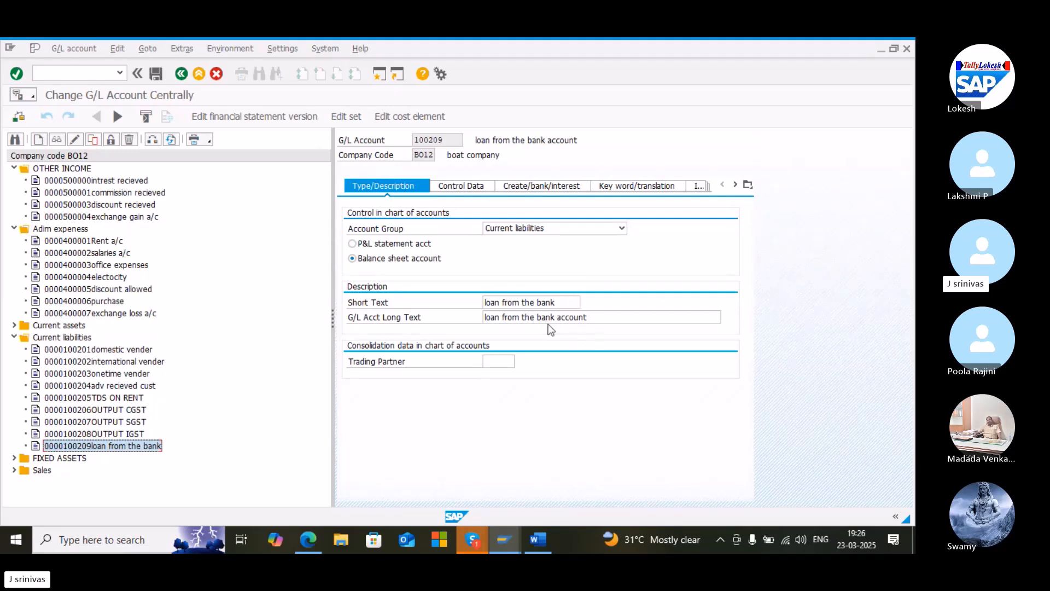
left_click(468, 188)
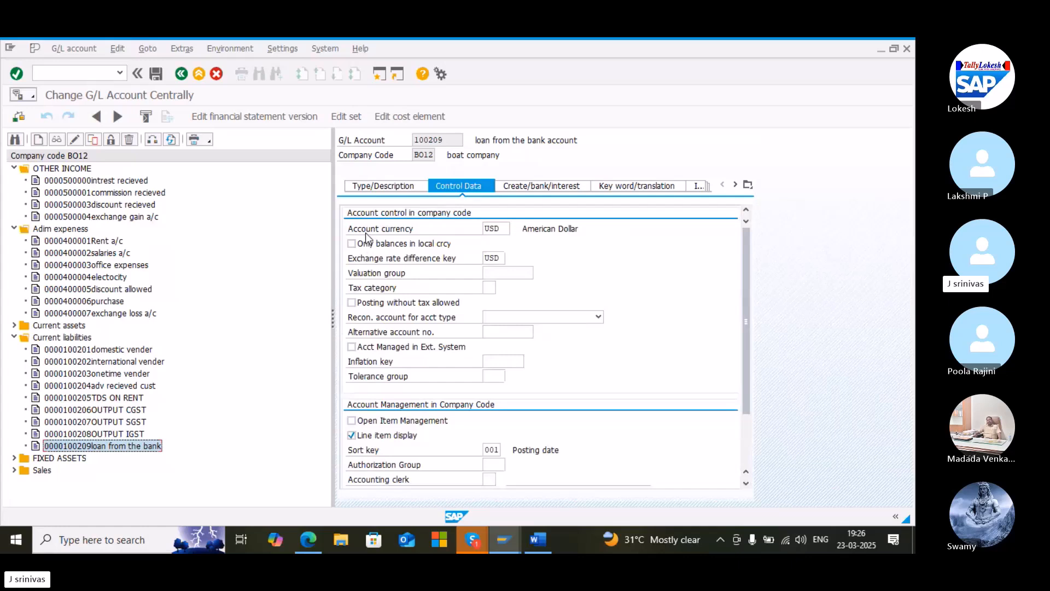
left_click(501, 259)
left_click(510, 257)
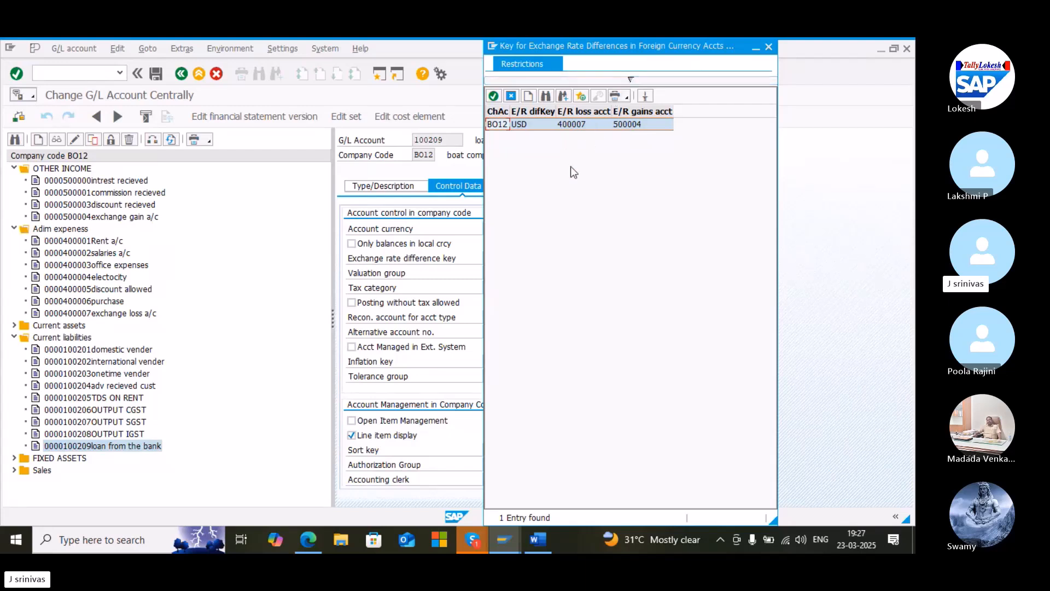
left_click(768, 47)
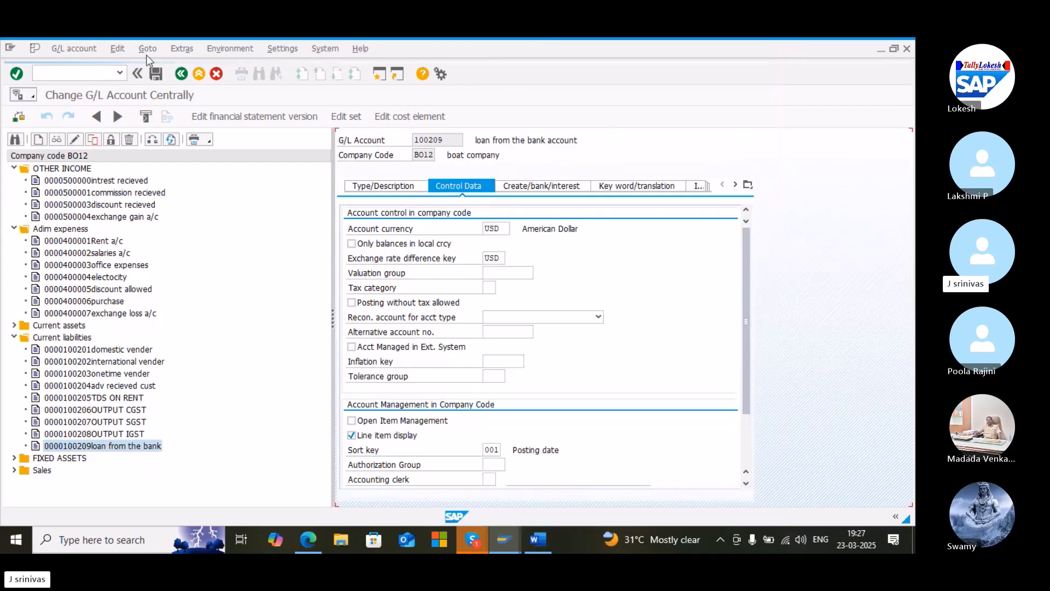
Leave the G/L account editor and return to SAP Easy Access
left_click(79, 73)
type("/n")
key("Return")
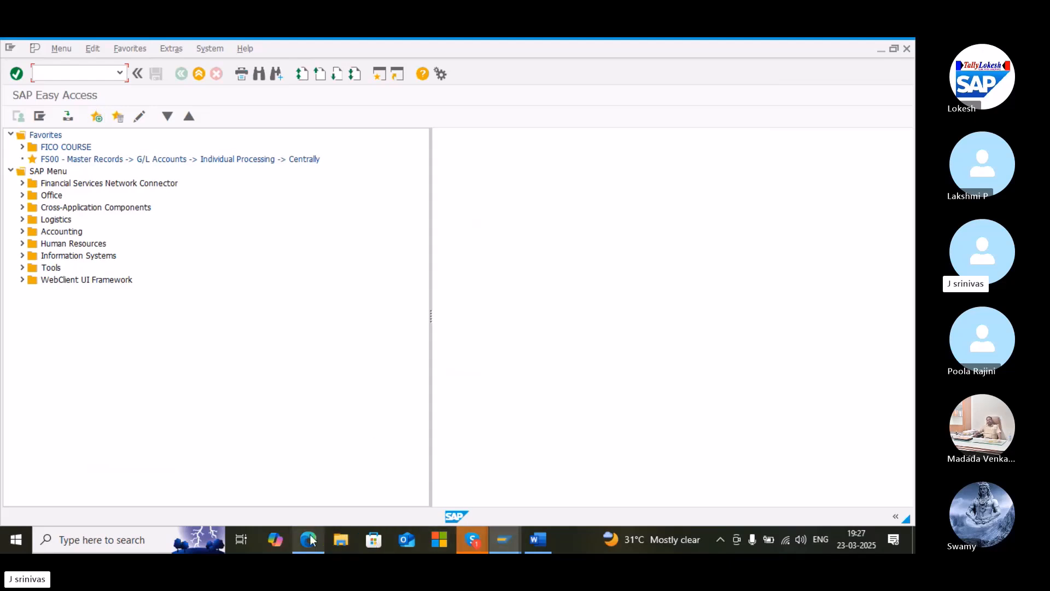
Switch to the PDF guide and scroll to Step 8 on automatic postings for foreign currency valuation (OBA1)
mouse_move(316, 536)
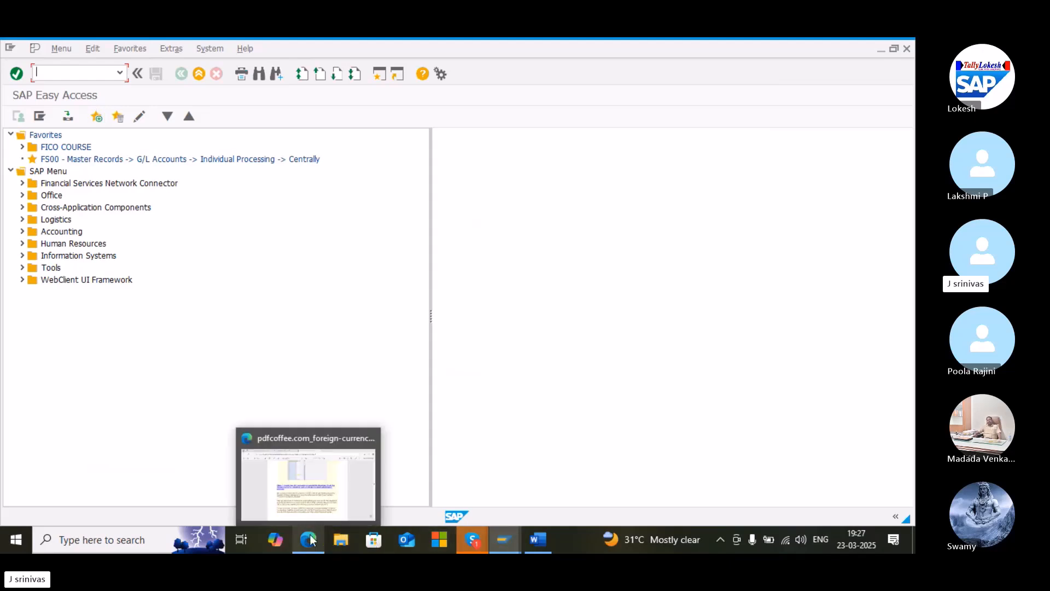
left_click(324, 473)
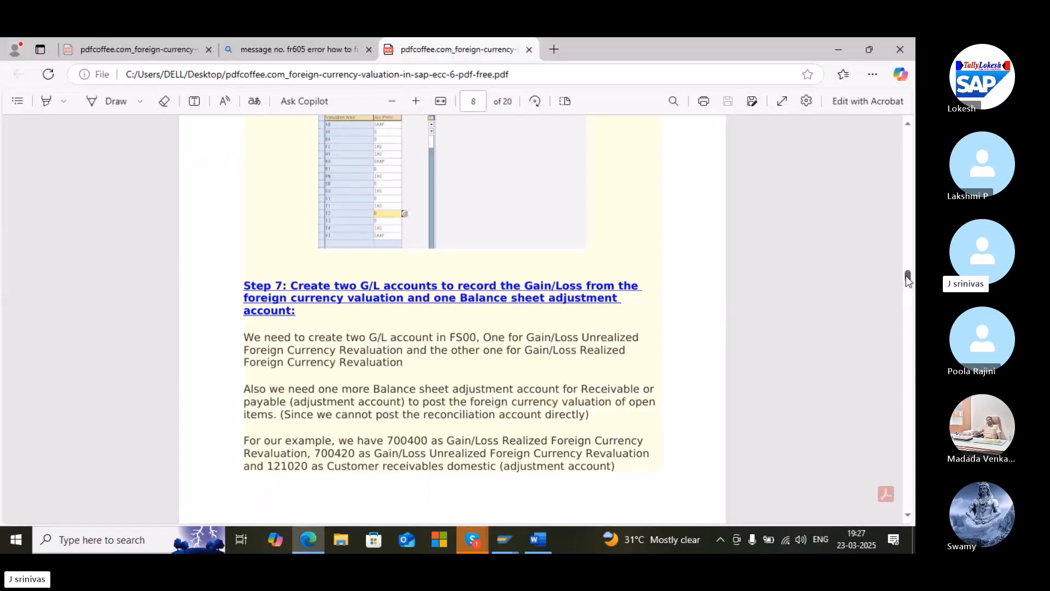
left_click_drag(906, 276, 906, 277)
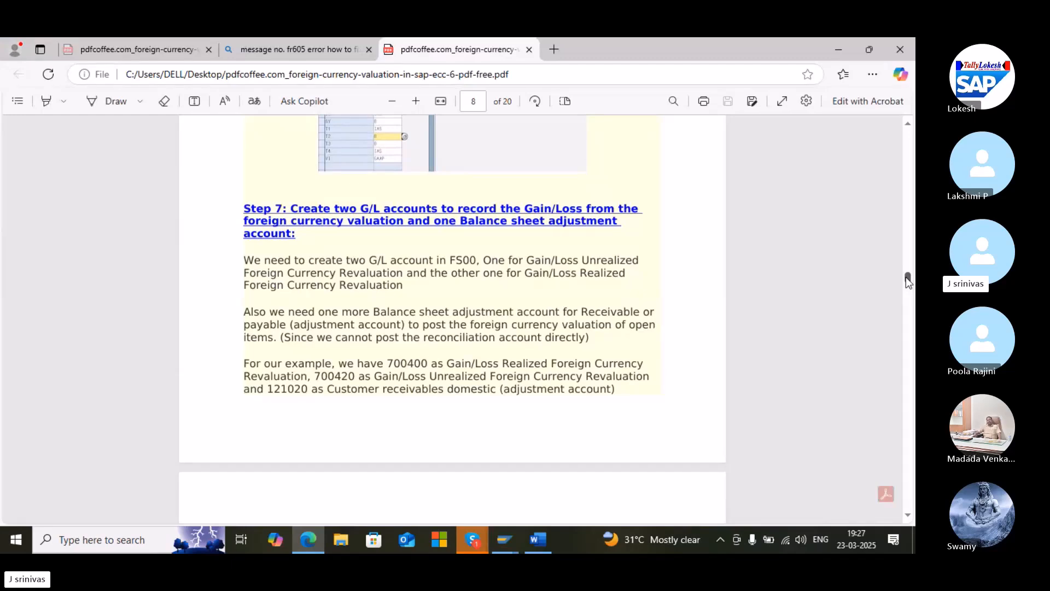
left_click_drag(906, 277, 907, 288)
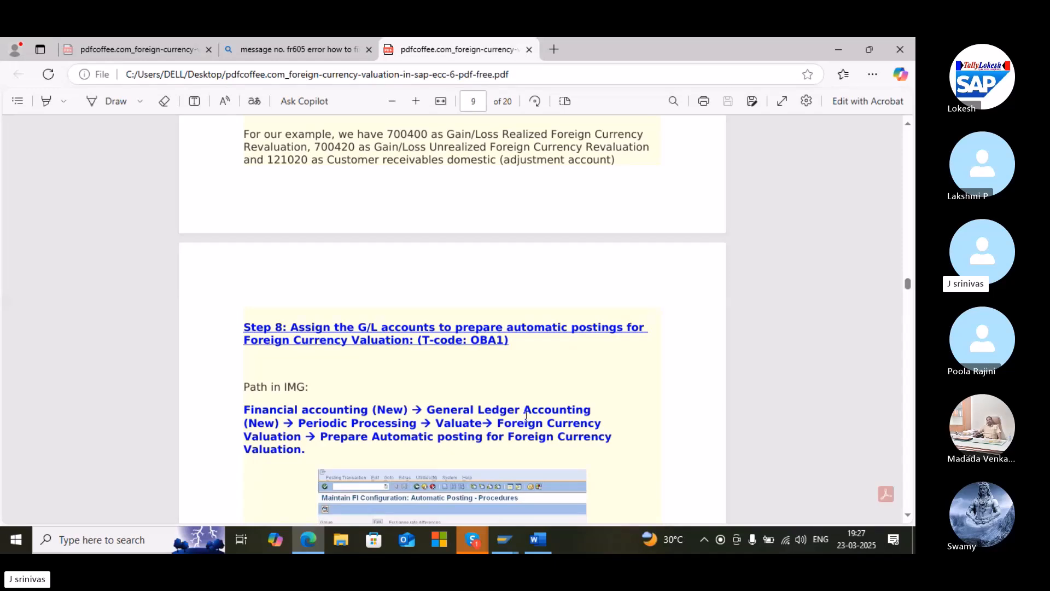
Switch back to SAP and open transaction OBA1 for automatic posting procedures
left_click(531, 547)
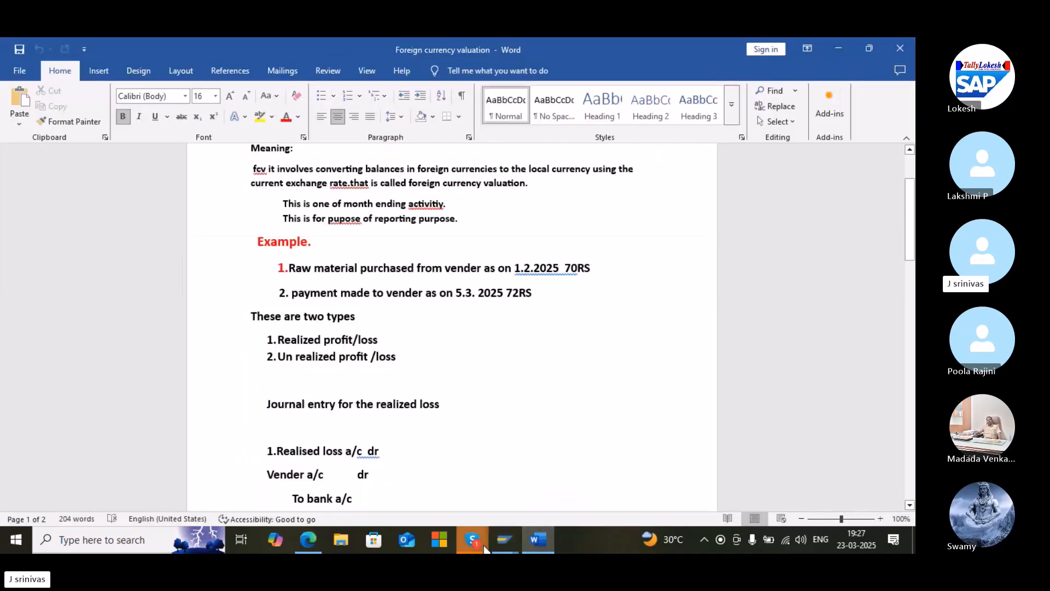
mouse_move(487, 546)
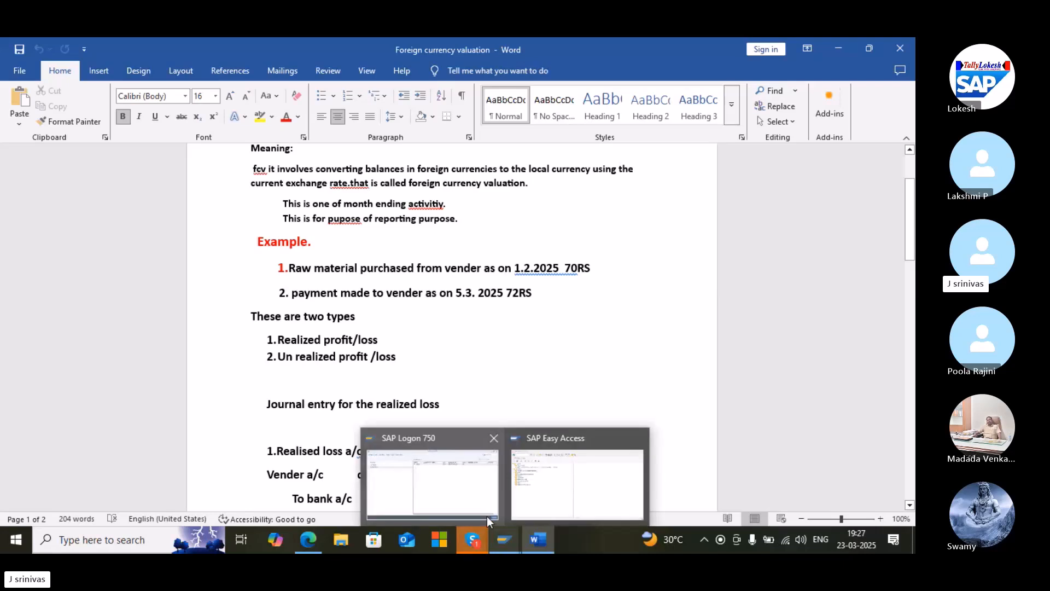
left_click(579, 487)
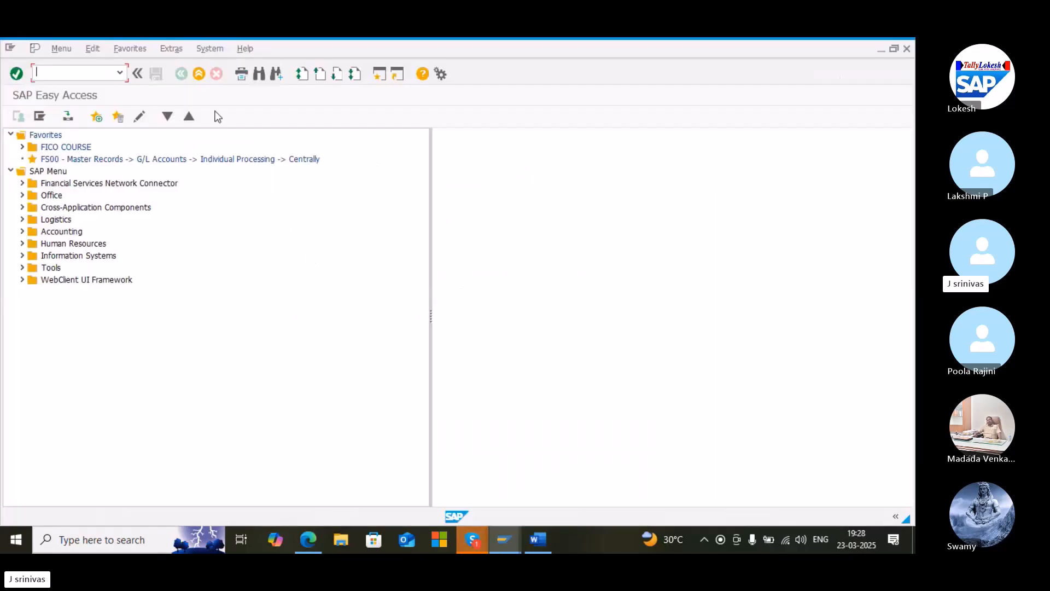
type("oba1")
key("Return")
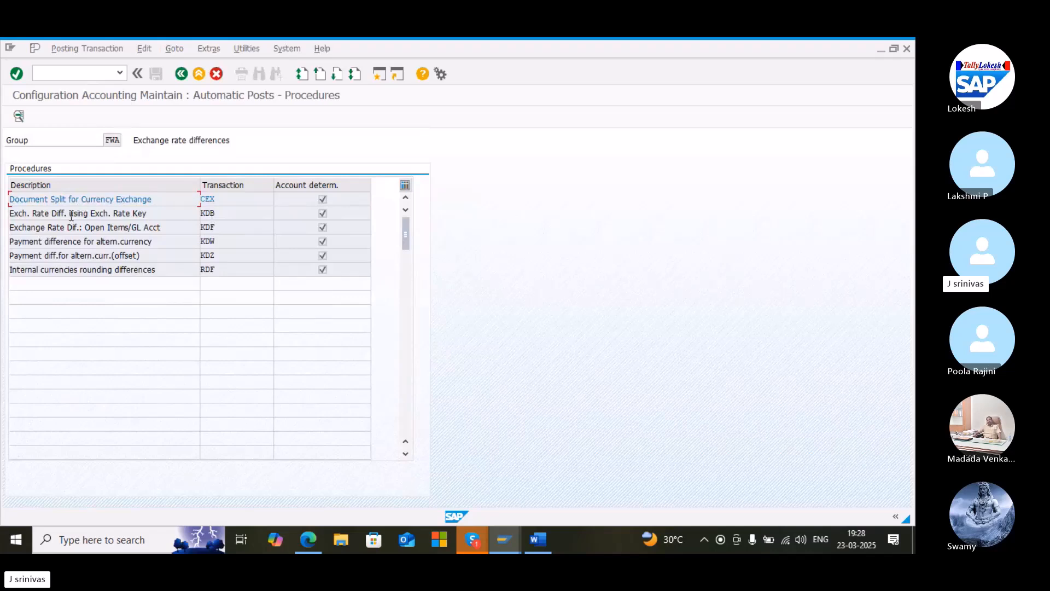
Open the exchange rate difference procedure KDB for chart of accounts B012
left_click(218, 214)
double_click(217, 215)
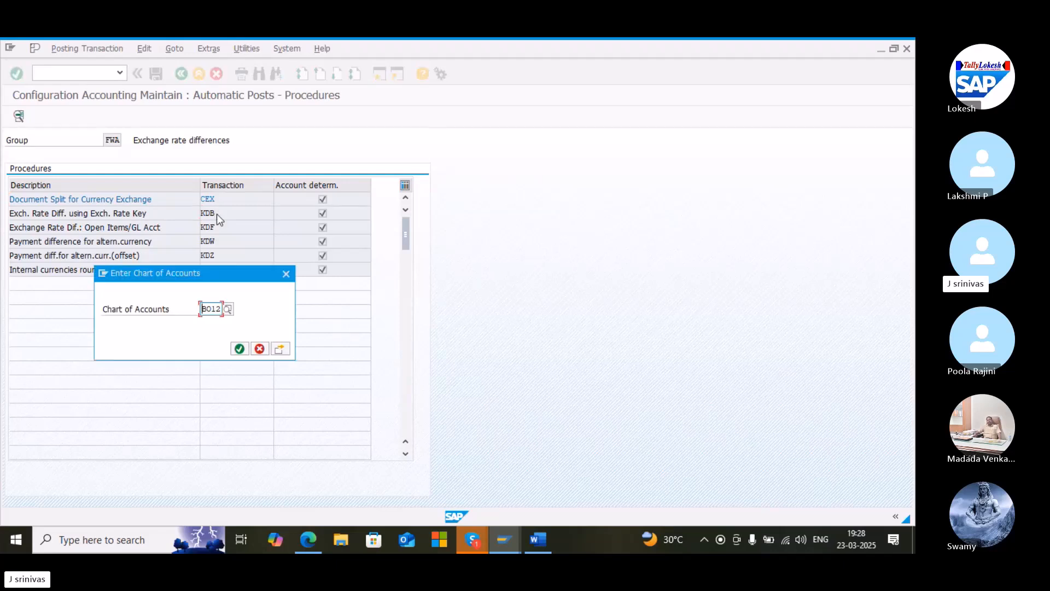
left_click(238, 349)
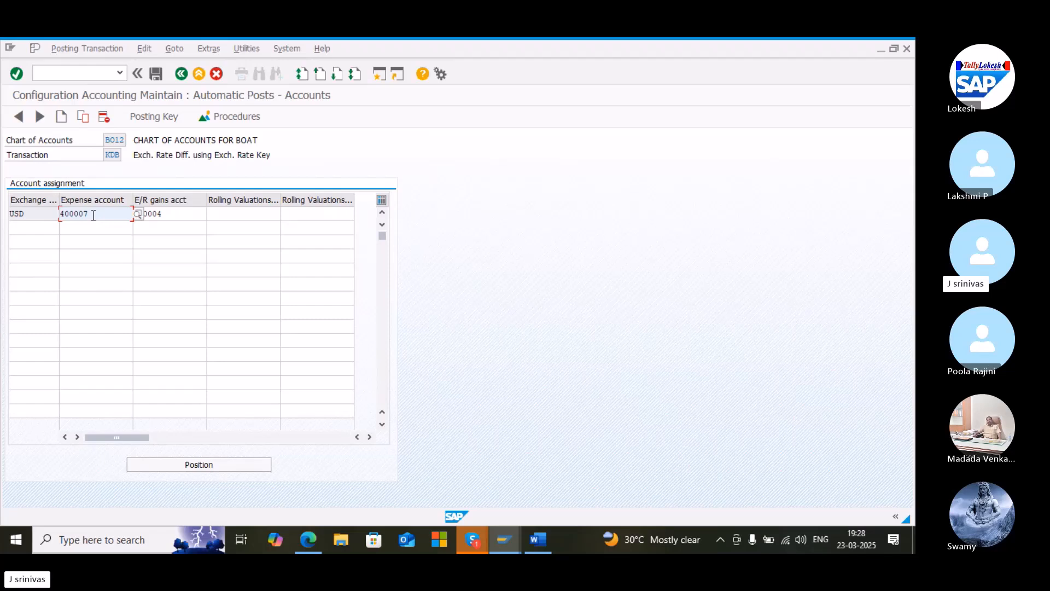
Browse the G/L account list for the KDB exchange rate accounts and save the USD account assignment
left_click(140, 214)
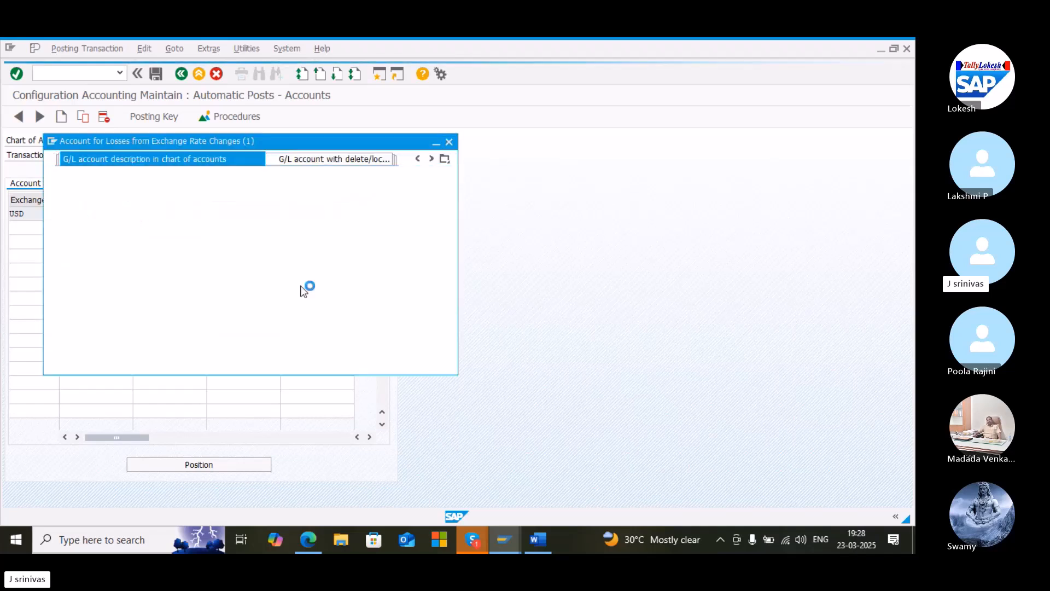
key("Return")
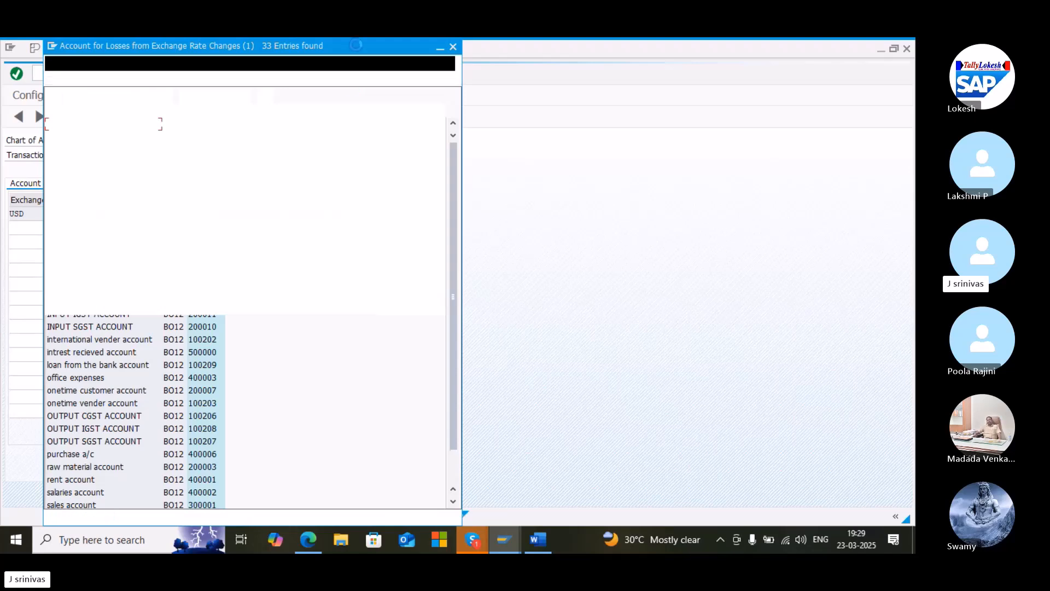
left_click_drag(356, 48, 743, 54)
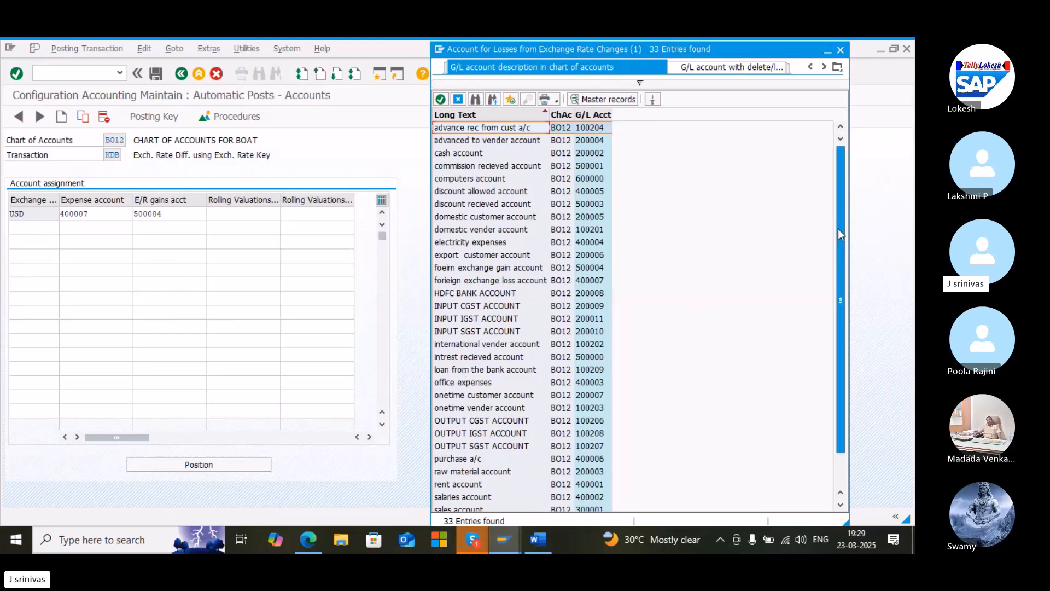
left_click_drag(839, 229, 840, 242)
left_click_drag(838, 240, 838, 241)
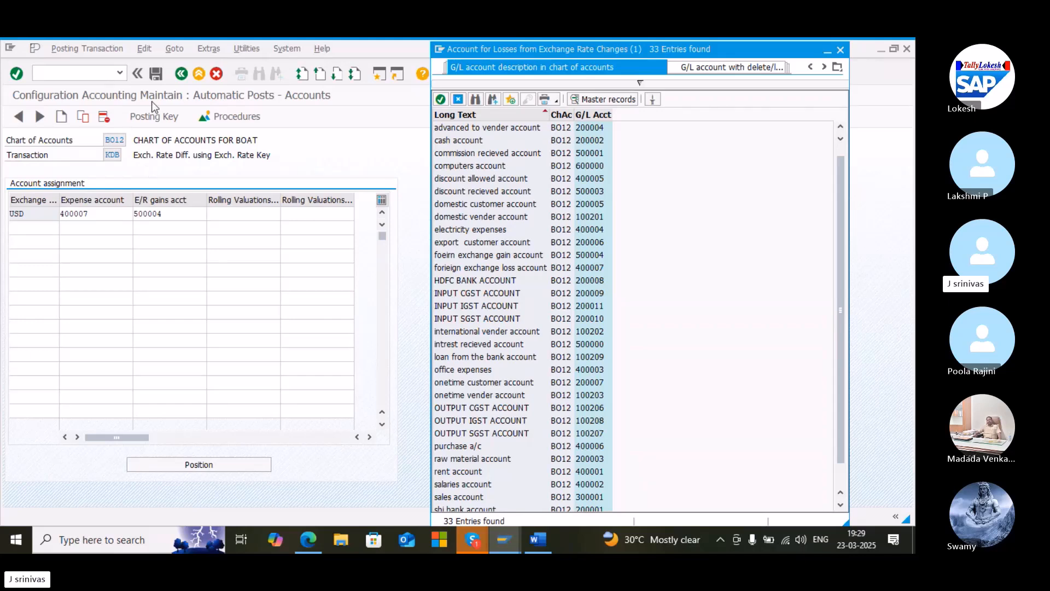
left_click(157, 74)
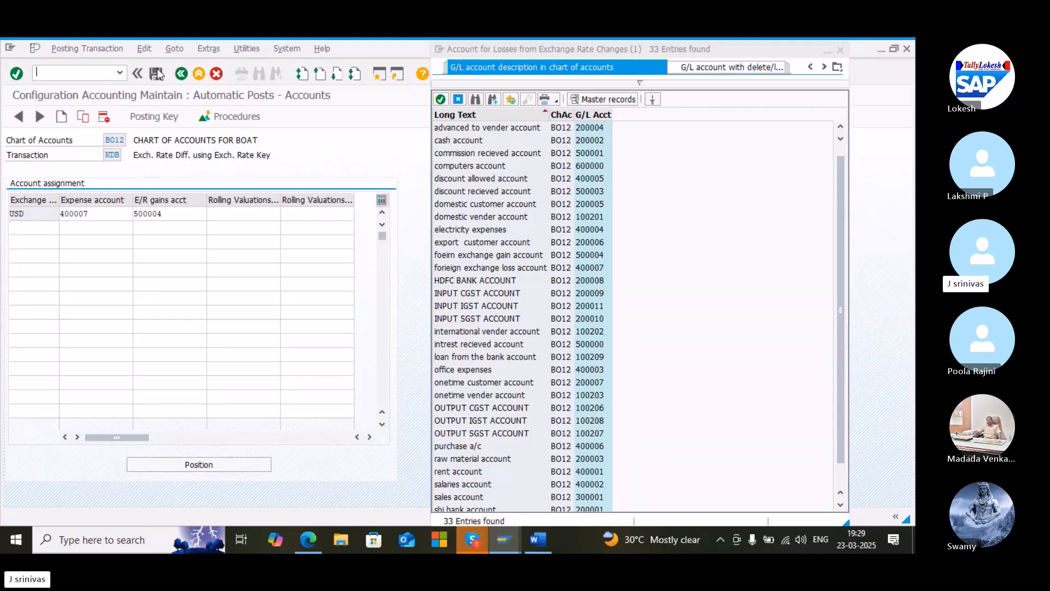
left_click(55, 72)
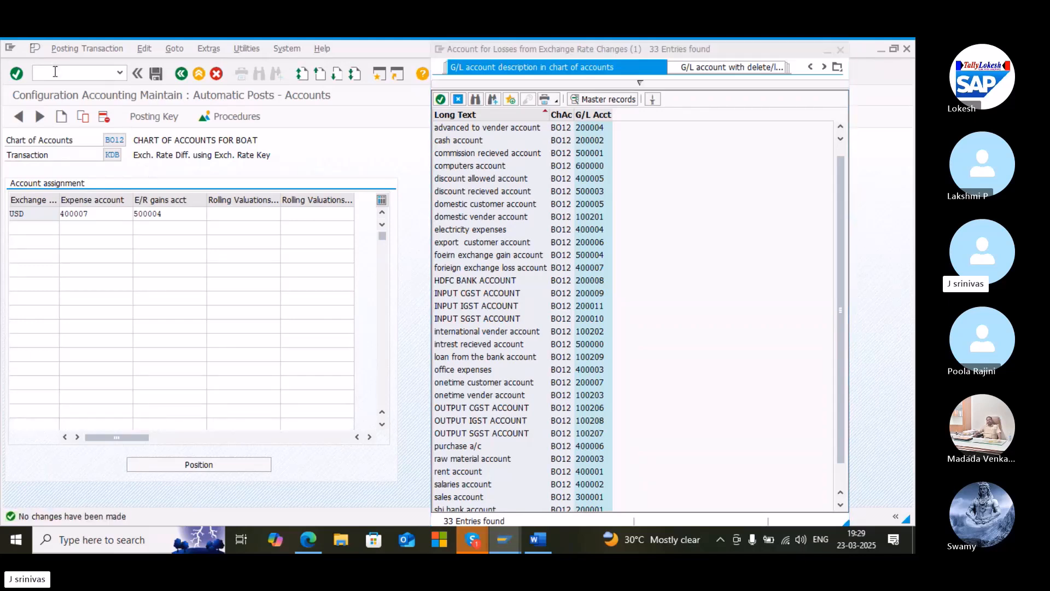
Leave the automatic postings screen and open transaction FS00 to edit G/L accounts centrally
type("/n")
key("Return")
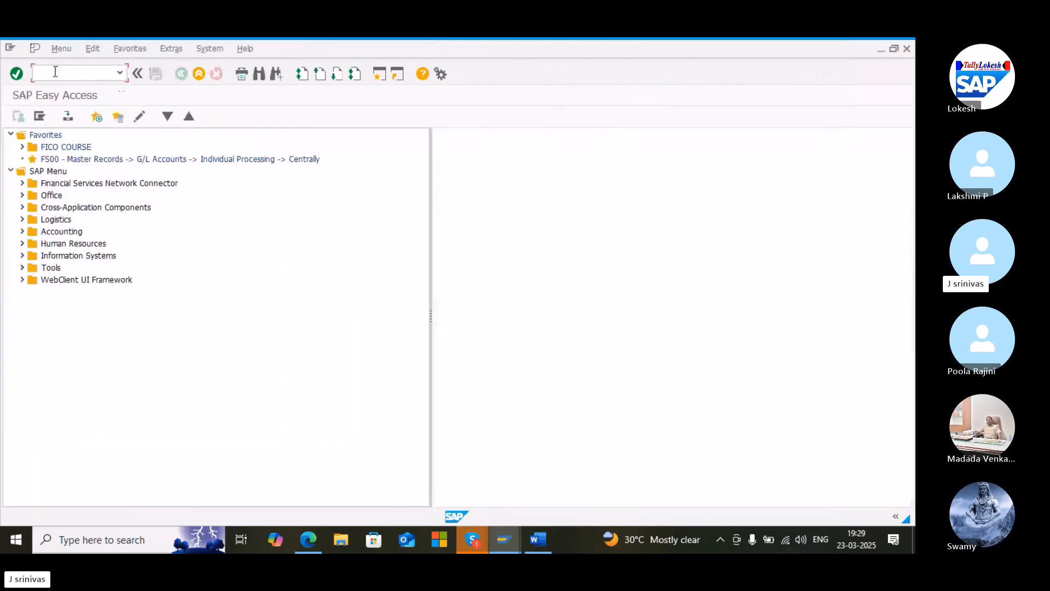
type("fs00")
key("Return")
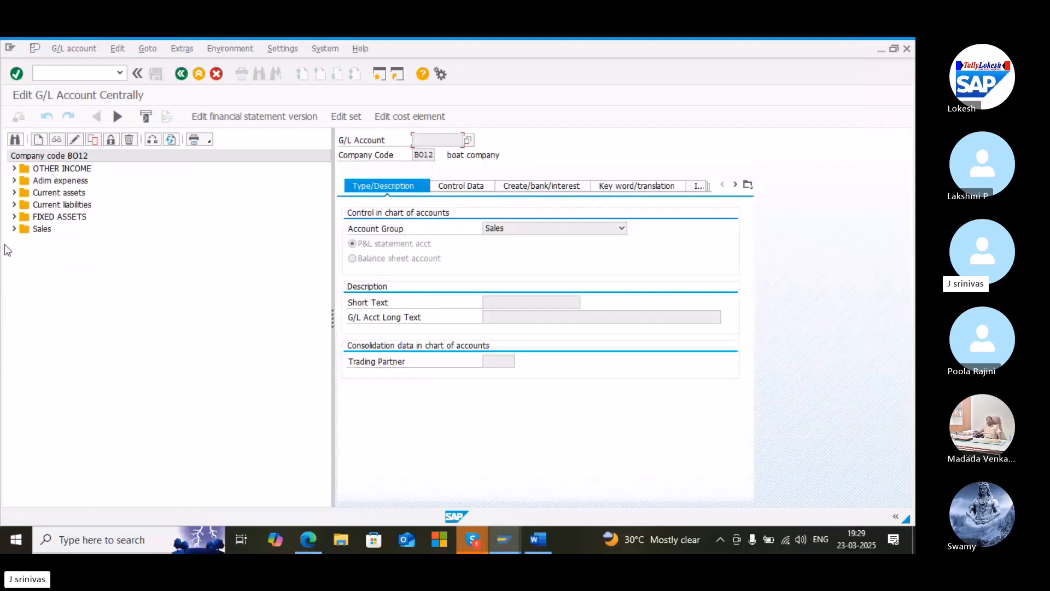
Open the loan from the bank account 100209 under Current liabilities in change mode and view its control data
left_click(14, 206)
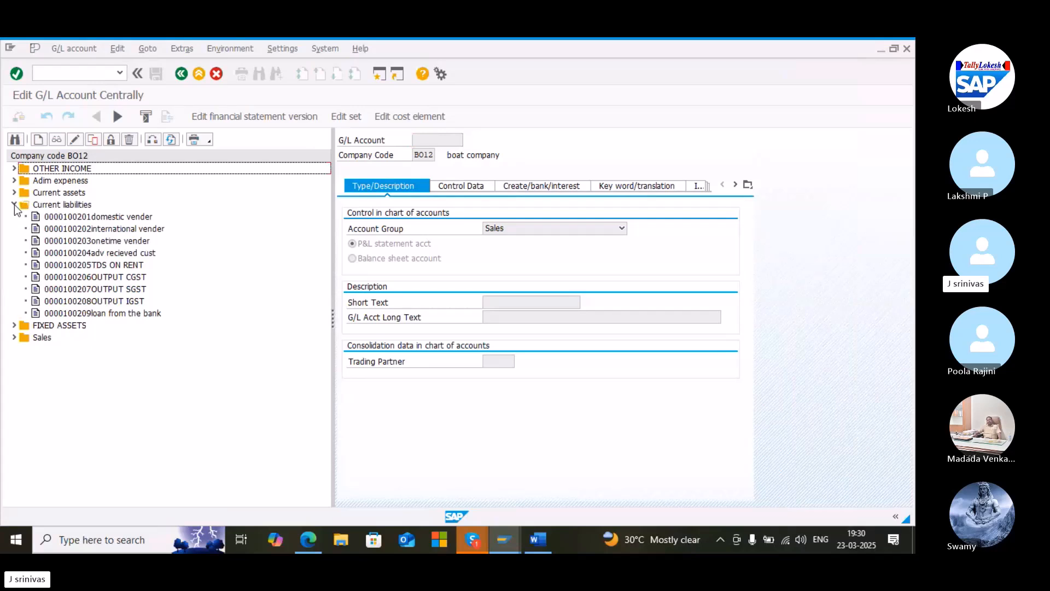
left_click(117, 315)
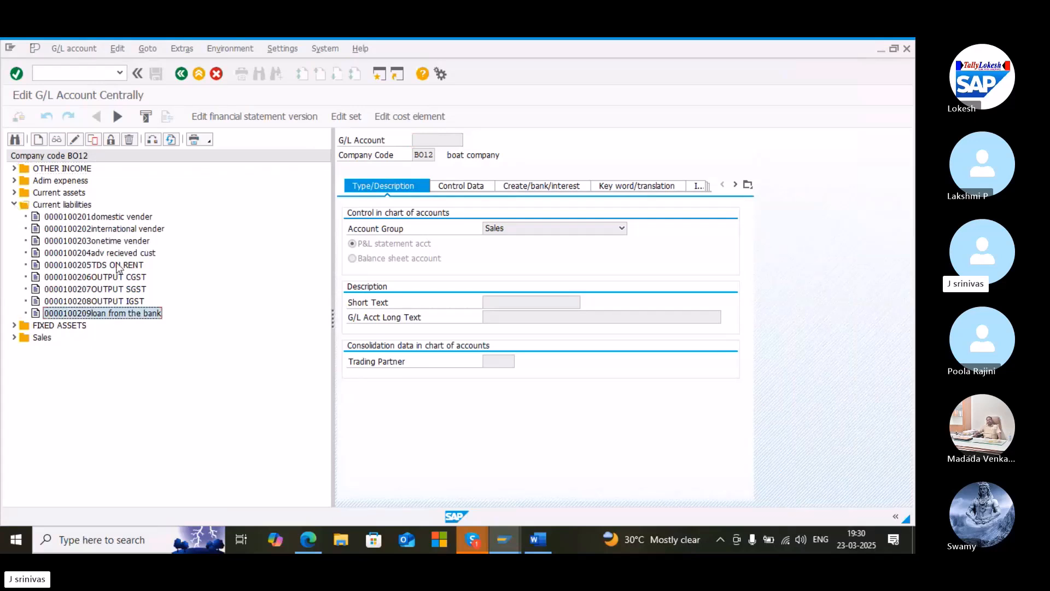
left_click(76, 140)
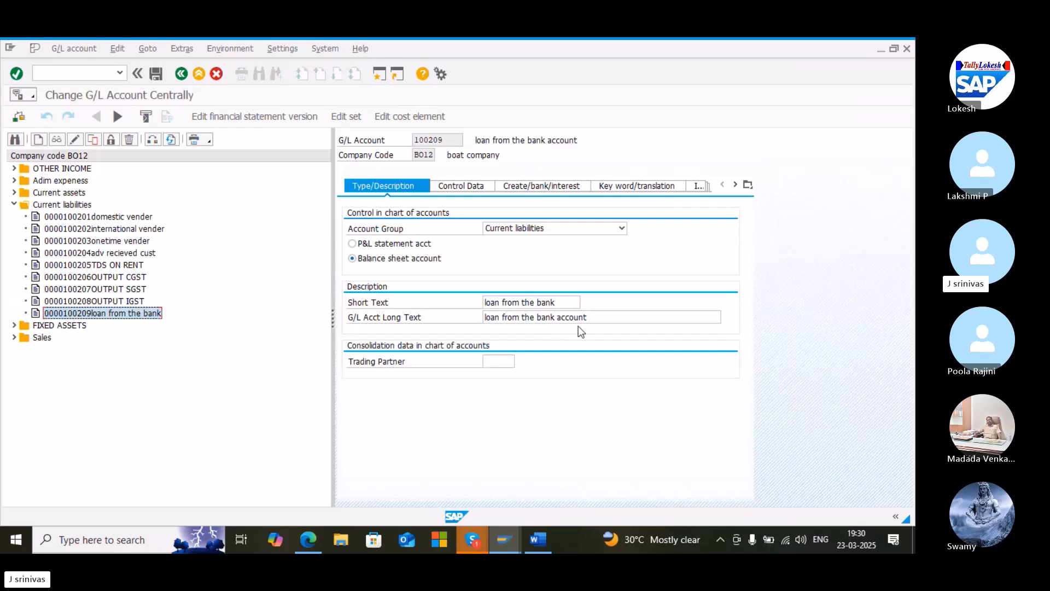
left_click(461, 189)
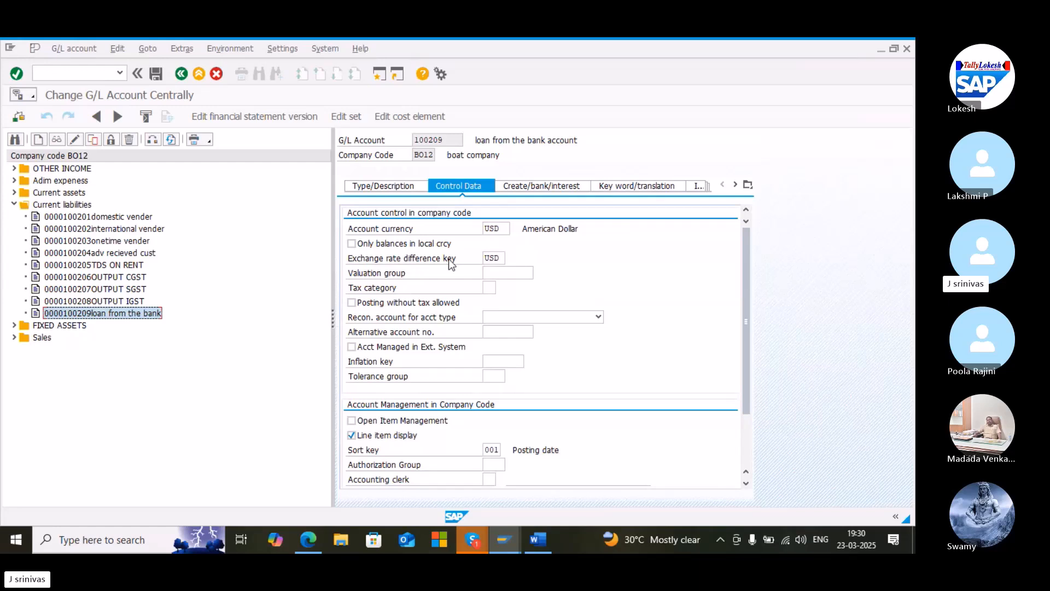
Check the available exchange rate difference keys for the account's USD key
left_click(501, 261)
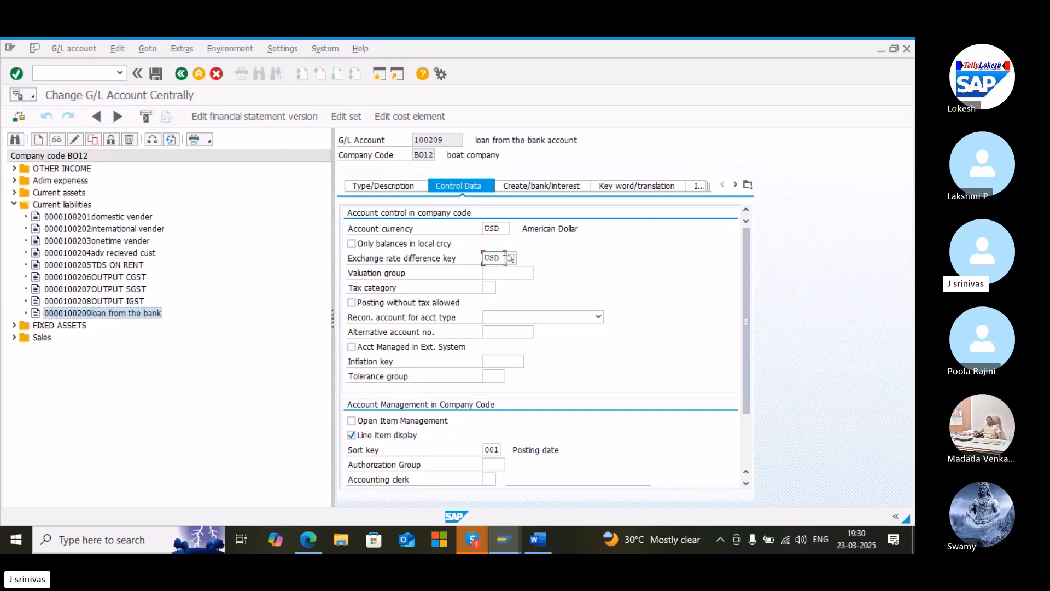
left_click(510, 258)
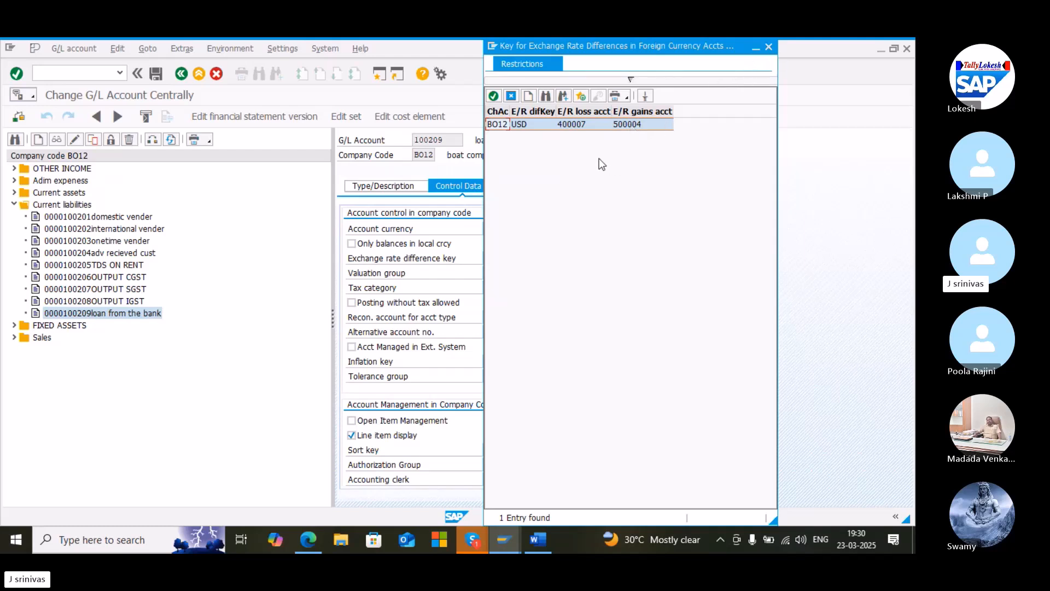
left_click(769, 48)
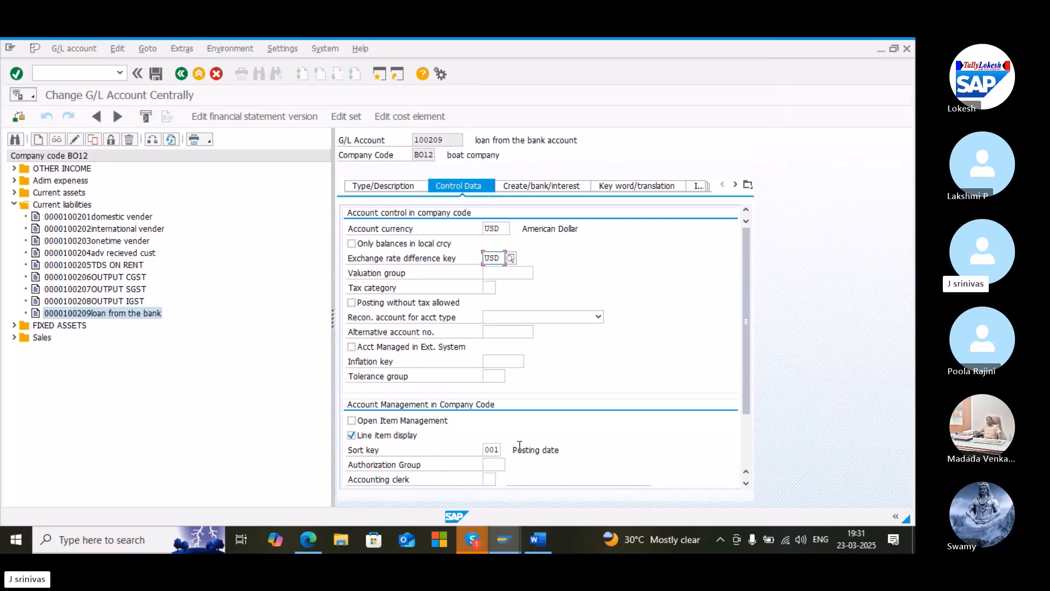
Save the loan from the bank G/L account 100209
left_click(548, 186)
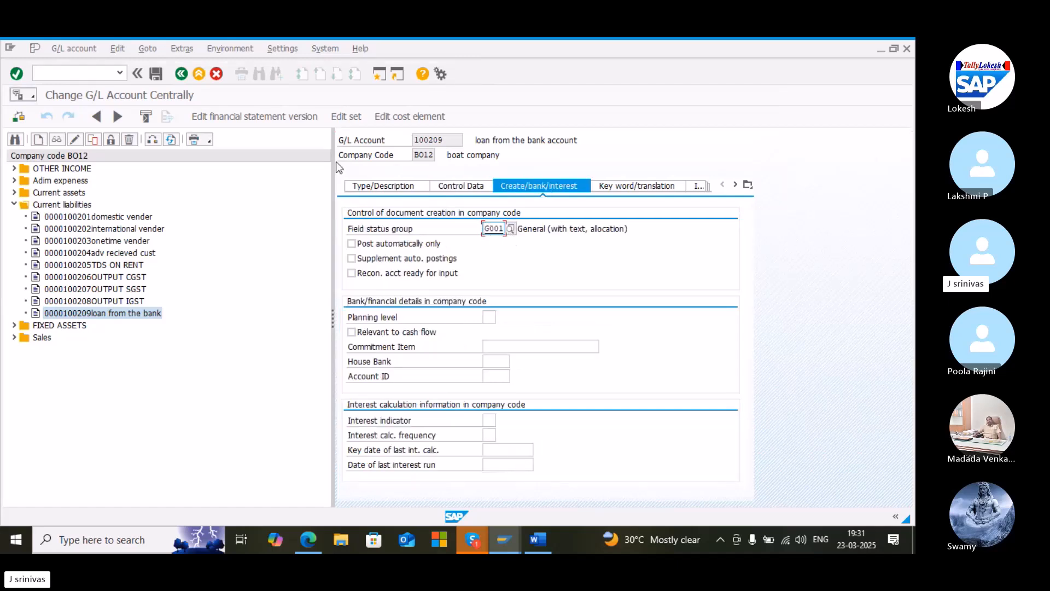
left_click(155, 73)
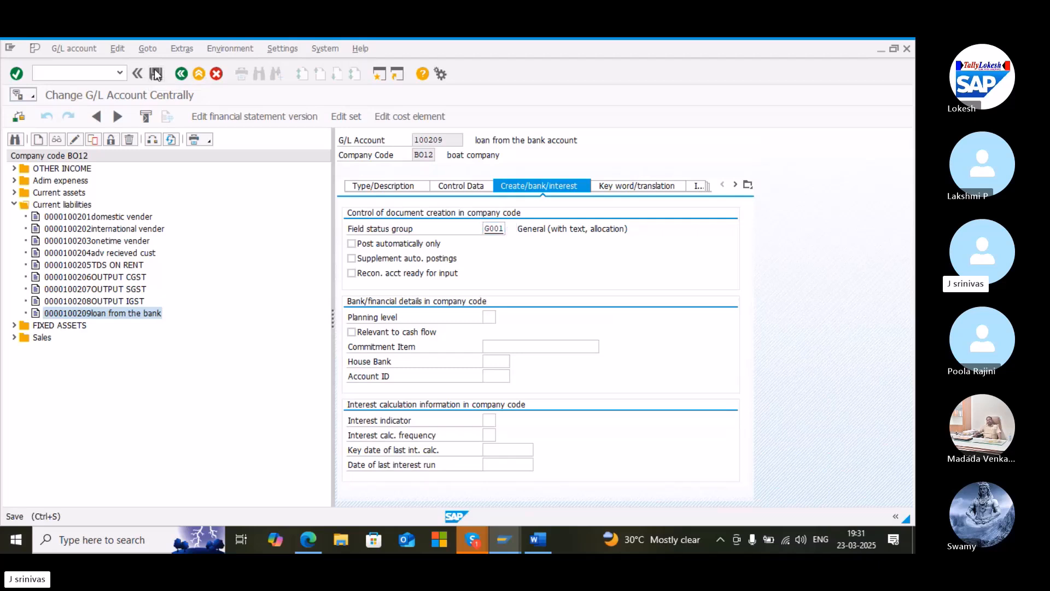
left_click(308, 408)
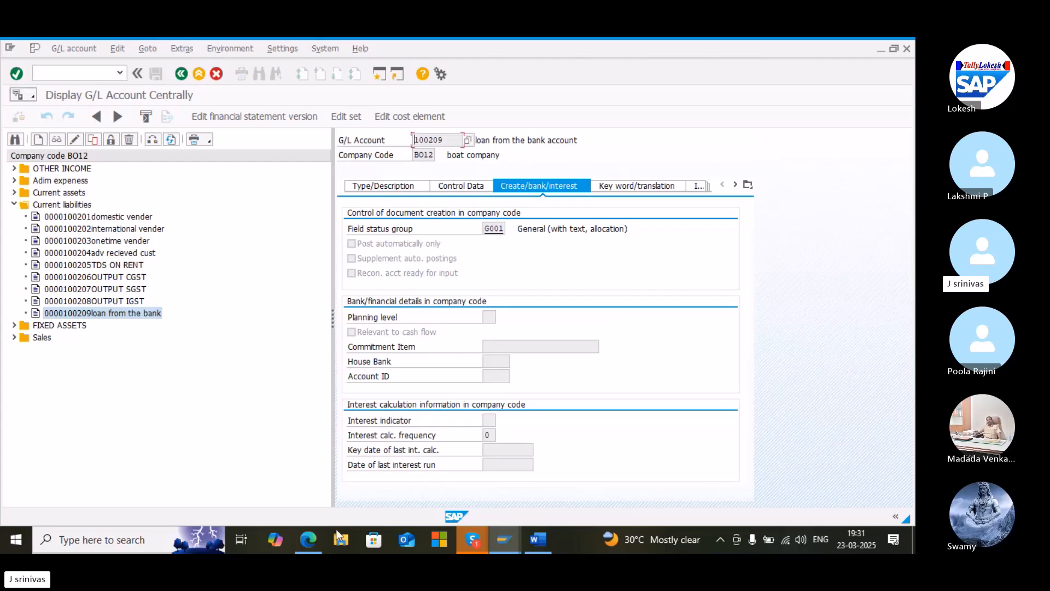
Read the PDF guide's section on executing foreign currency valuation, then return to SAP
left_click(309, 539)
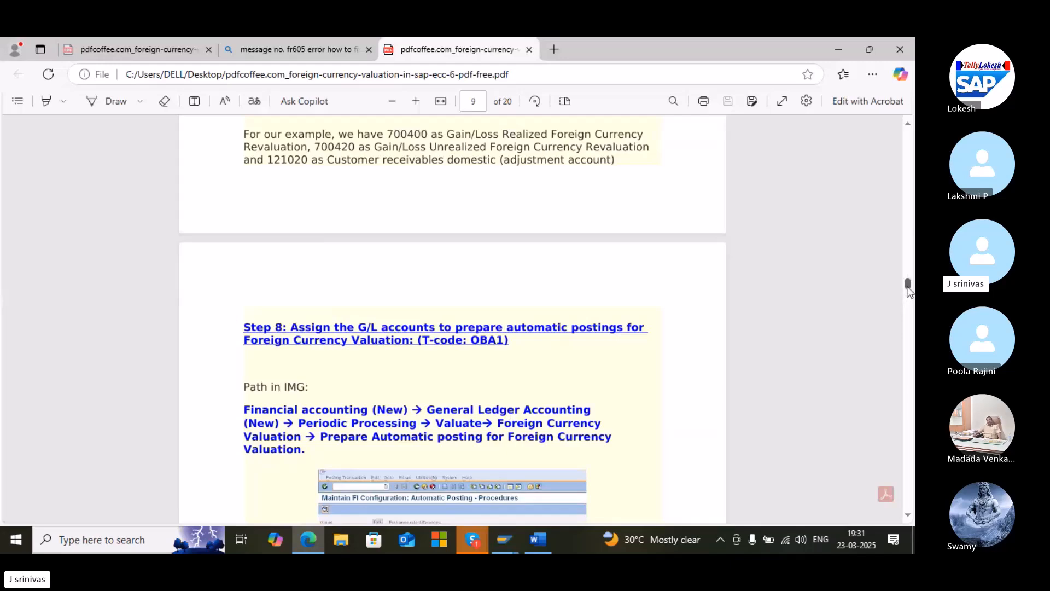
left_click_drag(909, 292, 901, 375)
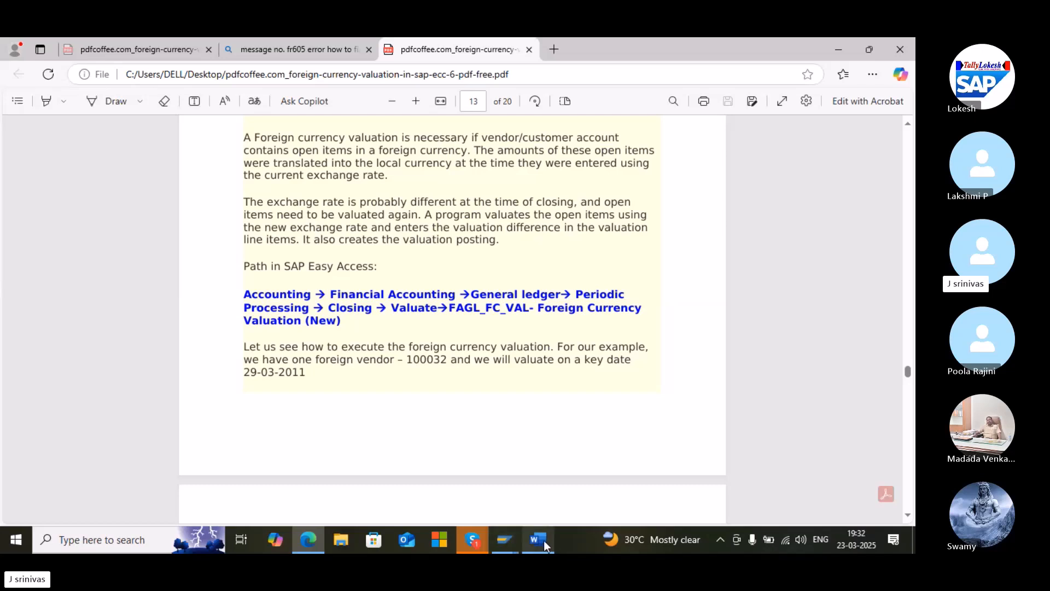
left_click(501, 541)
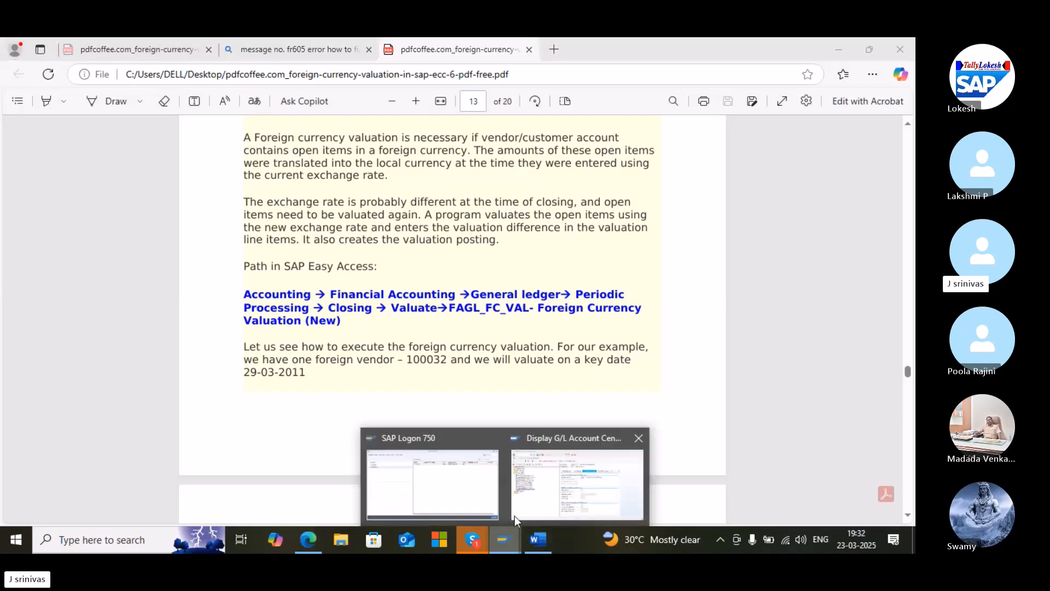
left_click(553, 504)
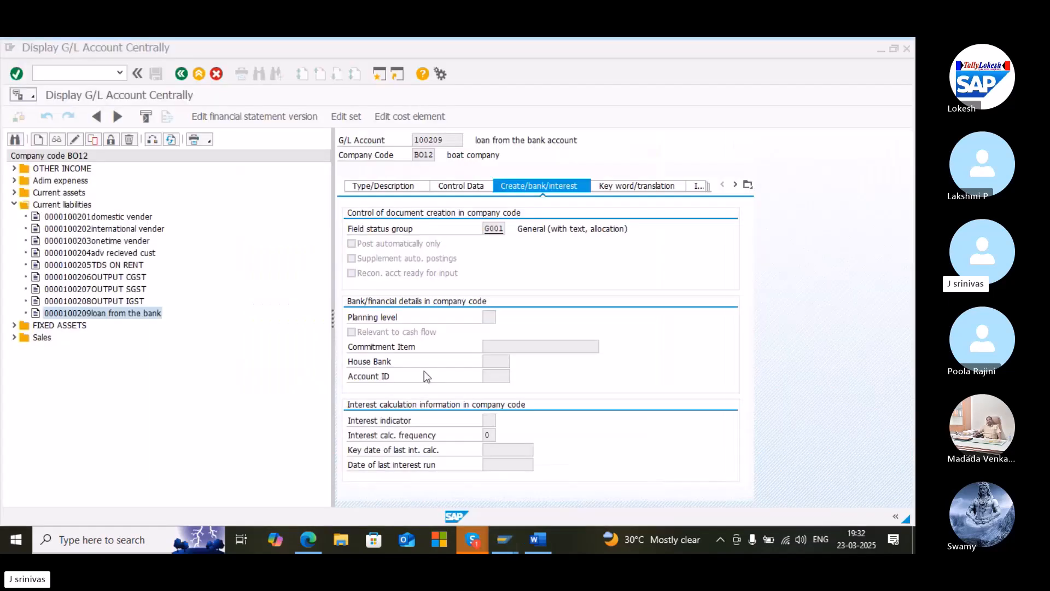
Leave the G/L account display and try to open transaction F-O2
type("/n")
key("Return")
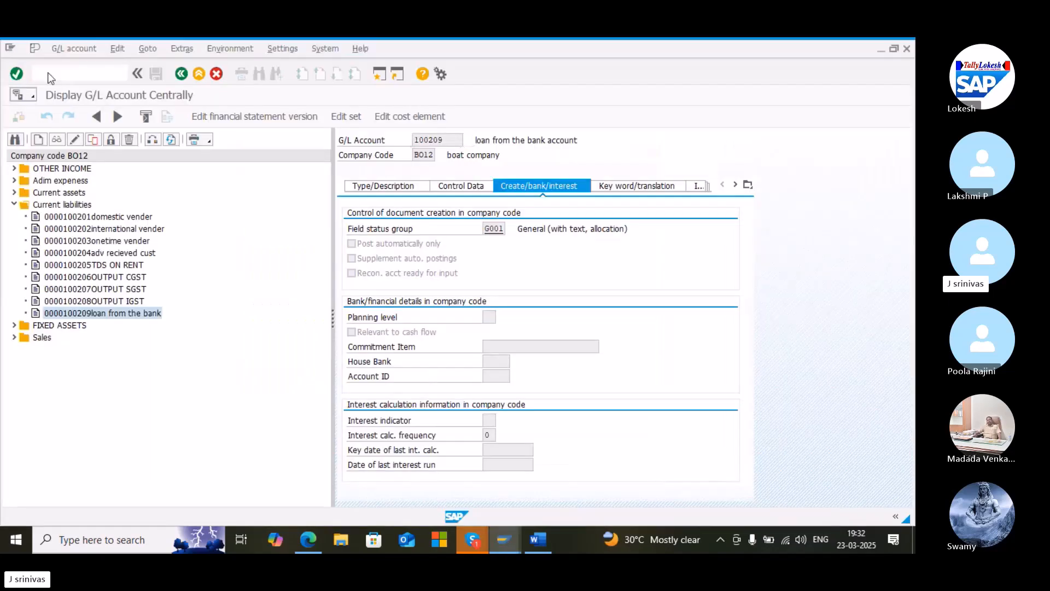
type("f-o2")
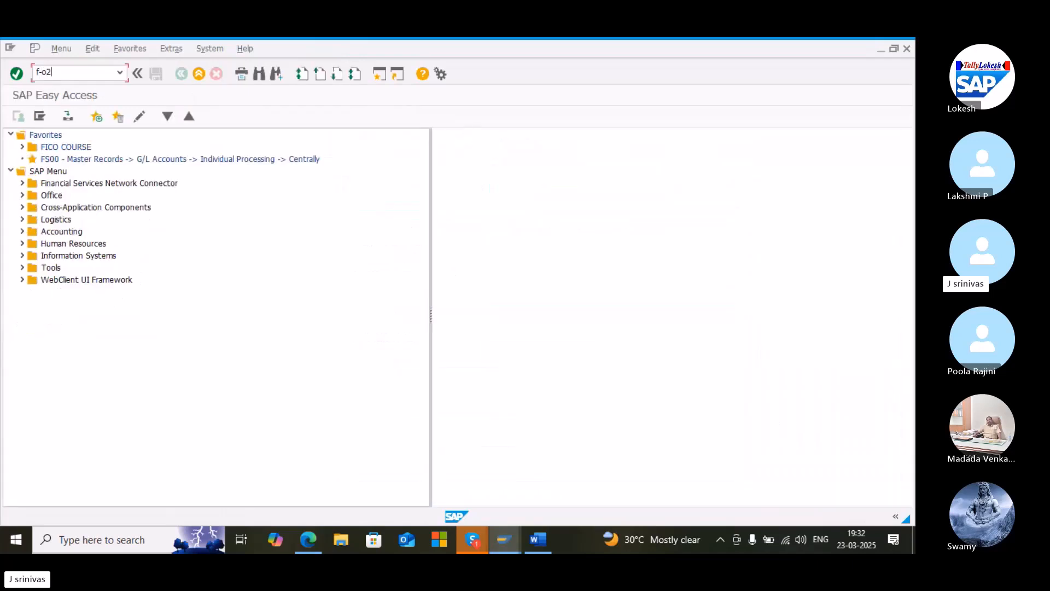
key("Return")
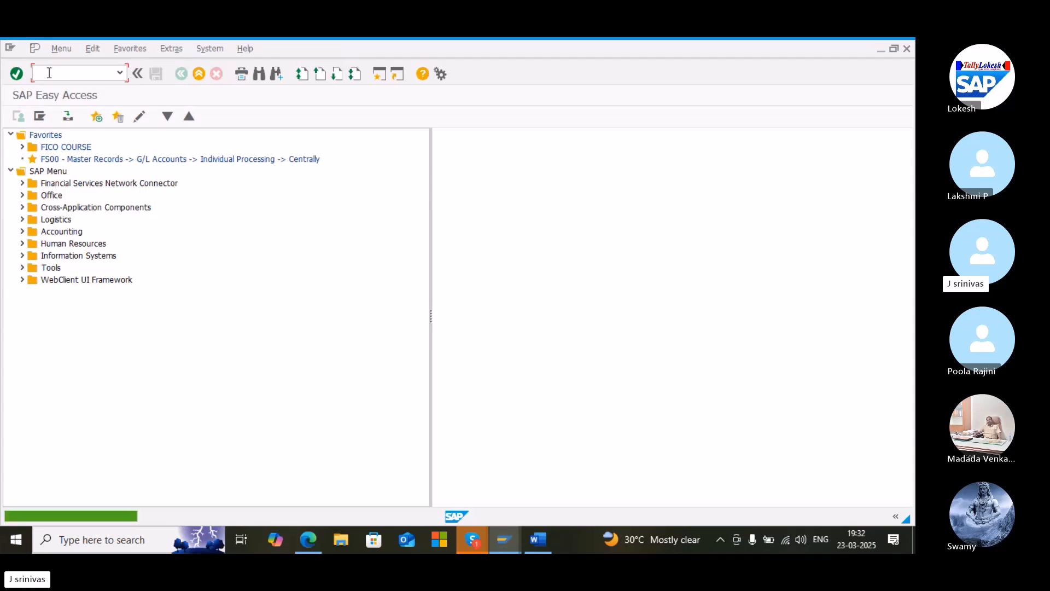
Open transaction F-02 for entering a G/L account posting
type("/n")
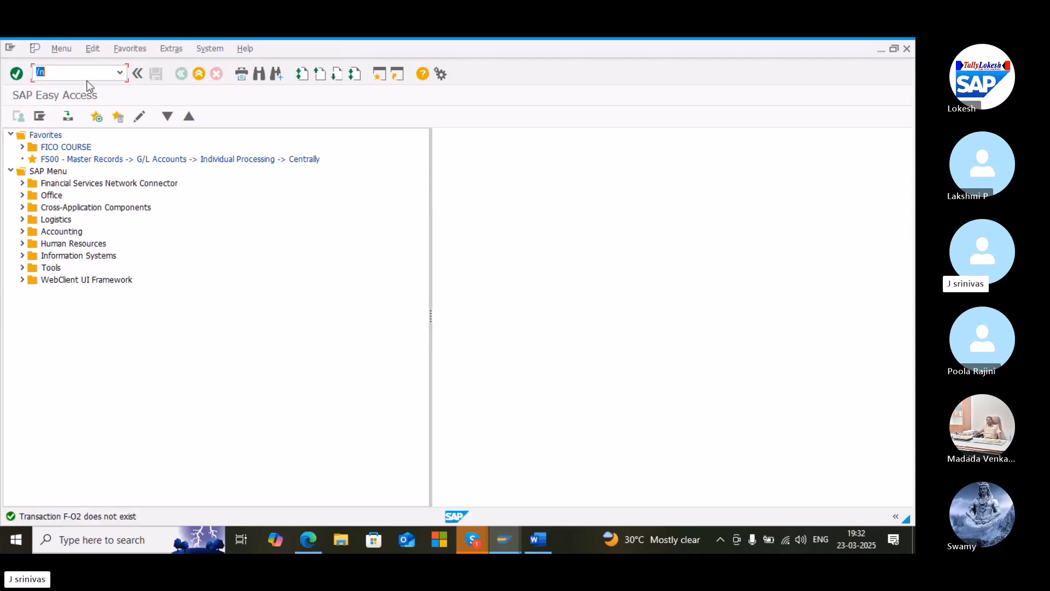
left_click(119, 72)
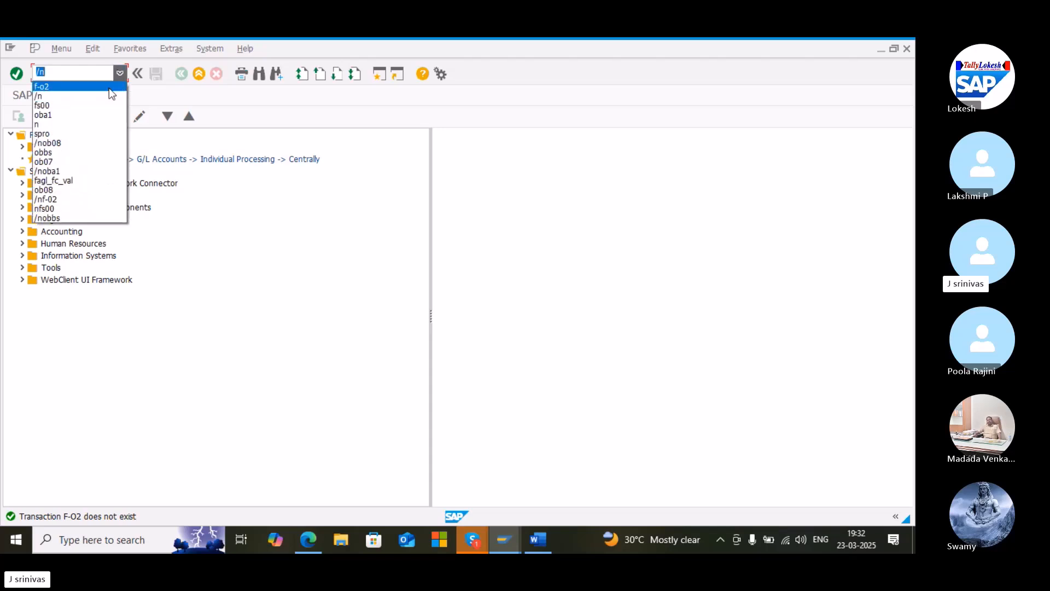
left_click(88, 199)
key("Return")
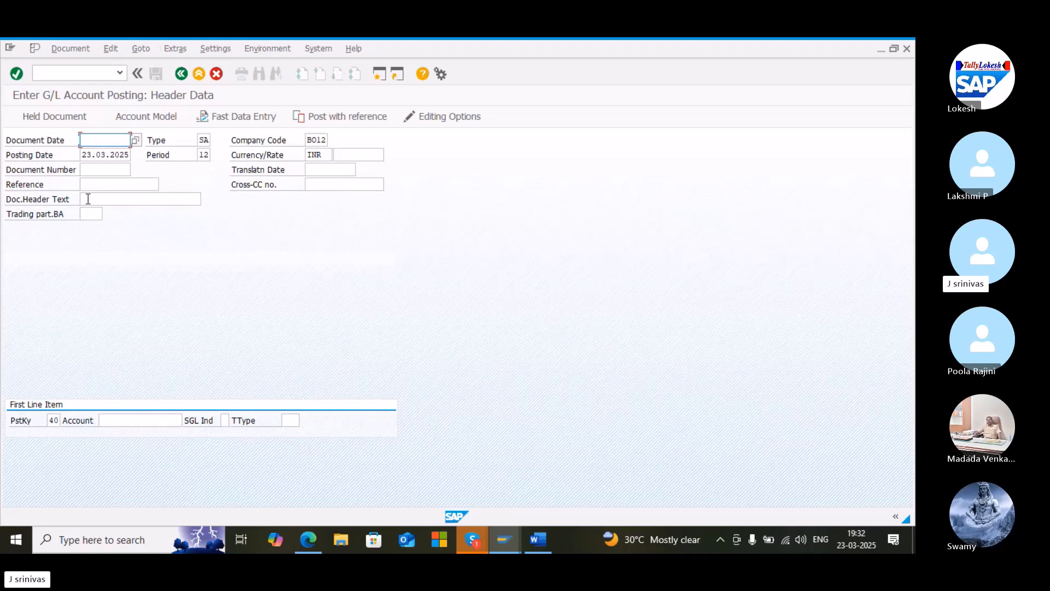
Set the document date to 23.03.2025 by copying the posting date
key("Down")
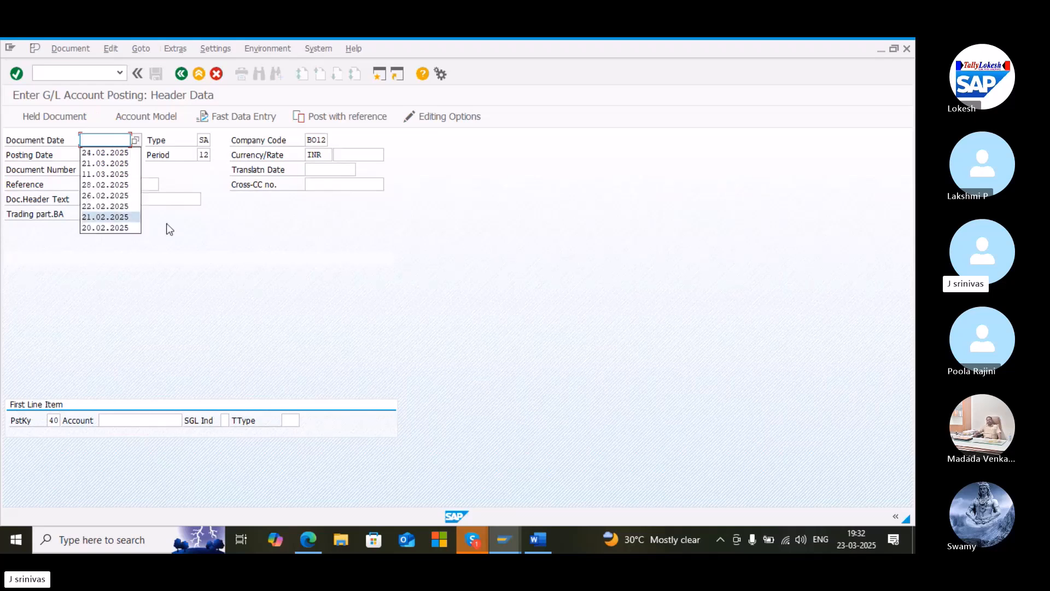
key("Escape")
left_click_drag(129, 157, 33, 170)
key("ctrl+c")
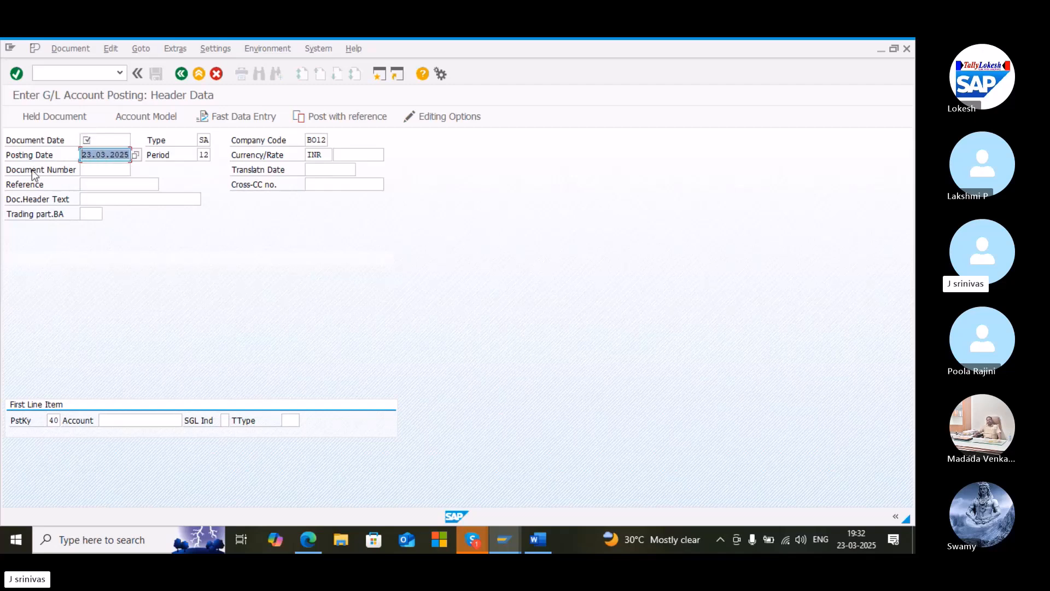
left_click(31, 170)
left_click(98, 142)
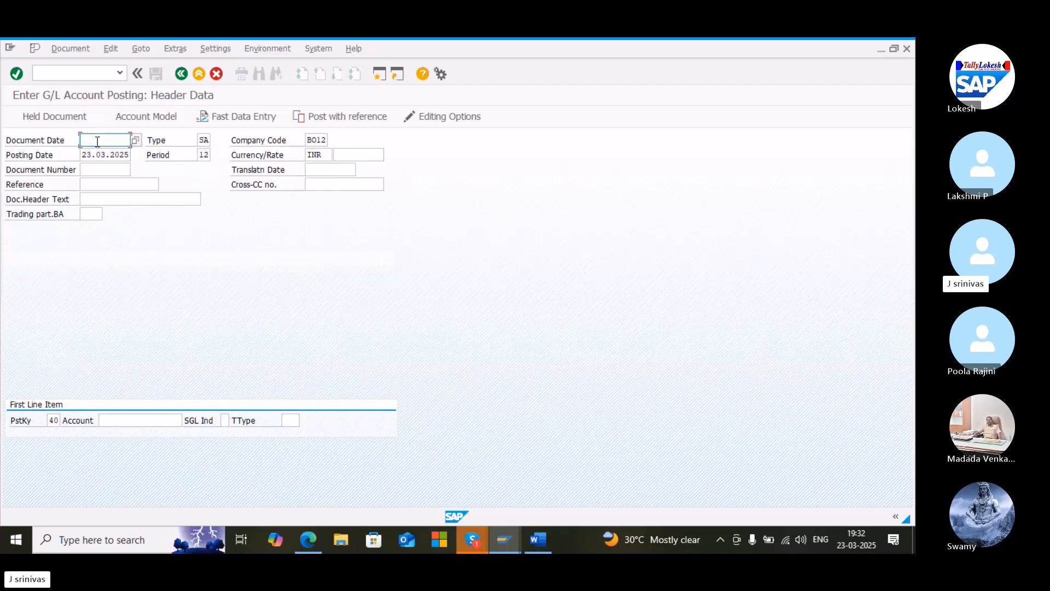
key("ctrl+v")
Enter the document header text loan from bank
left_click(99, 200)
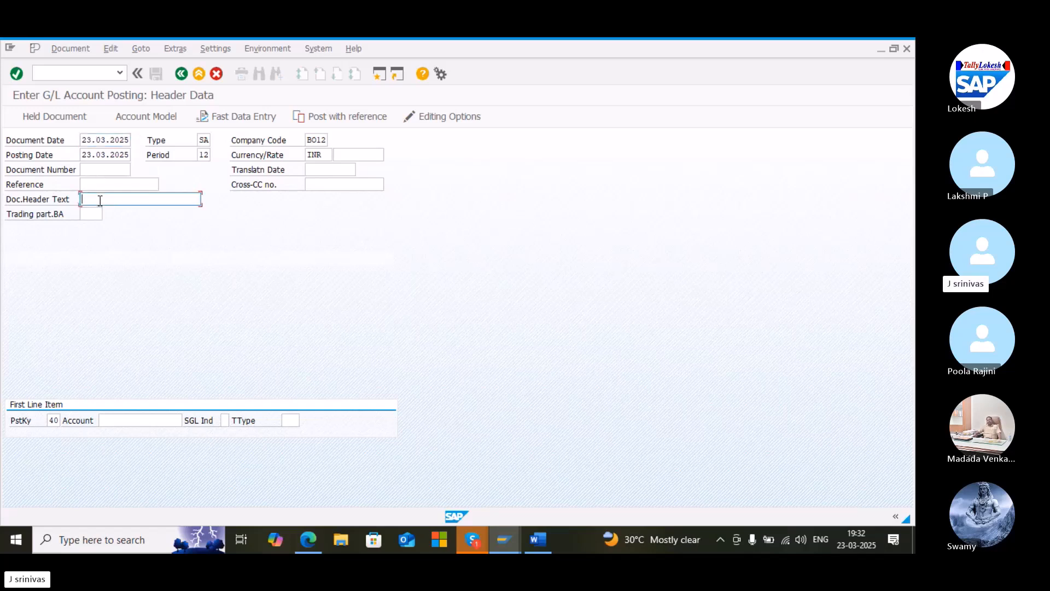
key("Down")
key("Down")
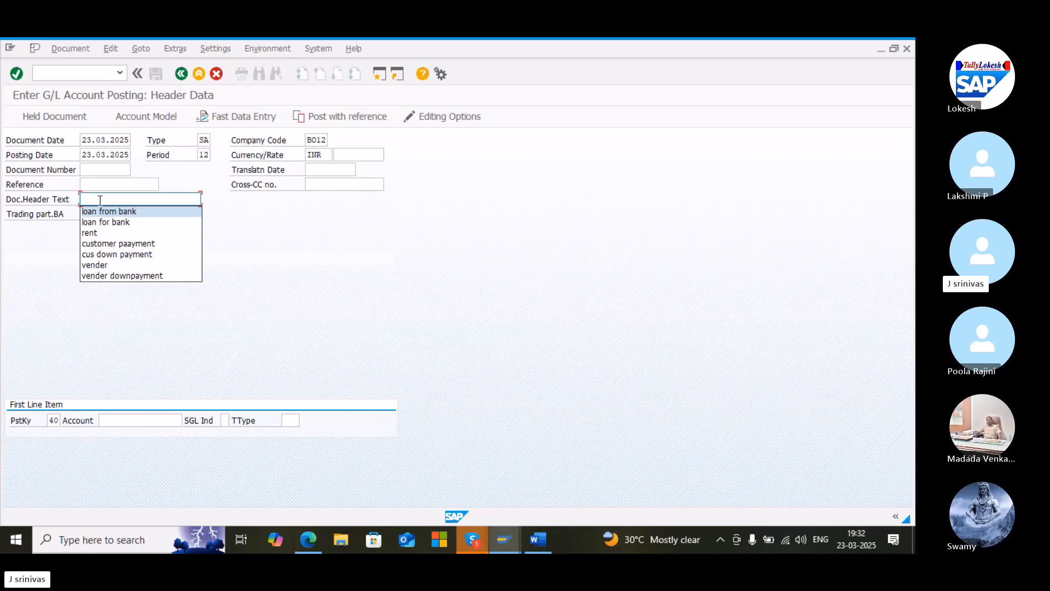
key("Return")
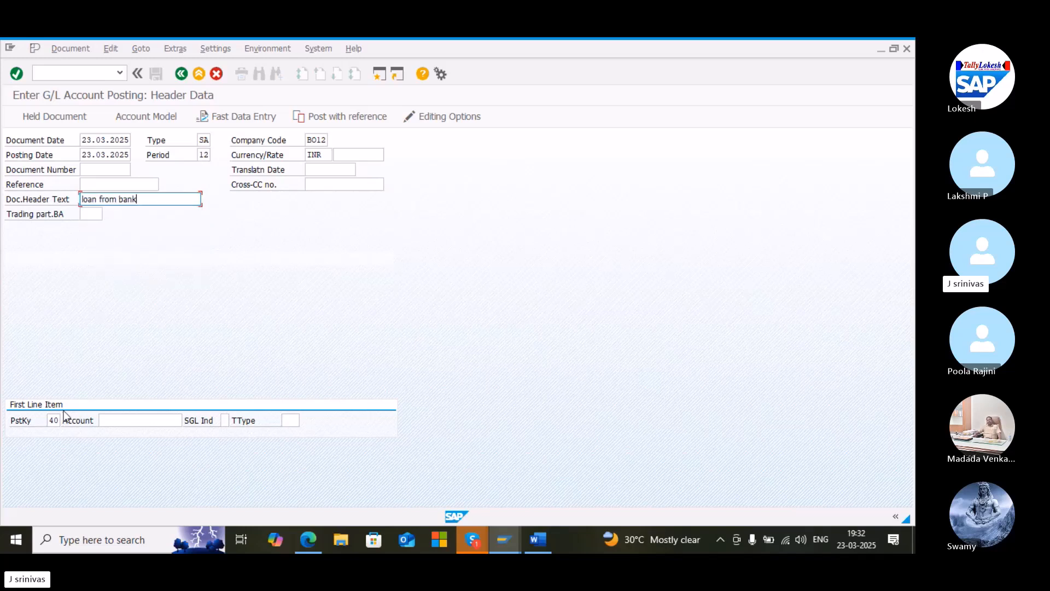
Look up and enter the sbi bank account 200001 as the first line item with posting key 40
left_click(126, 421)
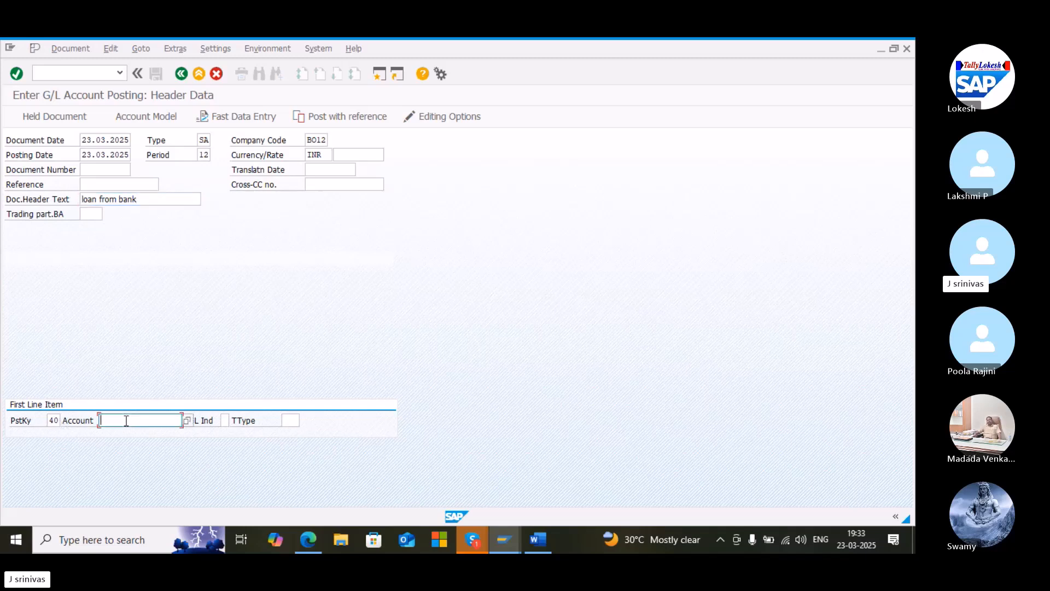
left_click(187, 420)
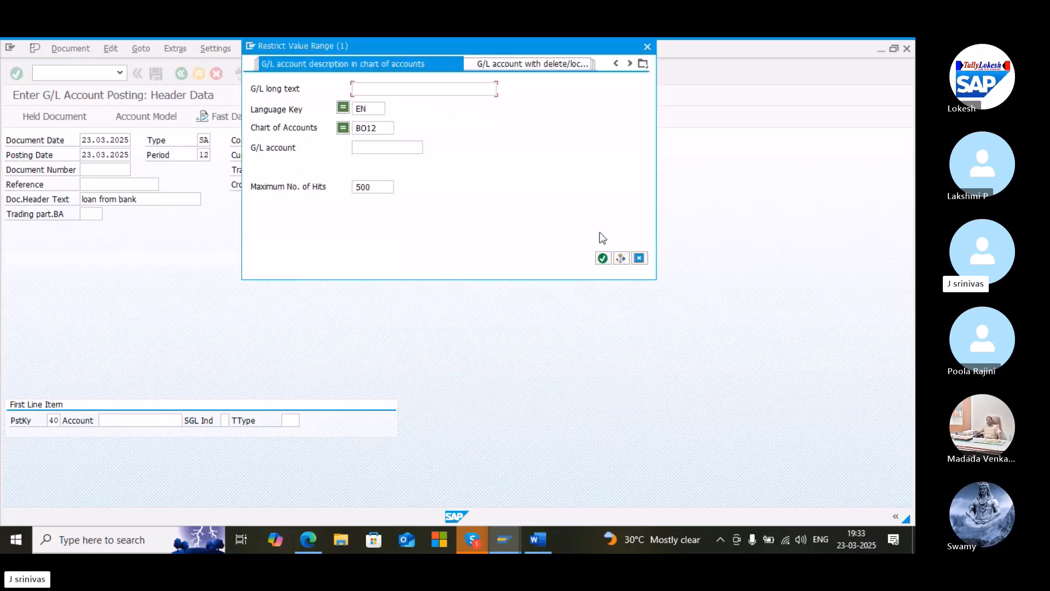
left_click(602, 259)
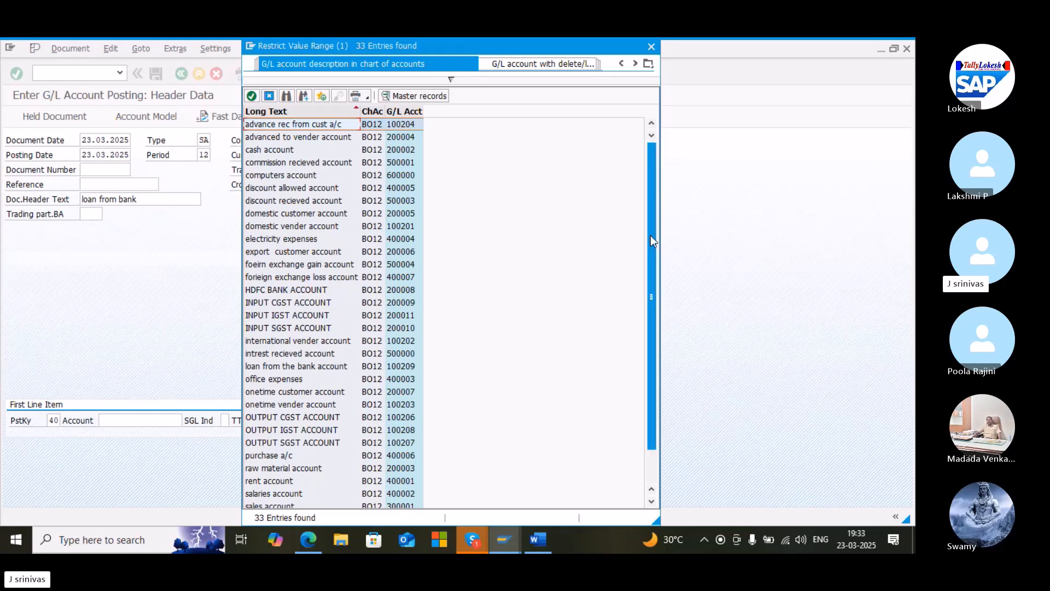
left_click_drag(652, 238, 602, 280)
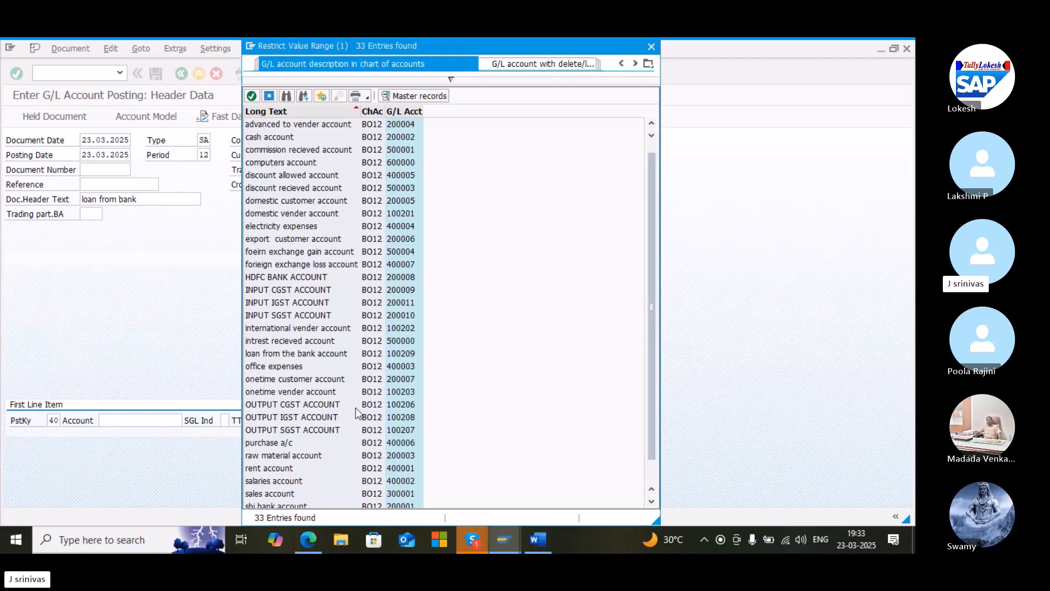
left_click(281, 503)
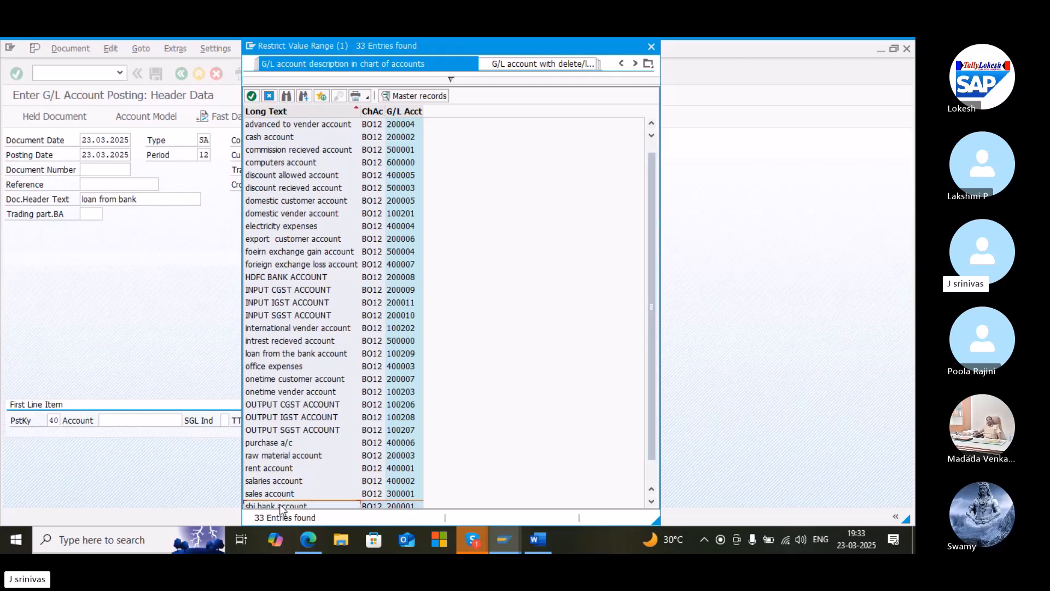
double_click(281, 503)
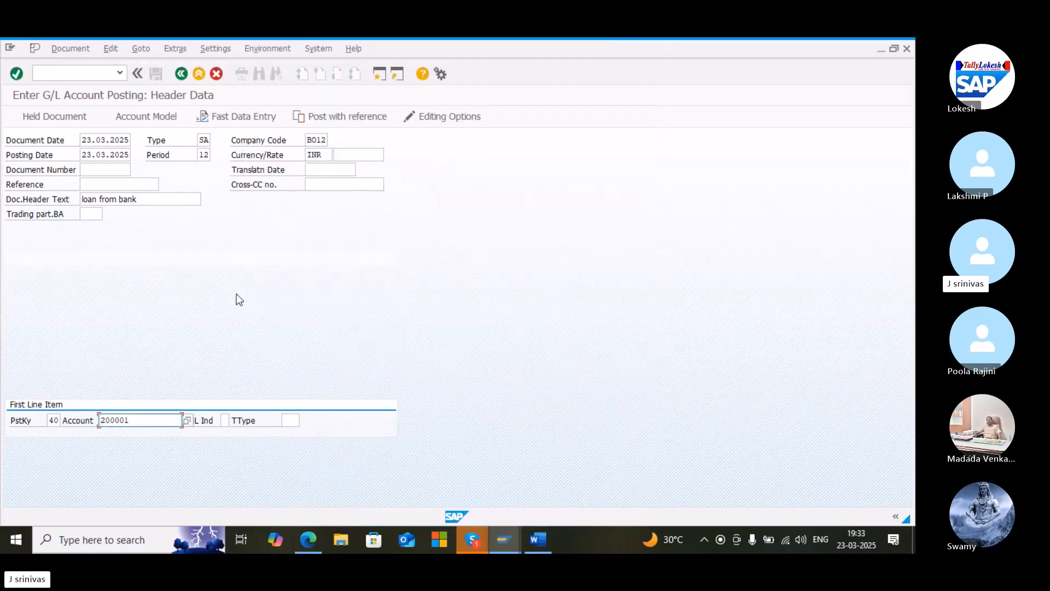
key("Return")
Enter an amount of 1000 INR and the item text loan from bank for the debit line
type("1")
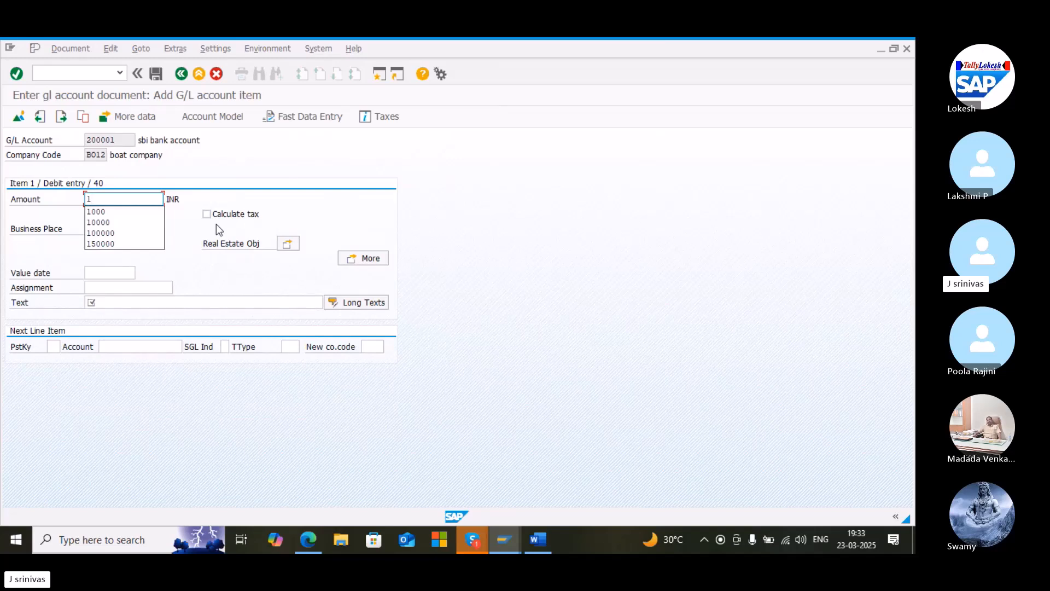
key("Down")
key("Return")
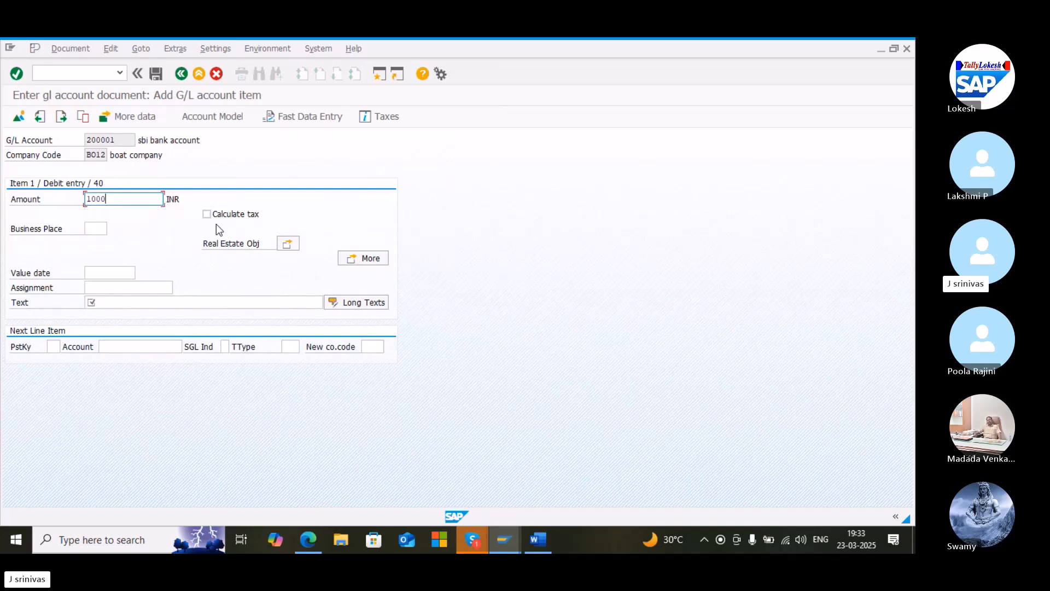
left_click(117, 302)
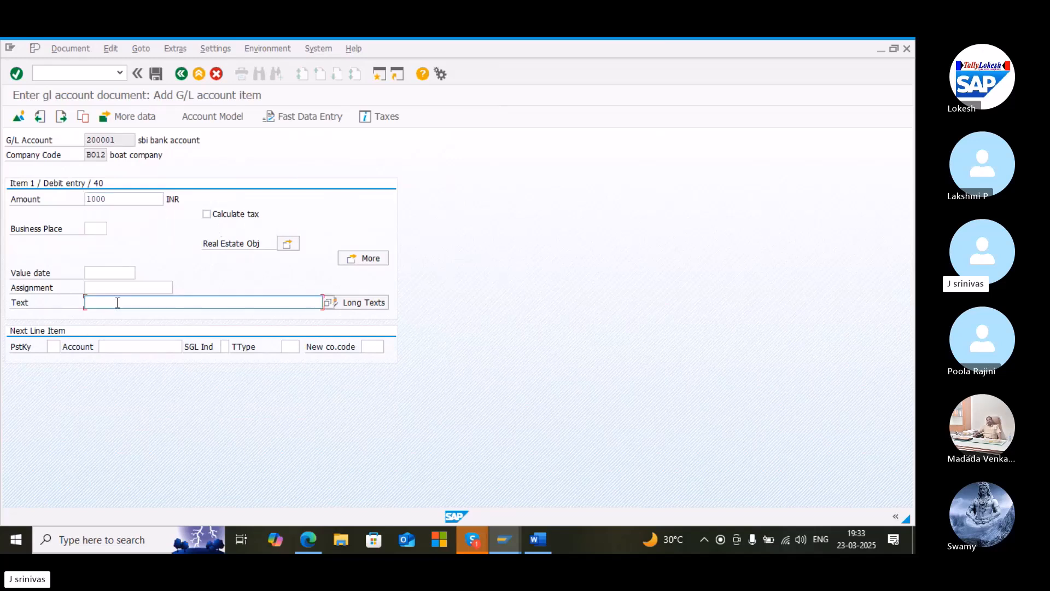
left_click(117, 302)
key("Down")
key("Down")
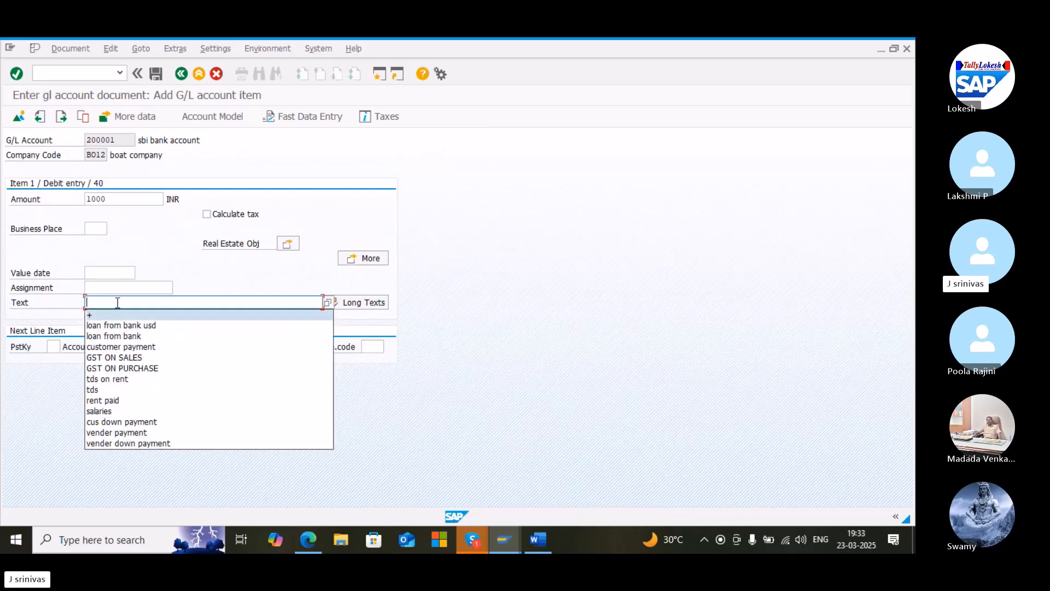
key("Down")
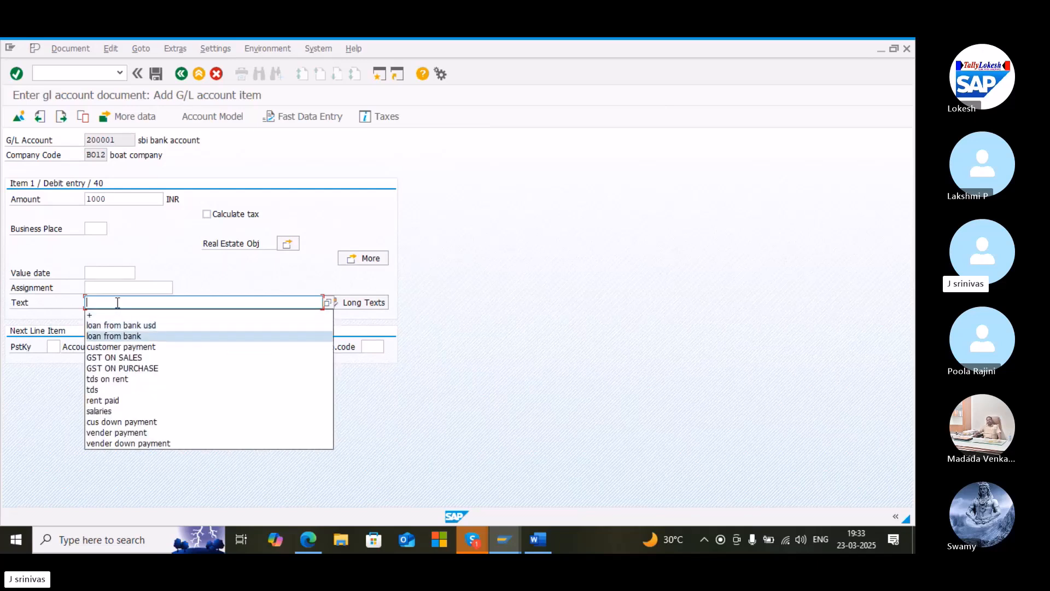
key("Return")
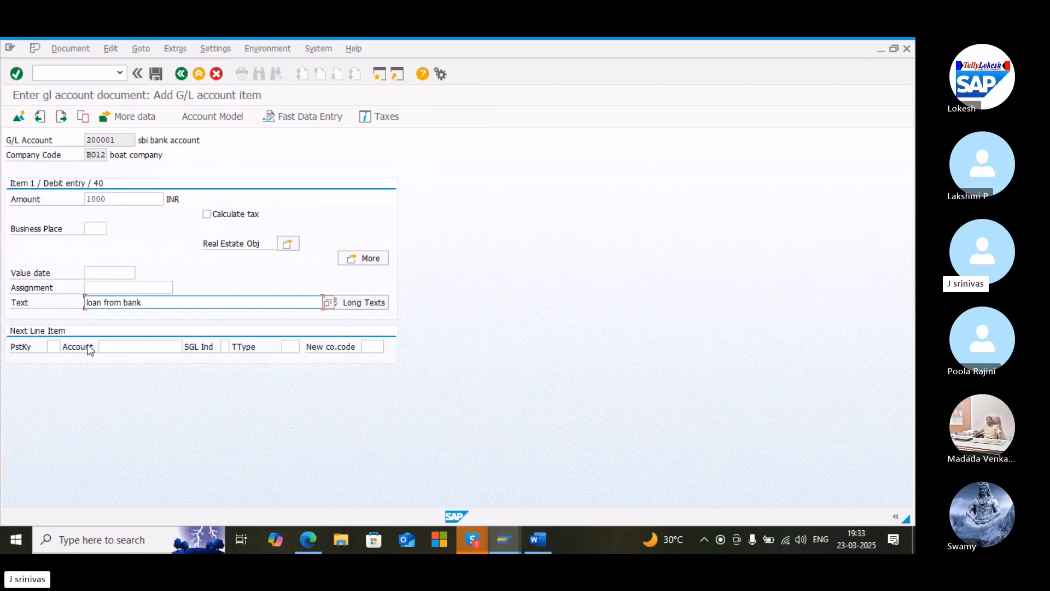
Add a credit line with posting key 50 on the loan from the bank account 100209
left_click(56, 347)
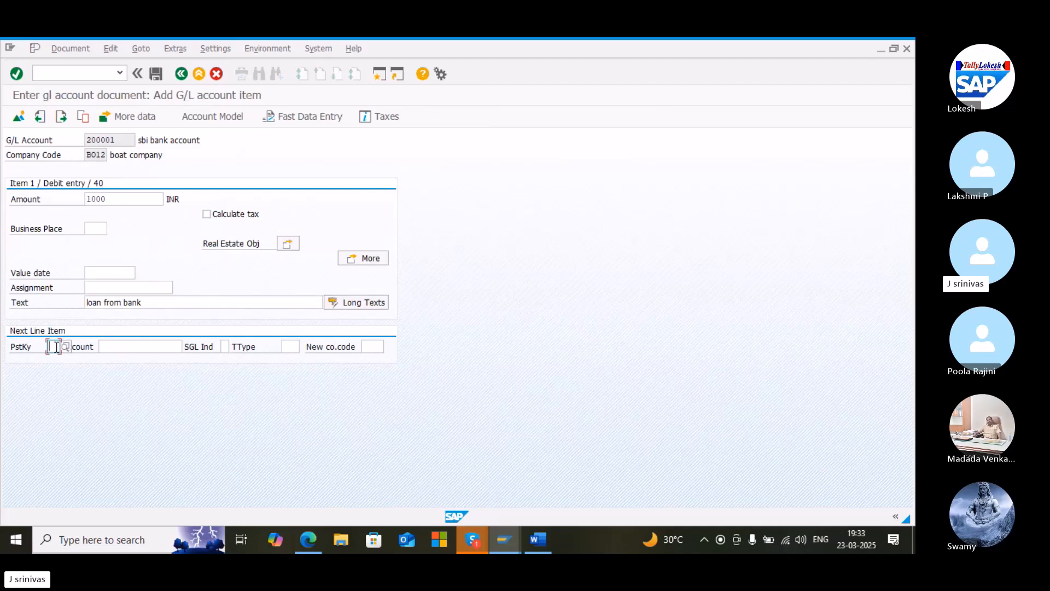
type("50")
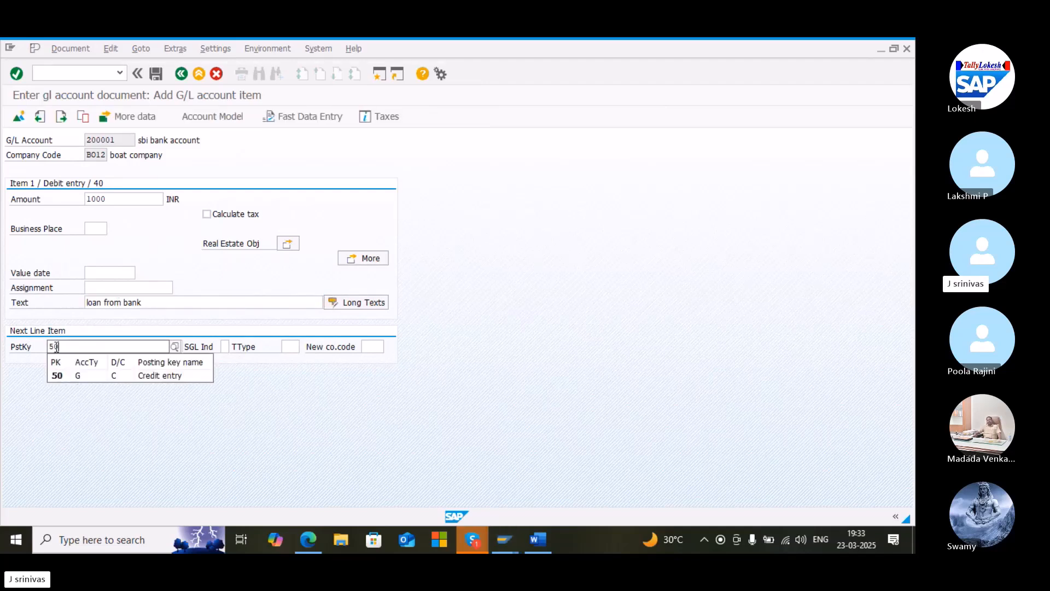
left_click(61, 377)
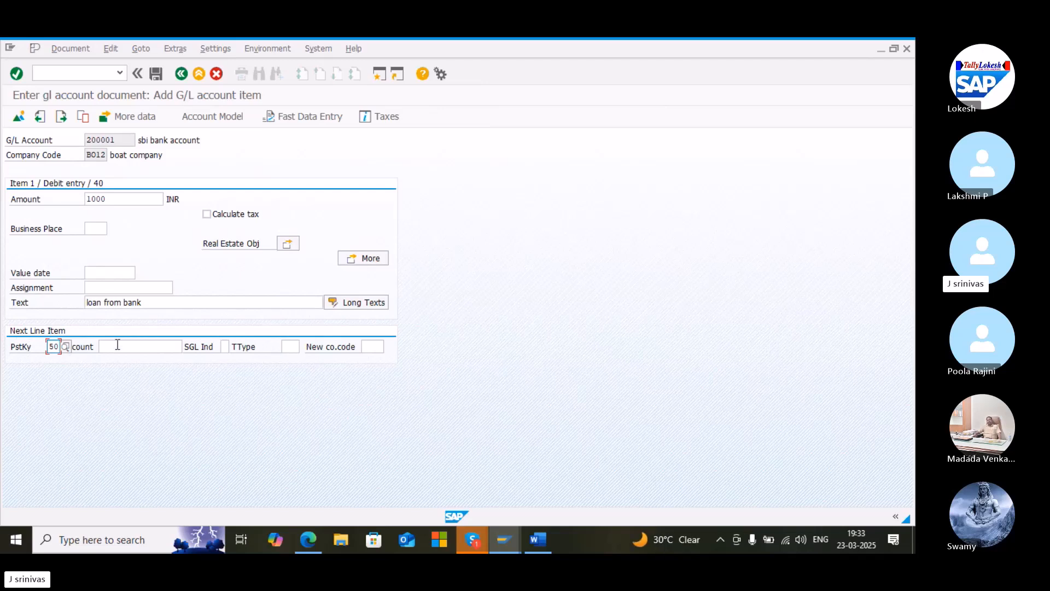
left_click(117, 346)
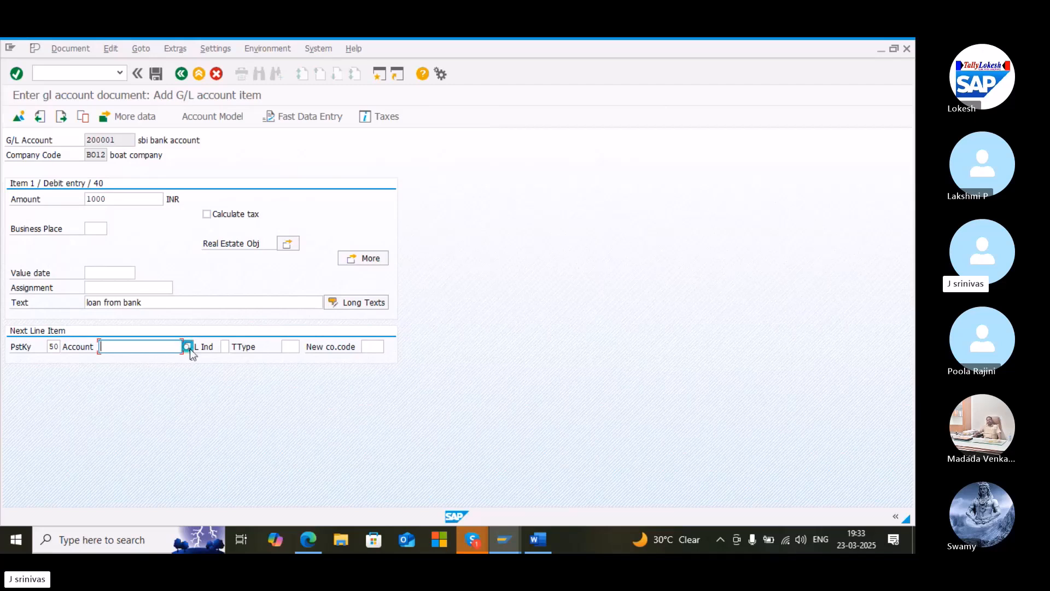
left_click(188, 347)
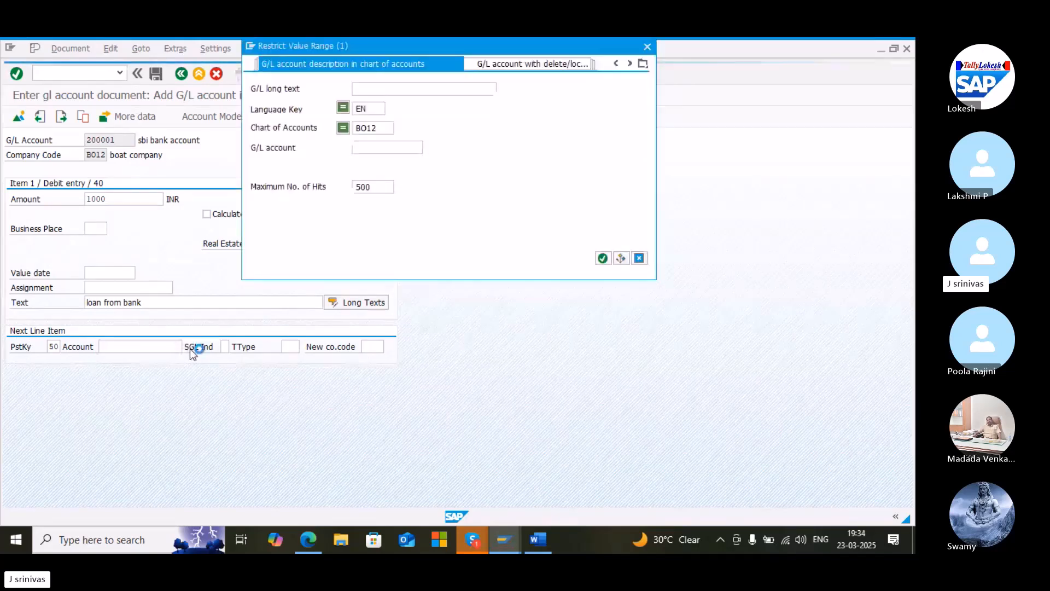
left_click(602, 259)
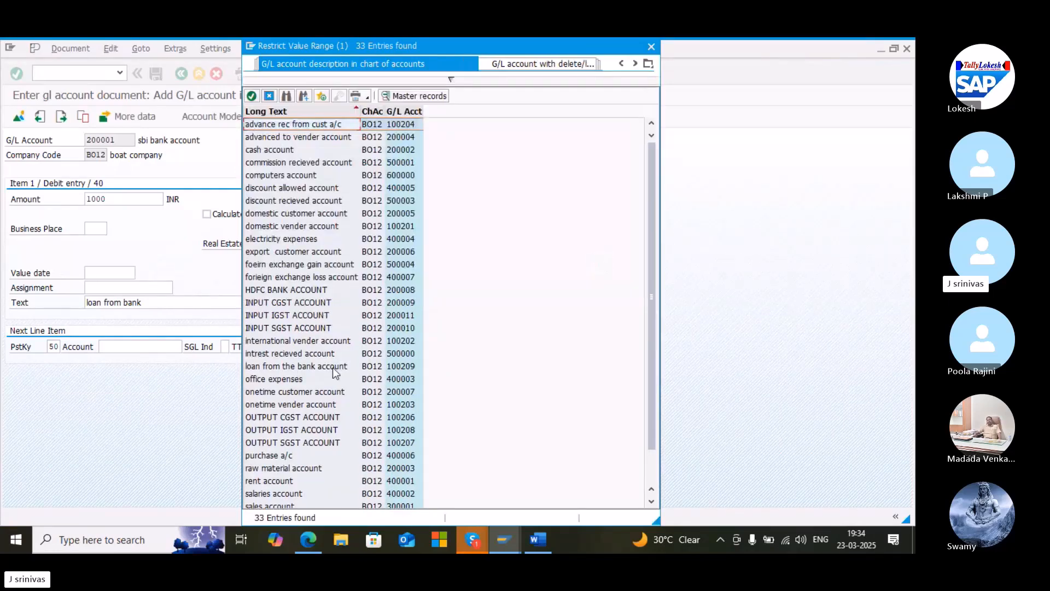
type("100209")
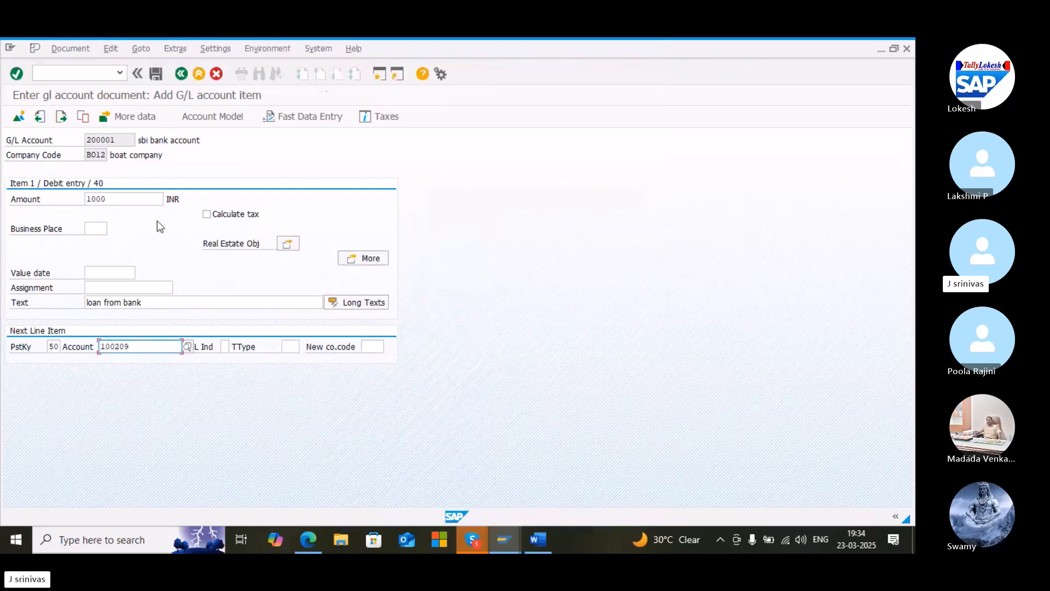
key("Return")
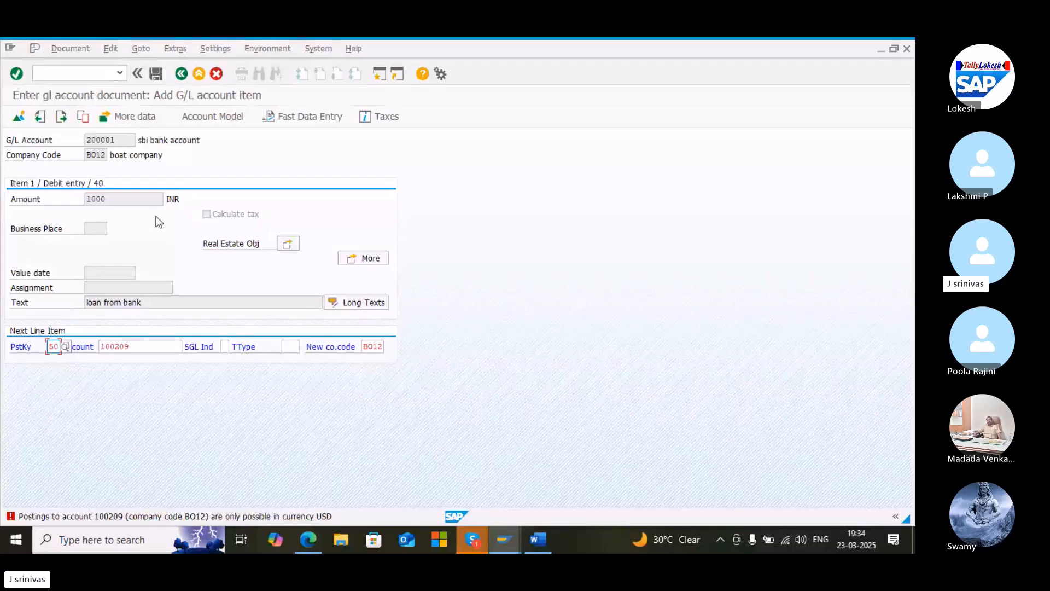
Leave the line item entry and return to an empty posting header without saving
left_click(180, 74)
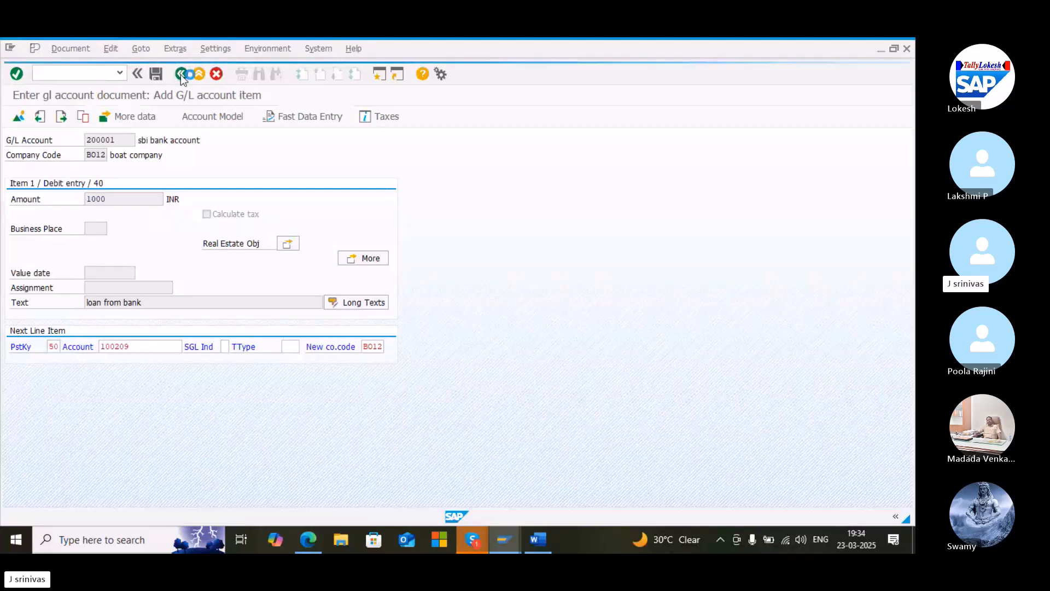
left_click(77, 80)
key("Return")
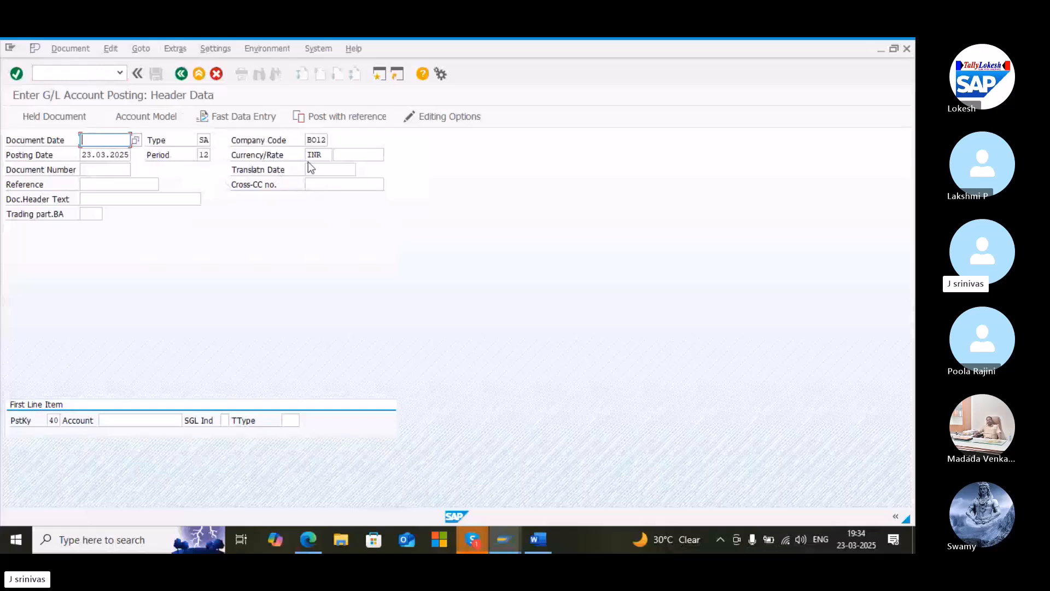
Set the document currency to USD and copy the posting date 23.03.2025 into the document date
double_click(324, 155)
type("usd")
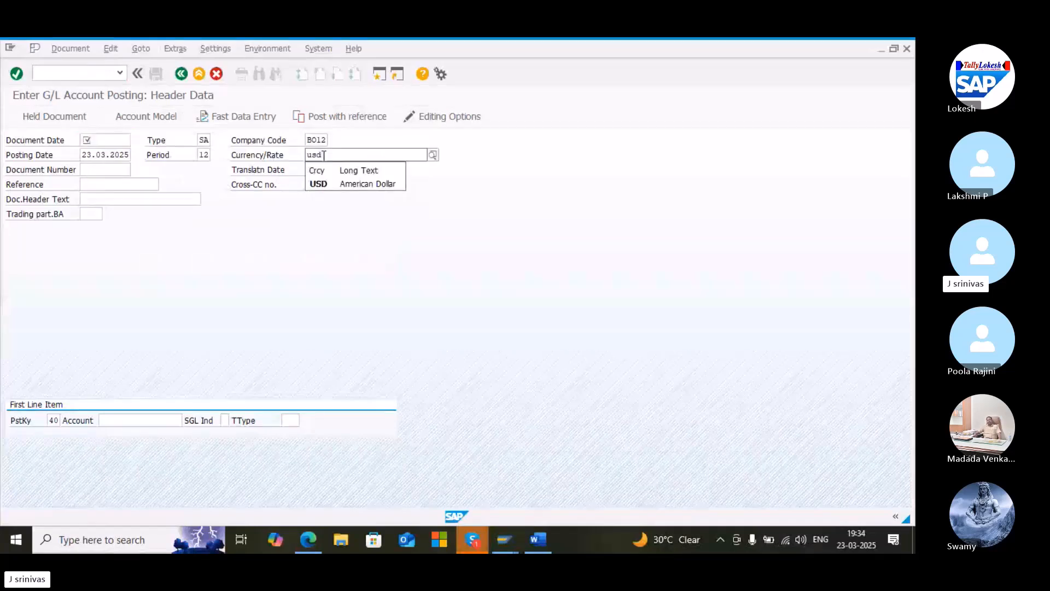
key("Return")
left_click(115, 141)
key("Down")
key("Return")
Enter the document header text loan from bank from the field's history
key("Down")
key("Down")
key("Down")
key("Down")
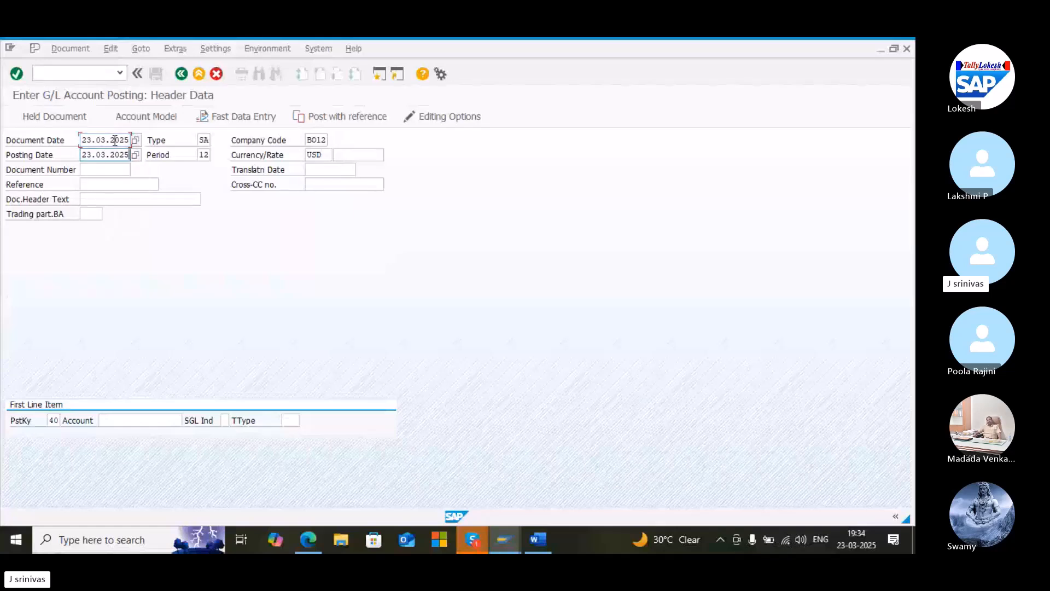
key("Down")
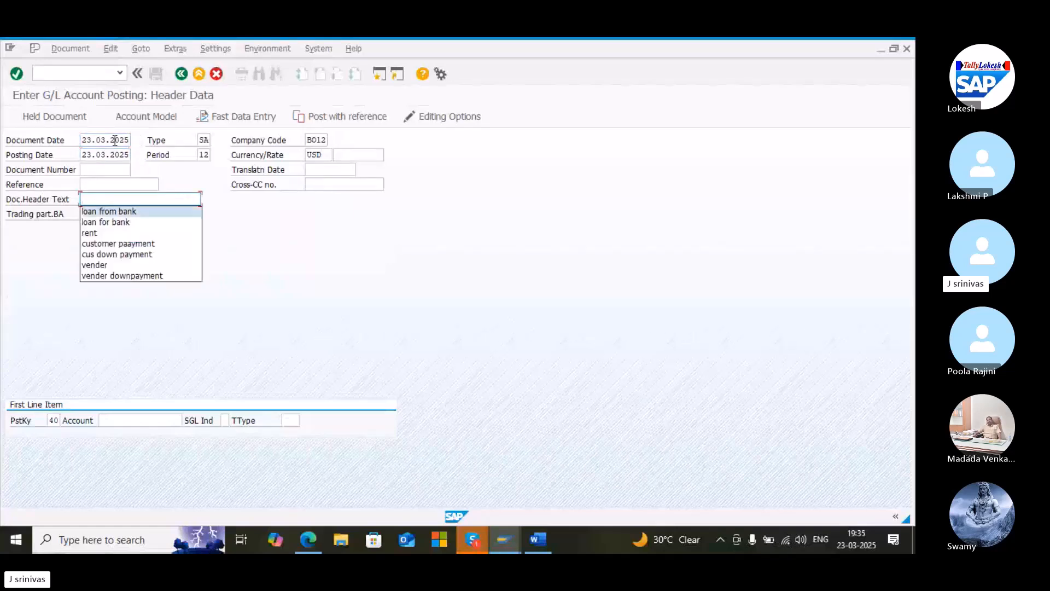
key("Return")
Look up and enter the sbi bank account 200001 as the first debit line item with posting key 40
key("Tab")
key("Down")
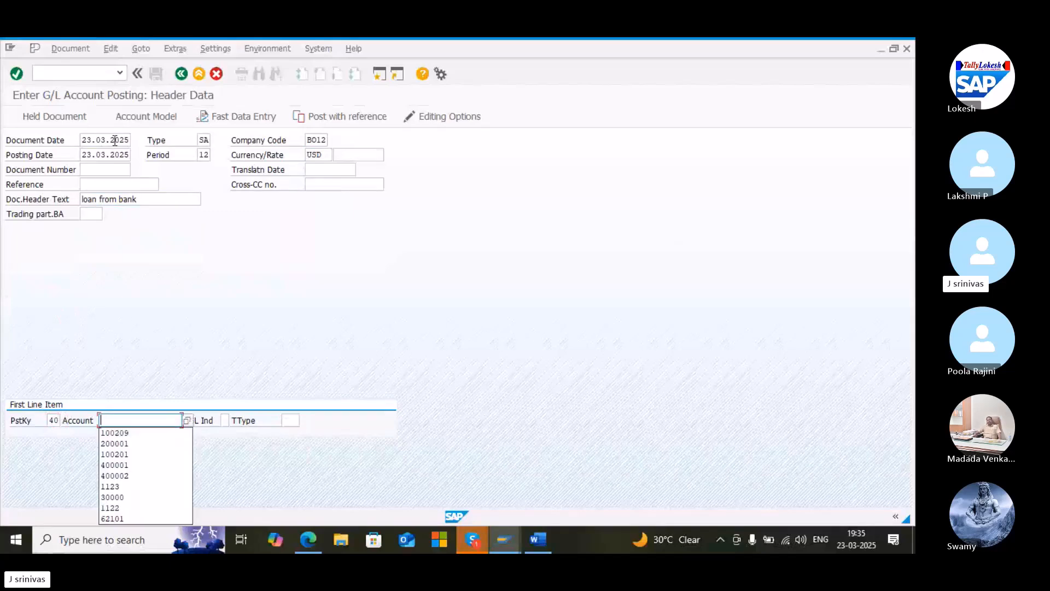
key("Down")
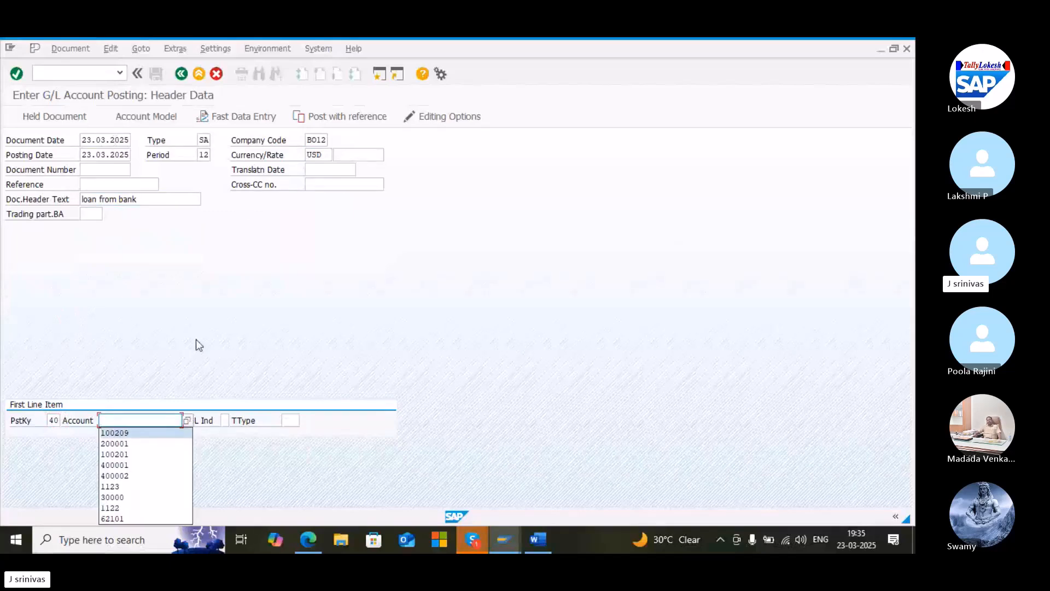
left_click(187, 420)
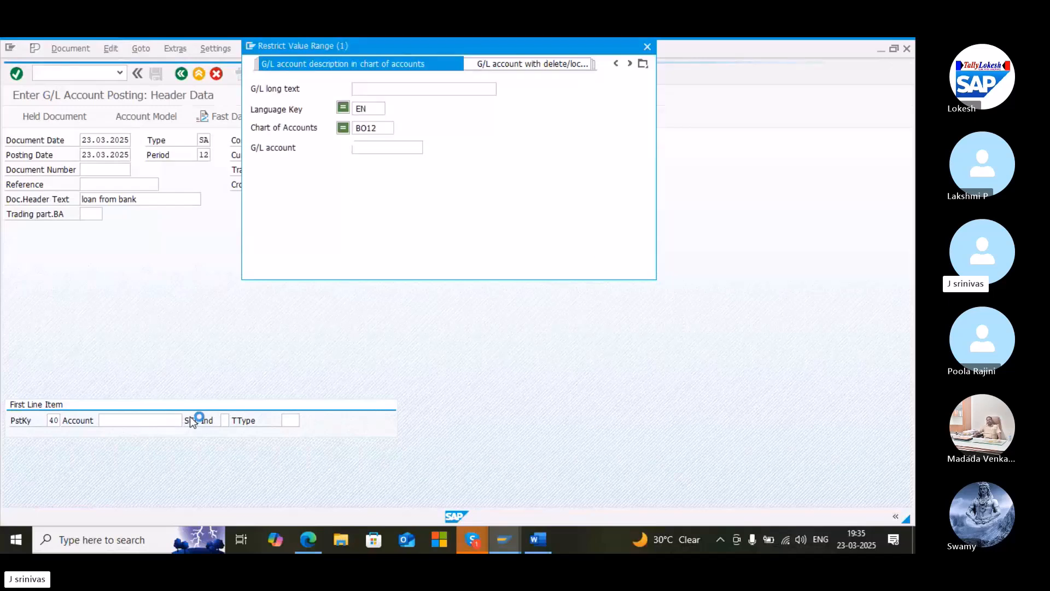
key("Return")
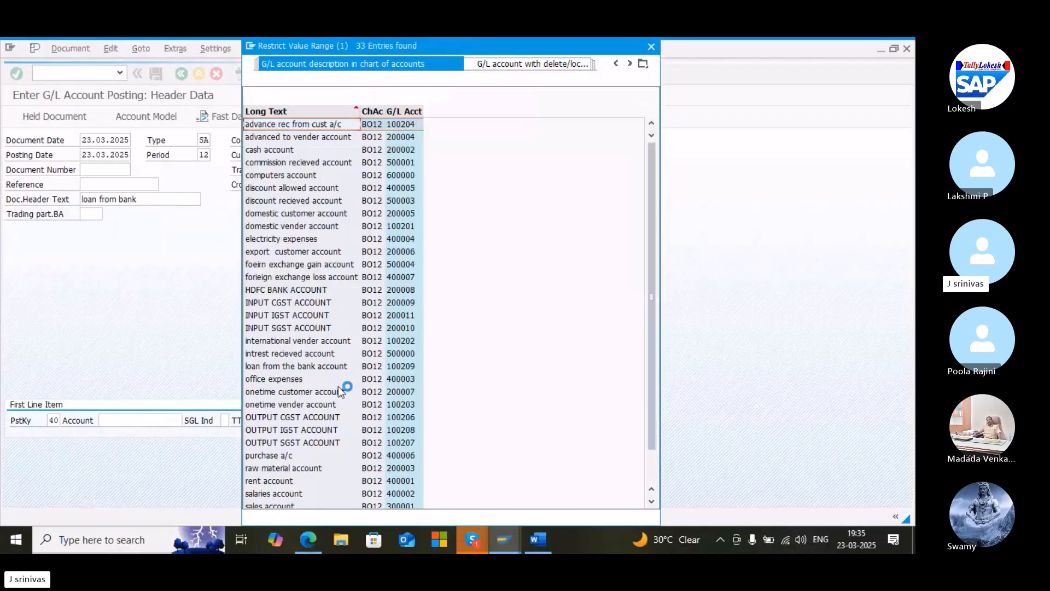
left_click(323, 481)
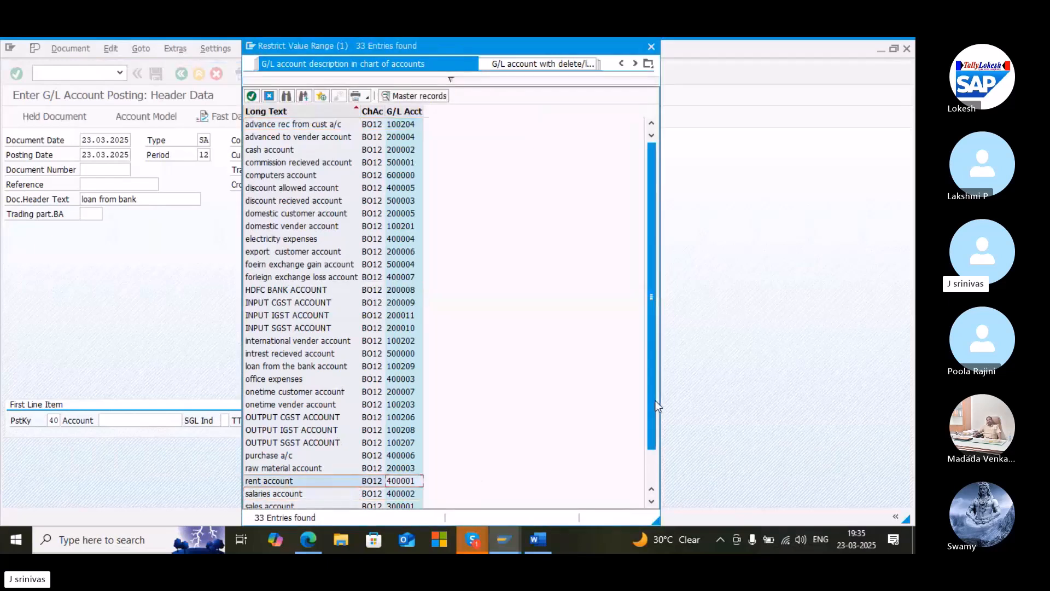
scroll(653, 413, "down", 1)
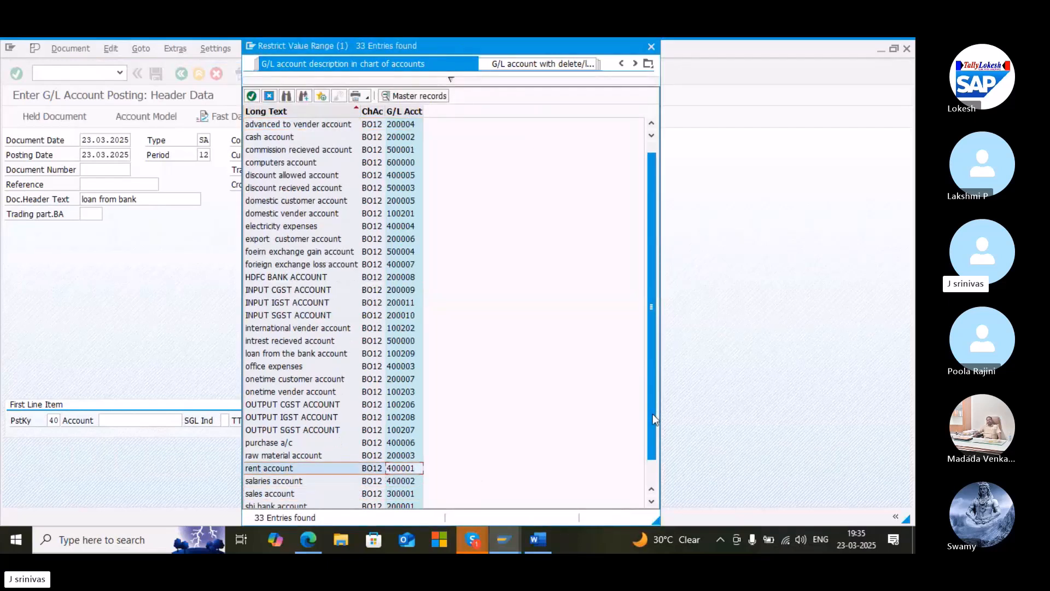
double_click(307, 504)
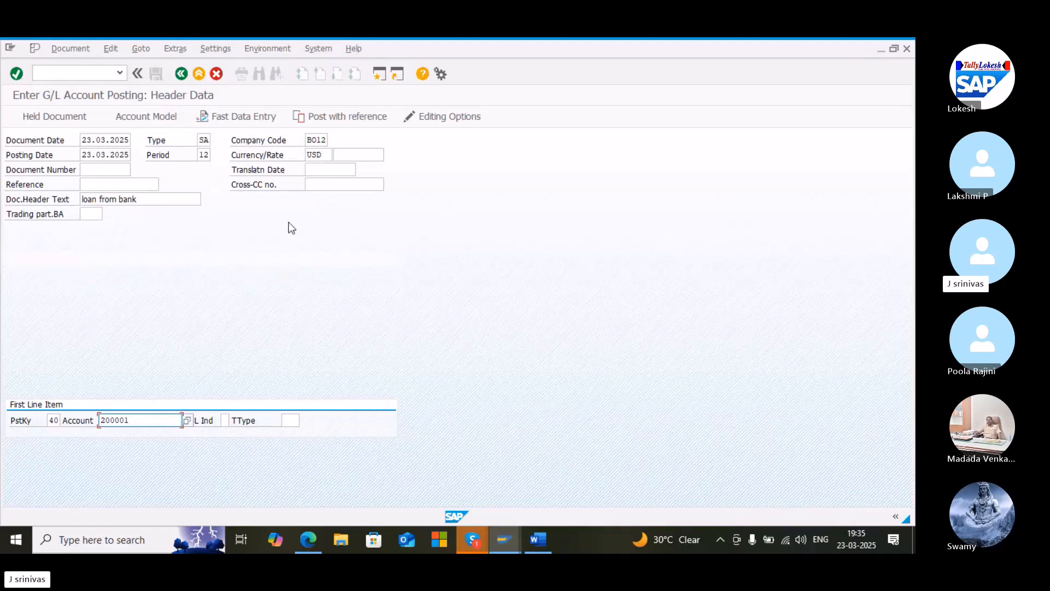
key("Return")
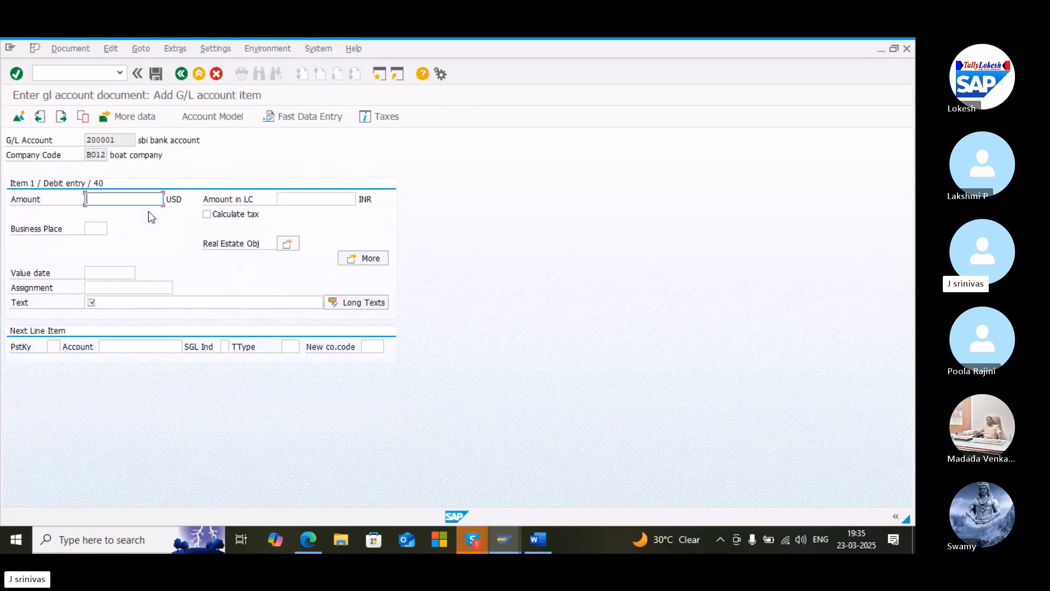
Enter 1000 USD as the amount of the bank debit line
type("100")
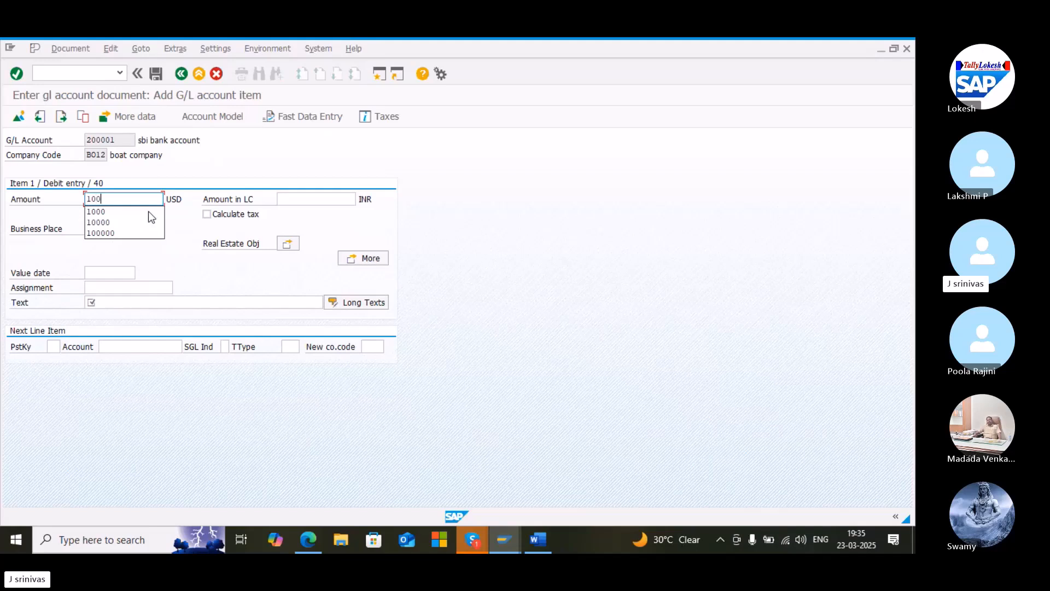
type("0")
left_click(139, 216)
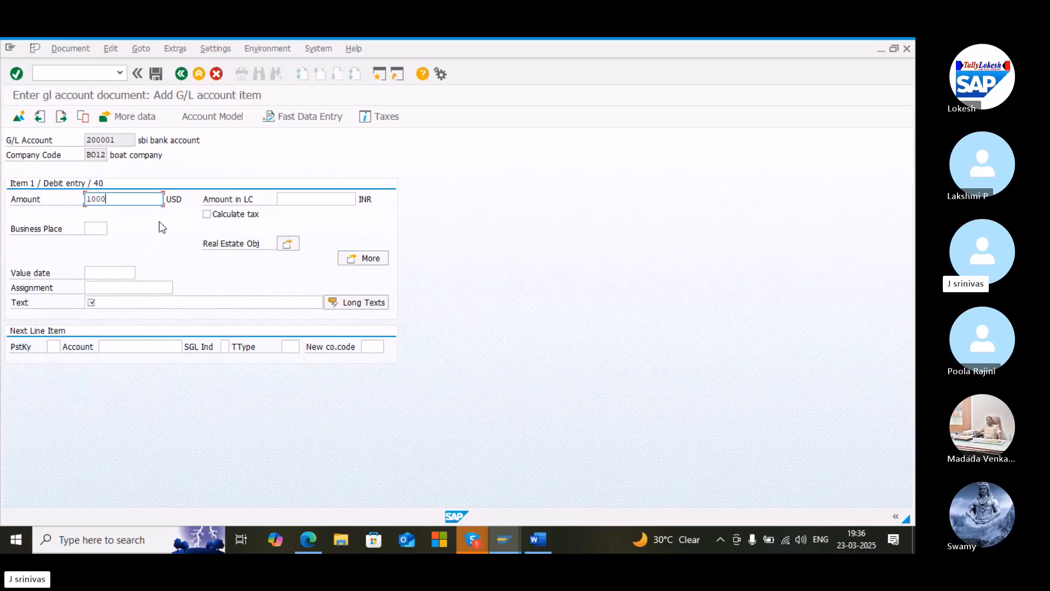
Enter the bank line's item text loan from bank from the field's history
left_click(146, 302)
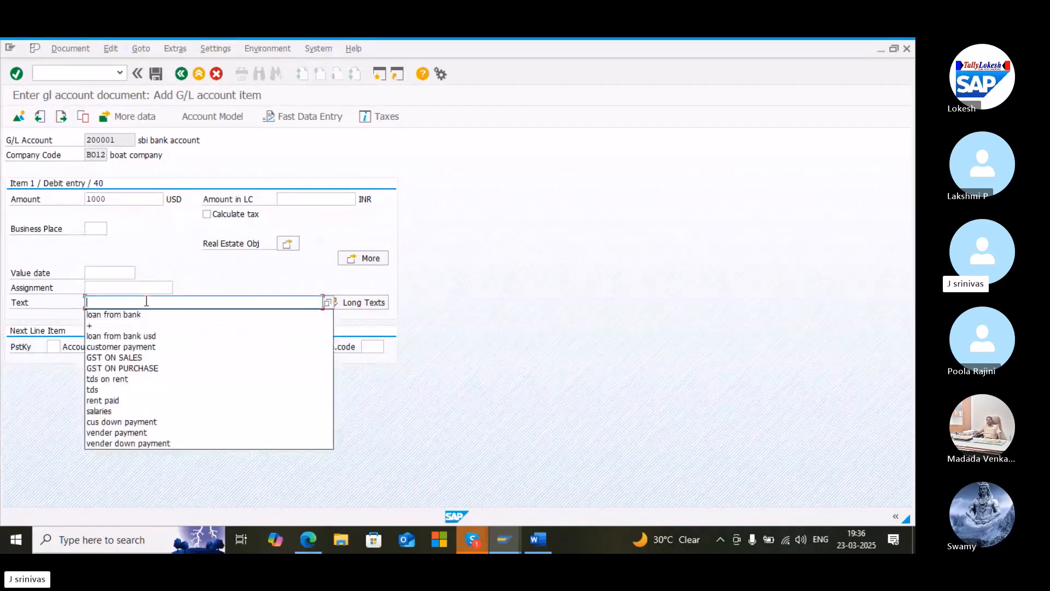
key("Down")
key("Return")
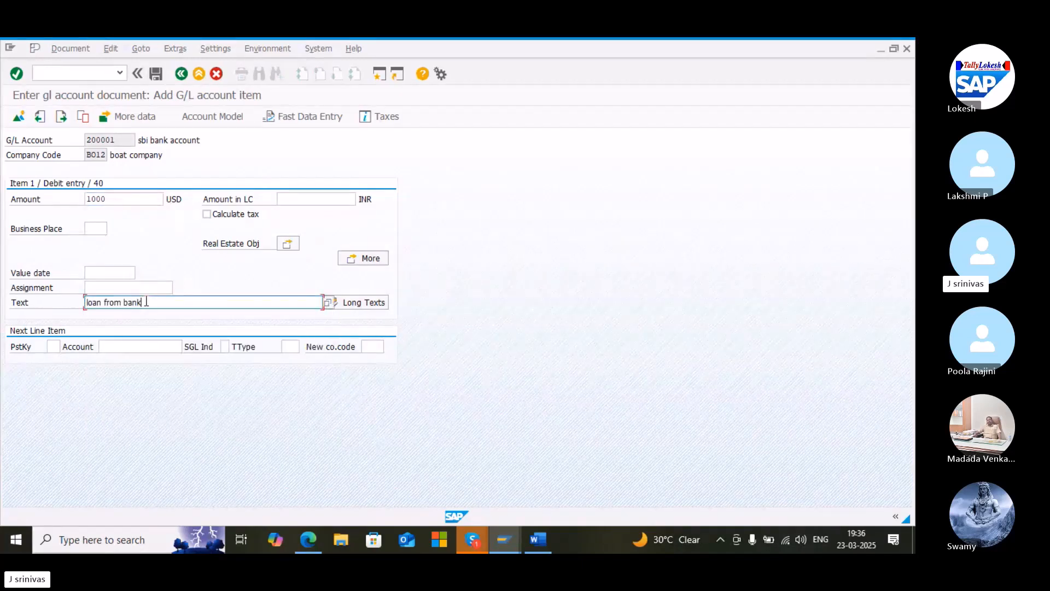
Start the second line with posting key 50 on the loan from the bank account 100209, chosen from the account lookup
left_click(52, 345)
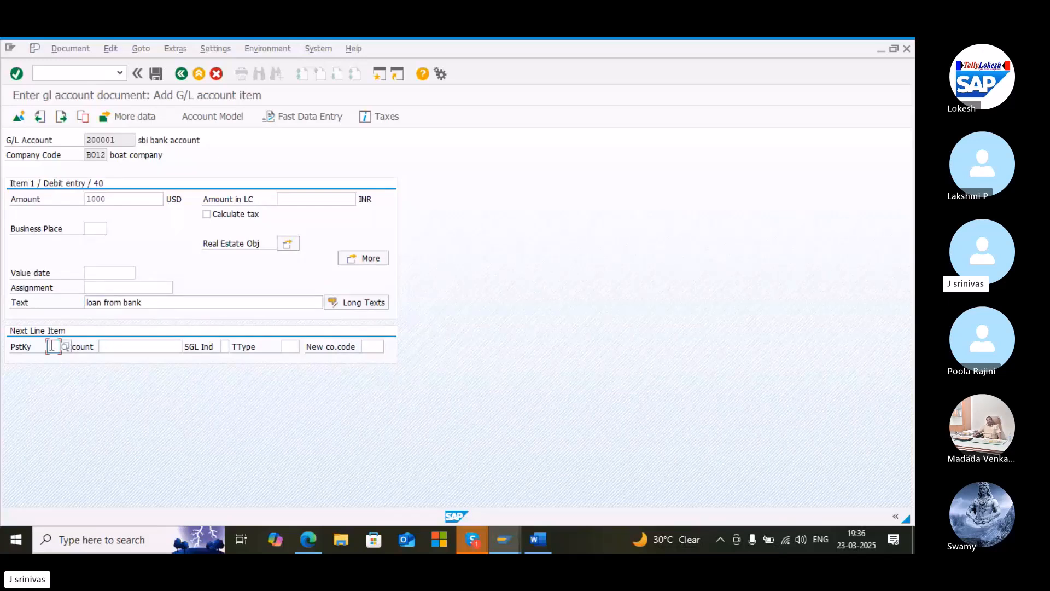
type("50")
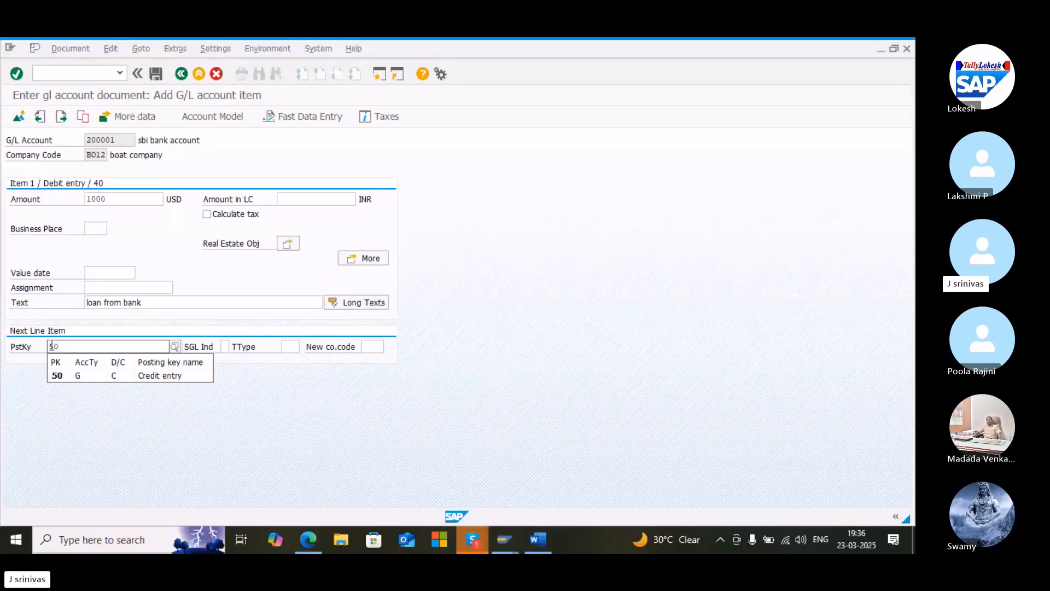
left_click(57, 376)
key("Tab")
left_click(187, 346)
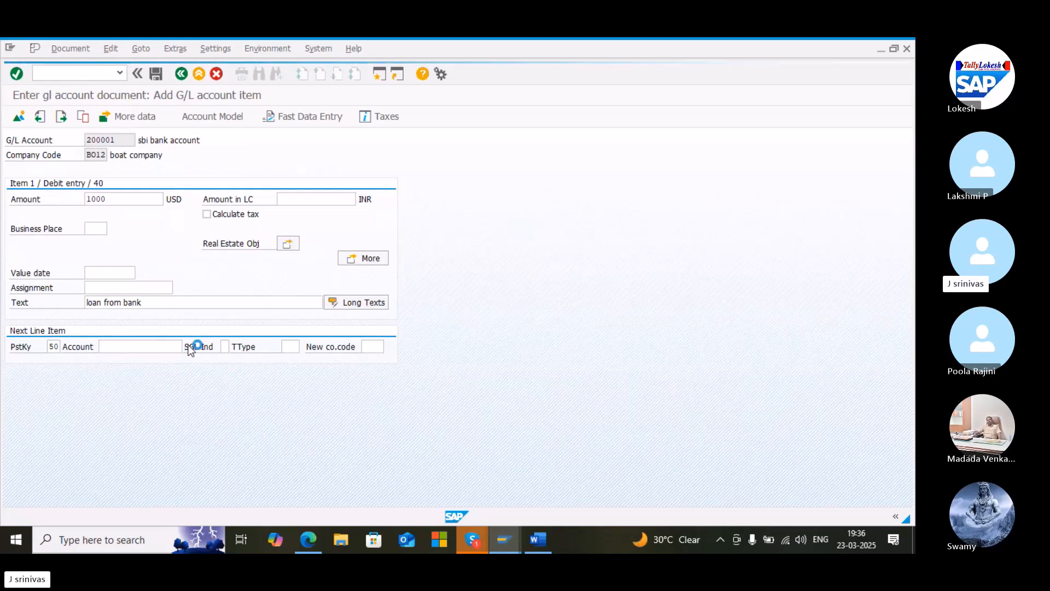
left_click(603, 258)
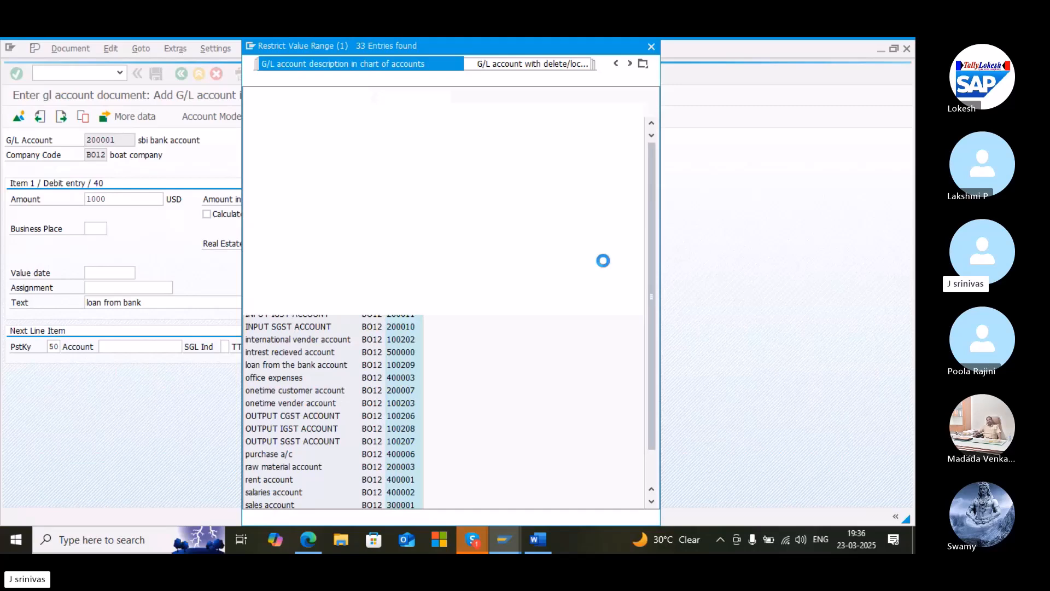
double_click(321, 365)
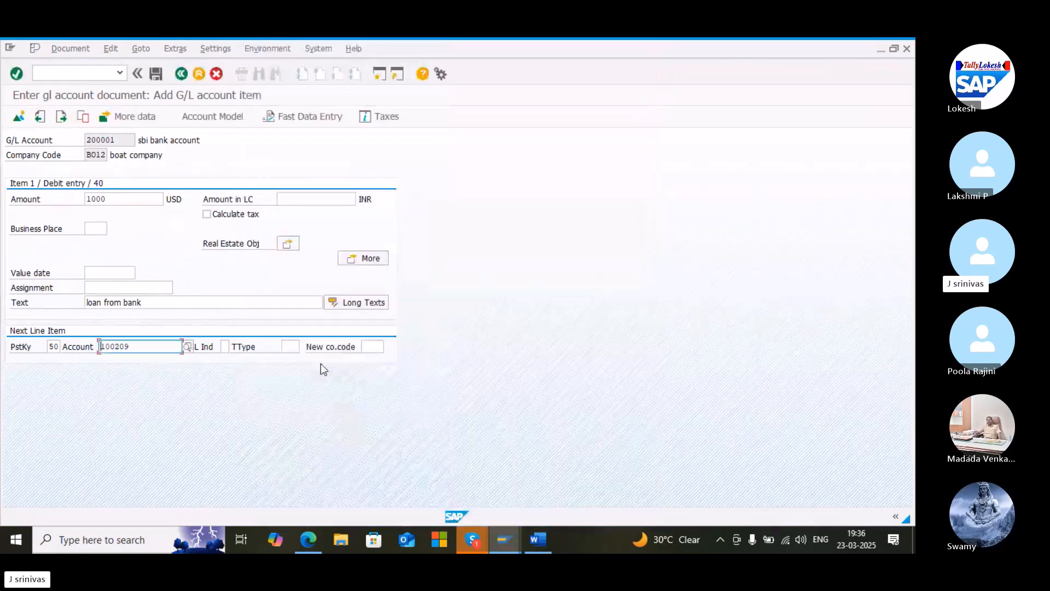
key("Return")
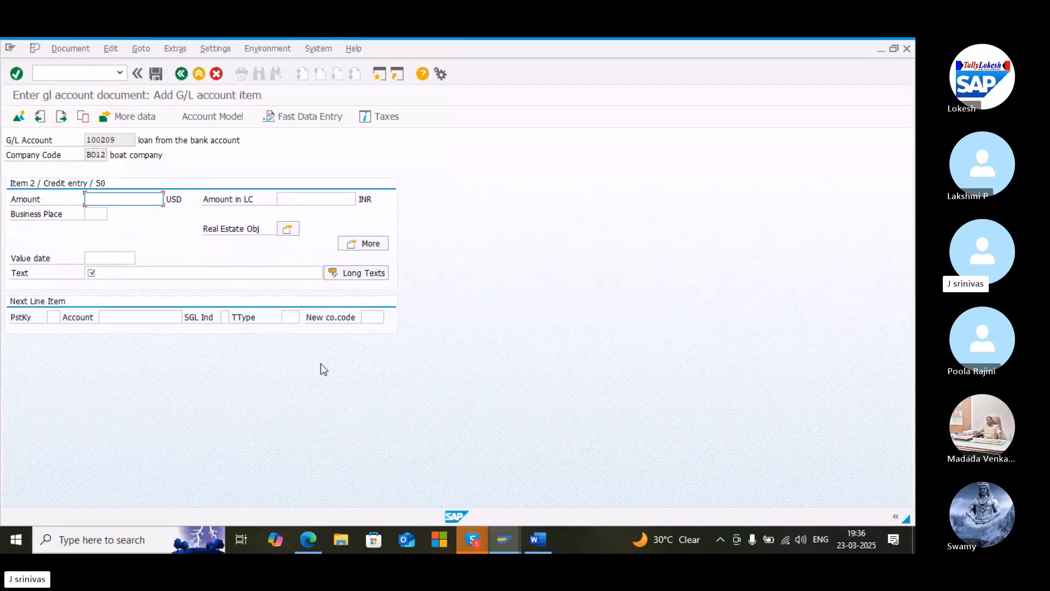
Fill the credit line's amount with * and its text with + to copy the balance and text, and post the document
type("*")
key("Tab")
key("Tab")
left_click(241, 277)
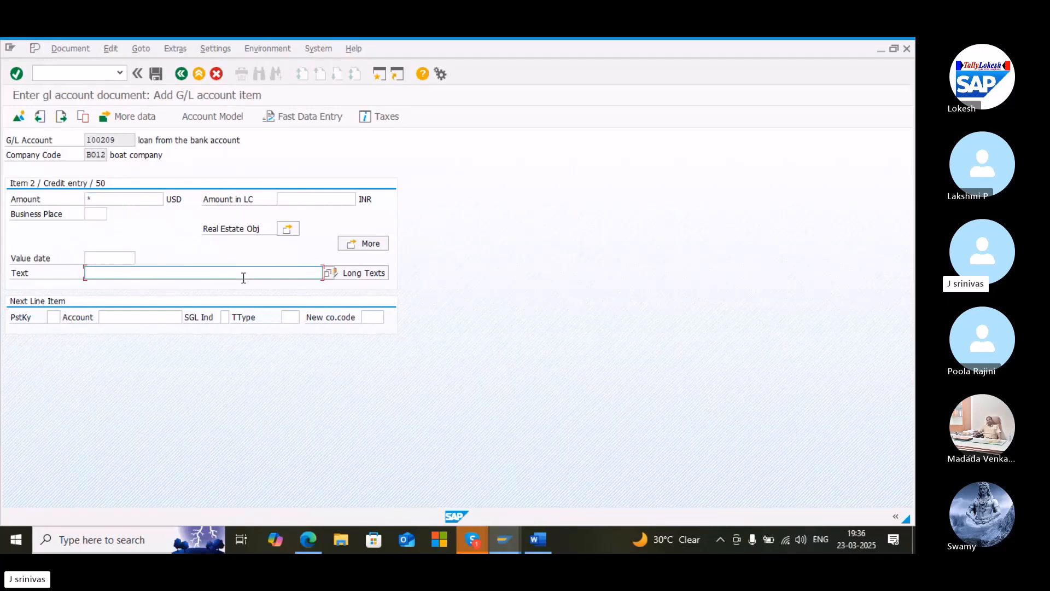
type("+")
key("Return")
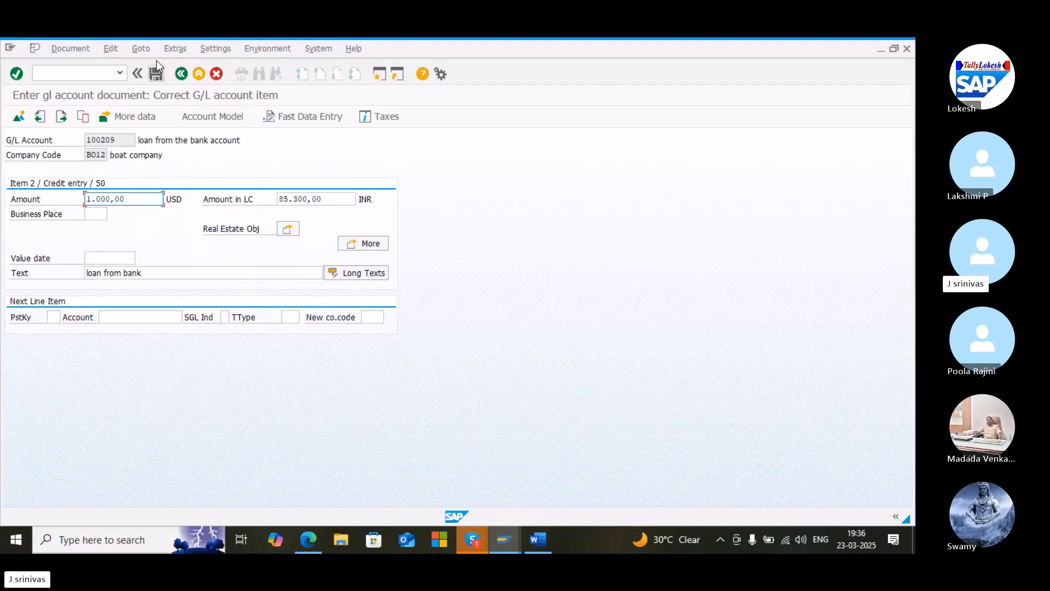
left_click(157, 75)
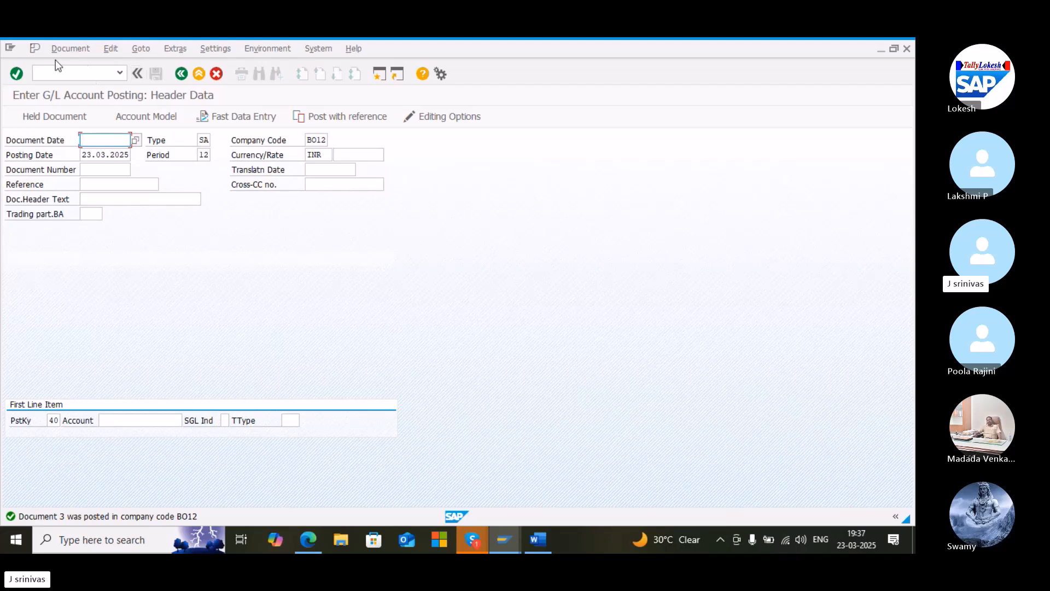
Display the posted document and switch its display currency
left_click(66, 49)
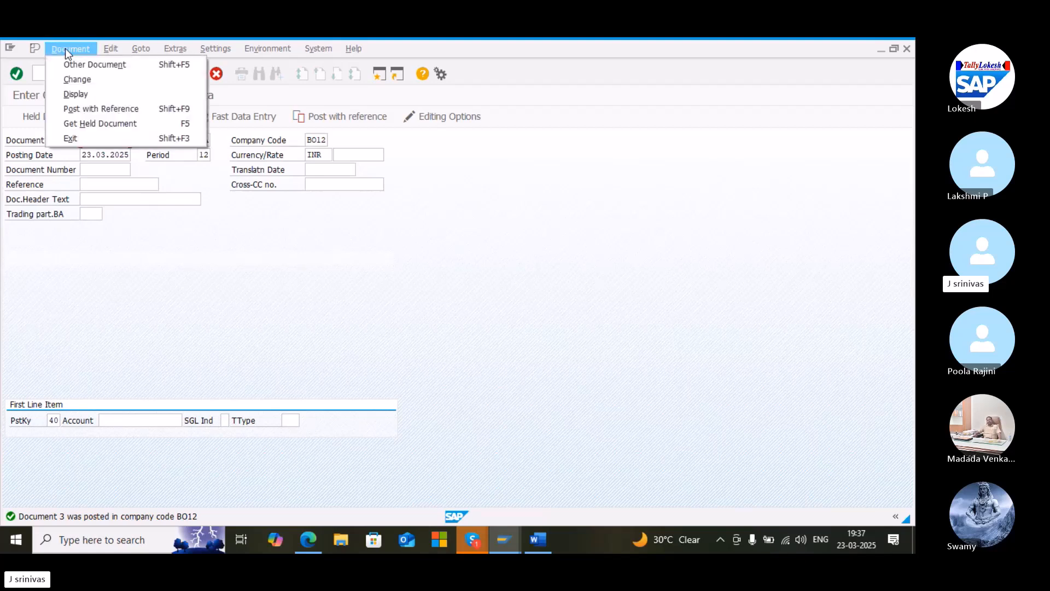
left_click(77, 93)
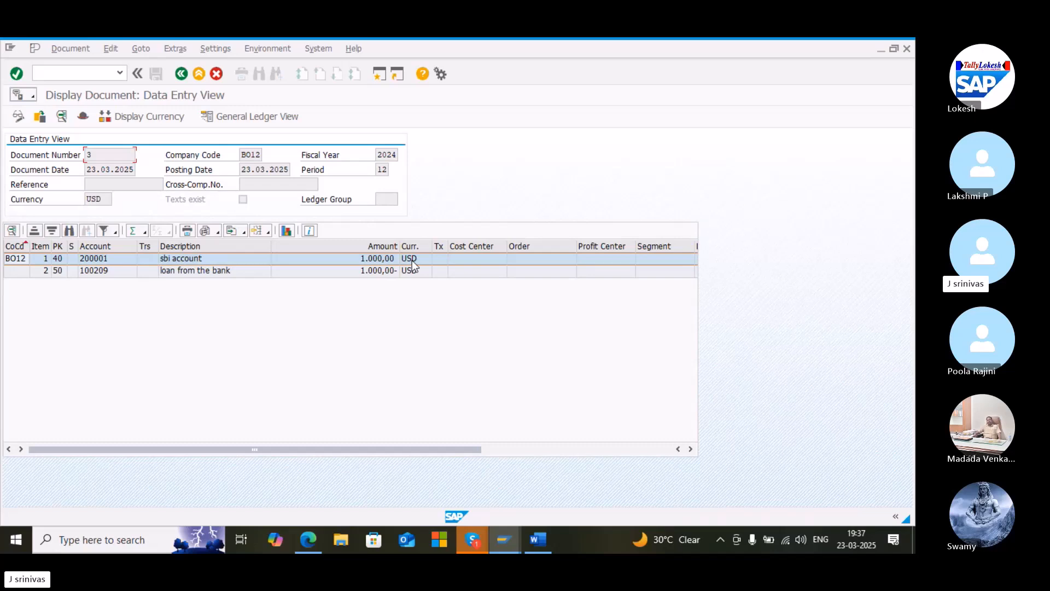
left_click(157, 115)
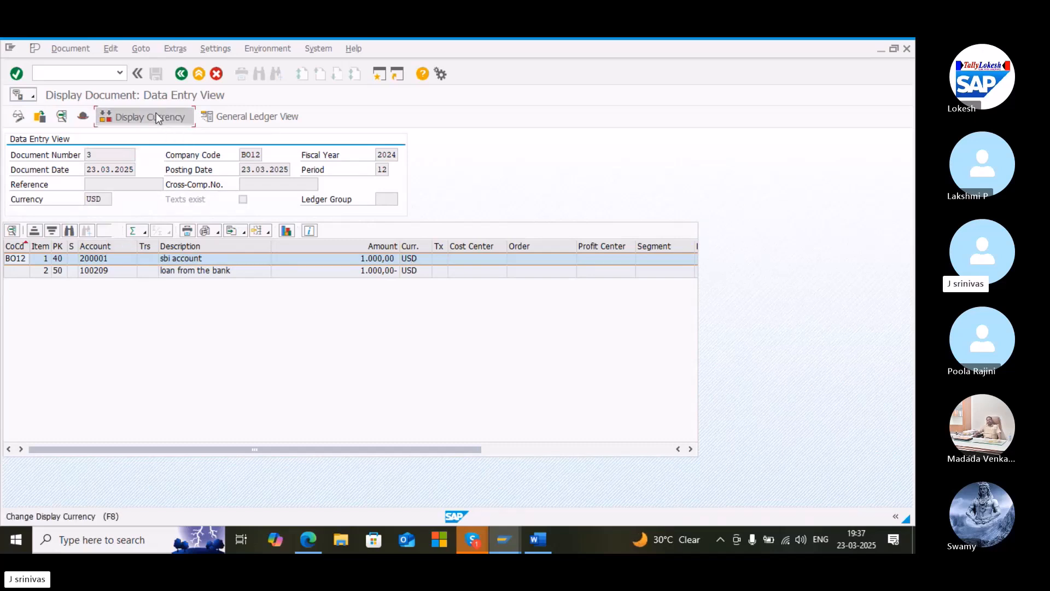
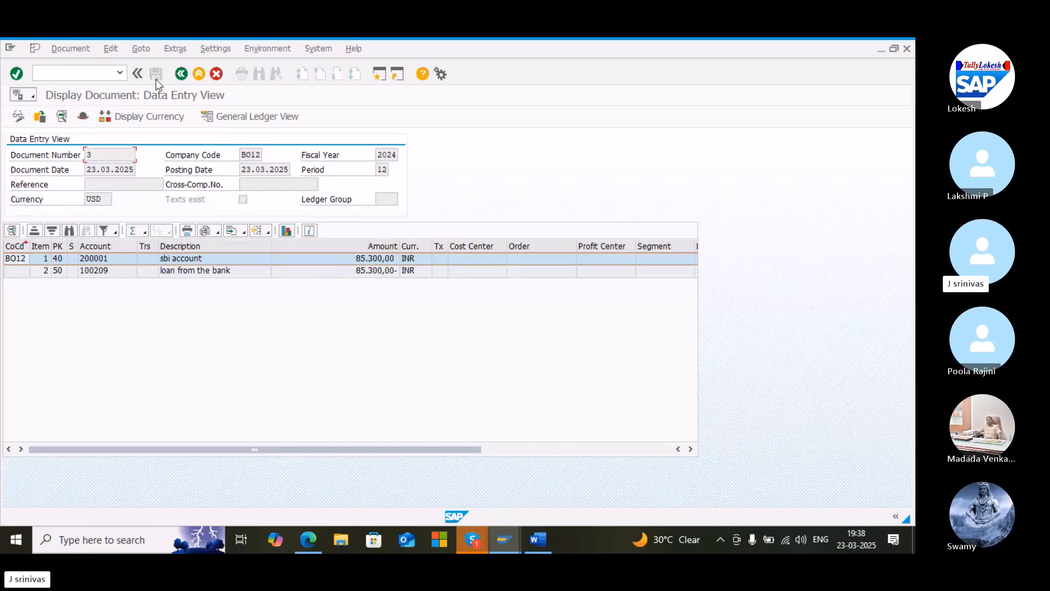
Leave the document display and start the foreign currency valuation transaction fagl_fc_val from the command history
left_click(58, 73)
type("/n")
key("Return")
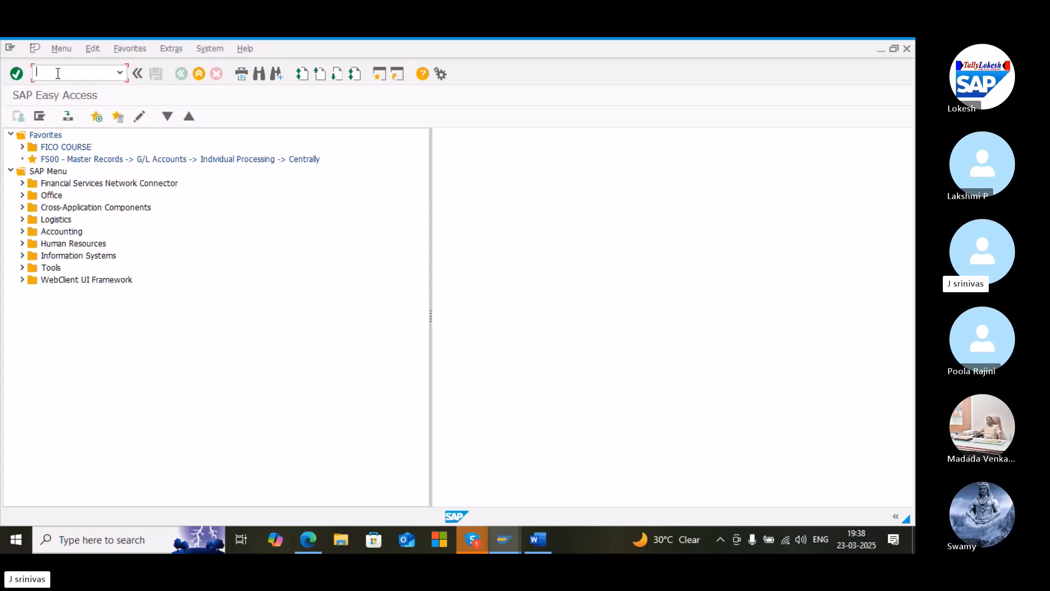
left_click(123, 73)
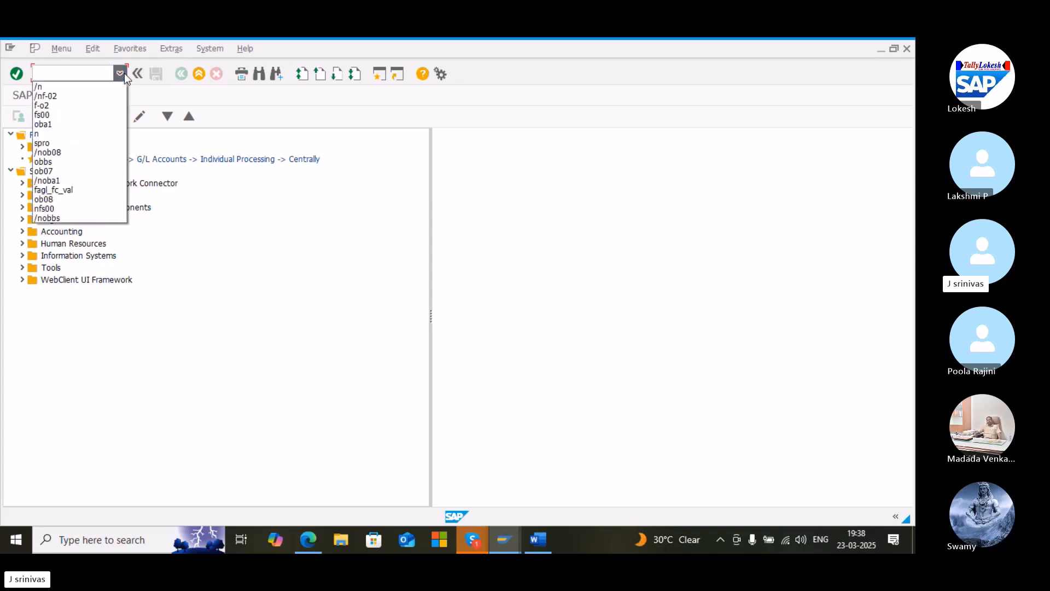
left_click(89, 192)
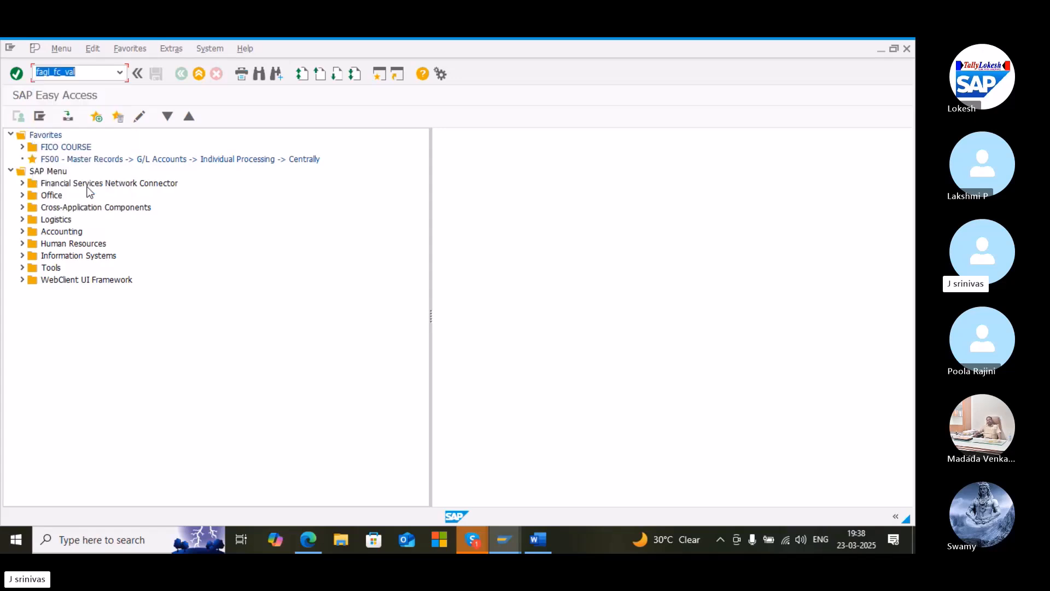
key("Return")
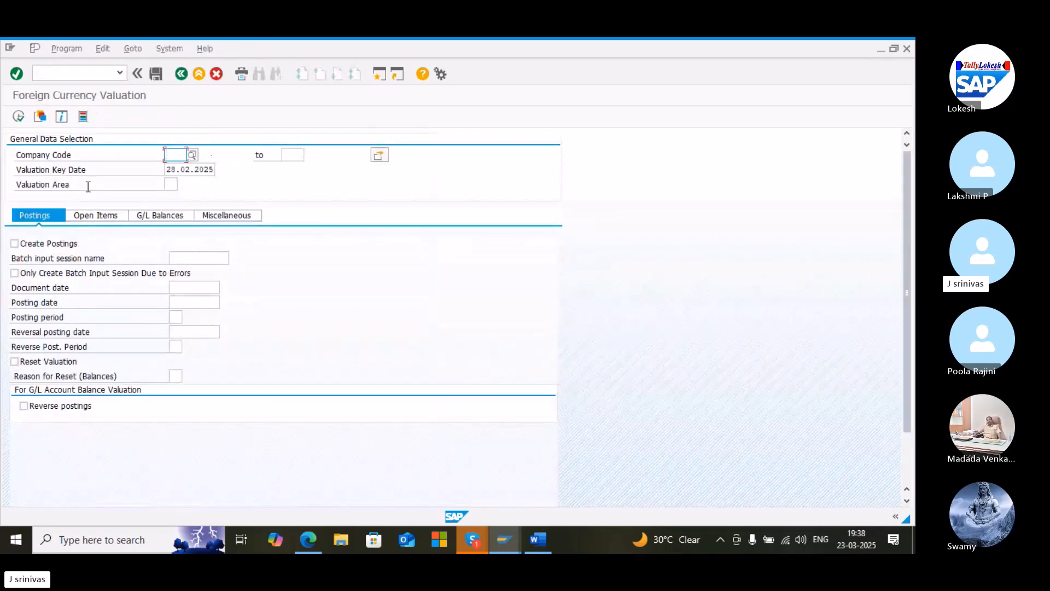
Set the company code to BO12 from the field history and the valuation area to W1
key("BackSpace")
key("Down")
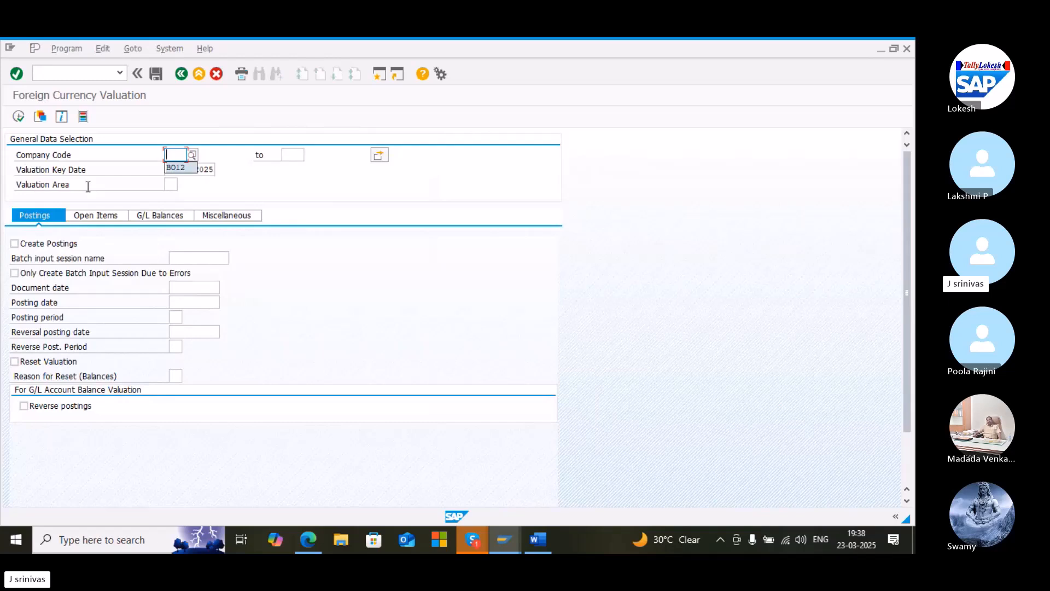
key("Return")
key("Down")
key("Down")
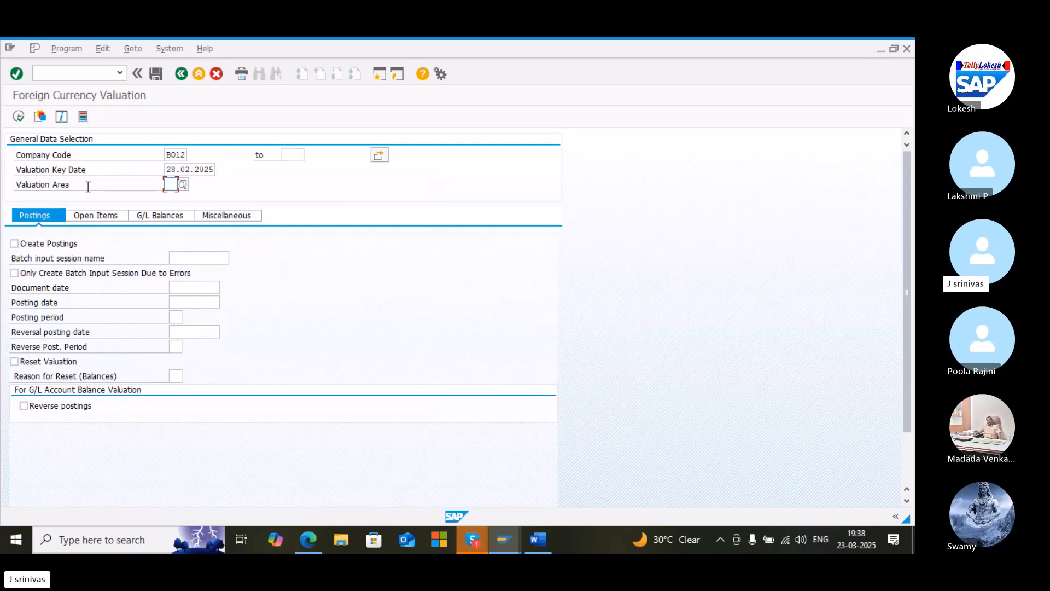
type("w1")
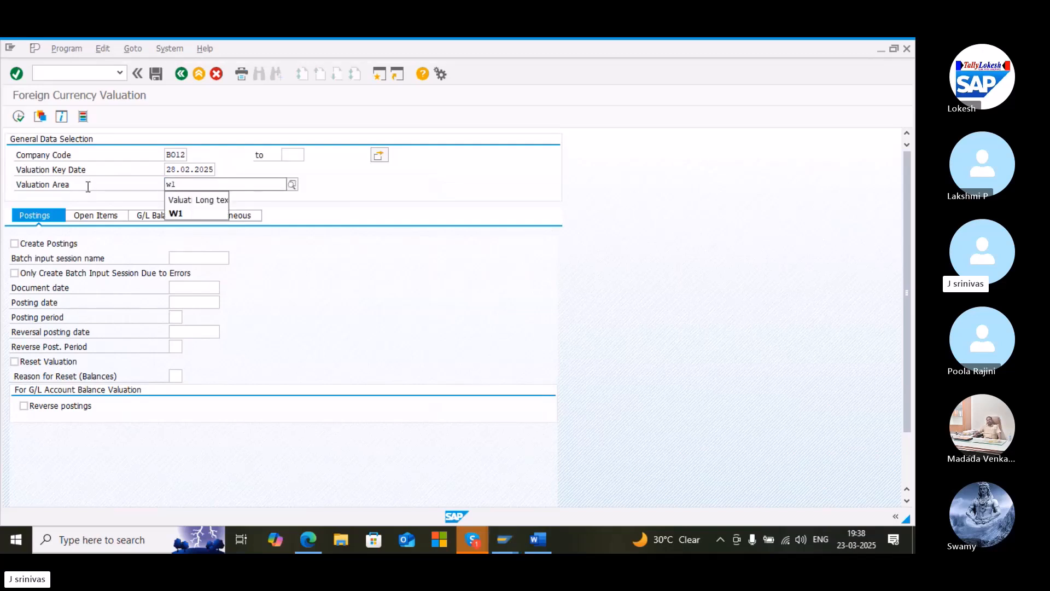
key("Return")
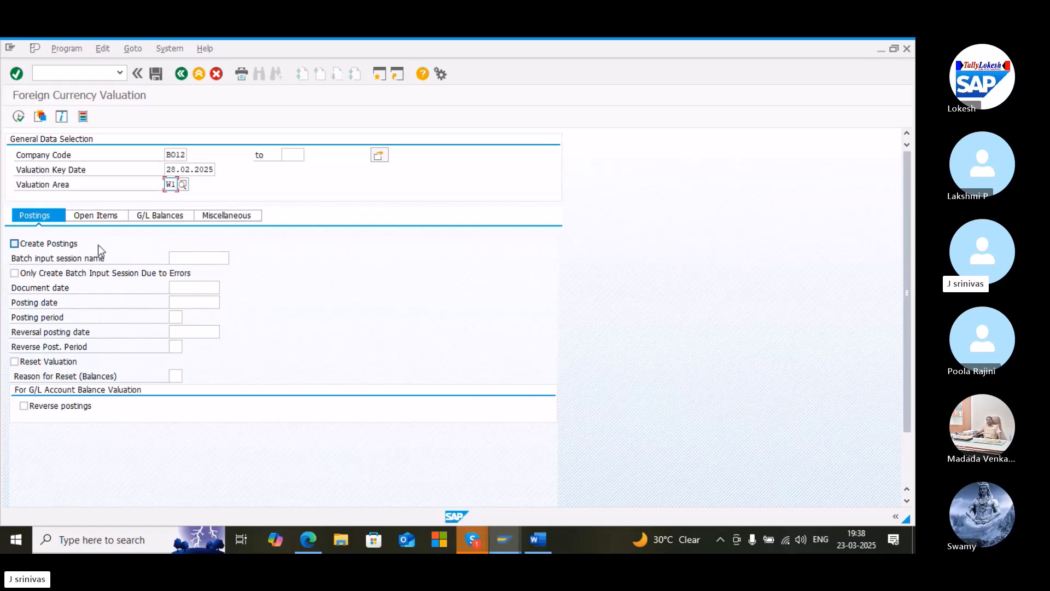
Set the document date and posting date to 28.02.2025 from the field history
left_click(197, 255)
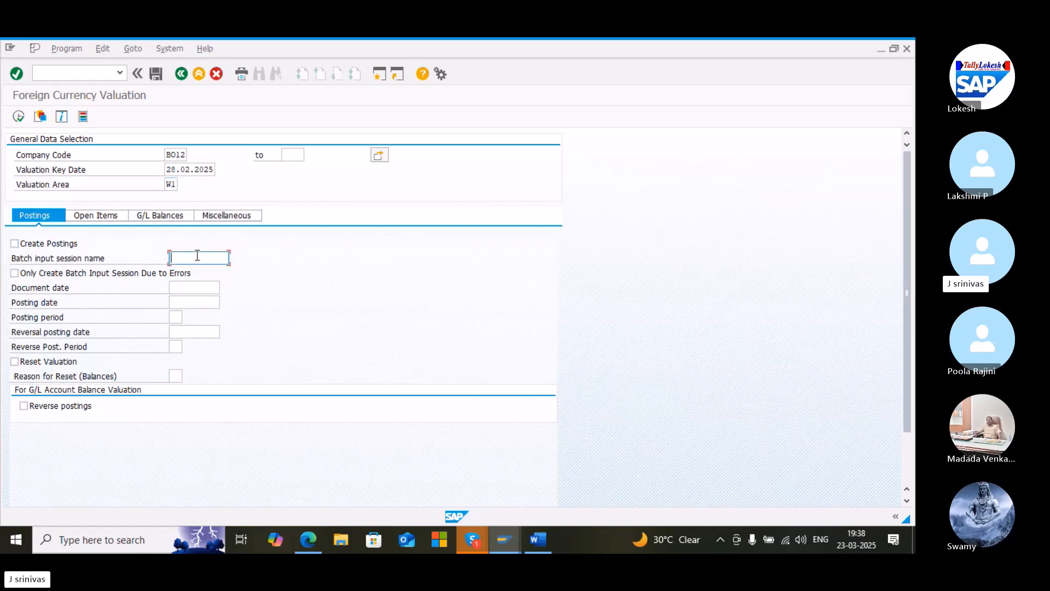
left_click(177, 285)
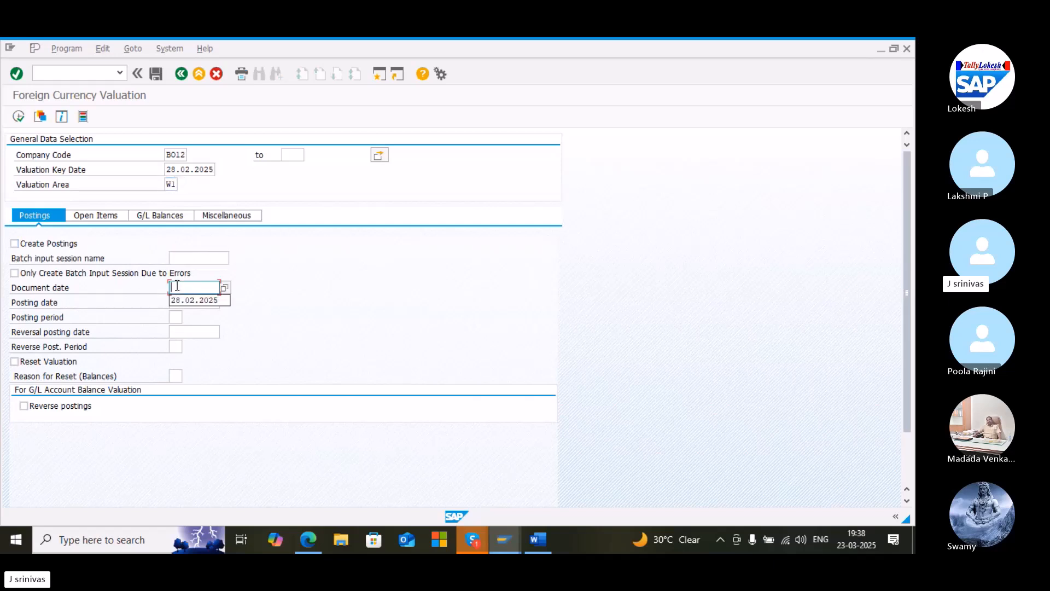
key("Down")
key("Return")
key("Tab")
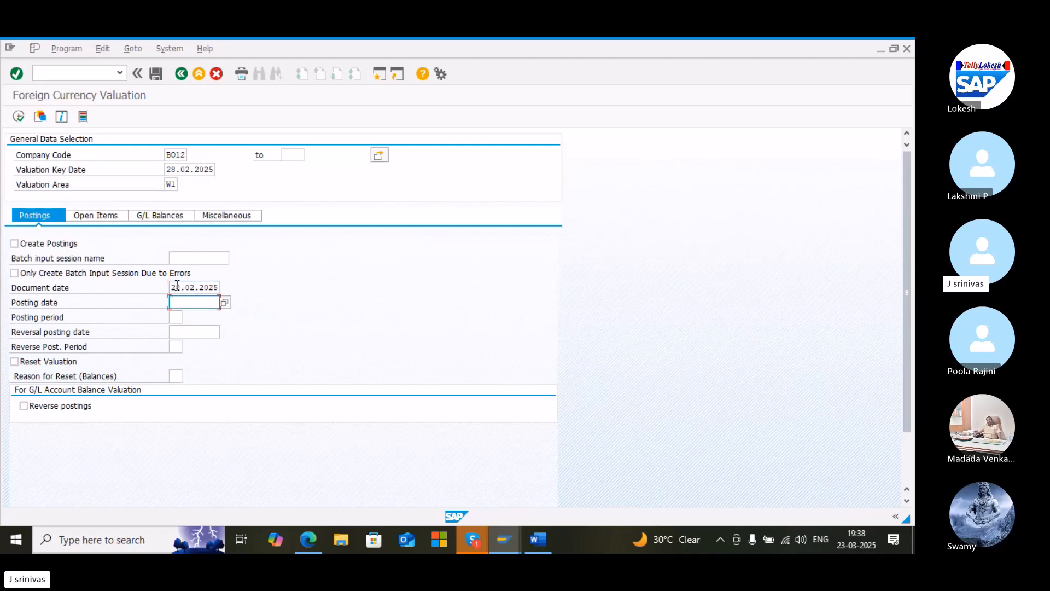
key("Down")
key("Return")
key("Tab")
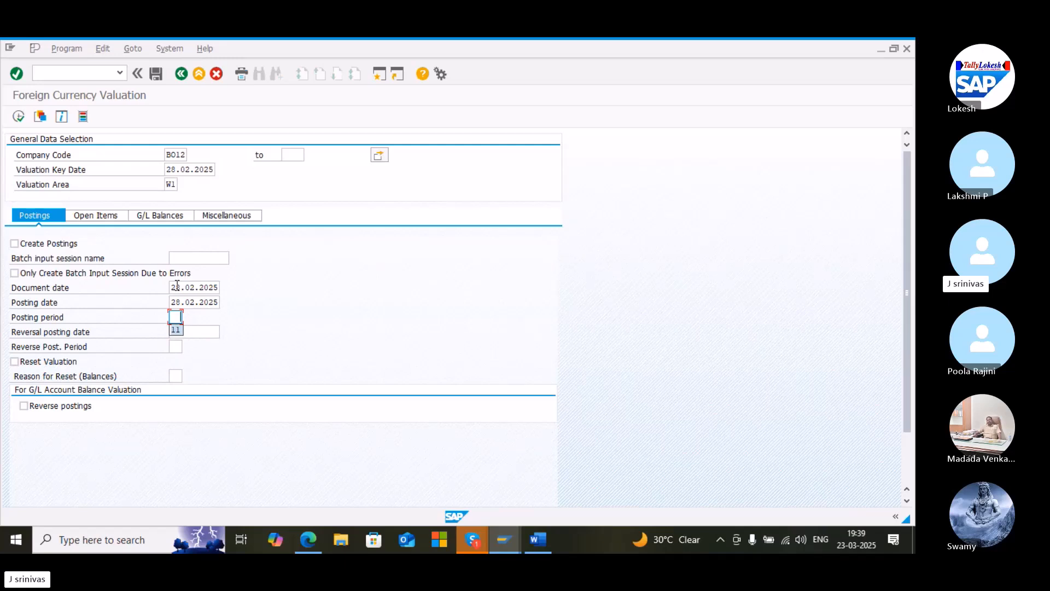
key("Return")
For G/L balances, pick the loan from the bank account 100209 from the lookup and enable Valuate G/L Account Balances
left_click(157, 216)
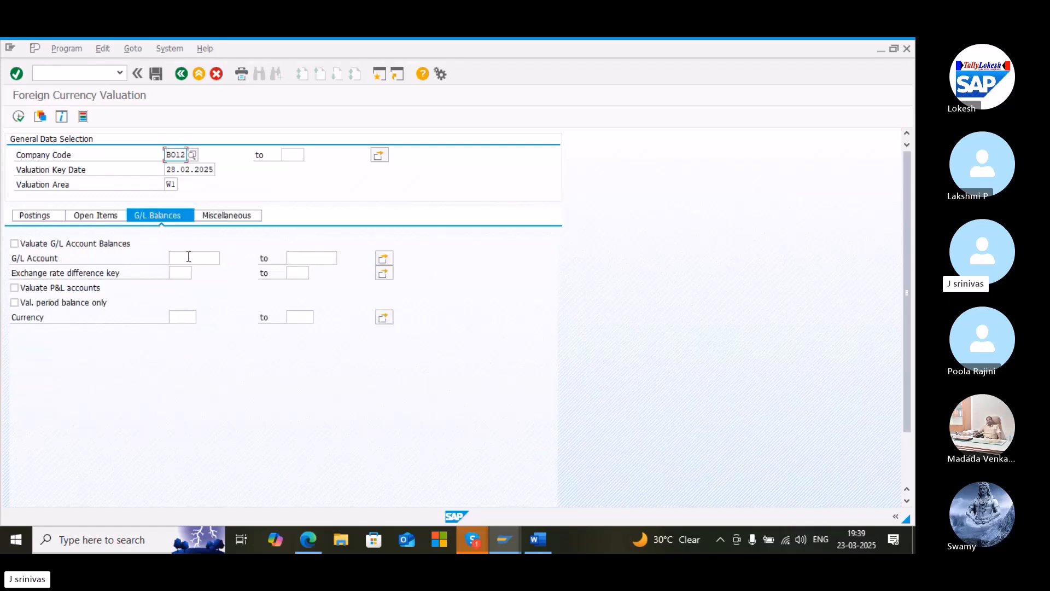
left_click(189, 256)
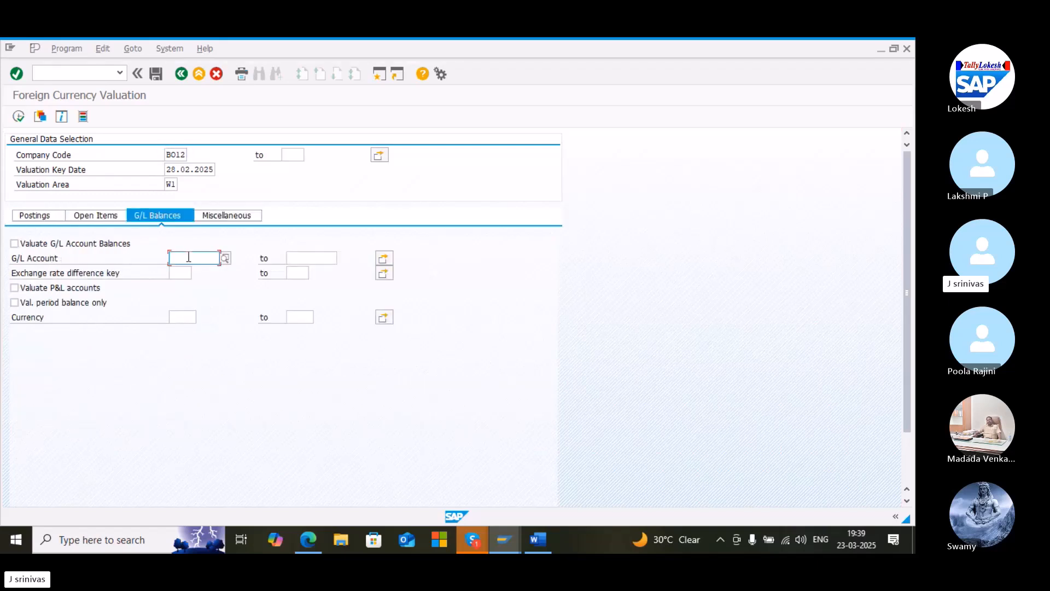
left_click(226, 259)
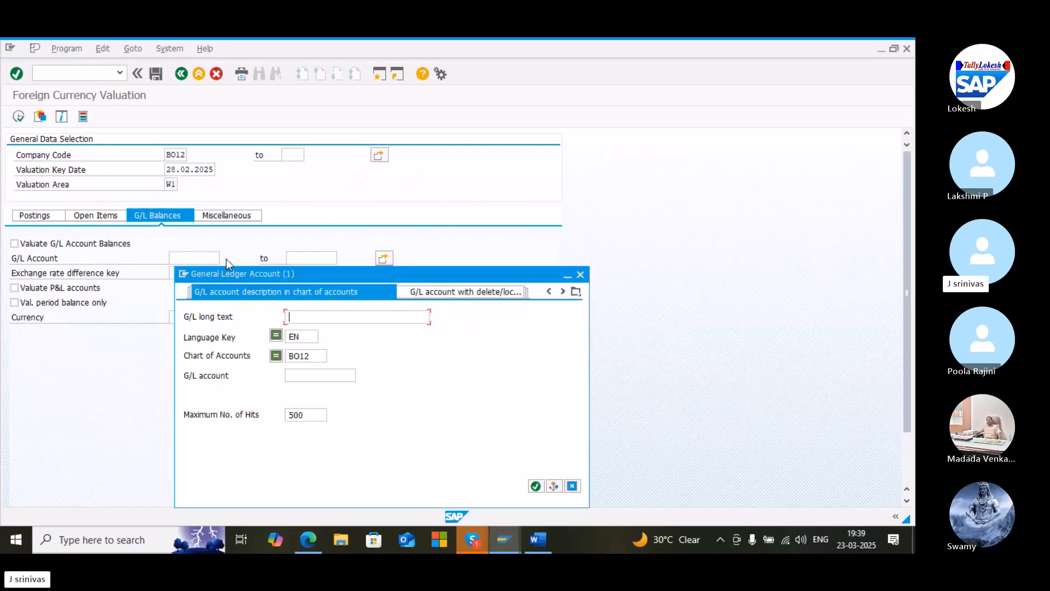
key("Return")
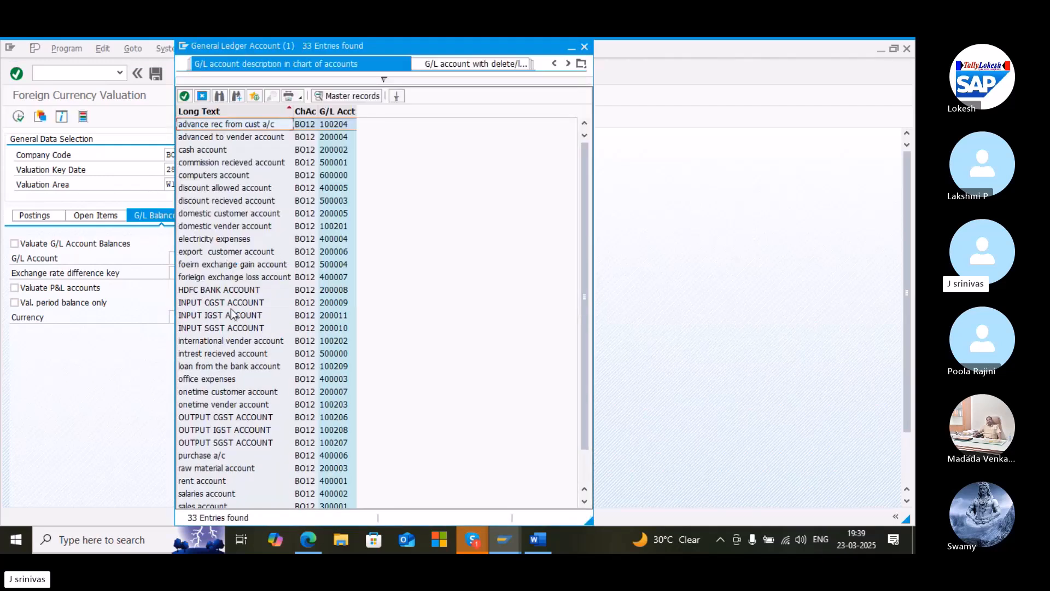
double_click(238, 370)
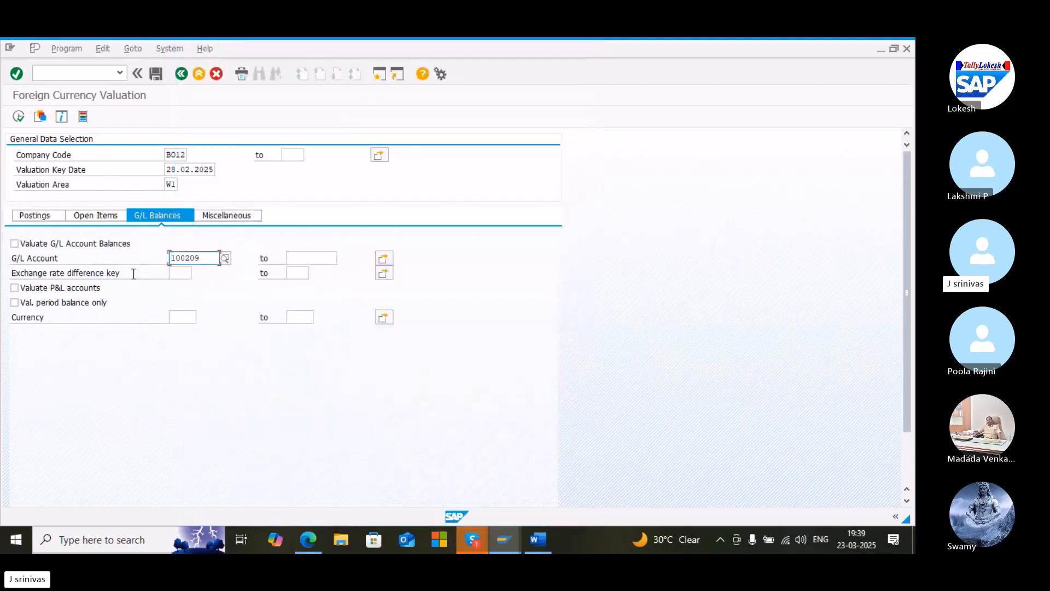
left_click(15, 244)
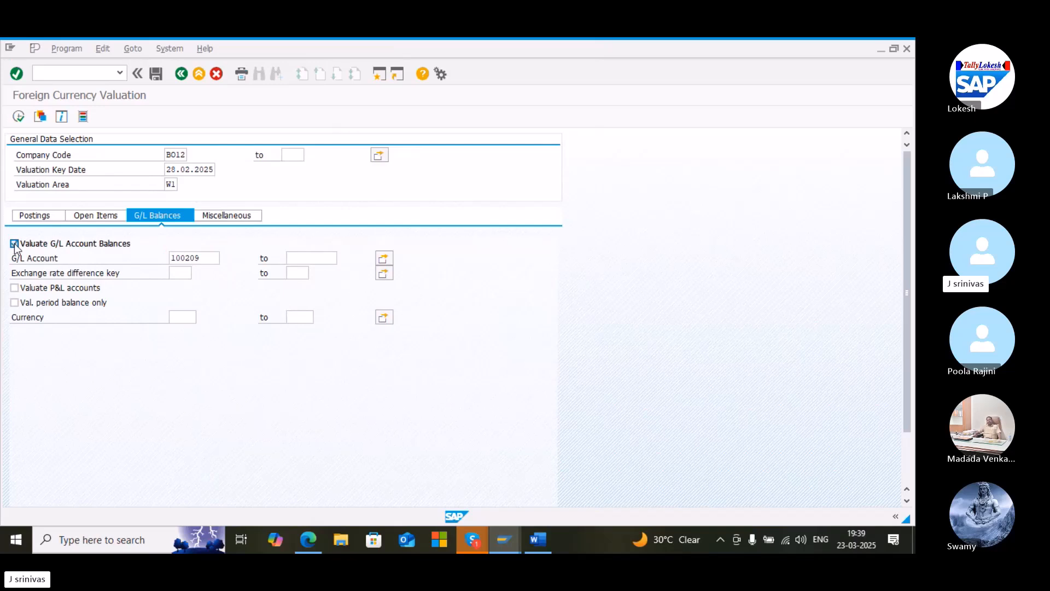
Name the batch input session uadibo12, starting from an earlier session name in the history
left_click(89, 216)
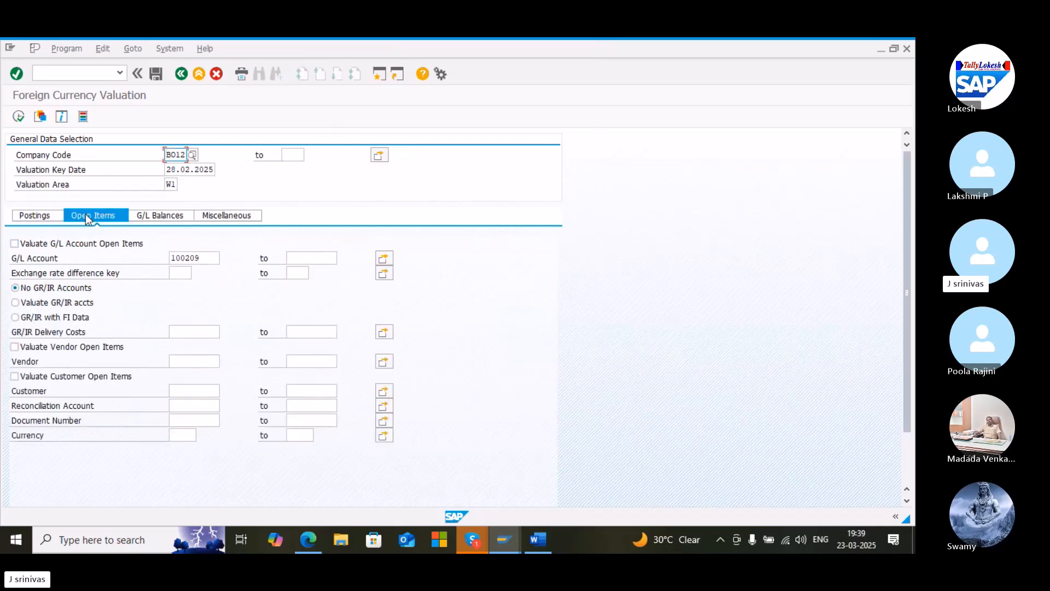
left_click(29, 214)
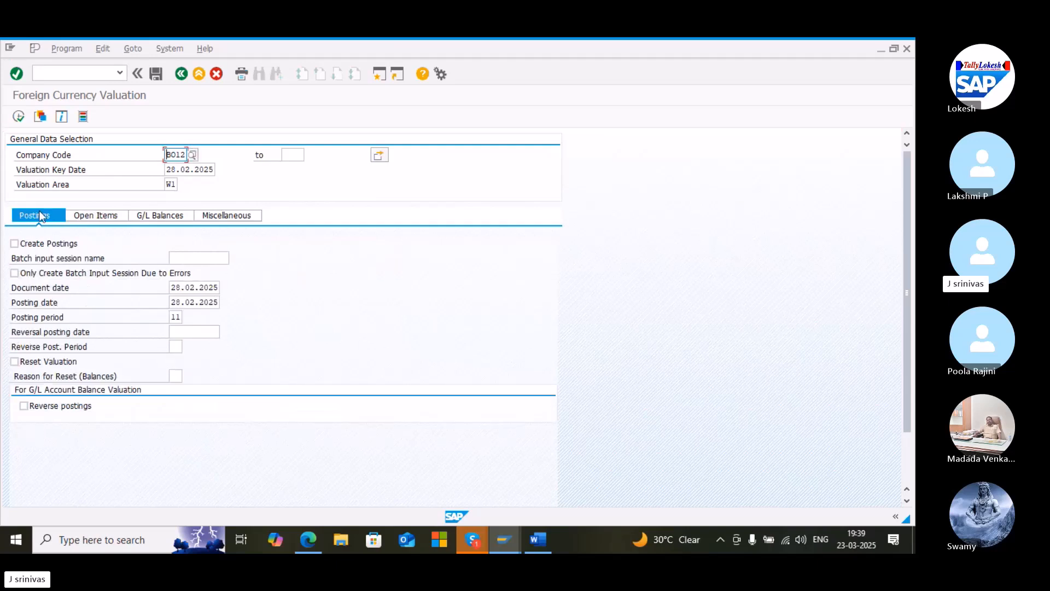
left_click(182, 261)
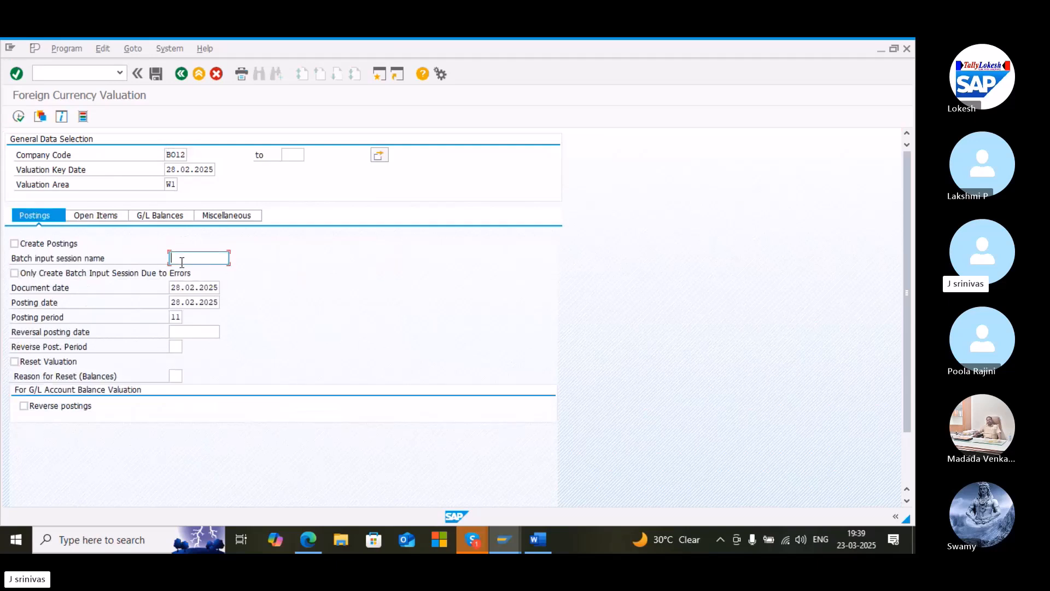
left_click(182, 261)
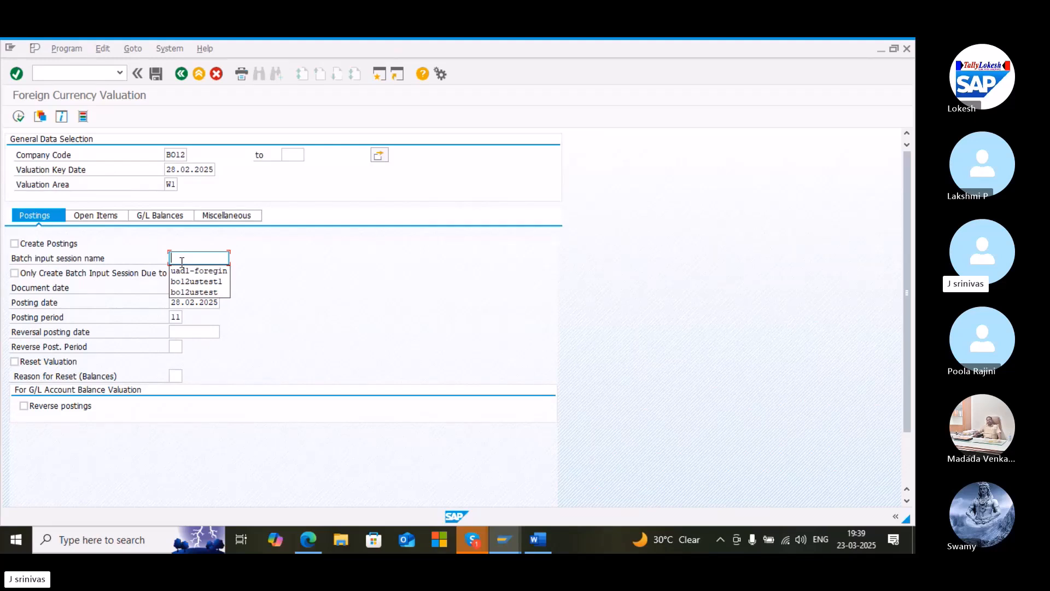
key("Down")
key("Down")
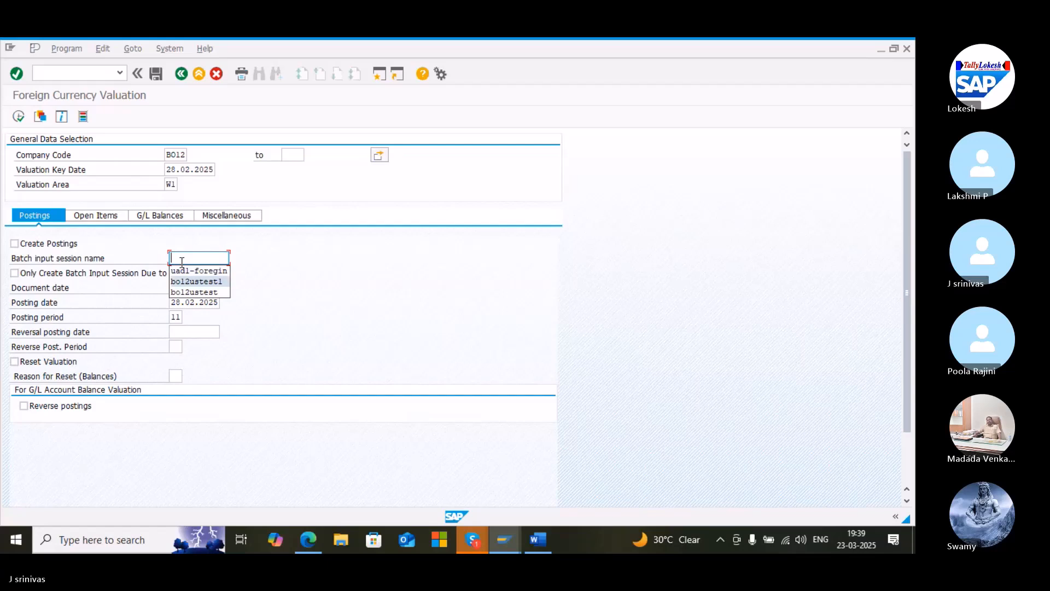
key("Down")
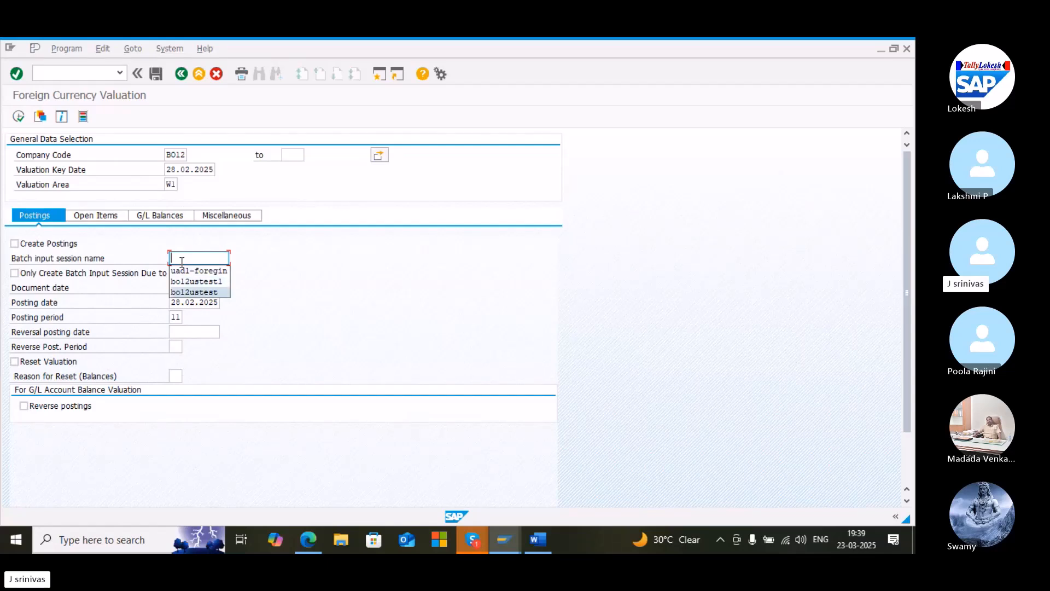
key("Up")
key("Up")
key("Return")
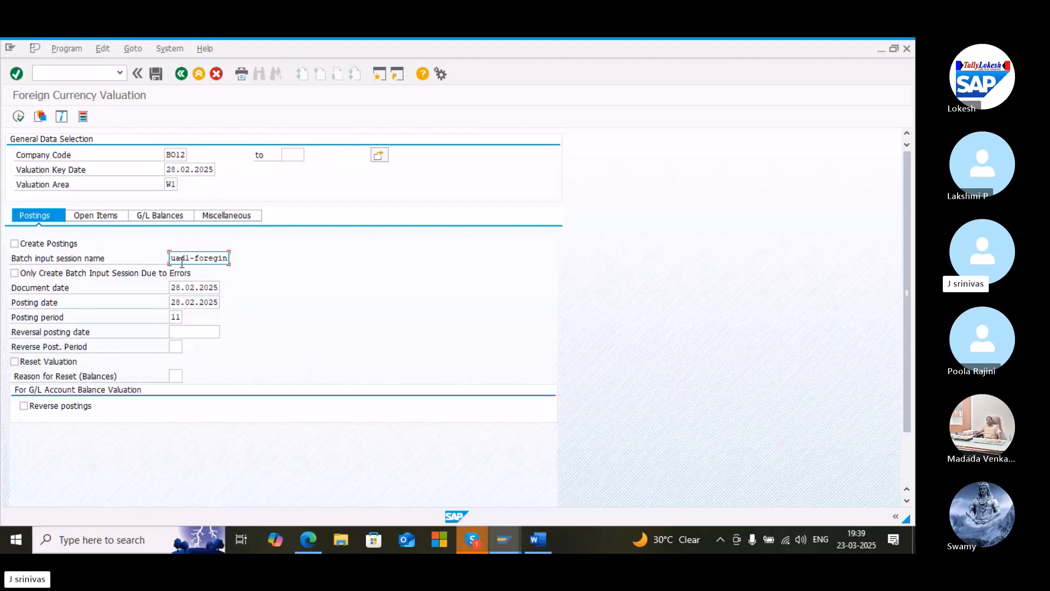
key("BackSpace")
key("BackSpace")
key("BackSpace")
key("BackSpace")
key("BackSpace")
key("BackSpace")
key("BackSpace")
key("BackSpace")
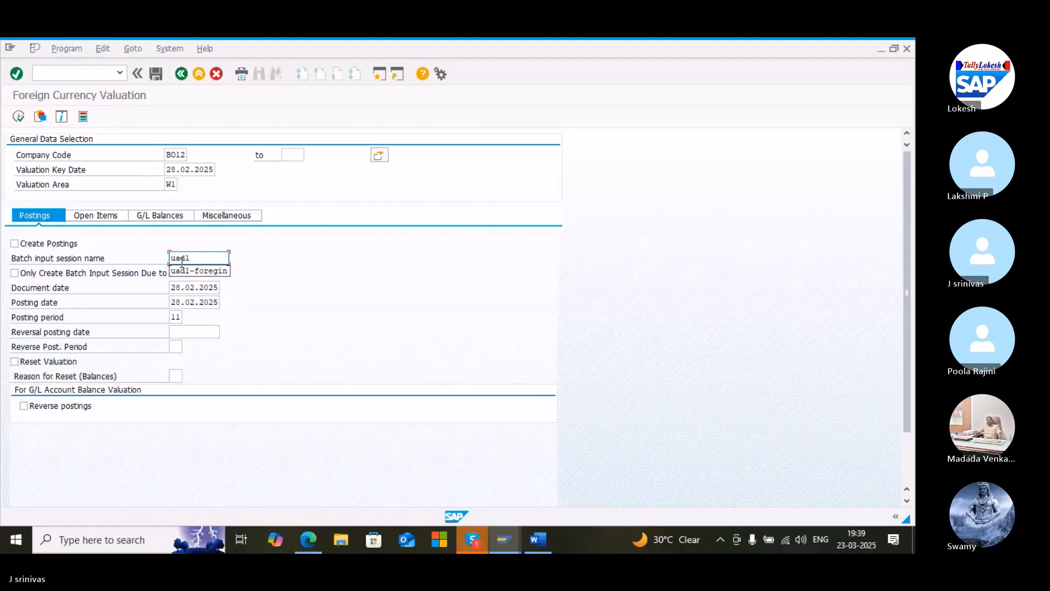
type("bo12")
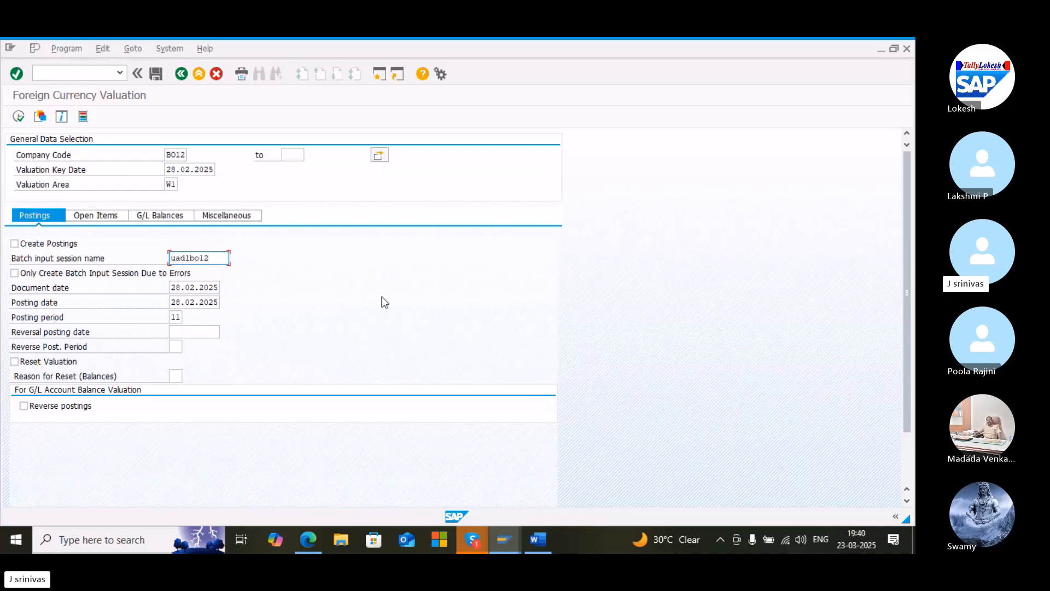
Enable Create Postings and execute the foreign currency valuation
left_click(15, 246)
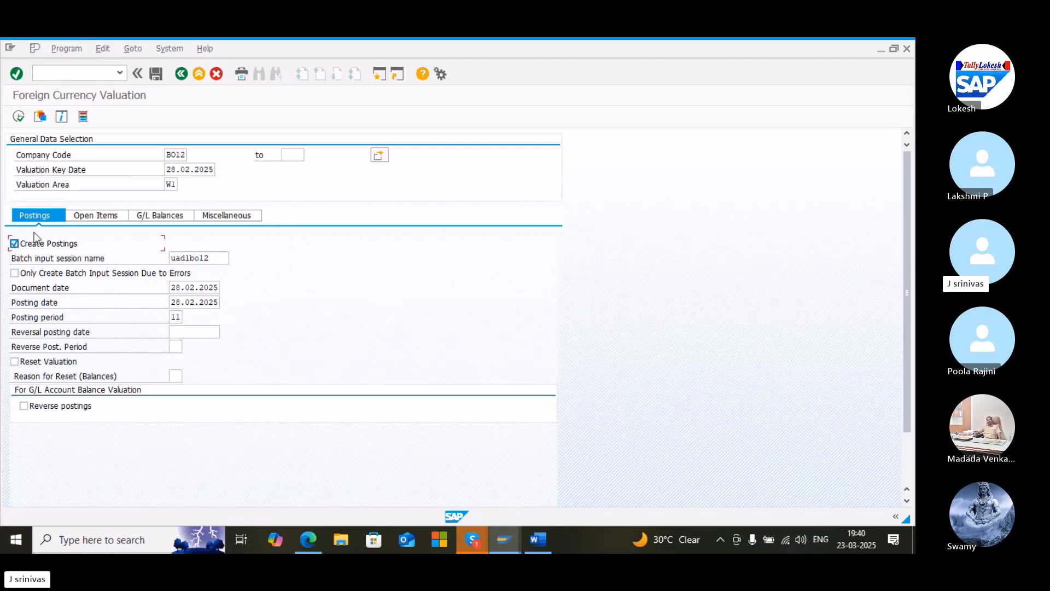
left_click(20, 117)
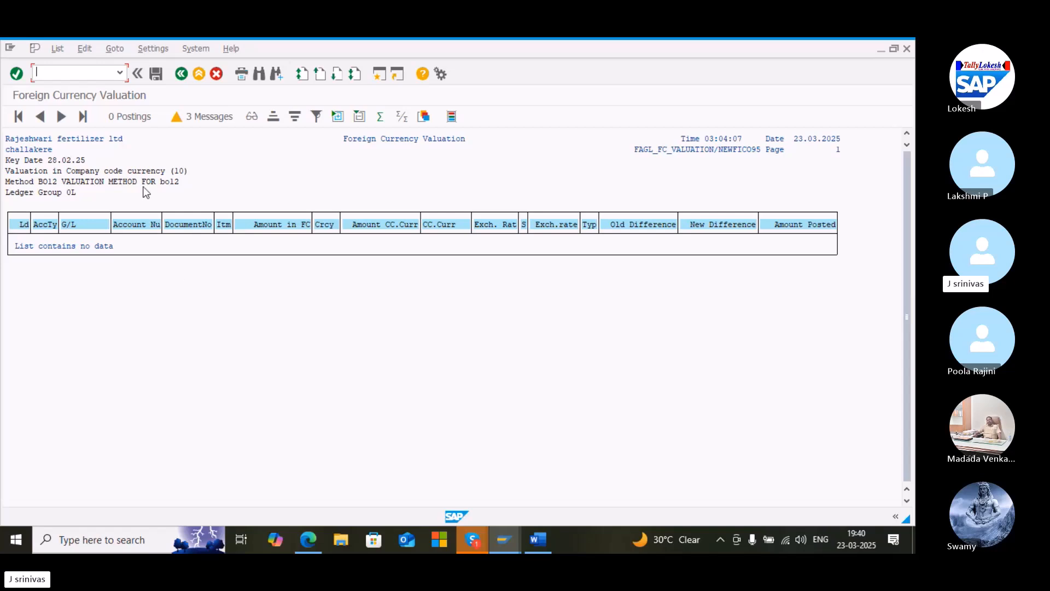
left_click(69, 76)
type("/")
type("n")
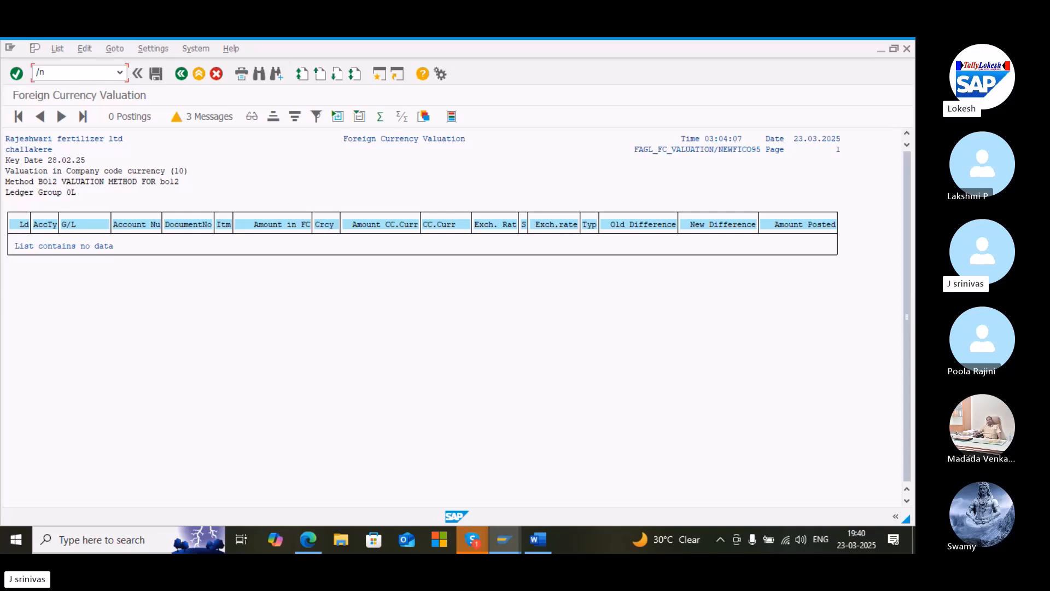
key("BackSpace")
key("BackSpace")
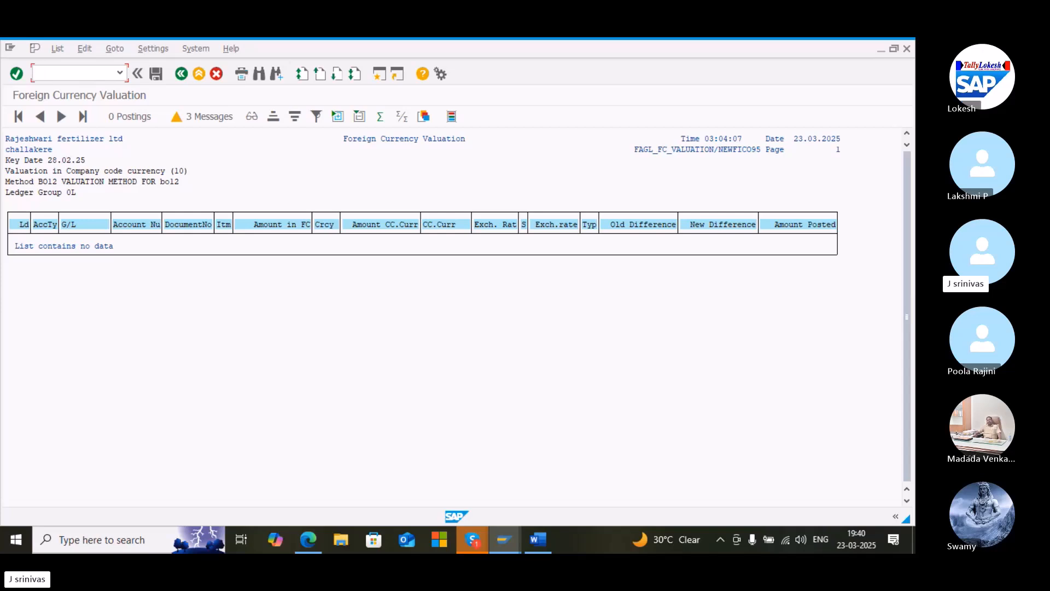
Open the valuation messages, view the long text of the no-balances message, select its message number and switch to the browser
left_click(216, 119)
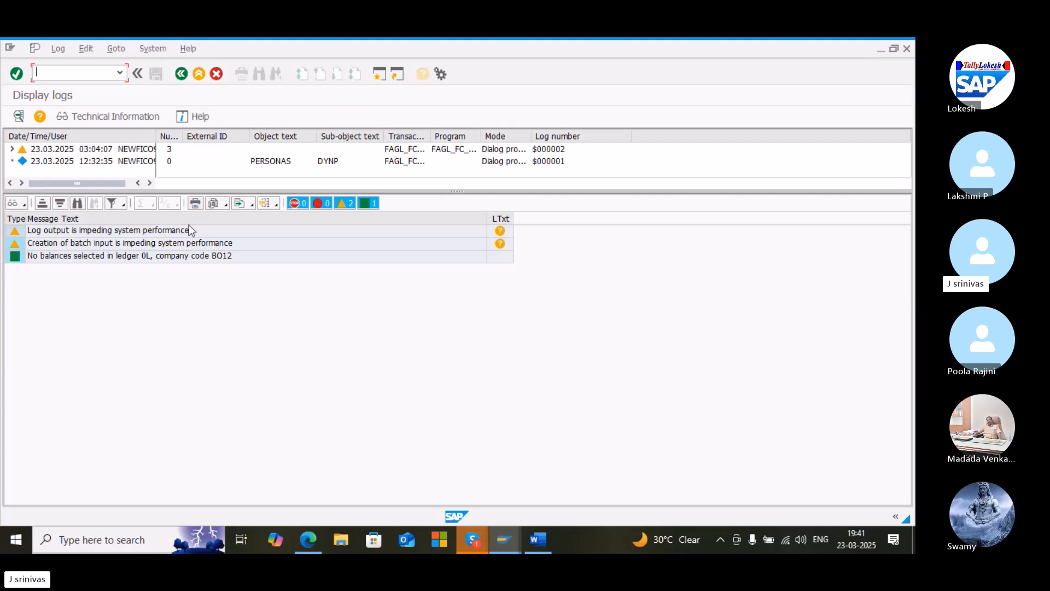
double_click(123, 264)
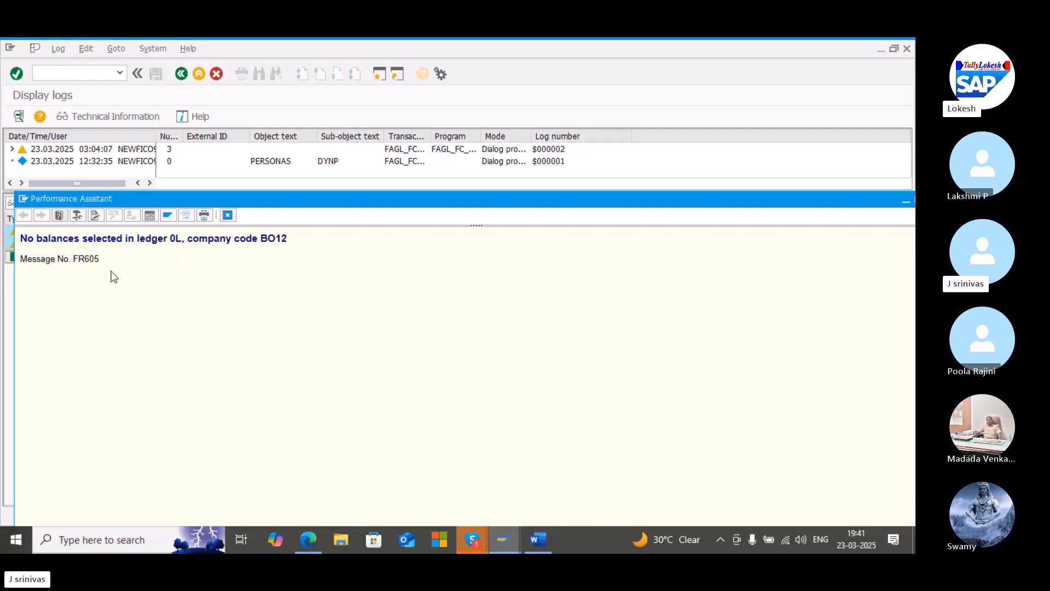
left_click_drag(99, 259, 1, 263)
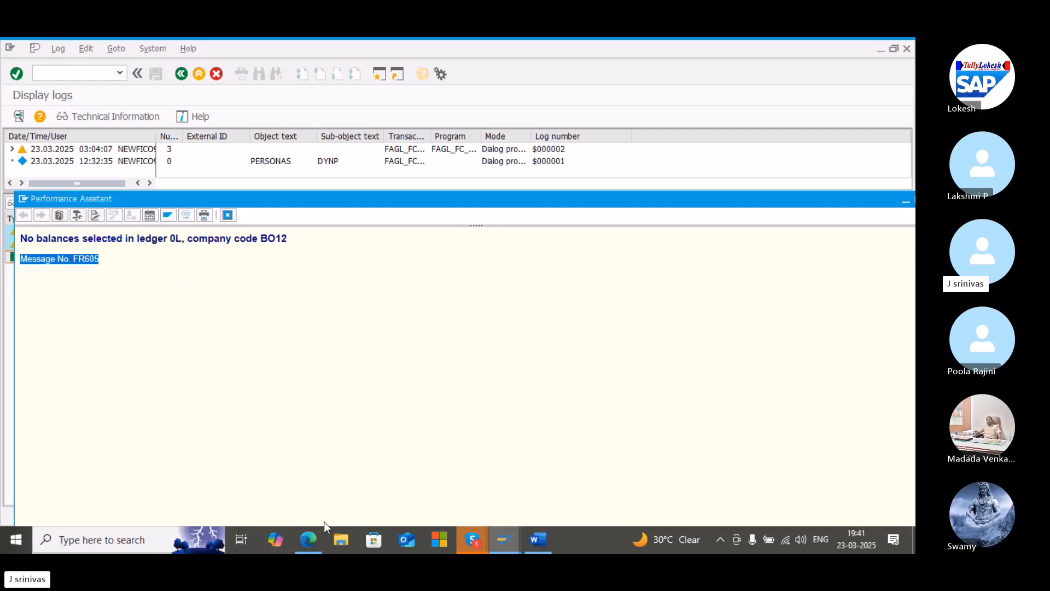
left_click(310, 540)
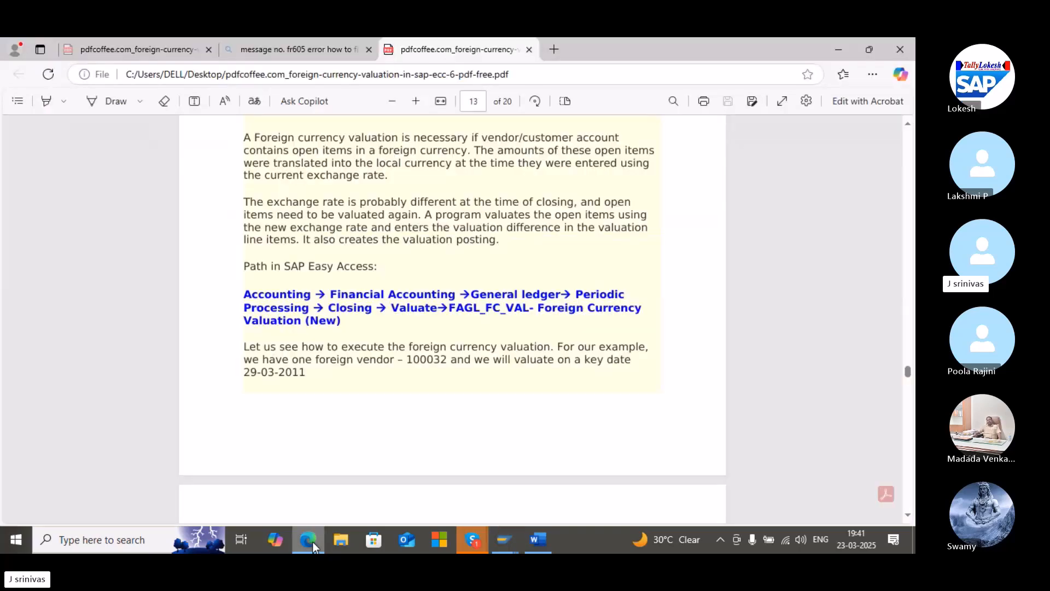
Switch to the web search tab and scroll through the results for the FR605 error message
left_click(302, 52)
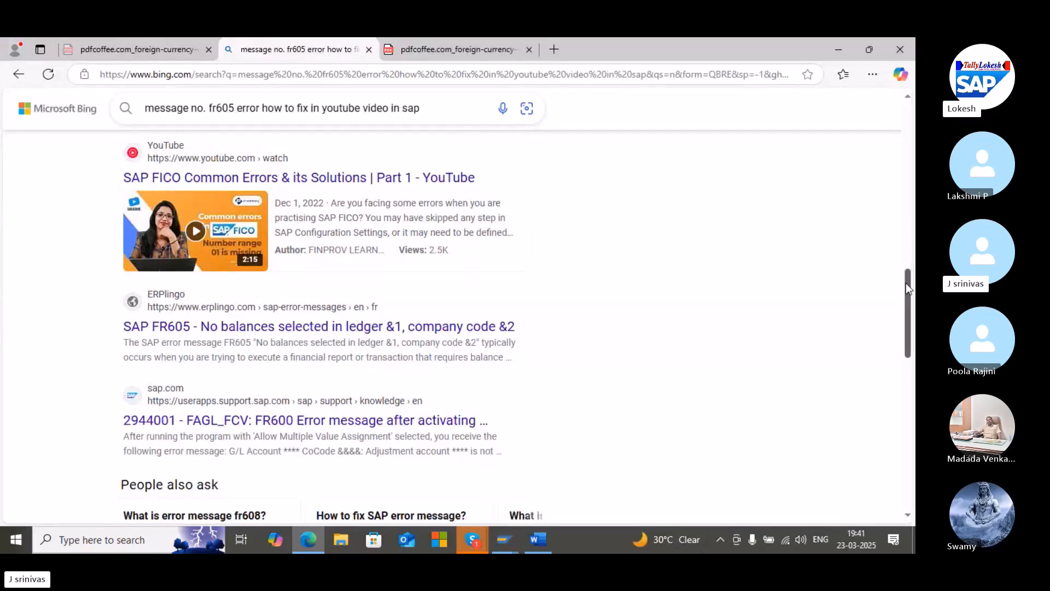
left_click_drag(908, 284, 908, 119)
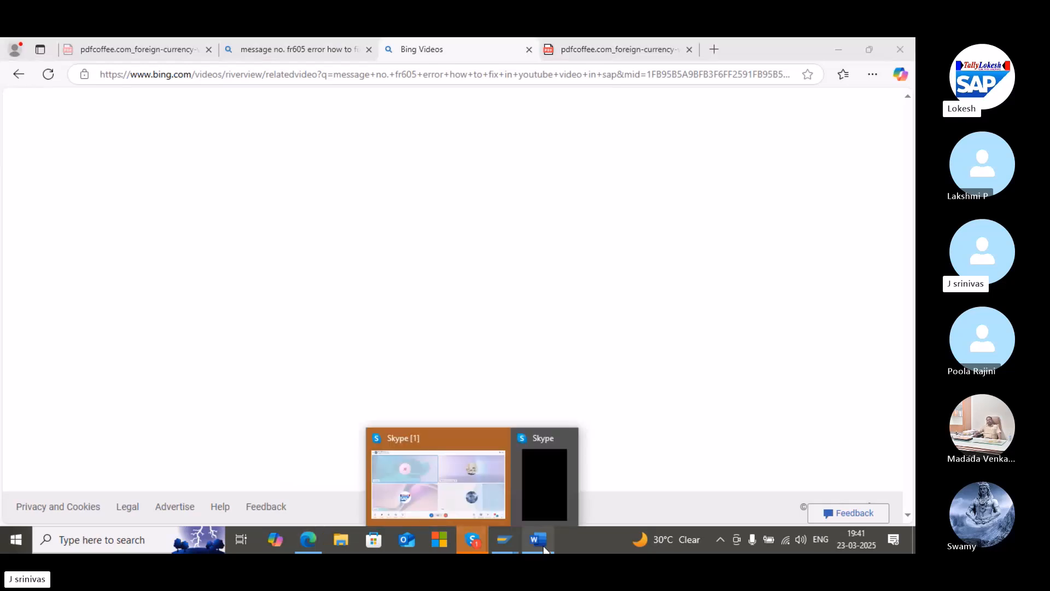
Switch to the Skype call, toggle the microphone and confirm stopping the screen share
left_click(482, 511)
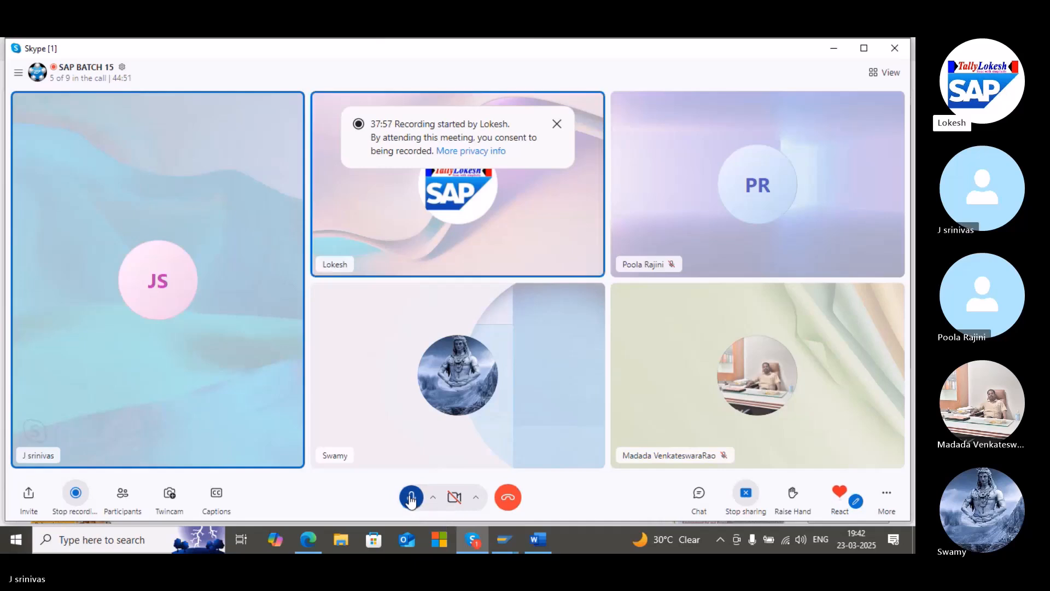
left_click(411, 498)
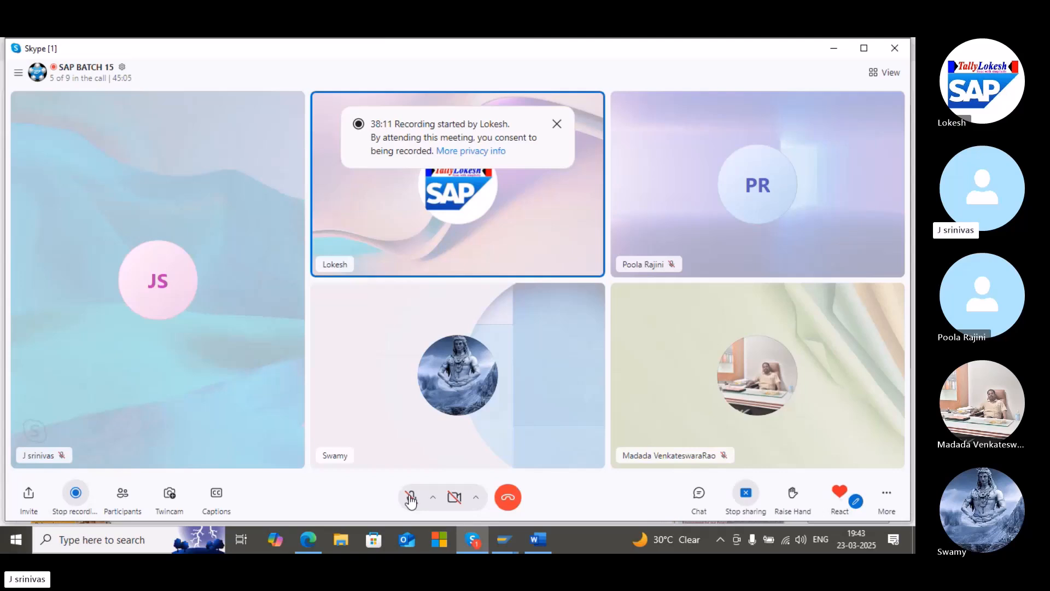
left_click(411, 497)
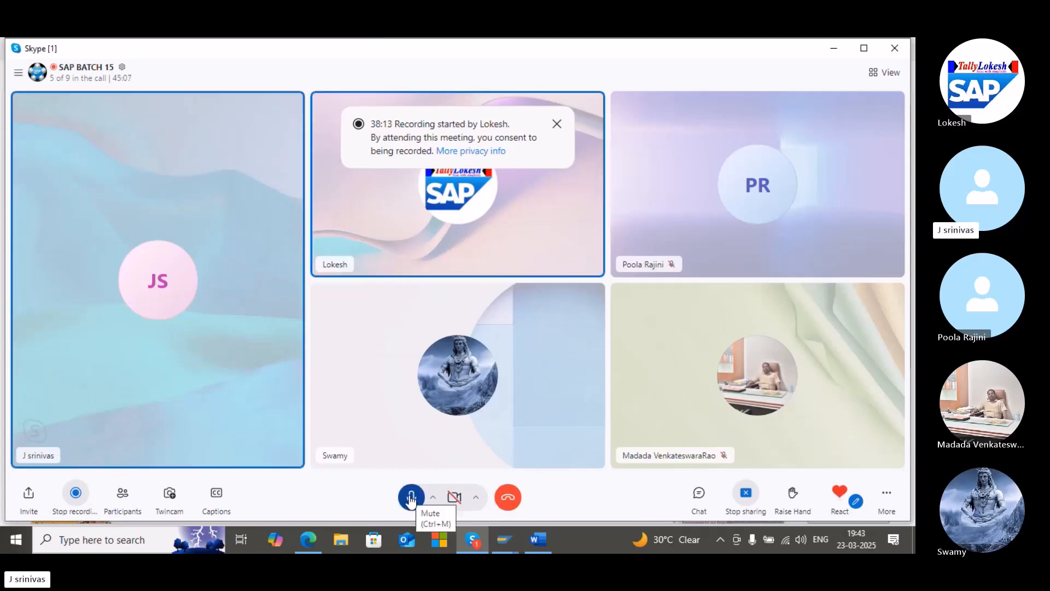
left_click(747, 496)
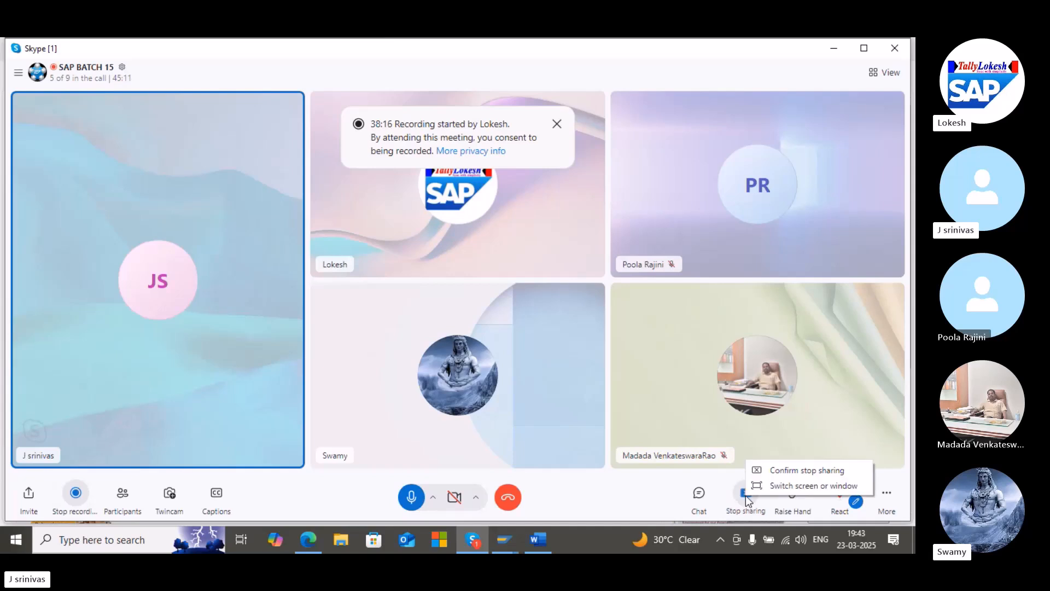
left_click(780, 475)
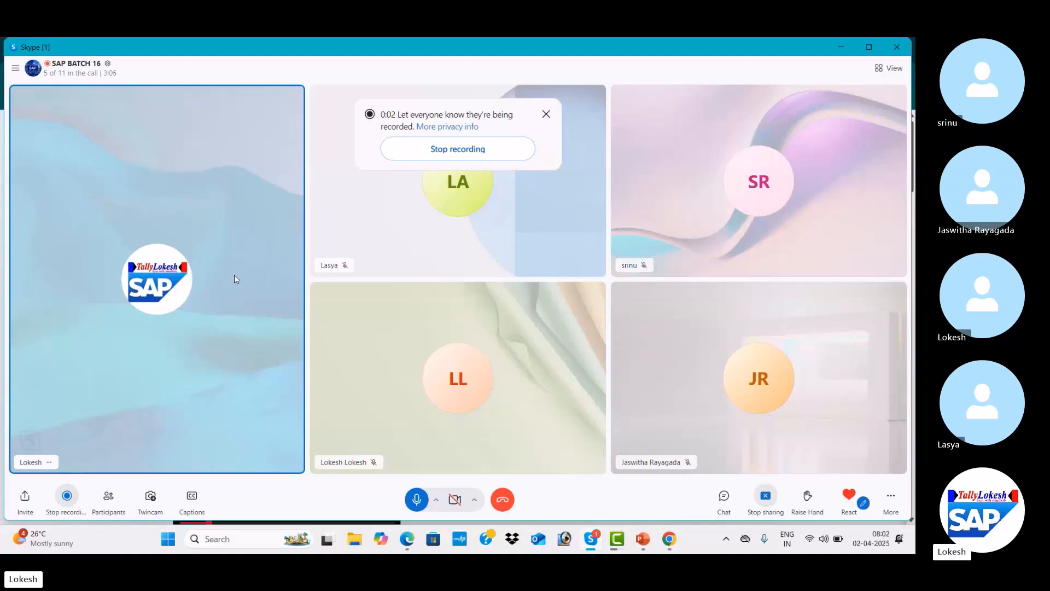
Open the call participants list, ring everyone not on the call, and close the list
left_click(108, 496)
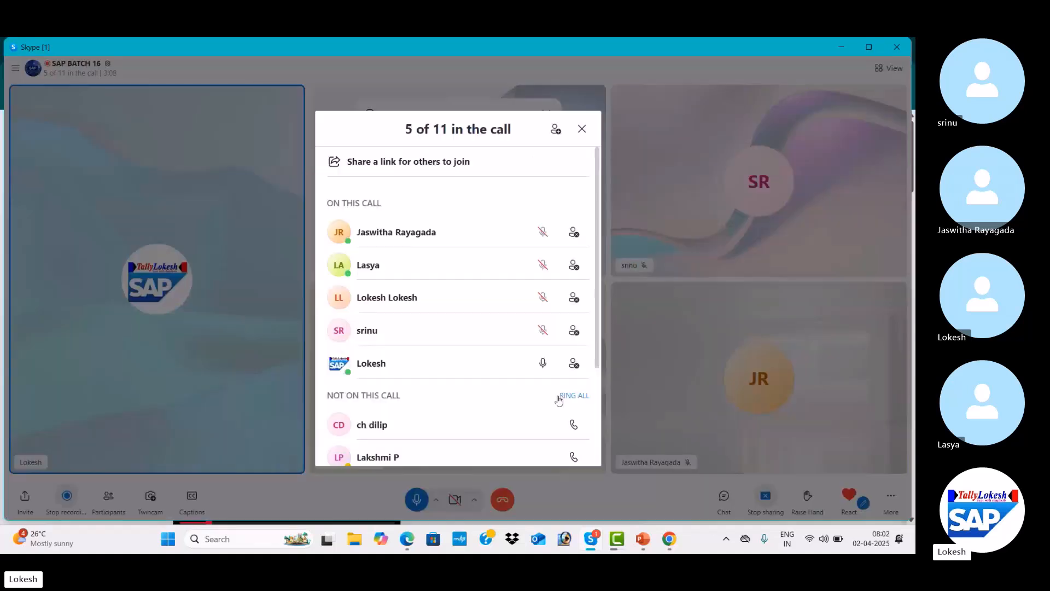
left_click(581, 400)
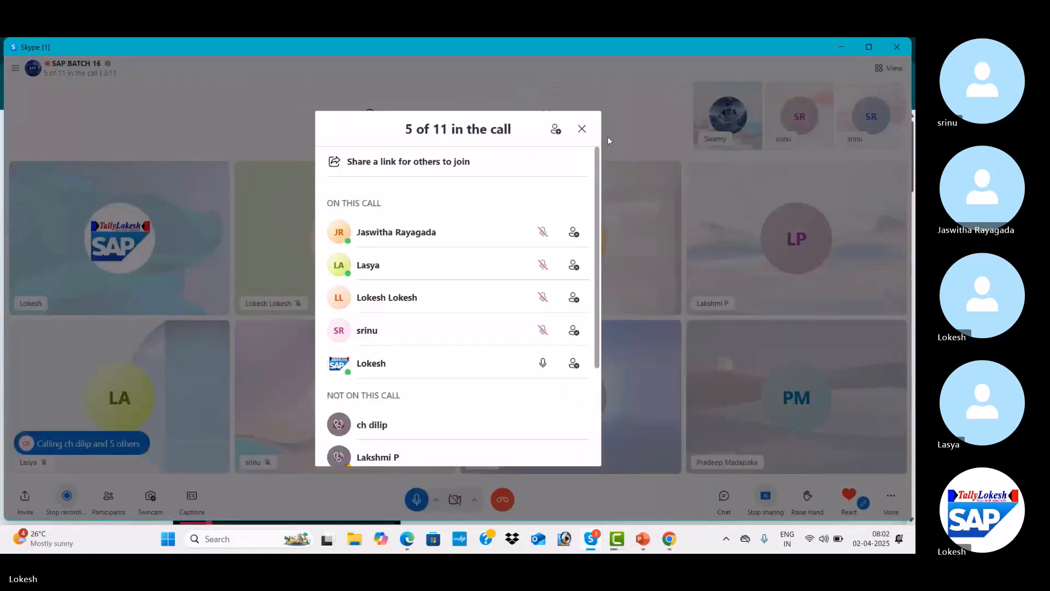
left_click(582, 129)
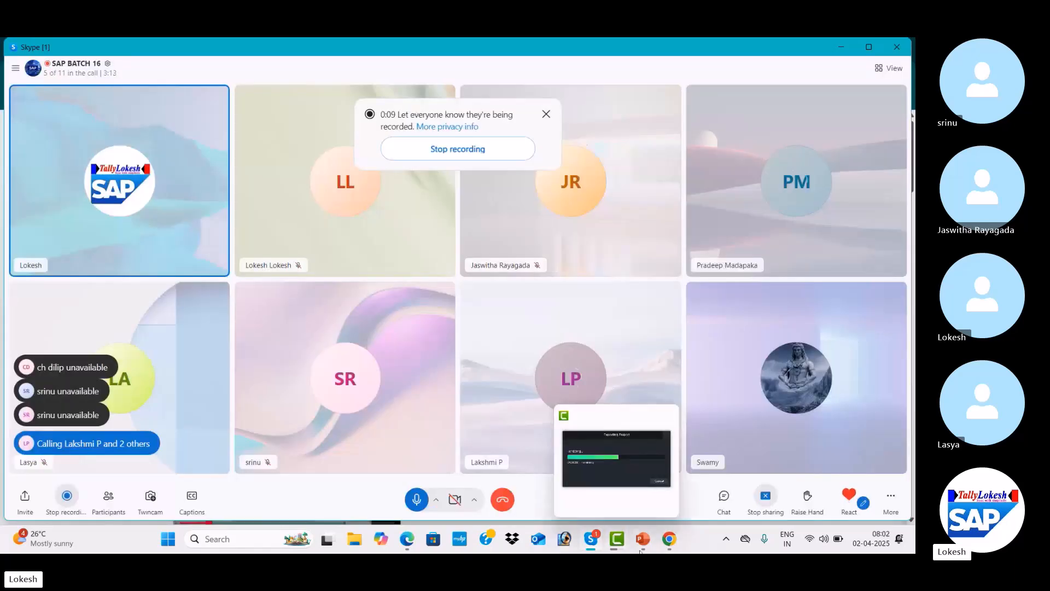
Switch to the TALLY LOKESH YouTube channel and browse its Videos tab
mouse_move(667, 541)
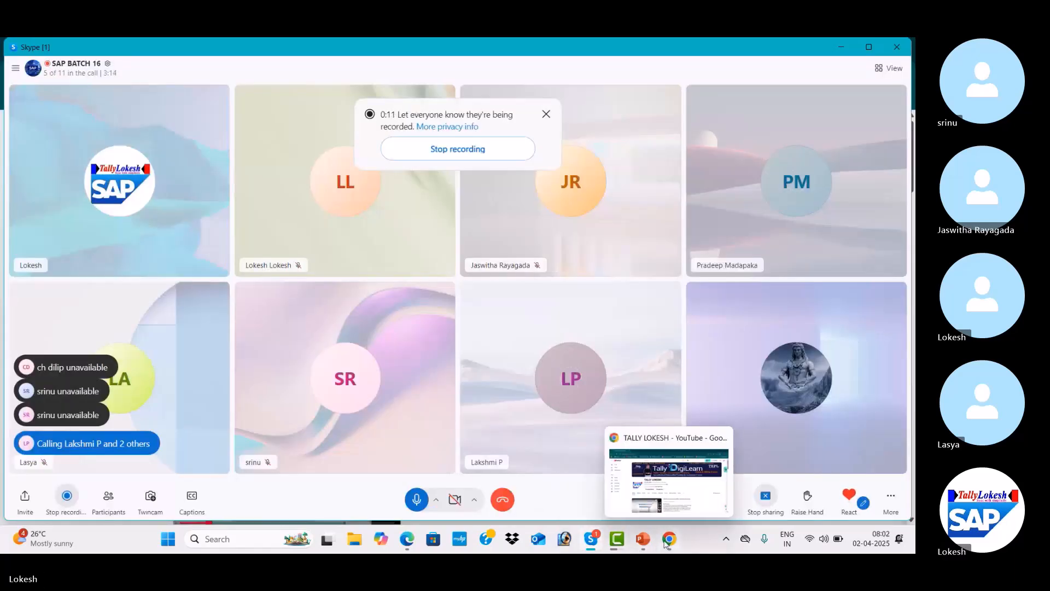
left_click(687, 481)
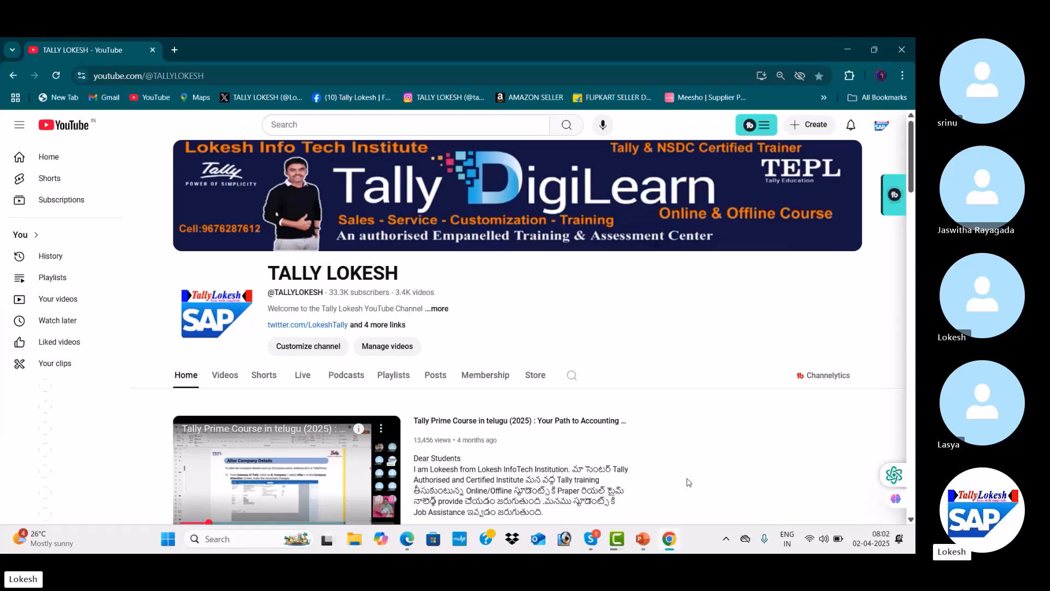
left_click_drag(913, 174, 914, 227)
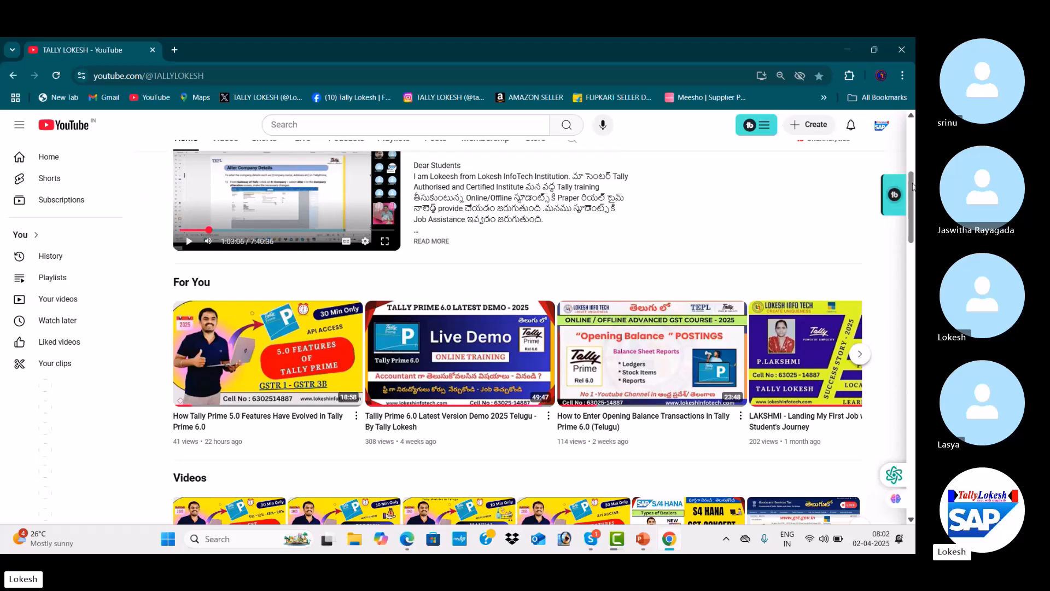
mouse_move(913, 189)
left_mouse_down()
mouse_move(914, 149)
mouse_move(915, 176)
left_mouse_up()
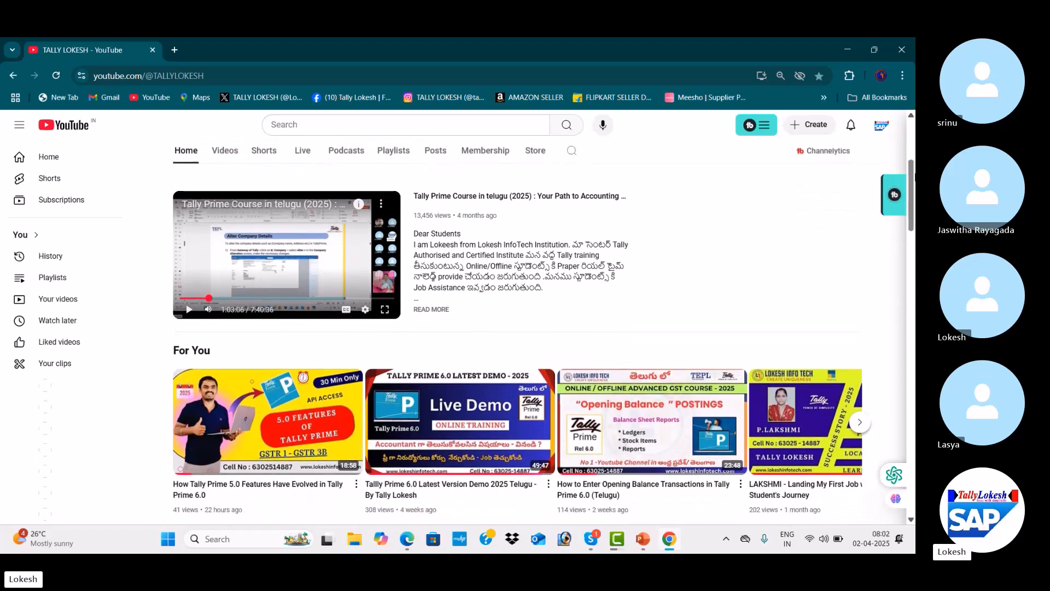
left_click(235, 155)
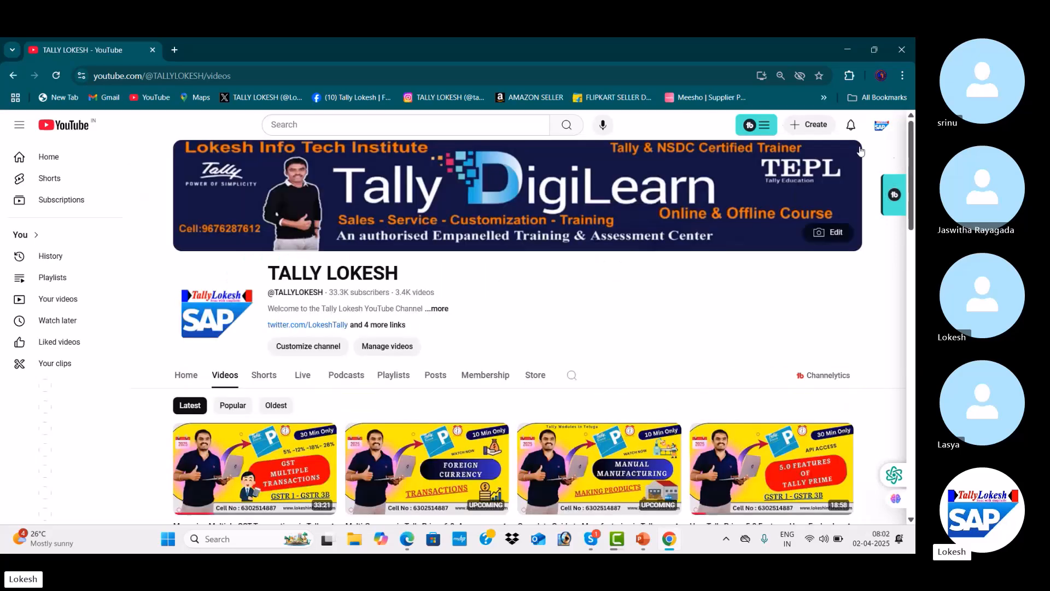
left_click_drag(913, 165, 912, 198)
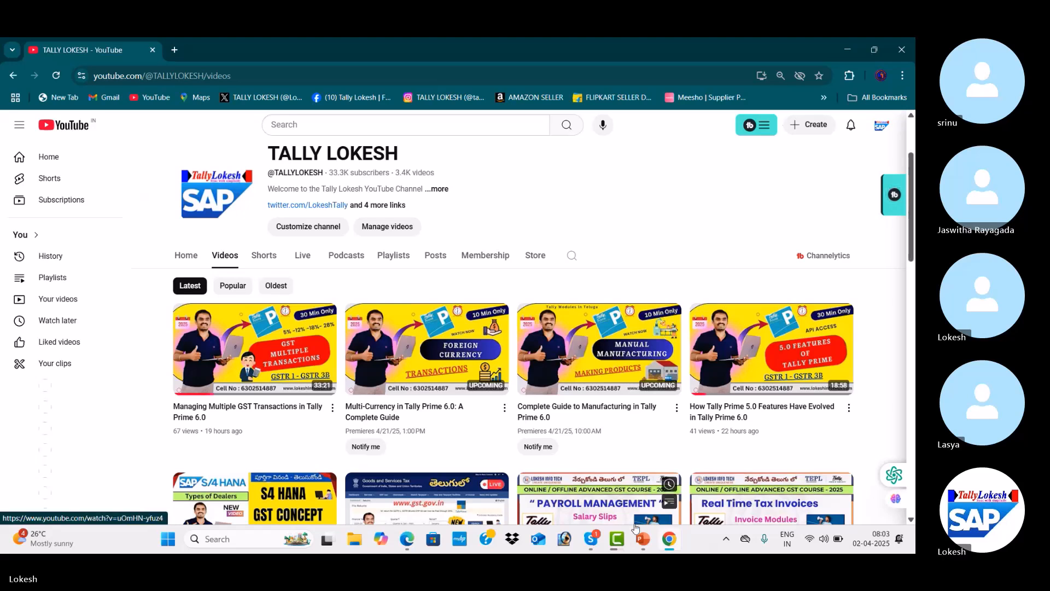
Switch to the Customer Incoming Payment Clearing presentation and start the slide show
mouse_move(645, 542)
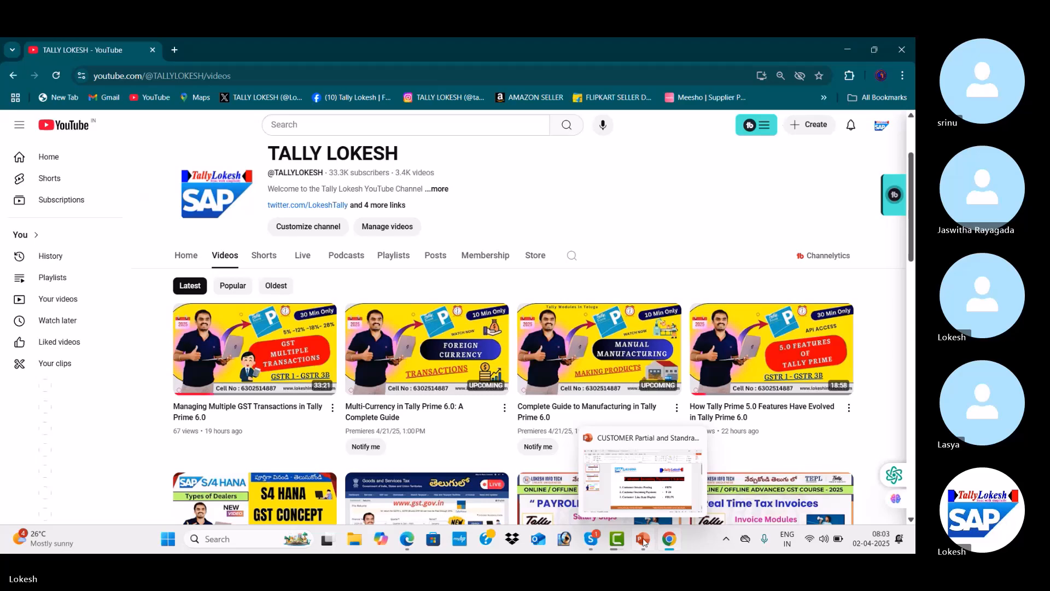
left_click(643, 540)
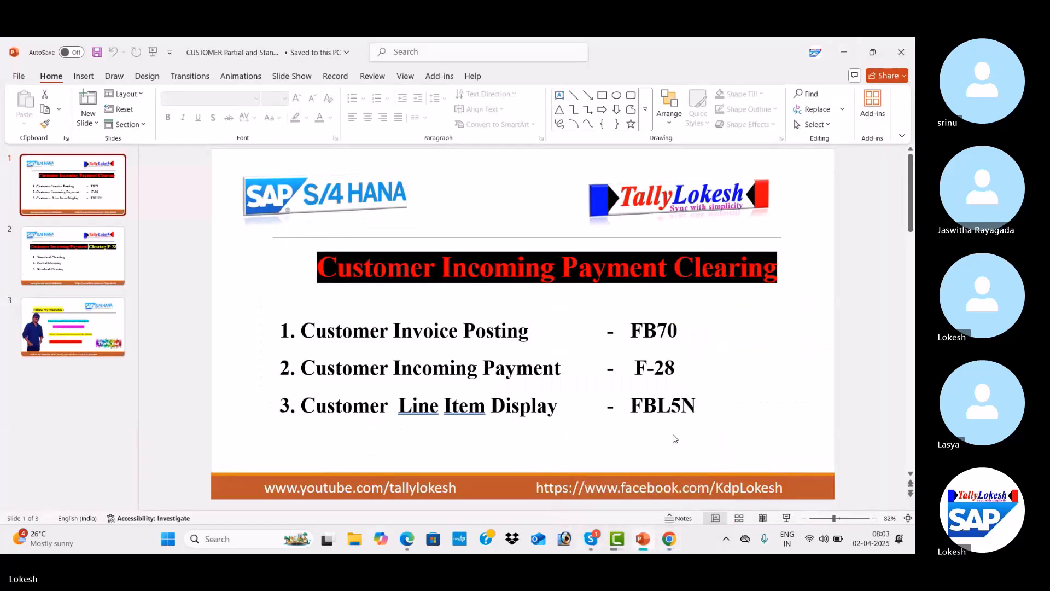
left_click(785, 520)
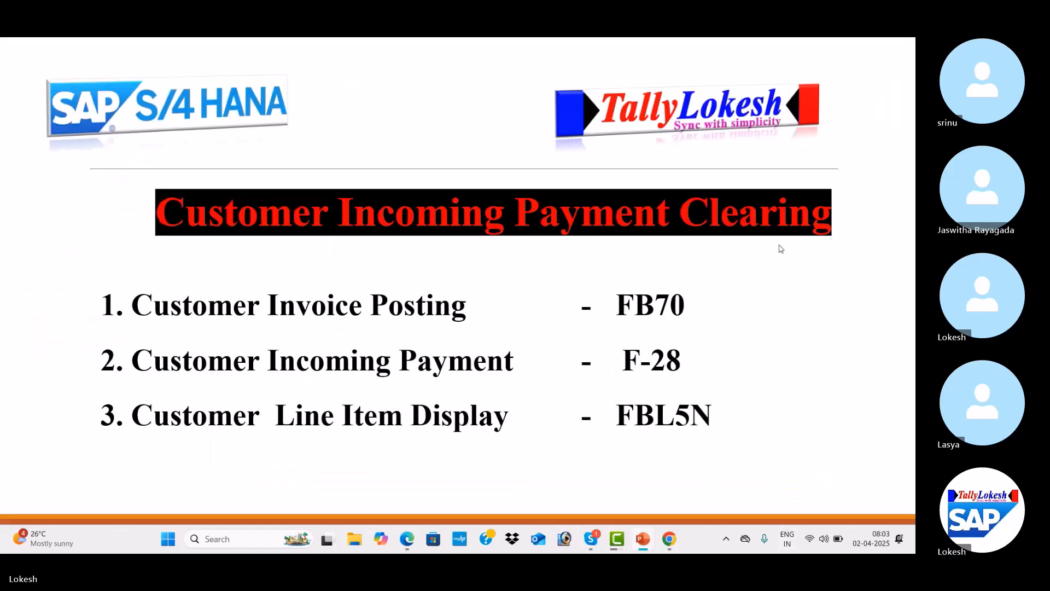
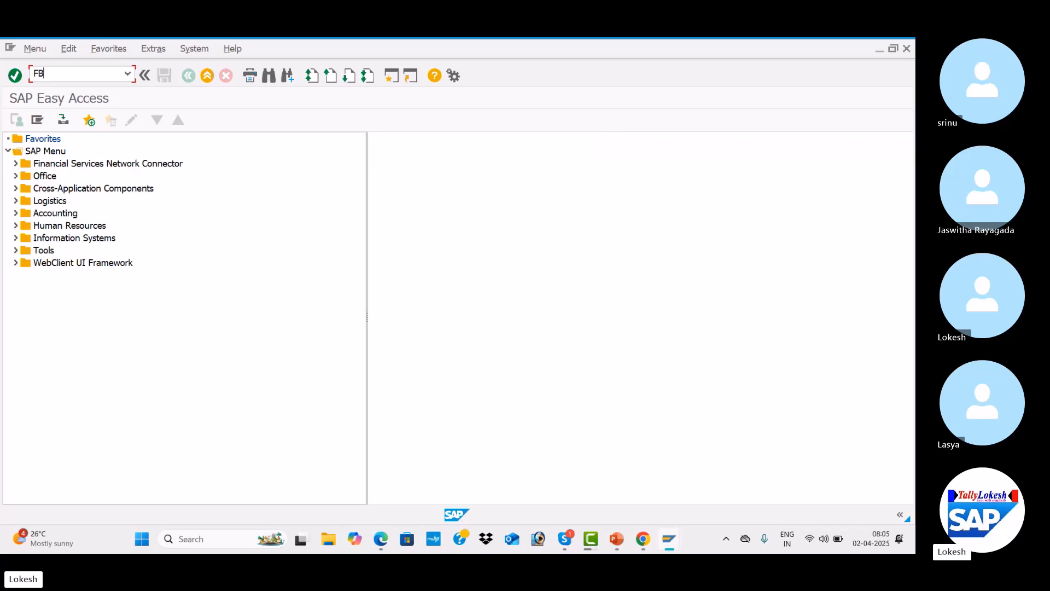
Open the Customer Line Item Display (FBL5N) and enter company code FAS1
type("5N")
key("Return")
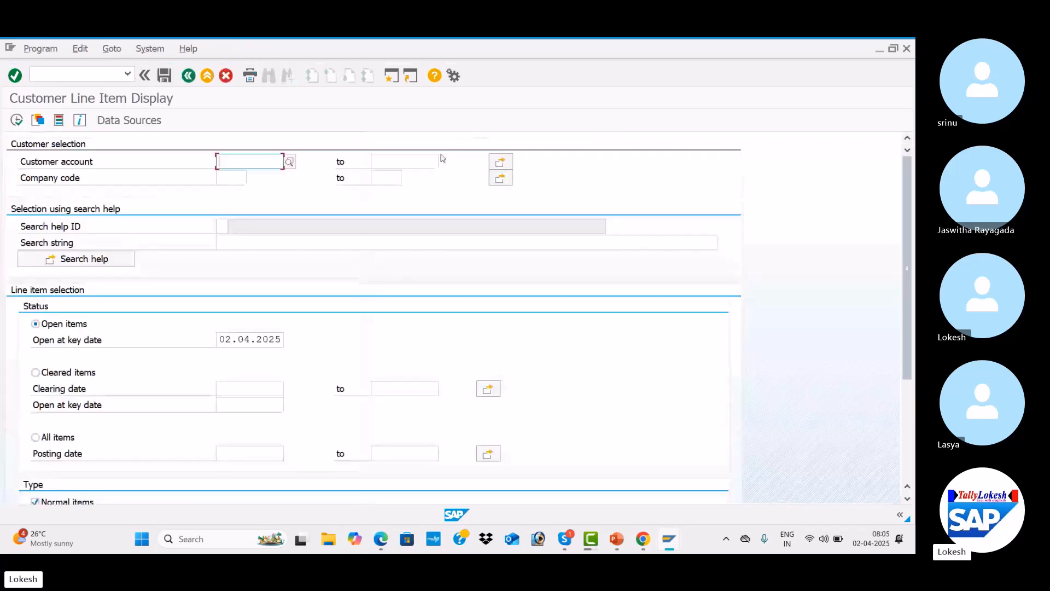
left_click(236, 177)
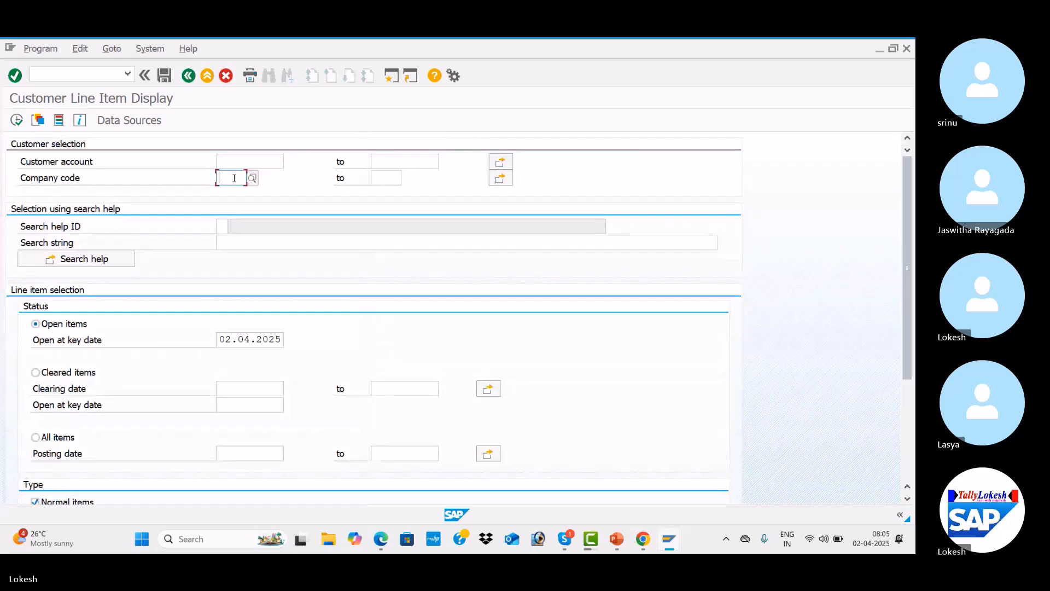
left_click(234, 178)
key("Return")
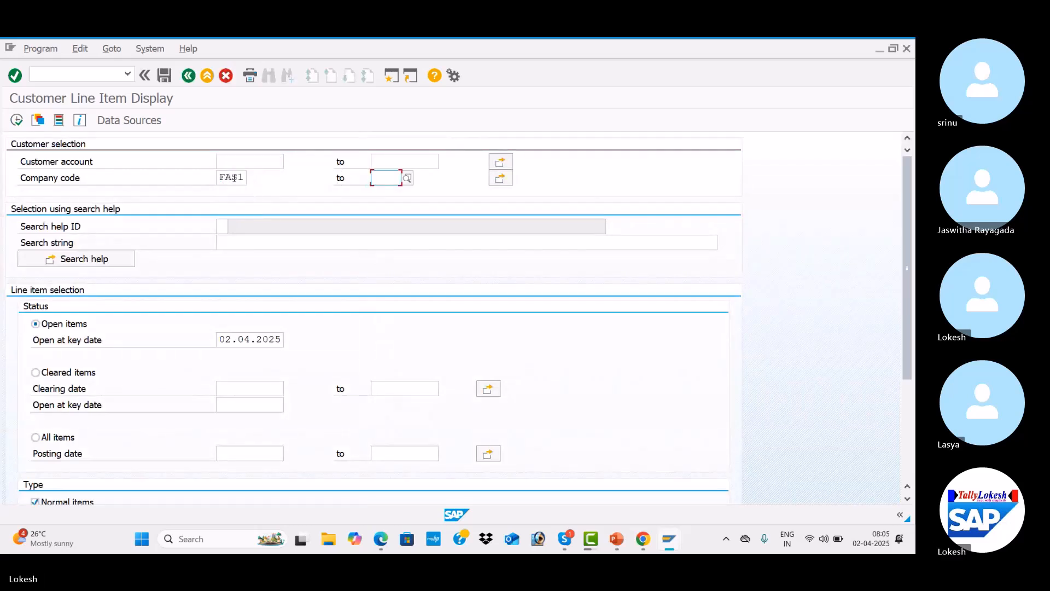
Pick customer 1516 (JANU PVT LTD) through search help restricted to company code FAS1 and run the open-items report
left_click(248, 160)
left_click(289, 162)
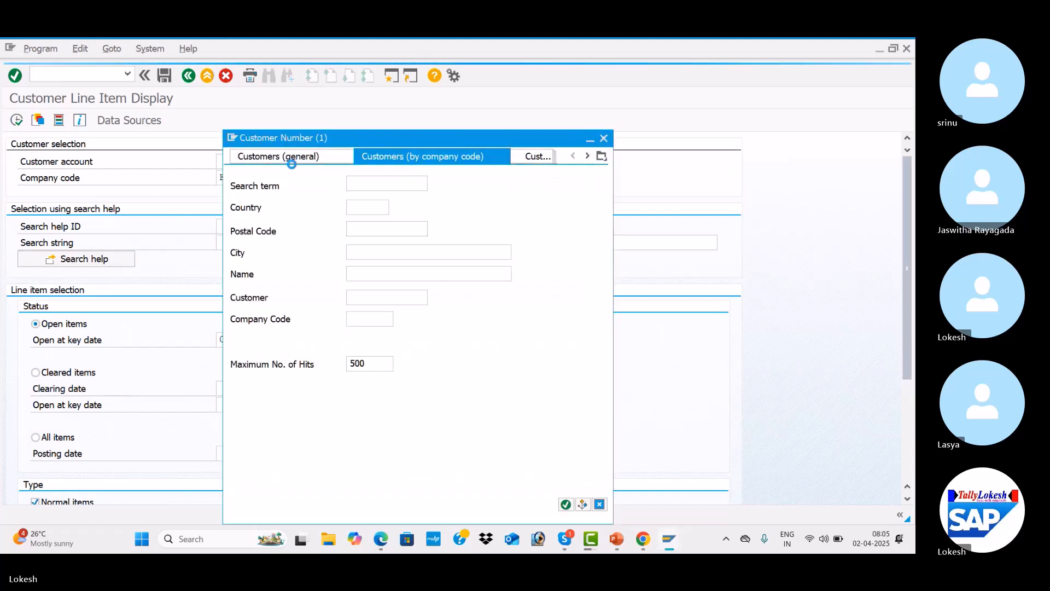
left_click(373, 315)
type("FAS1")
key("Return")
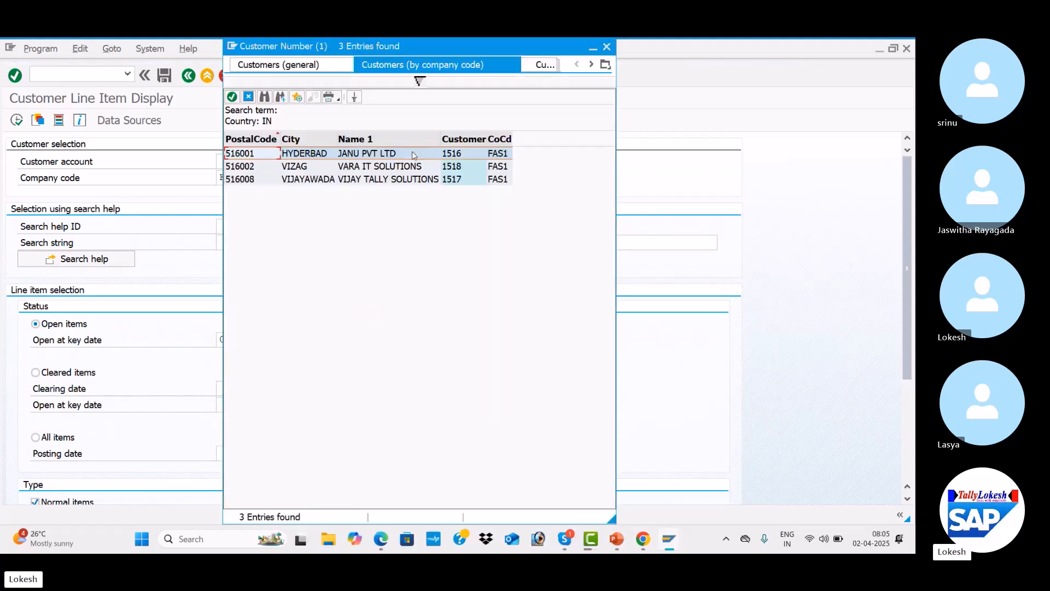
double_click(412, 152)
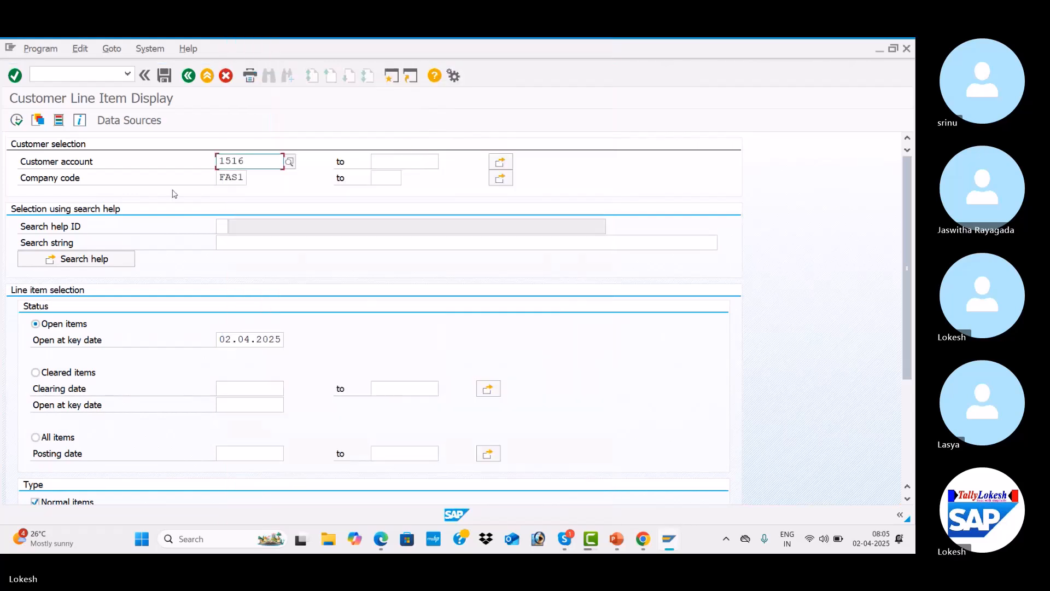
left_click(16, 121)
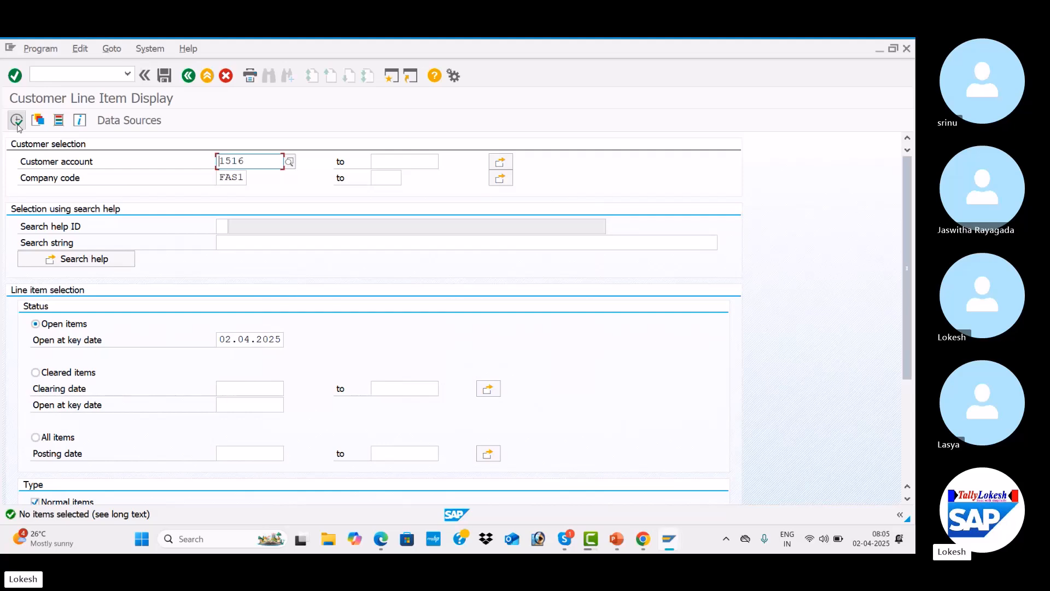
Switch to the presentation, view the first slide listing the transactions, and return to SAP
key("alt+Tab")
key("alt+Tab")
key("alt+Tab")
key("alt+Tab")
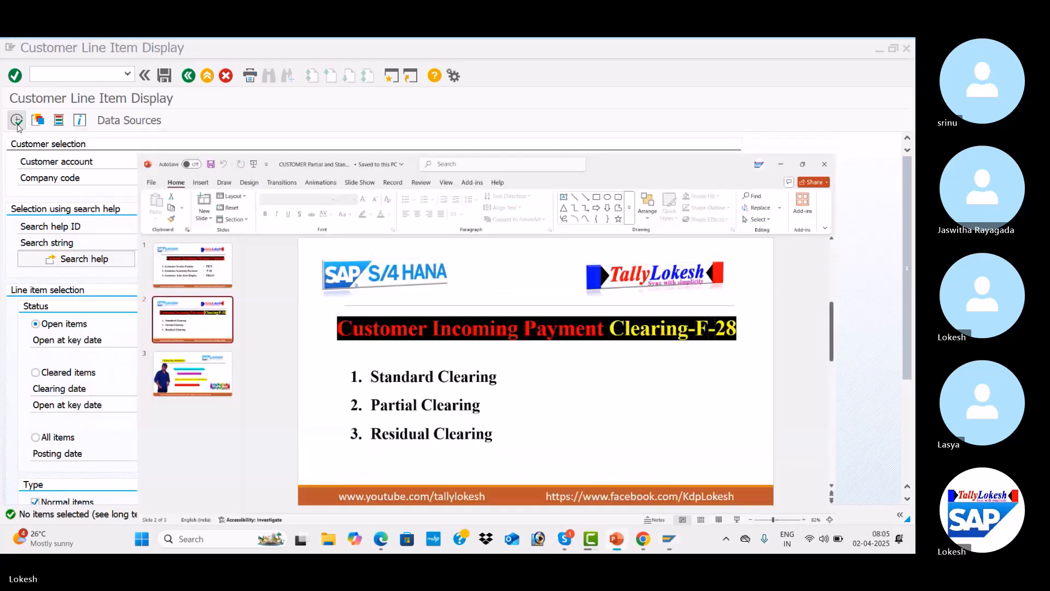
key("Up")
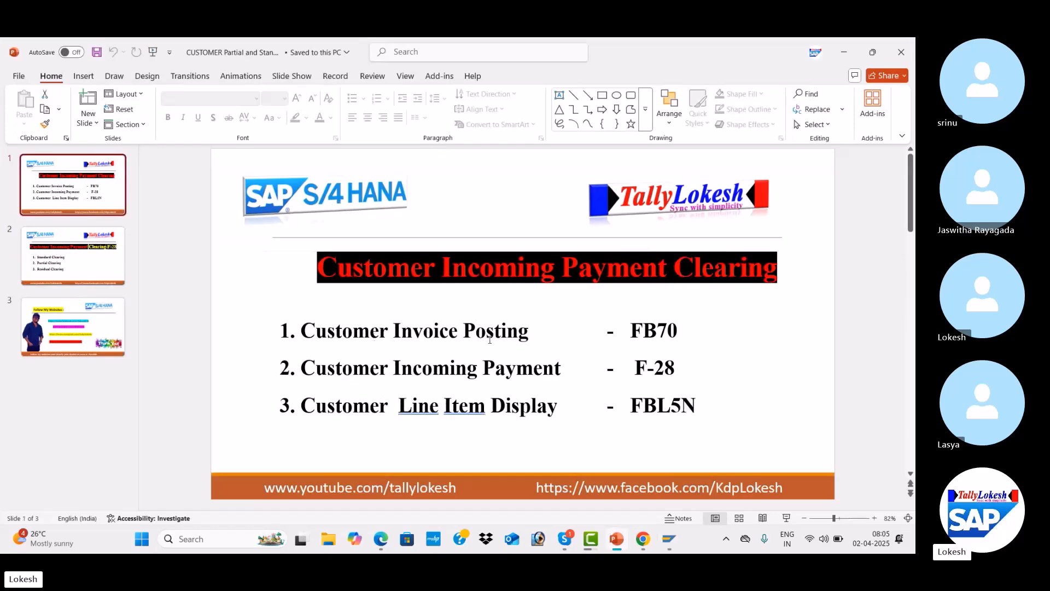
key("alt+Tab")
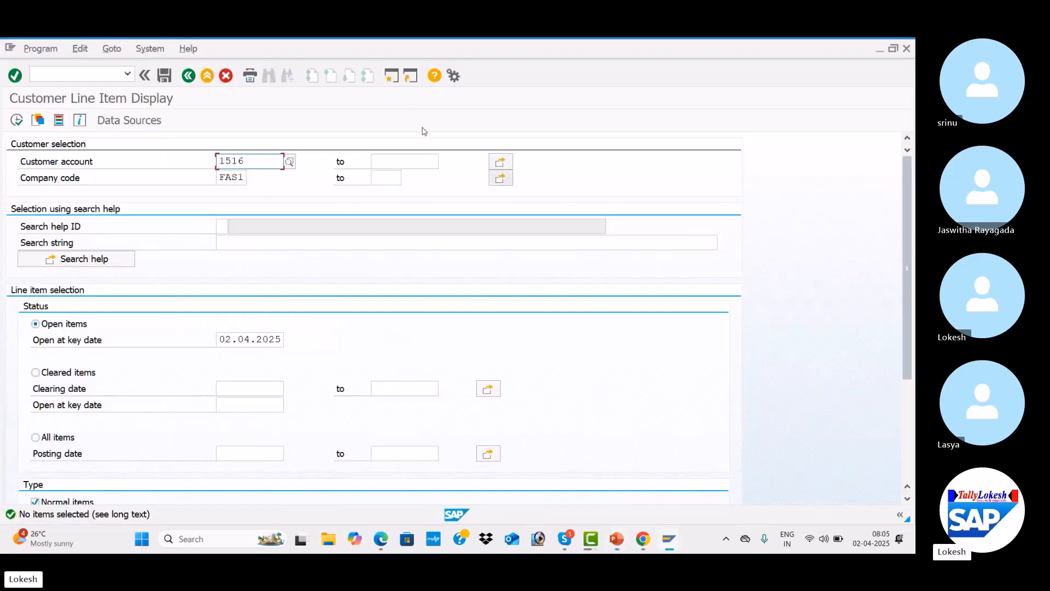
Leave the report and start the Enter Customer Invoice transaction FB70
left_click(398, 81)
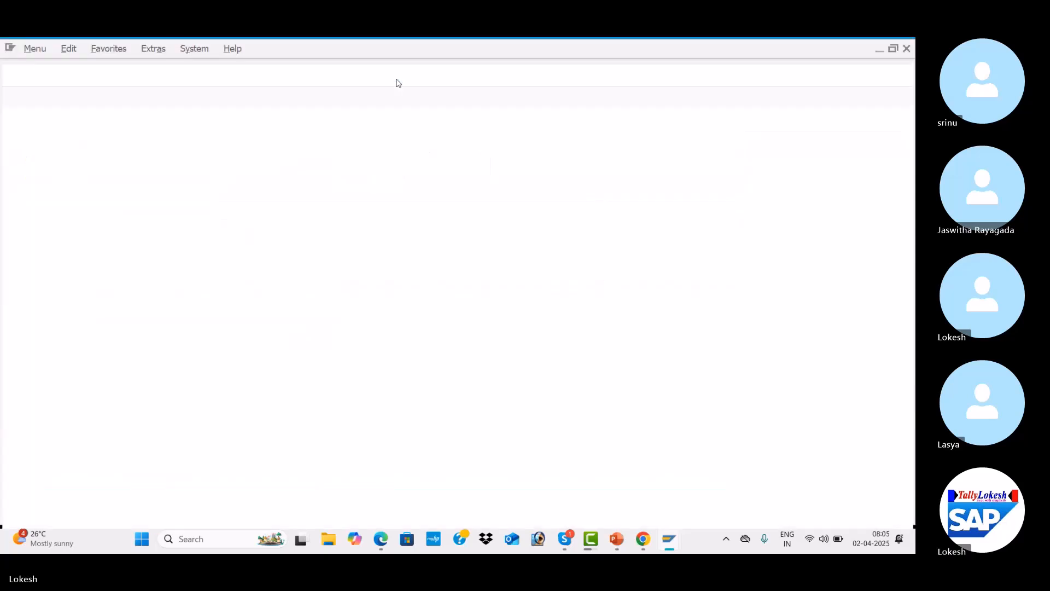
type("FB70")
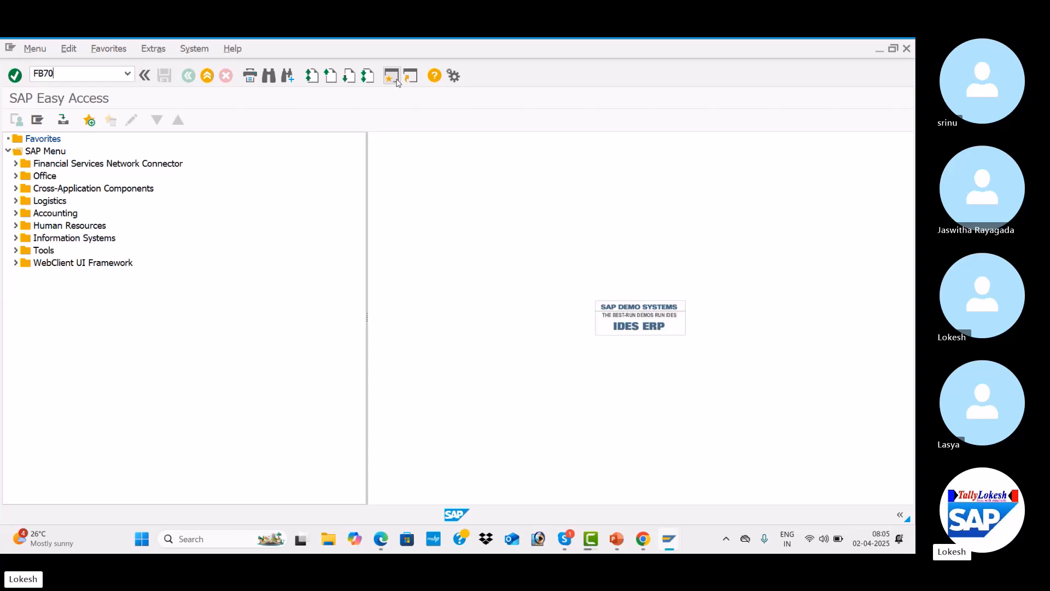
key("Return")
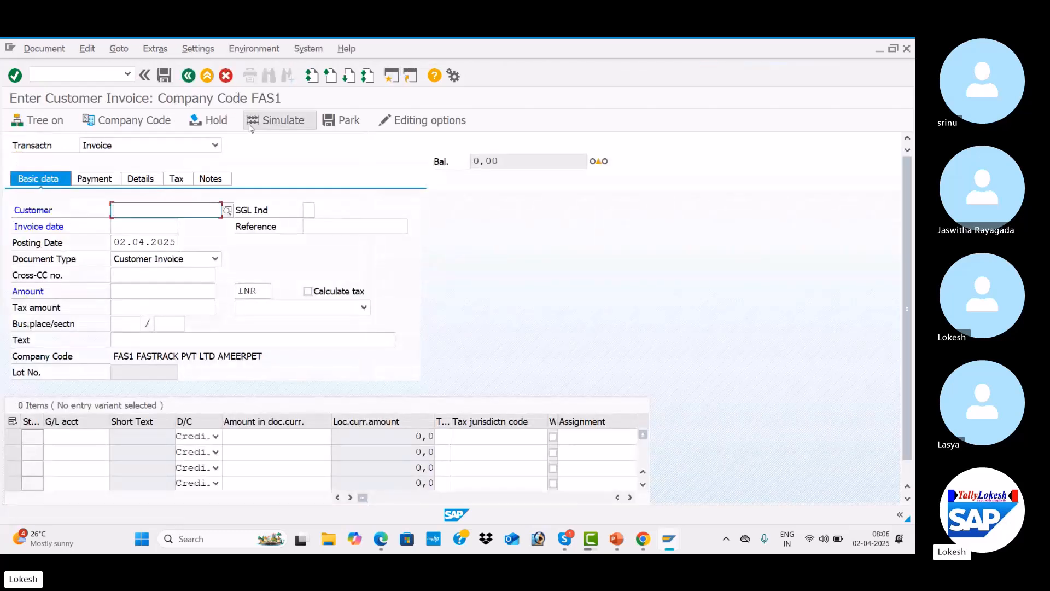
Select customer 1516 through search help and set the invoice date to 02.01.2025
left_click(228, 211)
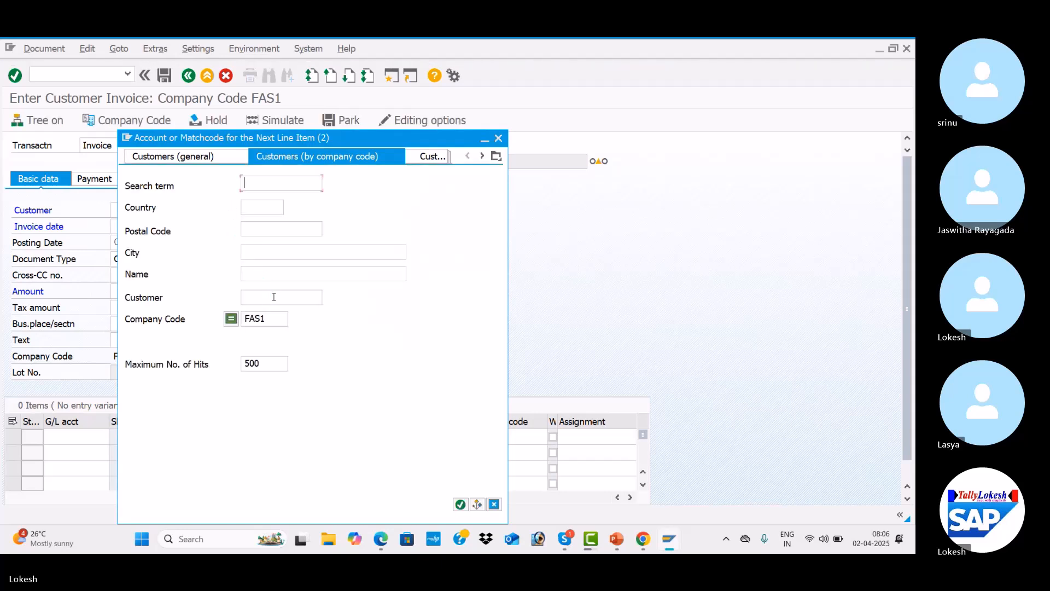
key("Return")
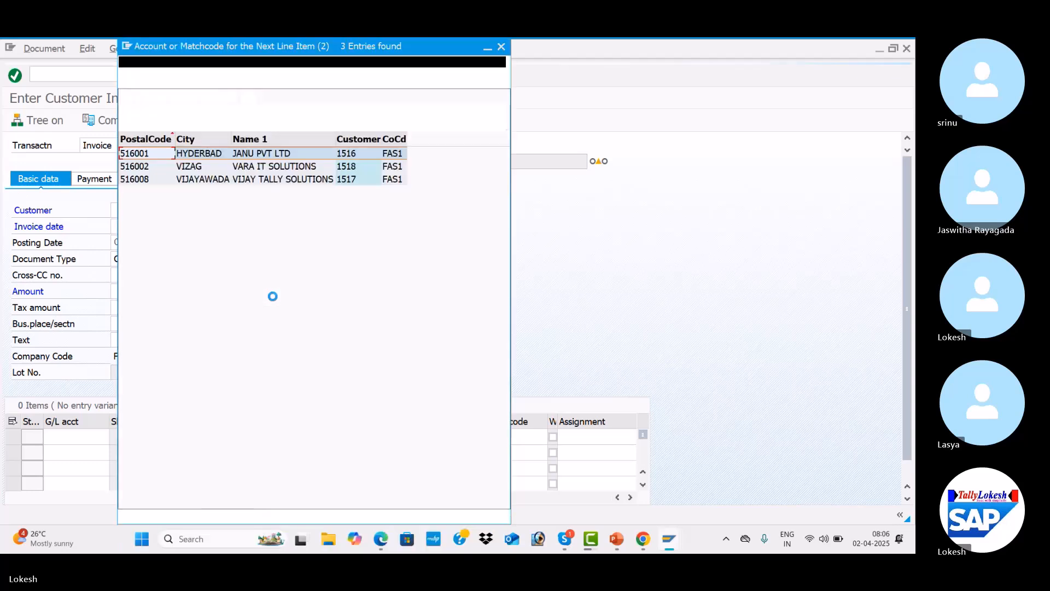
double_click(303, 153)
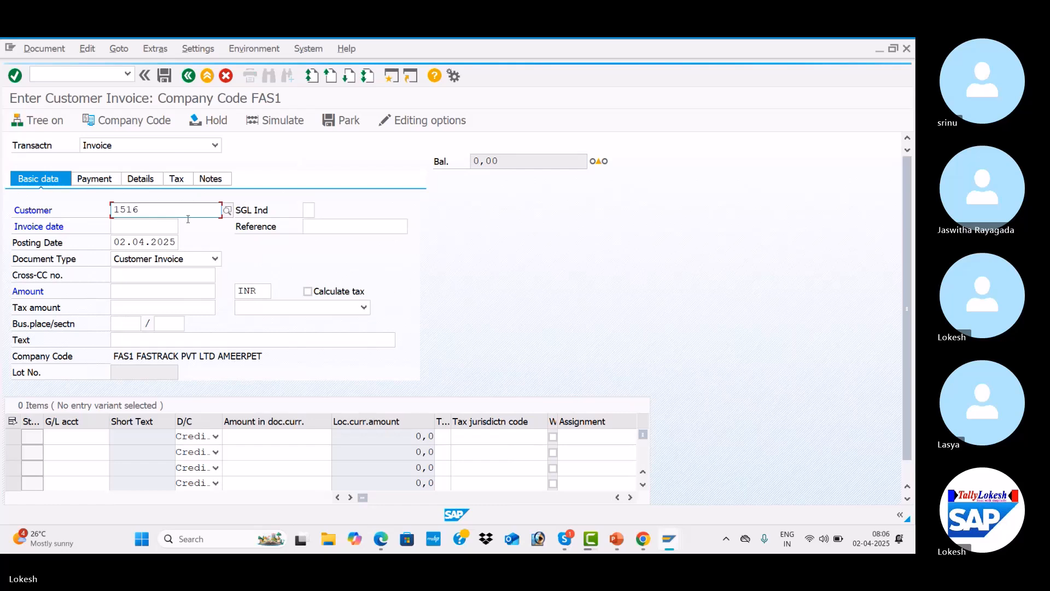
left_click(166, 226)
type("02")
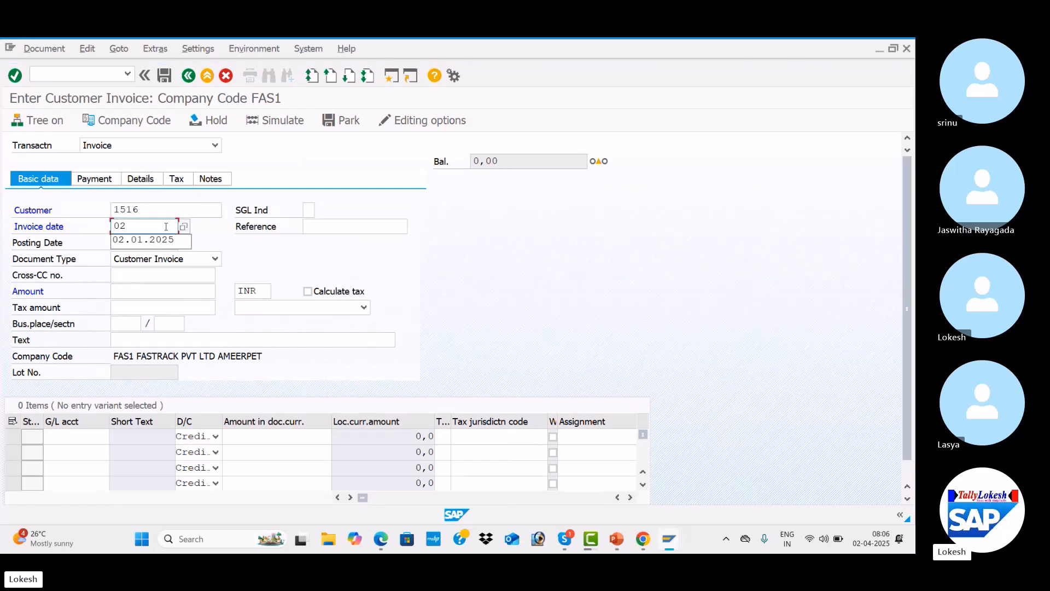
type(".01.2025")
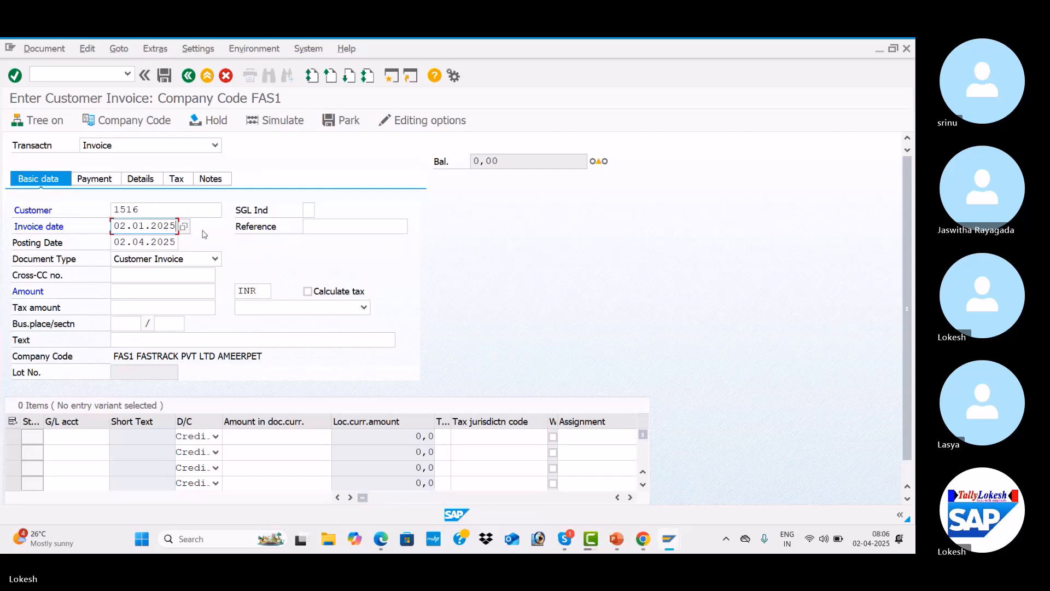
Set the reference to Customer 005 and accept posting date 02.01.2025
left_click(326, 224)
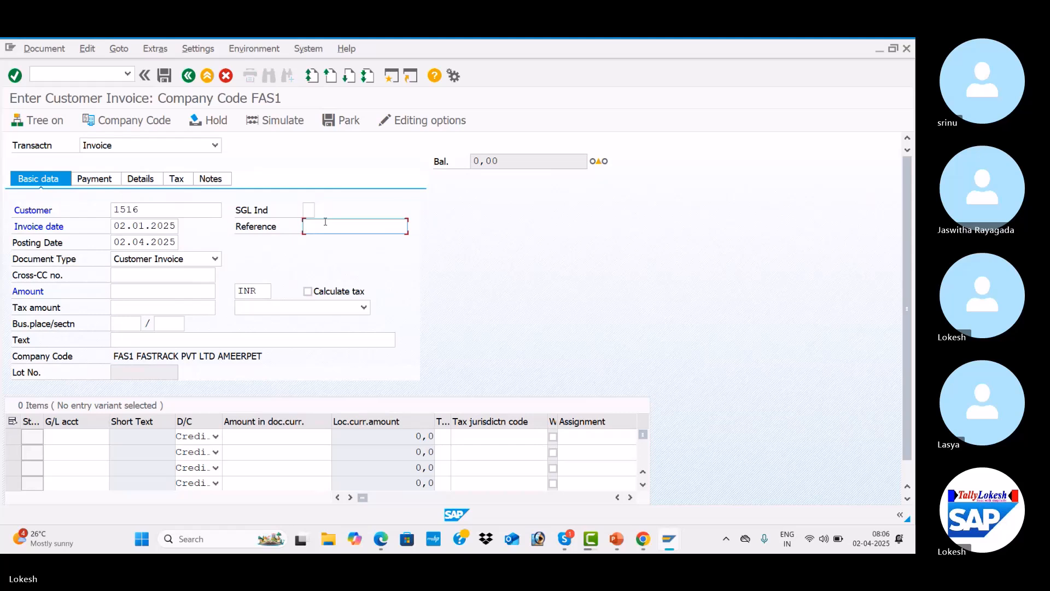
key("Down")
key("Down")
key("Tab")
left_click(380, 226)
key("BackSpace")
type("5")
key("Tab")
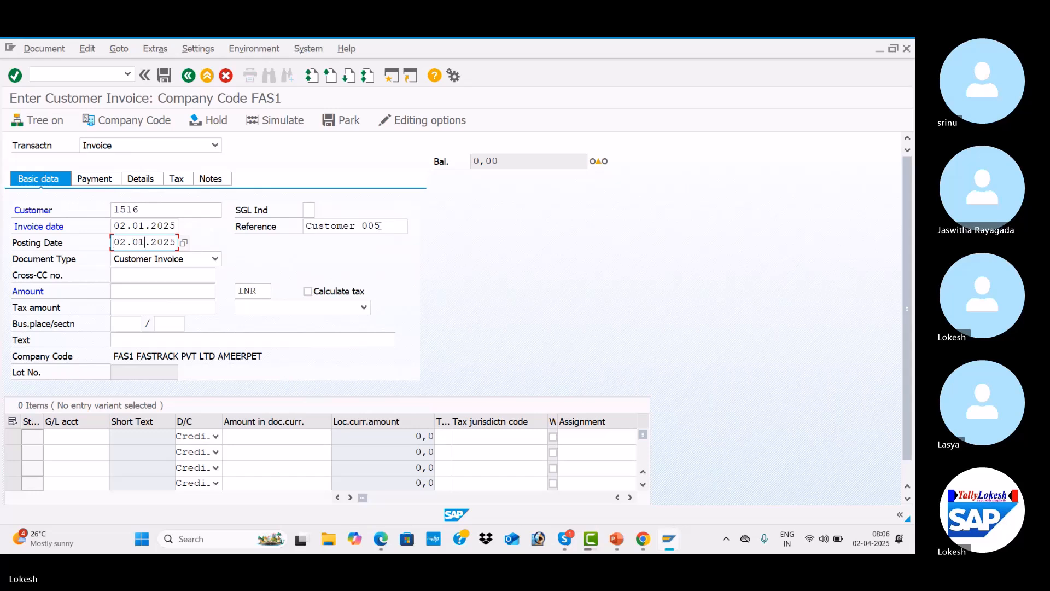
Enter the invoice amount 100000 and the header text CUSTOMER INVOICE
left_click(162, 289)
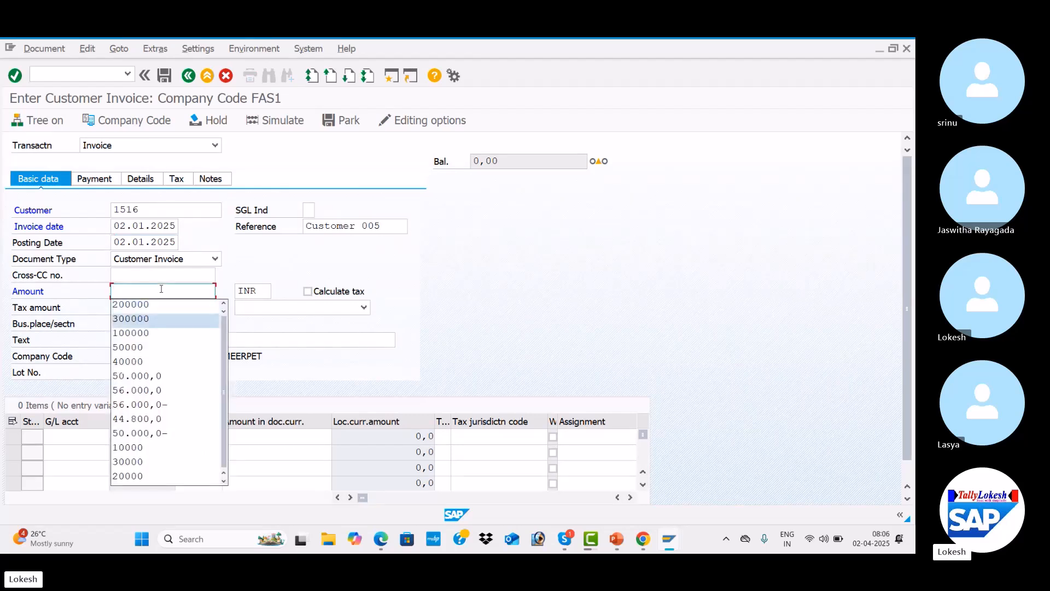
key("Down")
key("Tab")
key("Tab")
key("Tab")
key("Tab")
key("Tab")
key("Tab")
key("Tab")
key("Down")
key("Tab")
key("Tab")
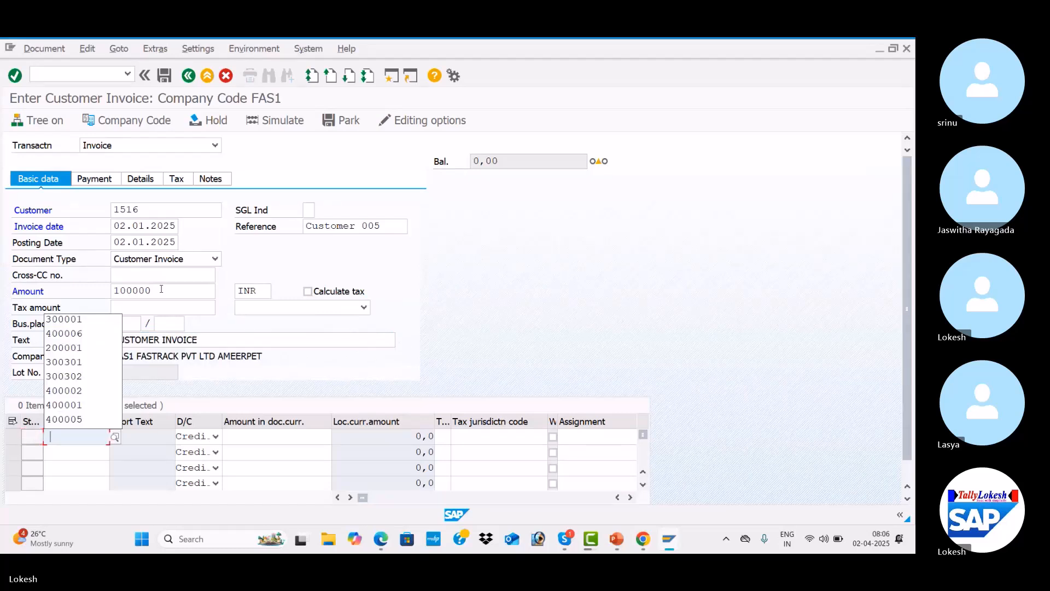
Enter G/L account 300001 with amount 100000 on the first line item
key("Down")
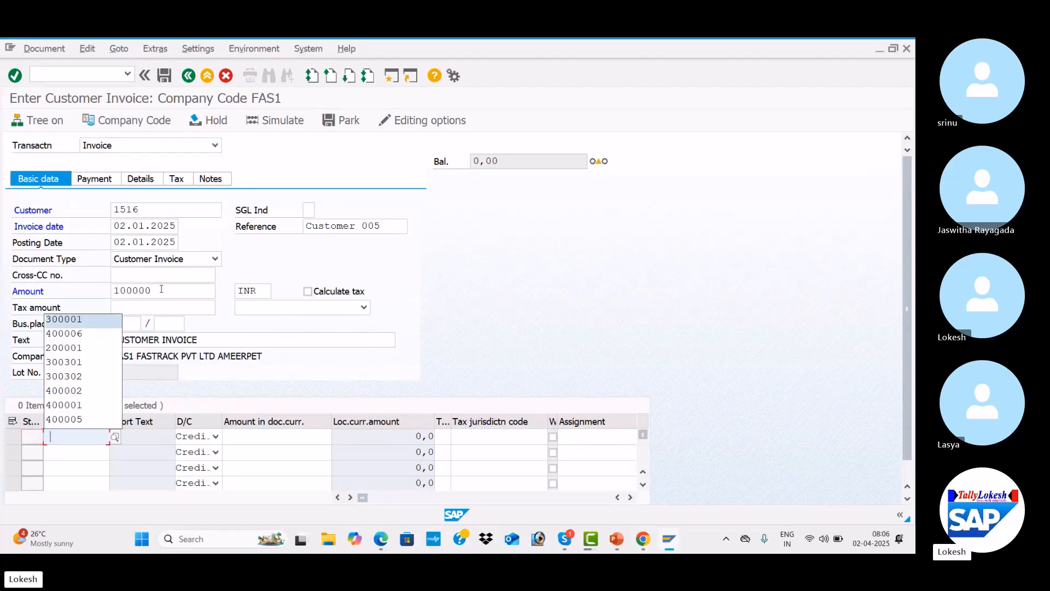
key("Tab")
key("Tab")
key("Down")
key("Down")
key("Down")
key("Tab")
key("Tab")
key("Tab")
key("Tab")
key("Tab")
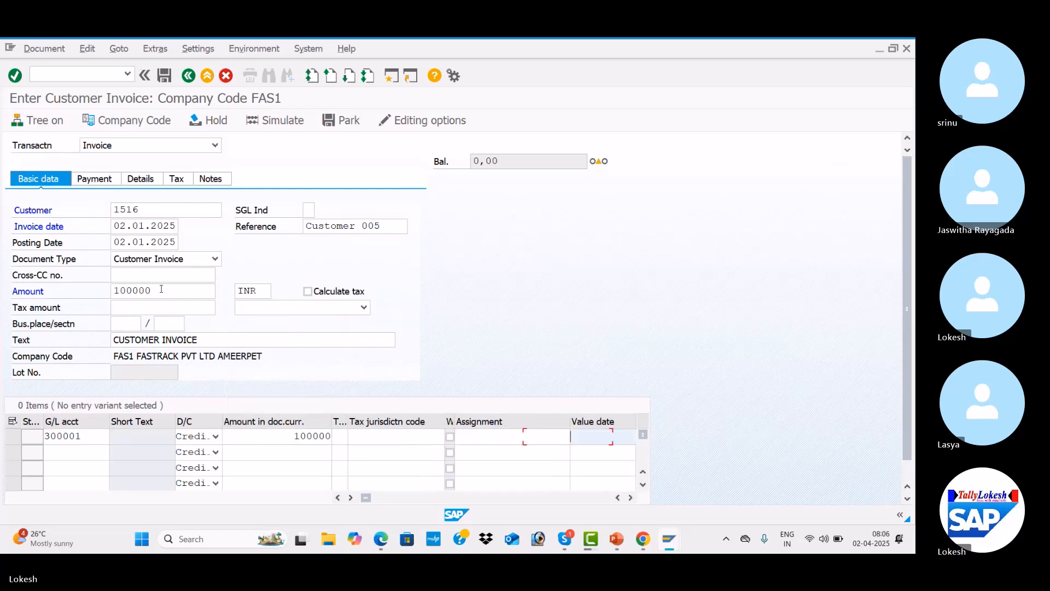
Set the line item's value date to 02.01.2025 and its text to Sales A/c
type("02.0")
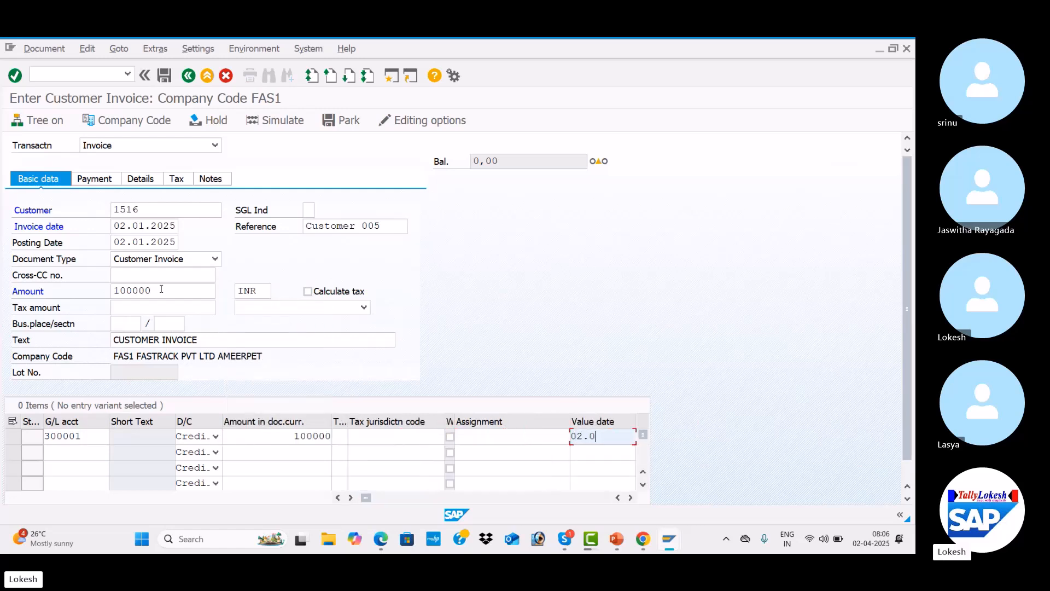
type("1.2025")
key("Tab")
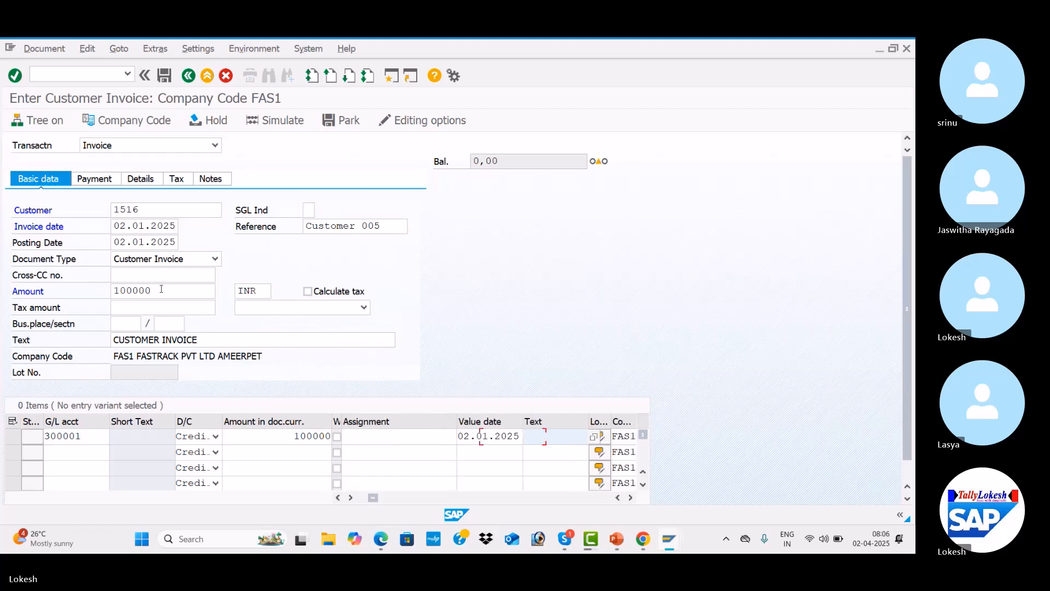
key("Down")
key("Down")
key("Tab")
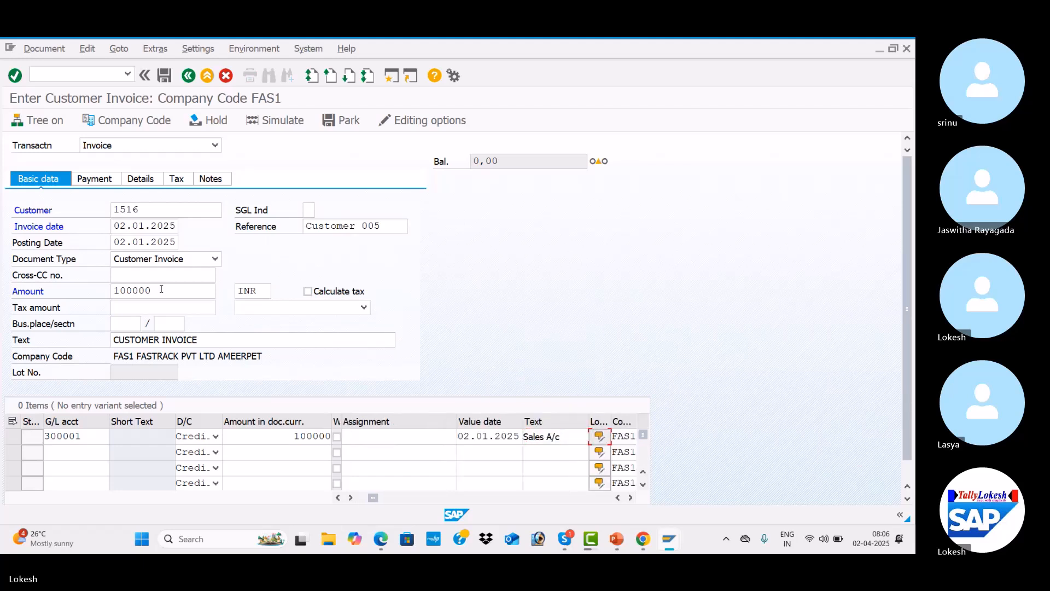
Change the invoice date and posting date to 02.04.2025 and confirm the entries
key("Return")
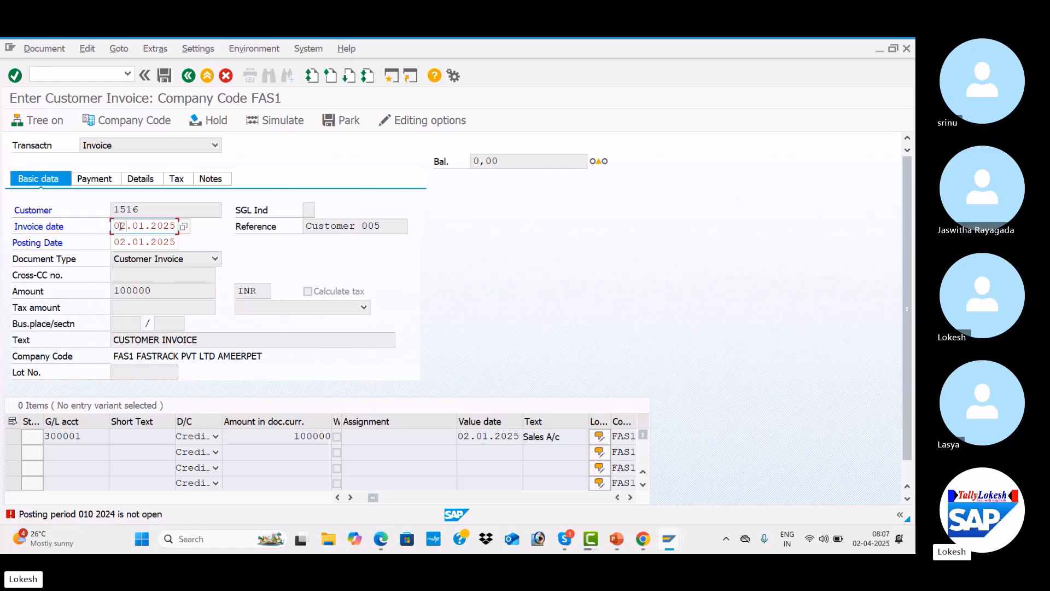
key("Right")
key("Right")
key("Down")
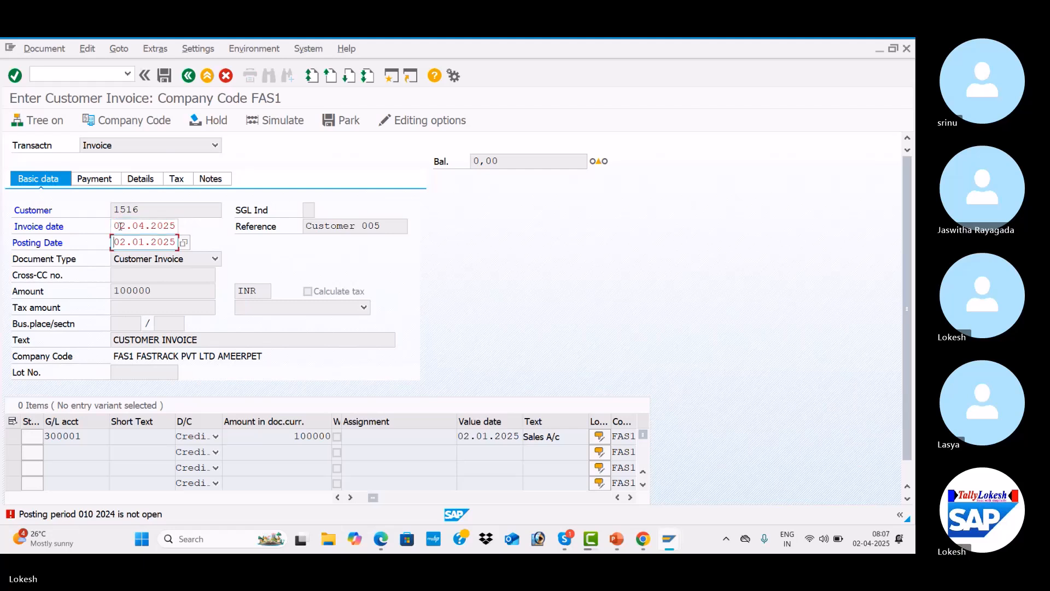
key("Right")
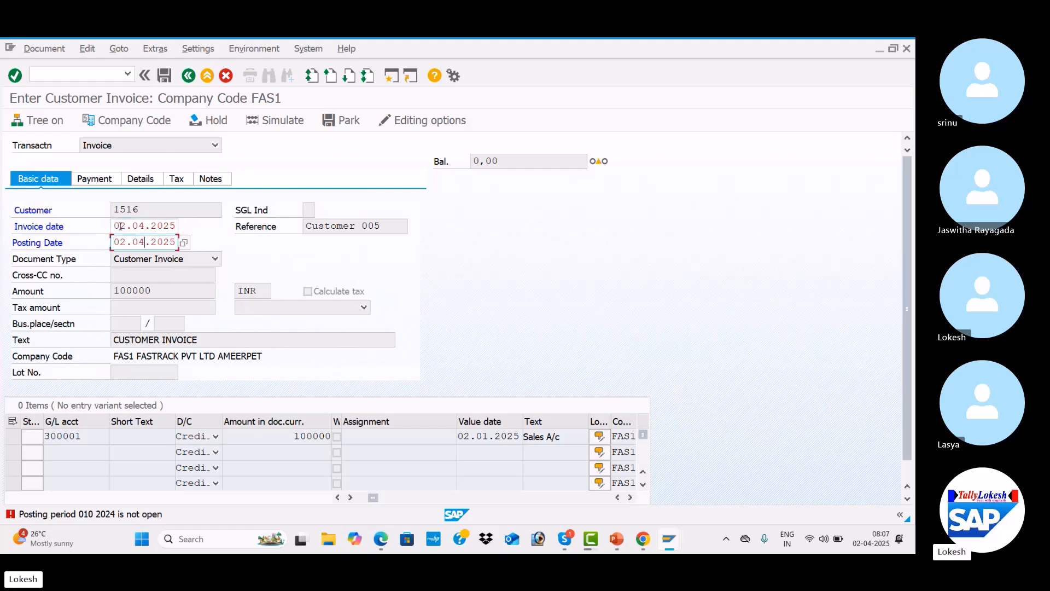
key("Return")
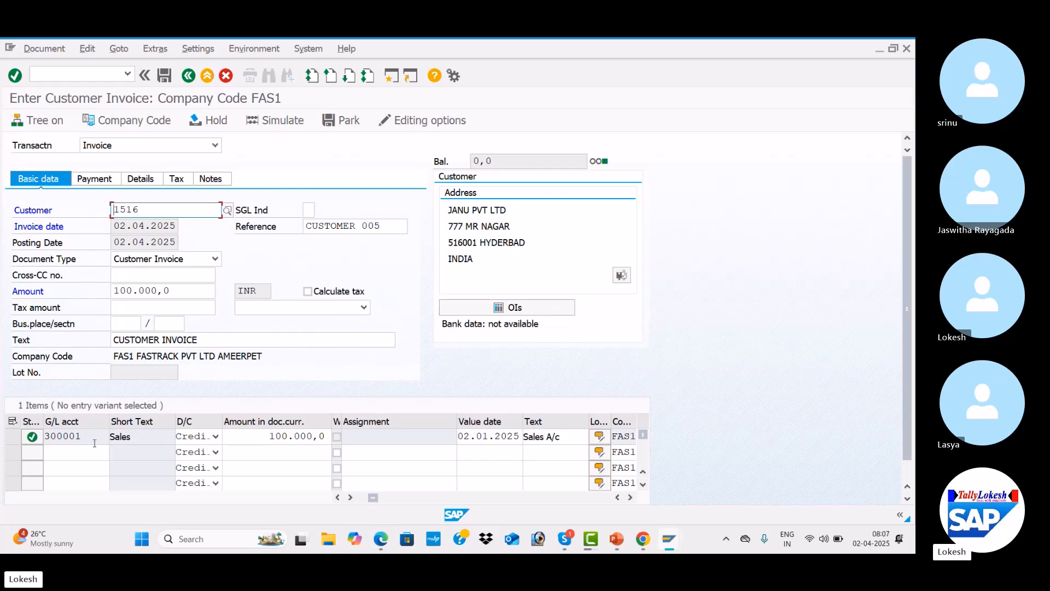
Simulate the invoice document and post it
left_click(287, 122)
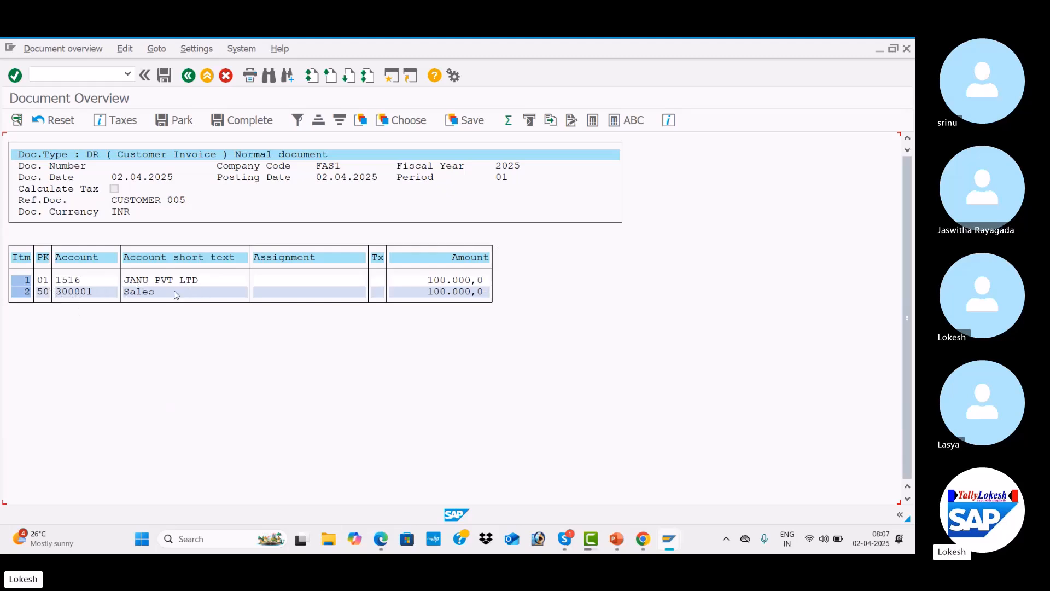
left_click(165, 76)
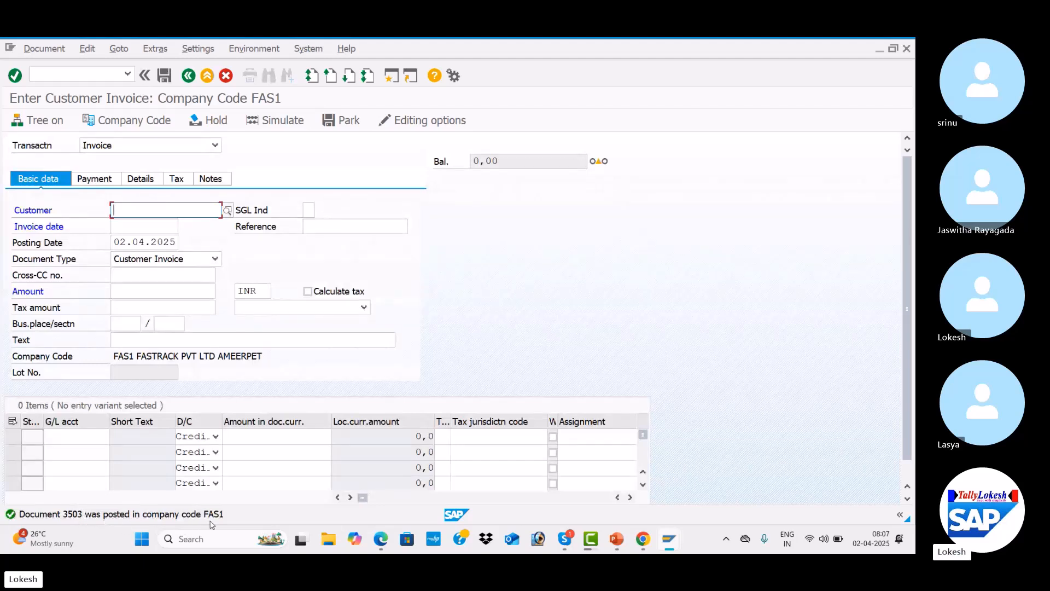
Start a new invoice for customer 1516 with invoice date 02.04.2025
key("Down")
key("Return")
key("Tab")
key("Down")
key("Return")
key("Tab")
Set the new invoice's reference to Customer 006 and move on to the amount
key("Down")
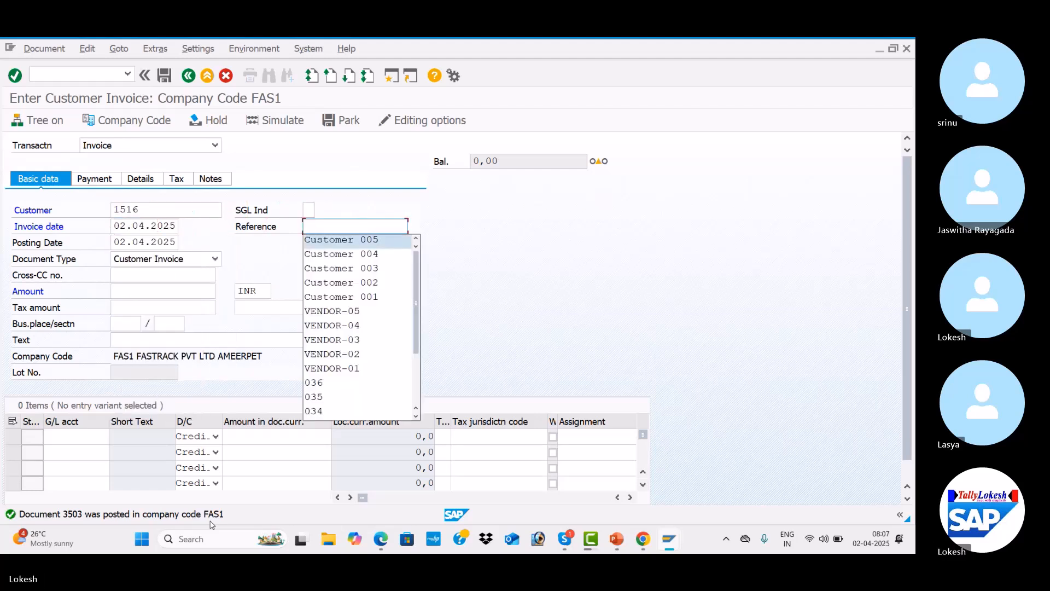
key("Return")
key("Tab")
left_click(389, 221)
key("BackSpace")
type("6")
key("Tab")
key("Tab")
key("Tab")
key("Tab")
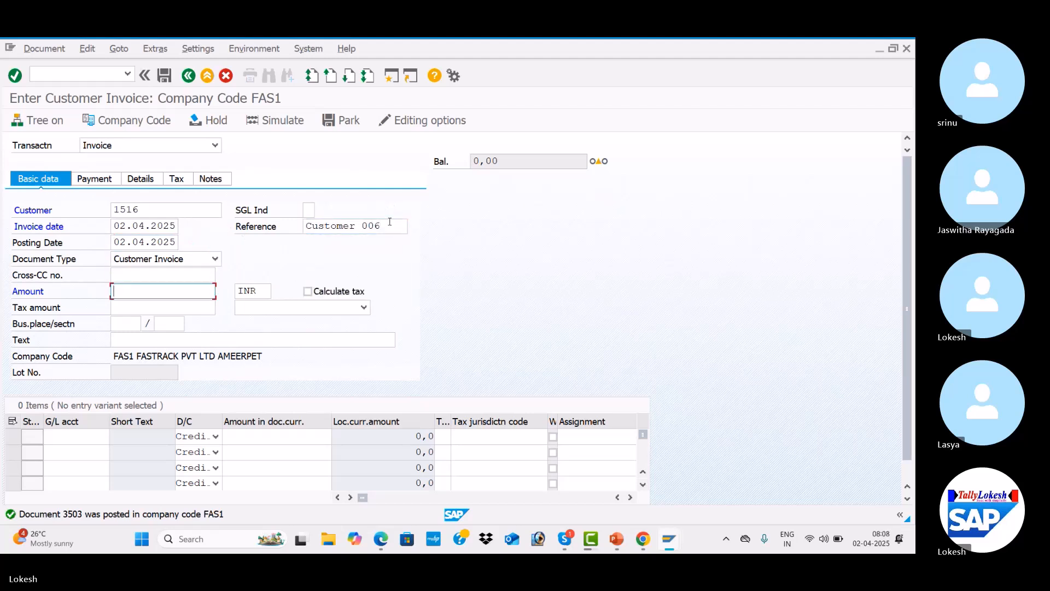
Set the invoice amount to 200000 and the text to CUSTOMER INVOICE
key("Down")
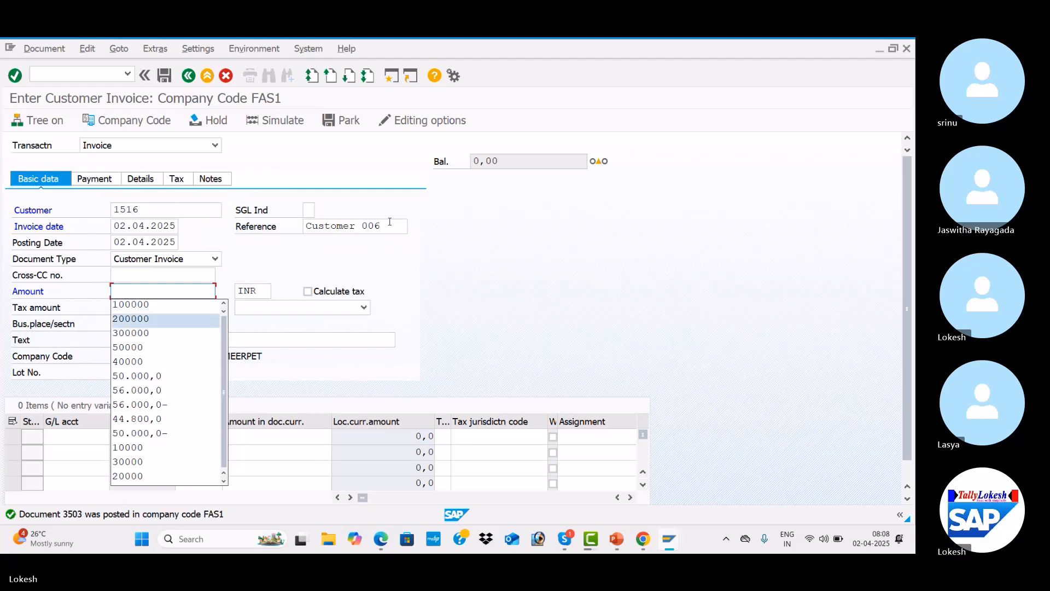
key("Return")
key("Tab")
key("Tab")
key("Tab")
key("Tab")
key("Tab")
Add a line item for G/L account 300001 with an amount of 200000
key("Tab")
key("Tab")
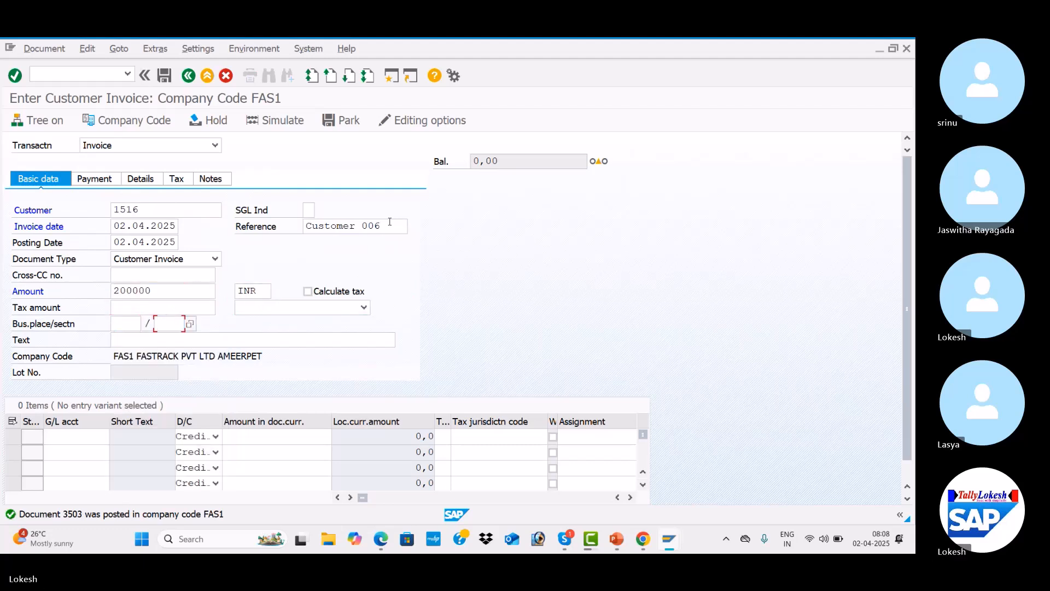
key("Down")
key("Return")
key("Tab")
key("Down")
key("Return")
key("Tab")
key("Tab")
key("Down")
key("Down")
key("Return")
key("Tab")
key("Tab")
key("Tab")
key("Tab")
key("Tab")
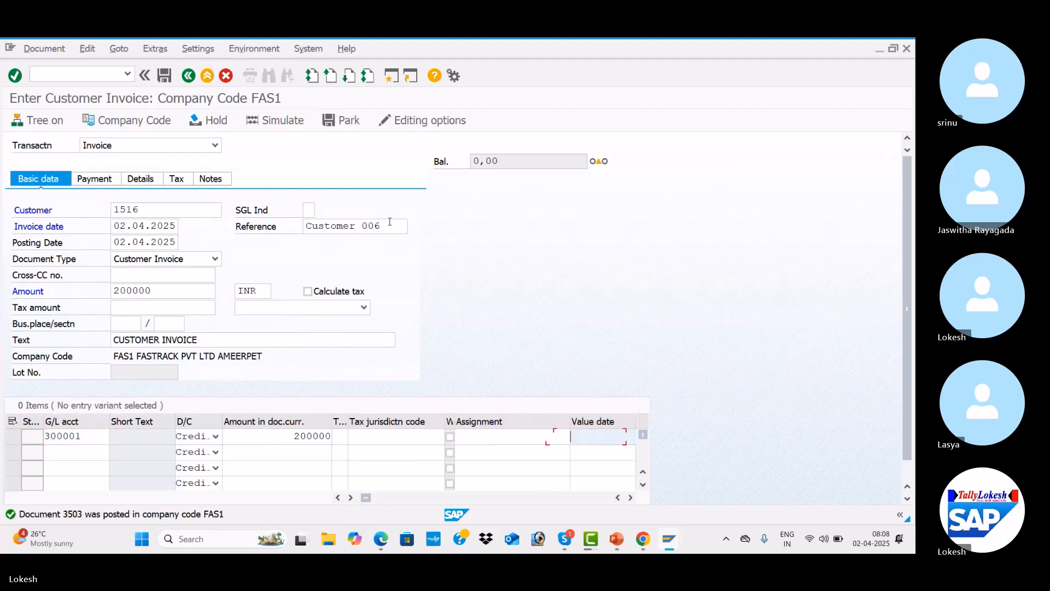
Set the line item's value date to 02.04.2025 and its text to Sales A/c
key("Down")
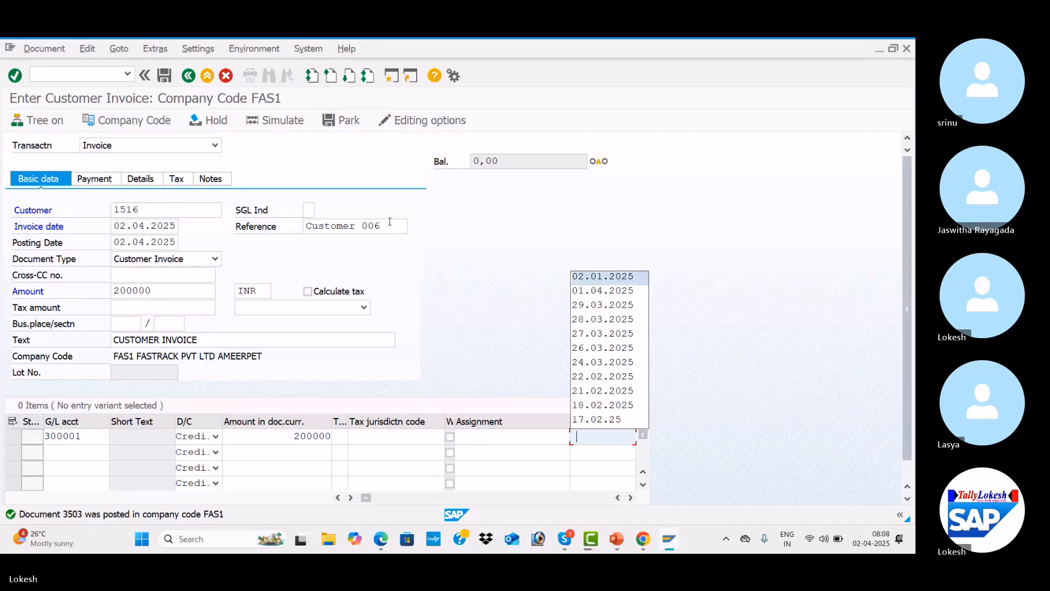
key("Return")
key("Tab")
key("Down")
key("Down")
key("Return")
key("Tab")
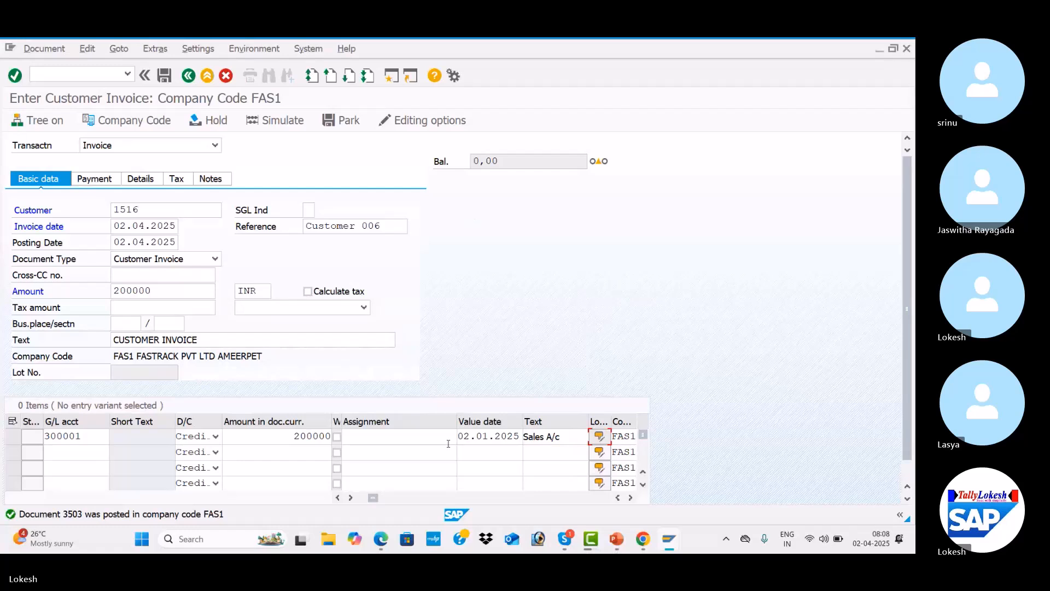
left_click(462, 436)
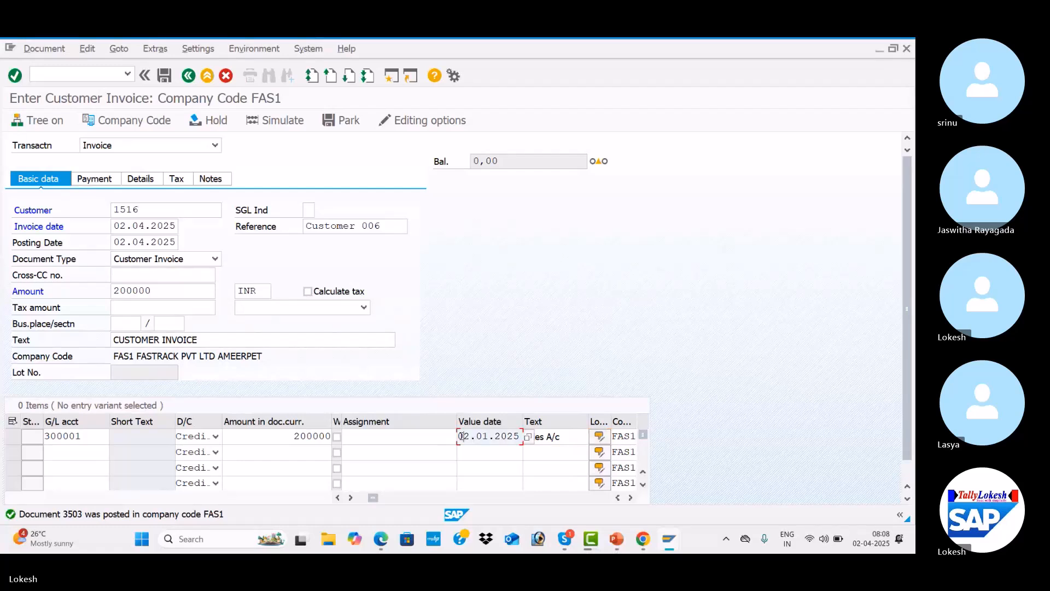
type("4")
key("Return")
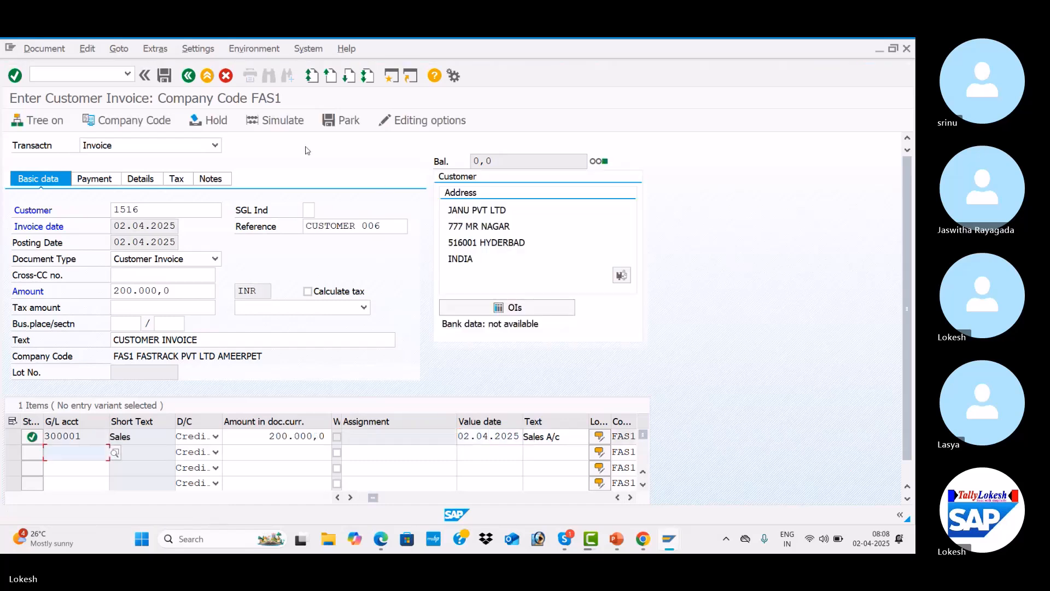
Simulate the invoice document and post it
left_click(289, 120)
left_click(289, 120)
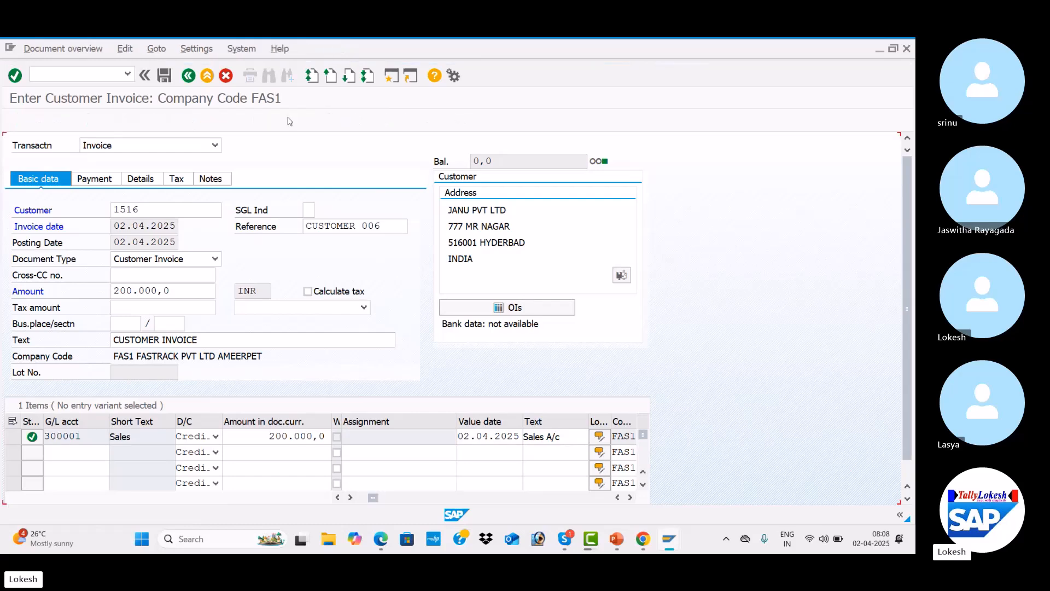
left_click(164, 76)
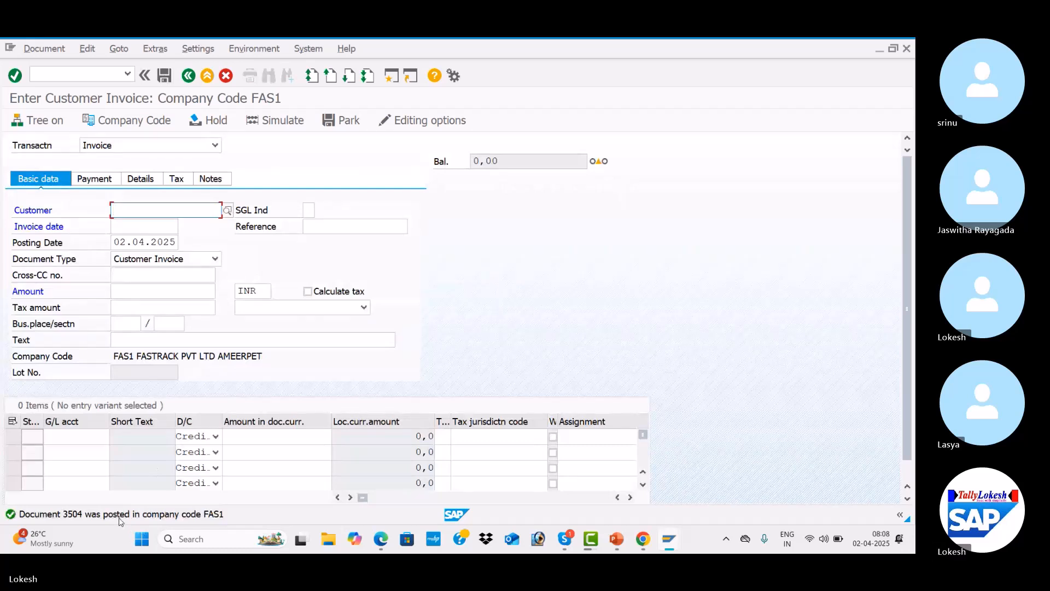
Start a new invoice for customer 1516 with invoice date 02.04.2025
key("space")
key("Down")
key("Tab")
key("Tab")
key("space")
key("Down")
key("Tab")
Set the new invoice's reference to Customer 007
key("space")
key("Down")
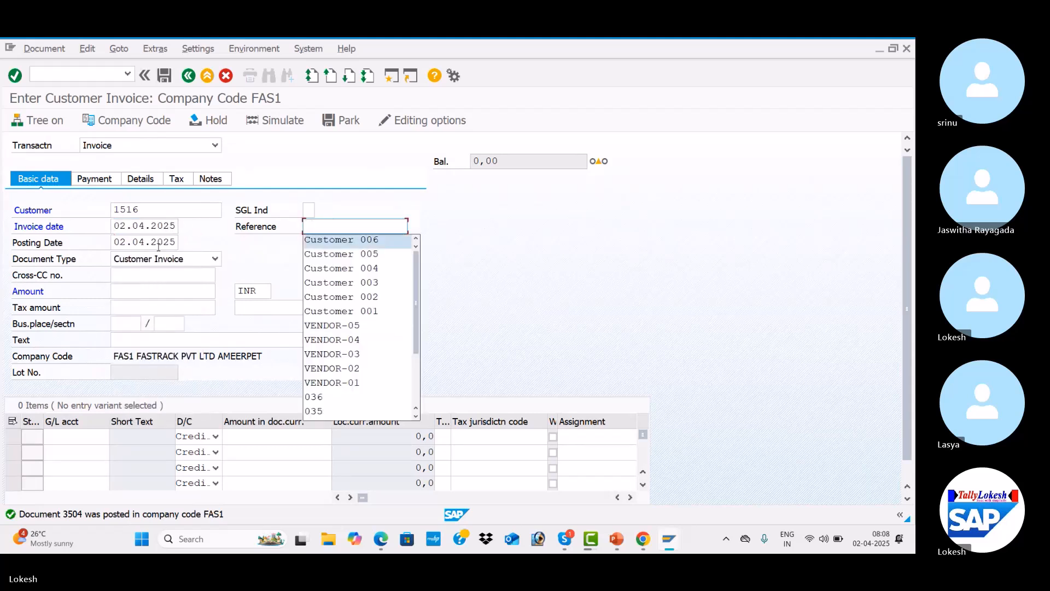
key("Tab")
left_click(397, 225)
key("BackSpace")
type("7")
Set the invoice amount to 300000 and the text to CUSTOMER INVOICE
key("Tab")
key("Tab")
key("Tab")
key("Tab")
key("Down")
key("Down")
key("Down")
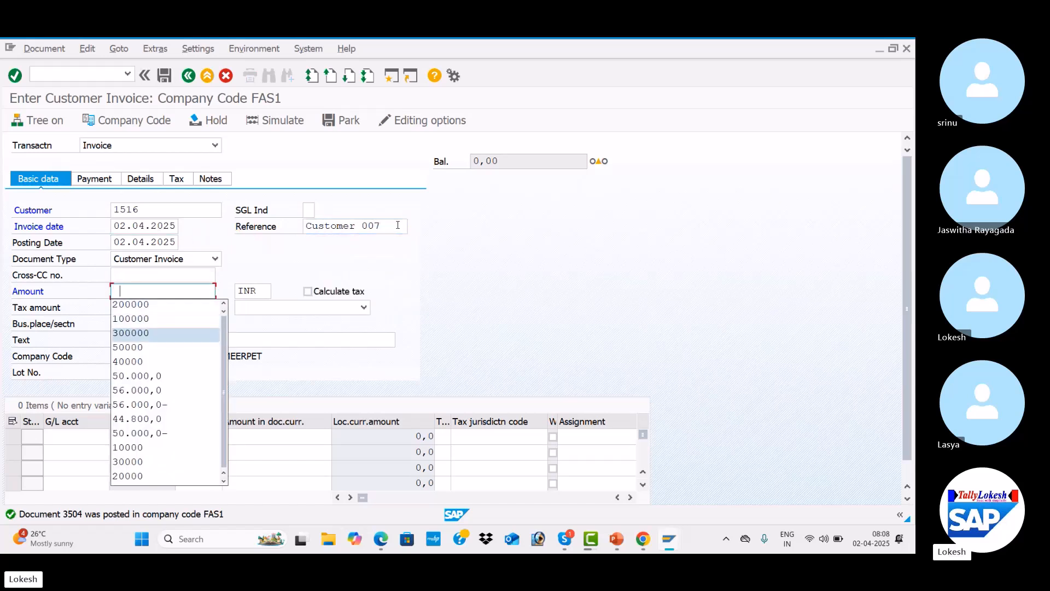
key("Return")
key("Tab")
key("Tab")
key("Tab")
key("Tab")
key("Tab")
Add a line item for G/L account 300001 with 300000, value date 02.04.2025 and text Sales A/c
key("Tab")
key("Down")
key("Down")
key("Return")
key("Tab")
key("Down")
key("Down")
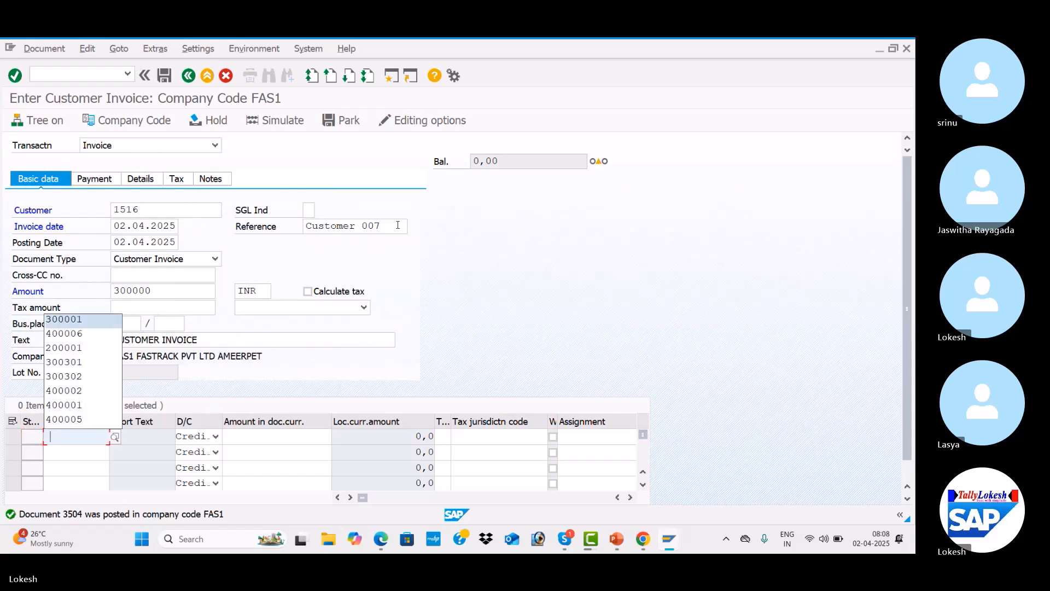
key("Return")
key("Tab")
key("Tab")
key("Down")
key("Down")
key("Down")
key("Down")
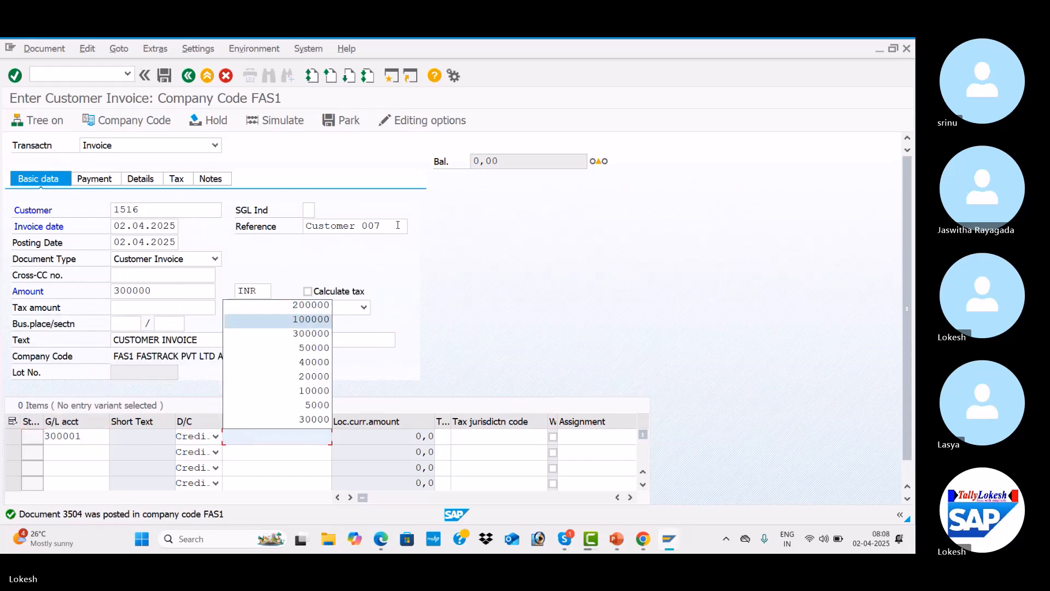
key("Return")
key("Tab")
key("Tab")
key("Tab")
key("Tab")
key("Tab")
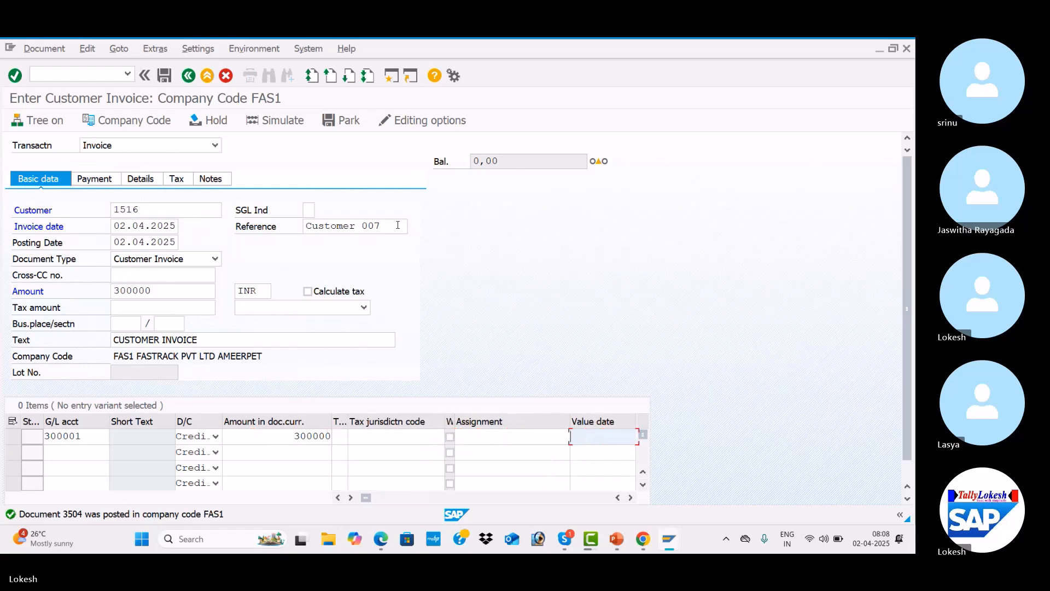
key("Down")
key("Down")
key("Return")
key("Tab")
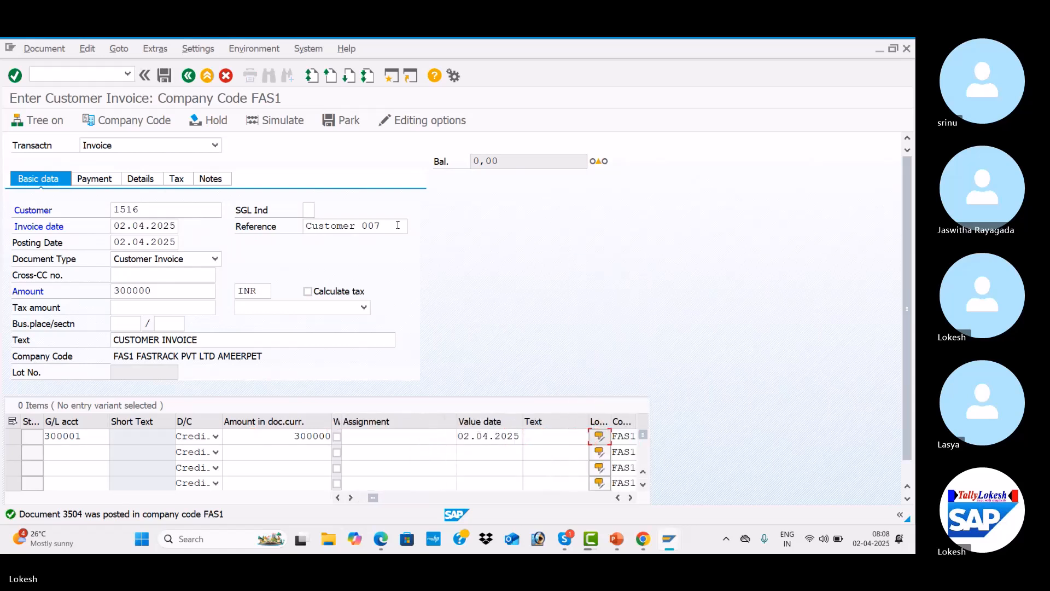
left_click(545, 437)
key("Down")
key("Return")
key("Return")
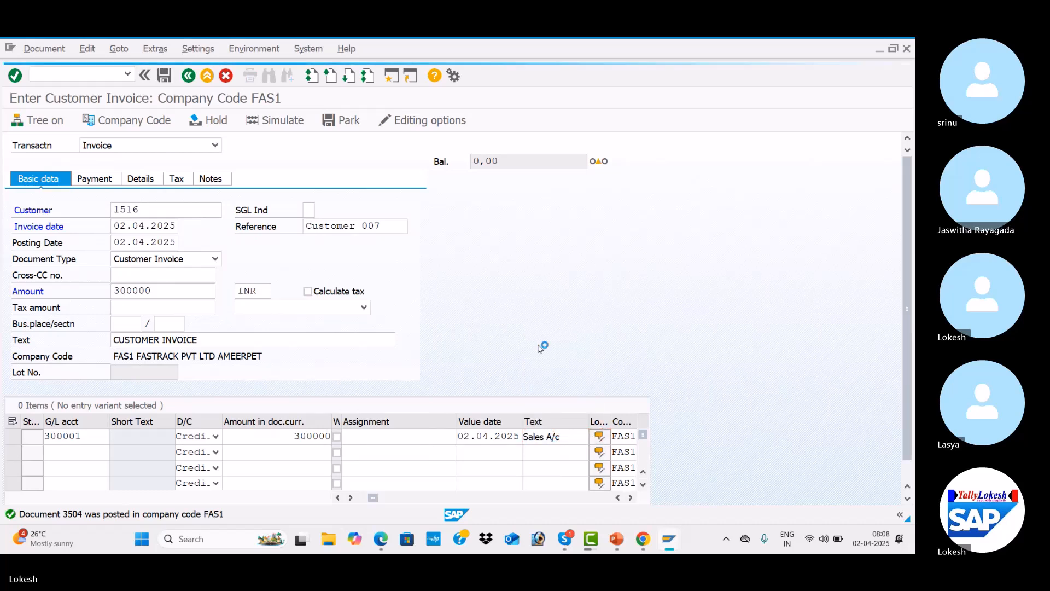
Simulate the invoice document and post it
left_click(527, 211)
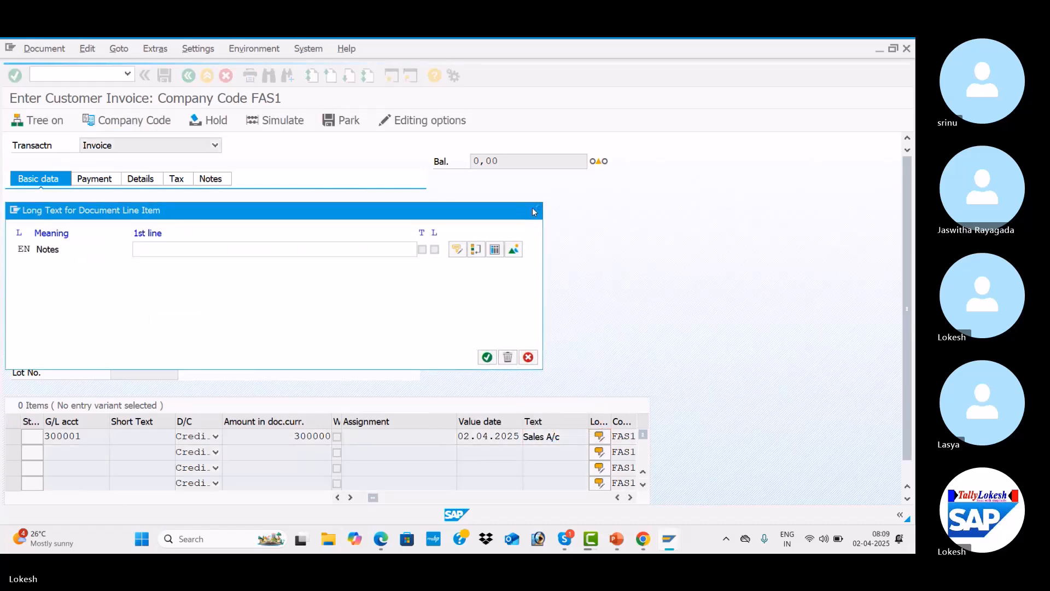
left_click(289, 126)
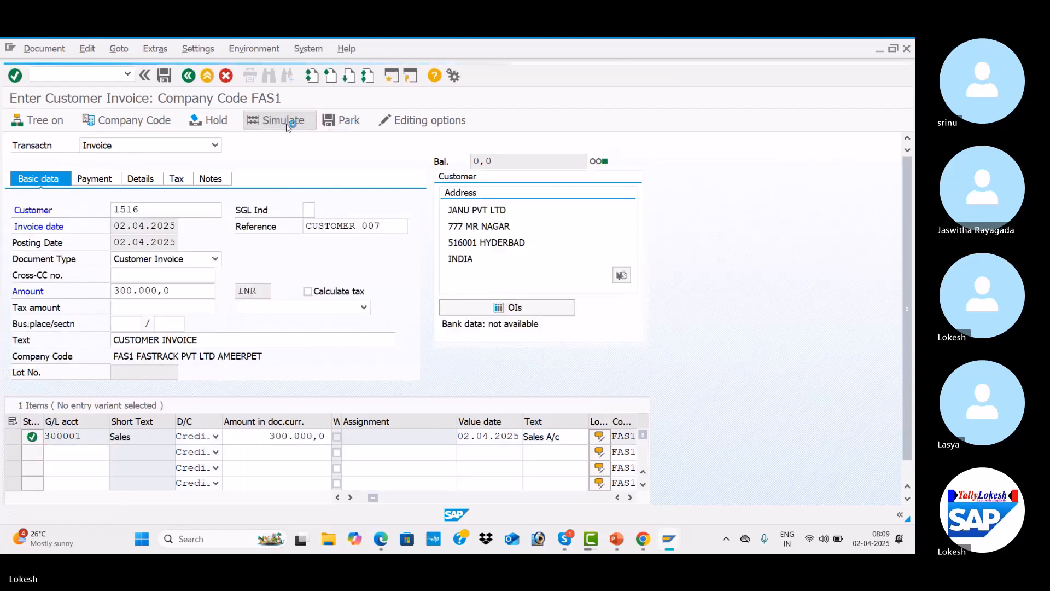
left_click(164, 76)
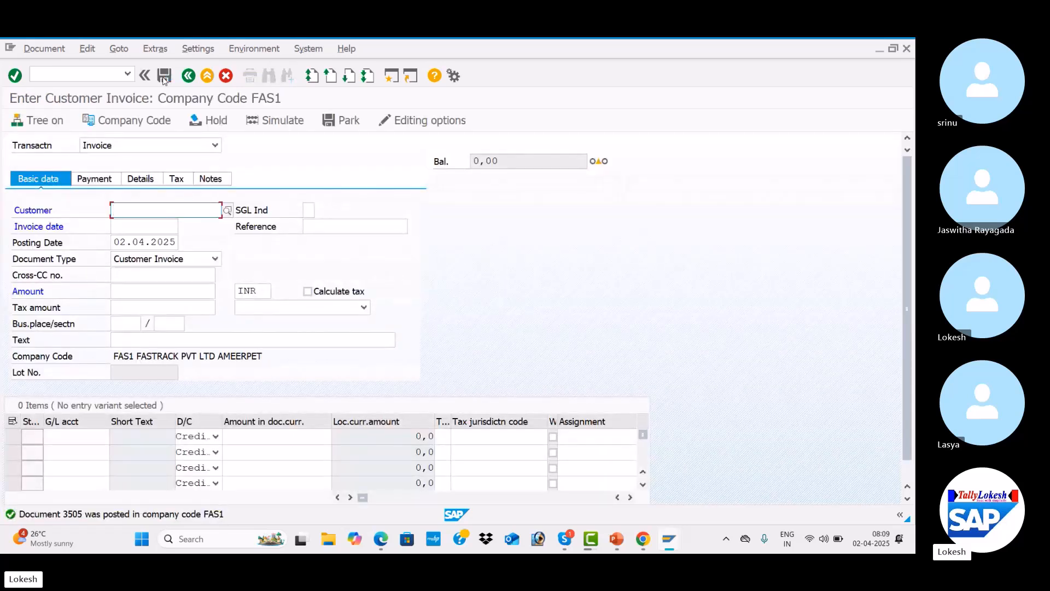
Switch to the customer line item display and run the open-item report for customer 1516
key("alt+Tab")
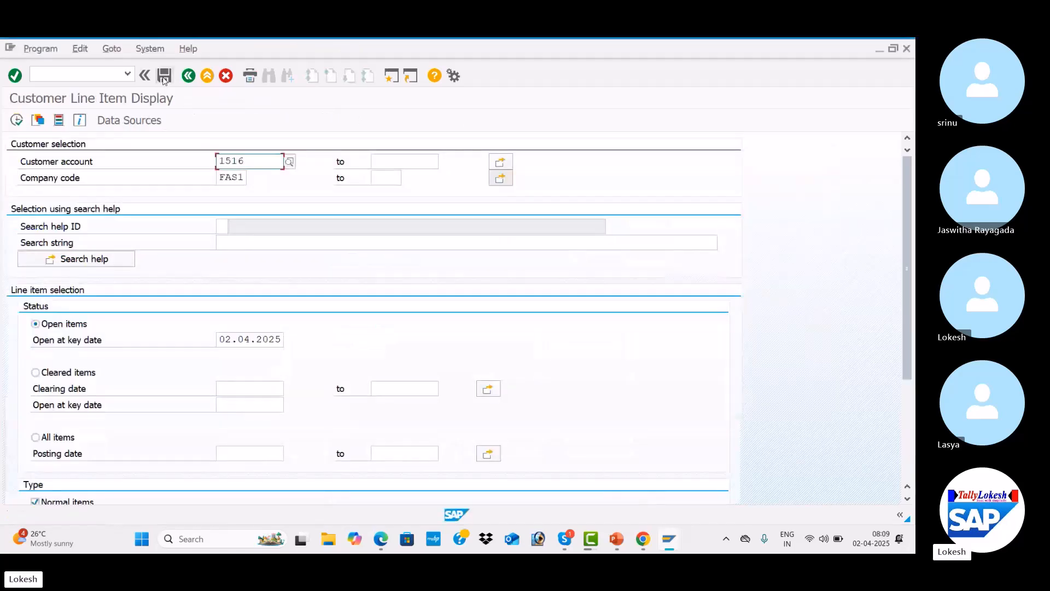
left_click(12, 124)
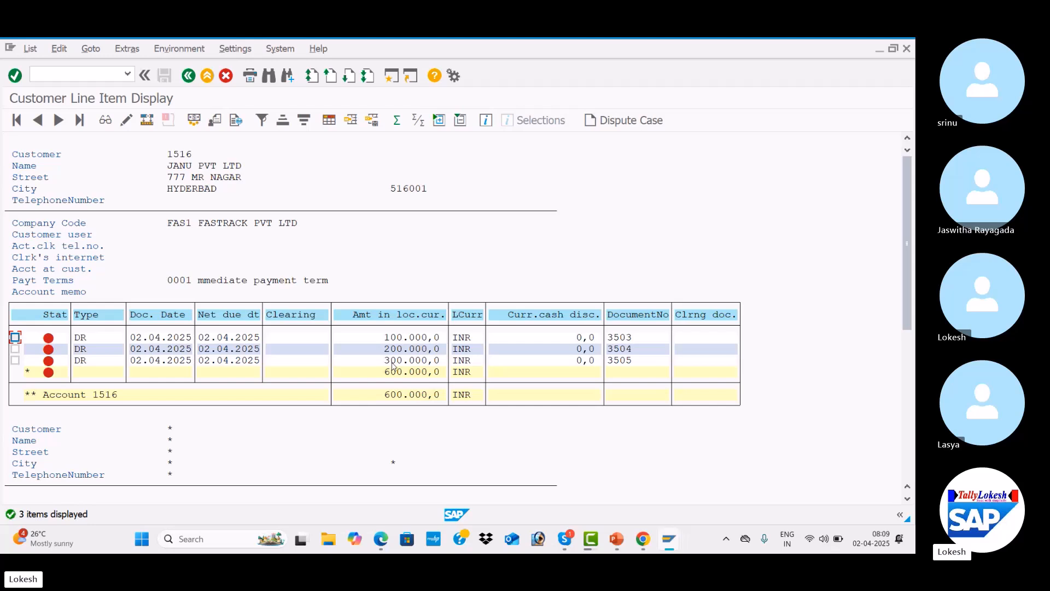
Check the presentation slide listing the transaction codes and return to the invoice entry screen
key("alt+Tab")
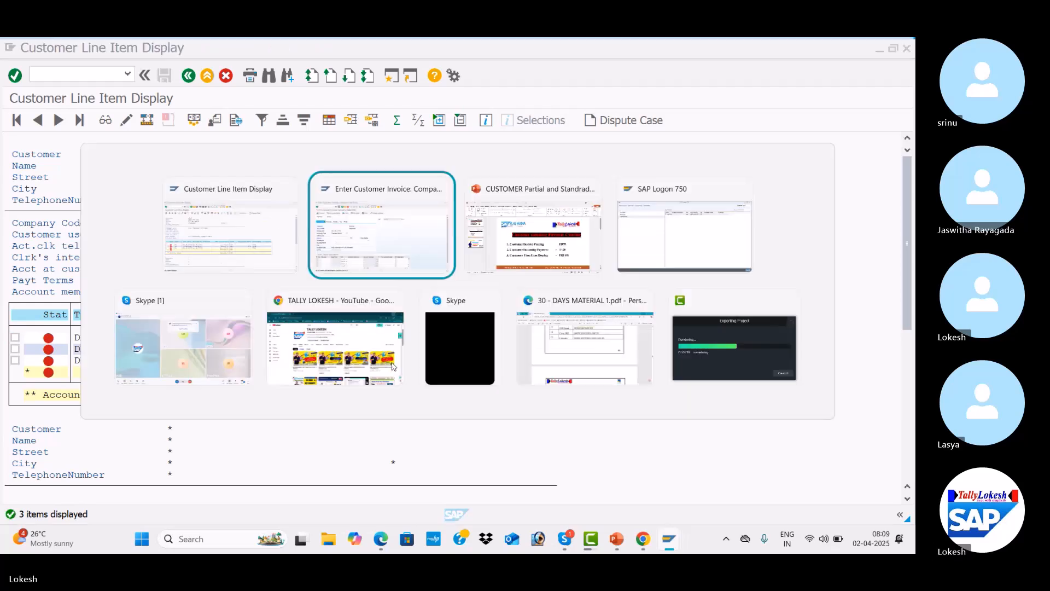
key("alt+Tab")
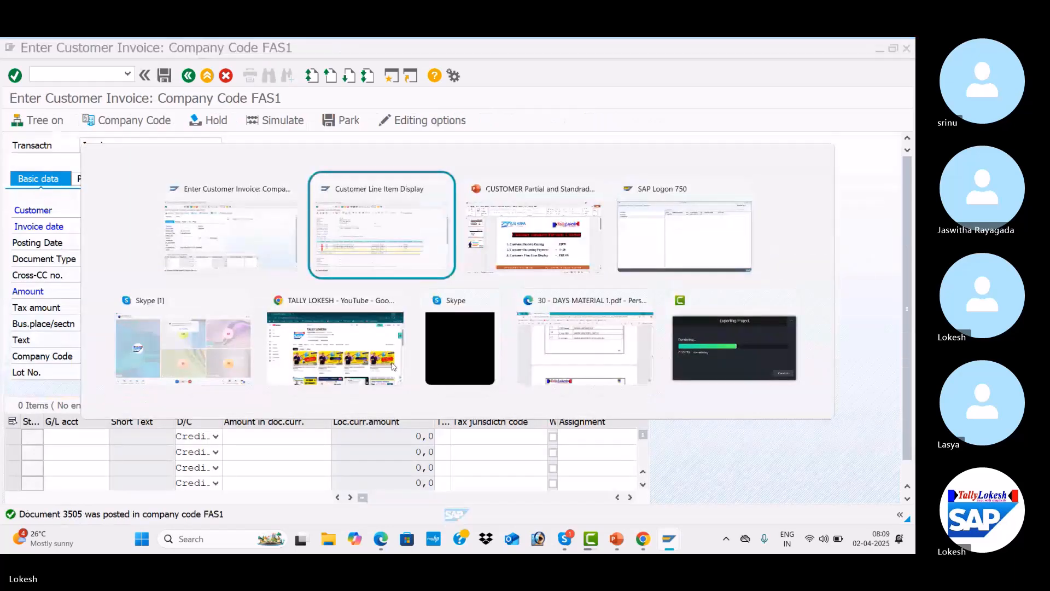
left_click(663, 368)
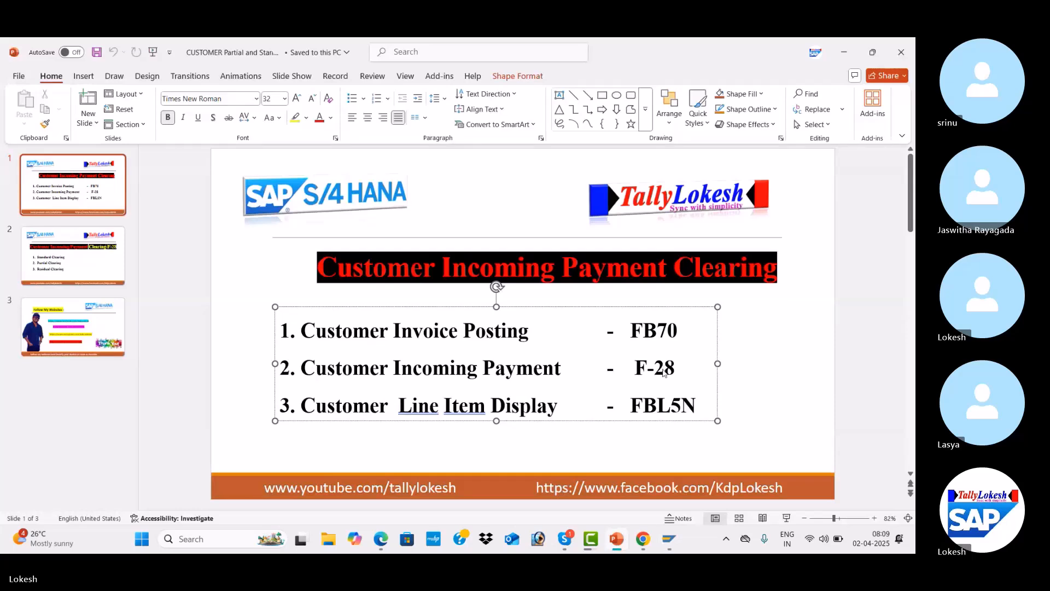
key("alt+Tab")
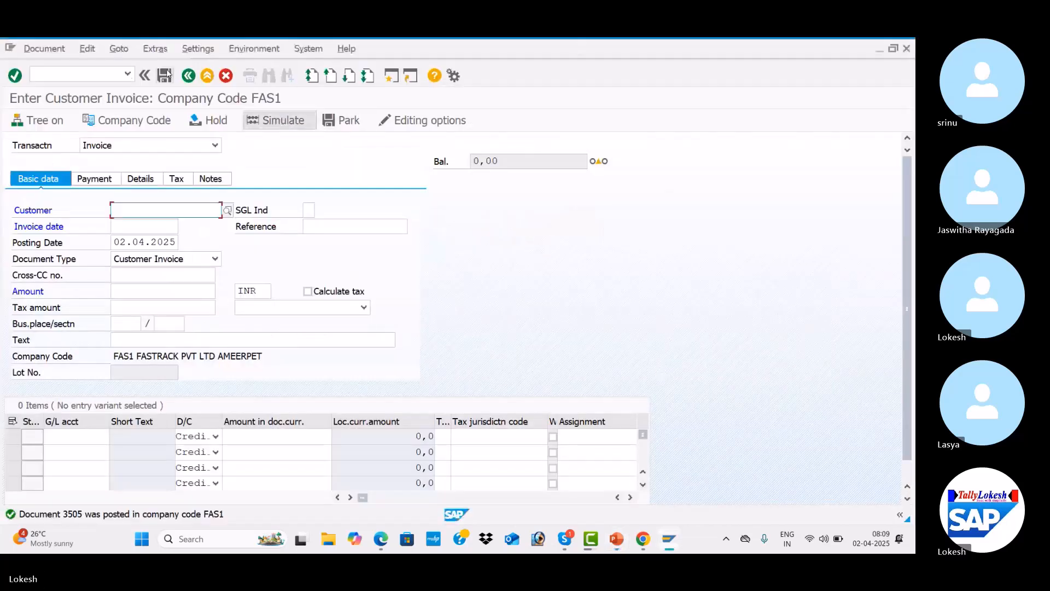
Open transaction F-28 and set the document date to 02.04.2025
left_click(92, 77)
type("/NF-28")
key("Return")
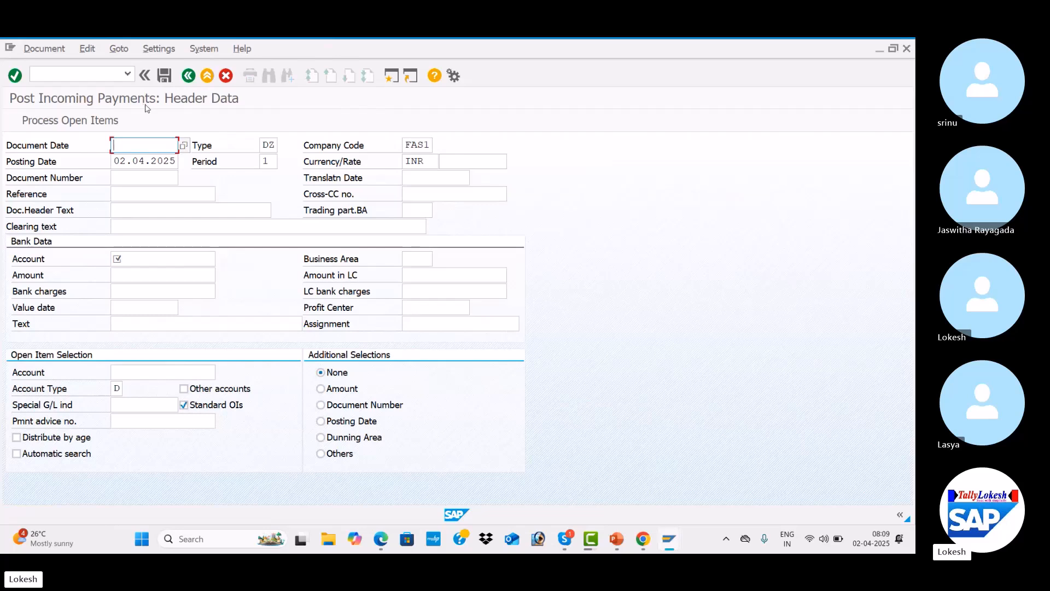
type("0")
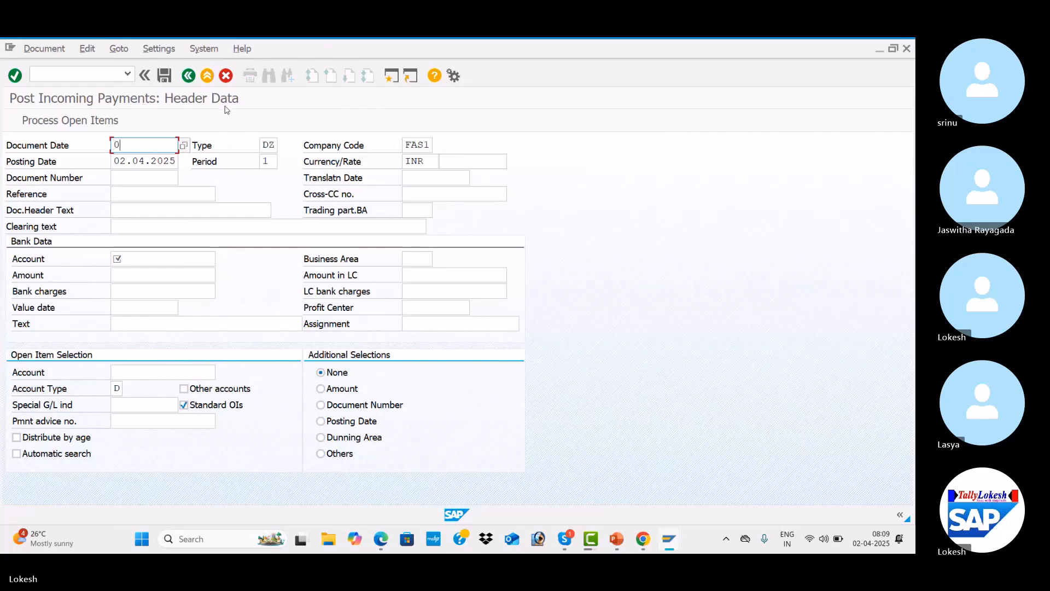
type("2.04.2025")
key("Tab")
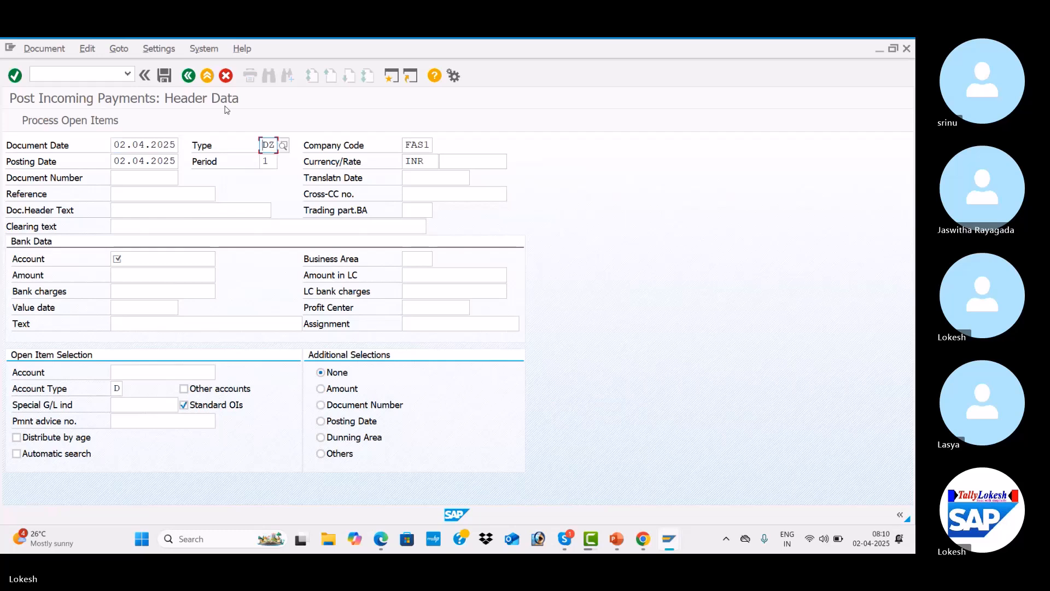
Set the payment's reference to CUS -03
key("Tab")
key("Tab")
key("Tab")
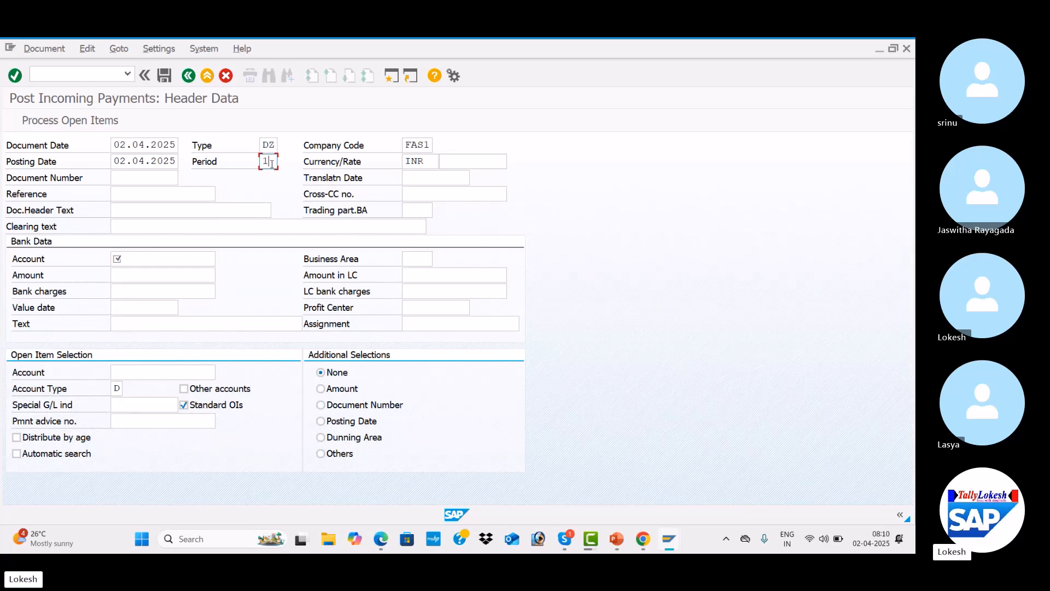
key("Tab")
key("Tab")
key("Tab")
key("Tab")
key("Tab")
key("space")
key("Down")
Set the document header text to Customer Payment
key("Tab")
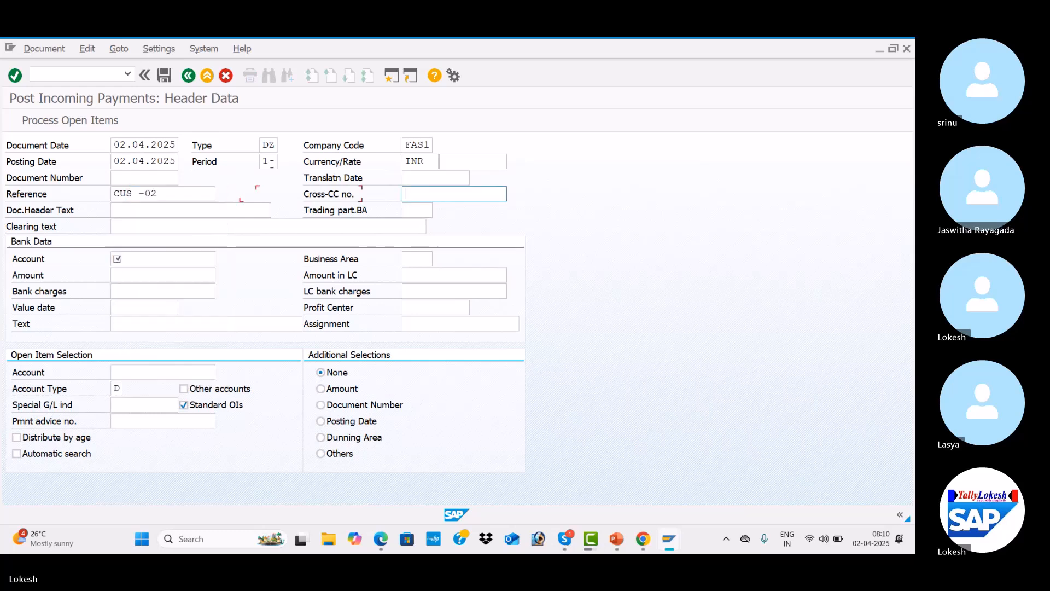
left_click(182, 194)
key("BackSpace")
type("3")
key("Tab")
key("Tab")
key("space")
key("Down")
key("Tab")
key("Tab")
key("Tab")
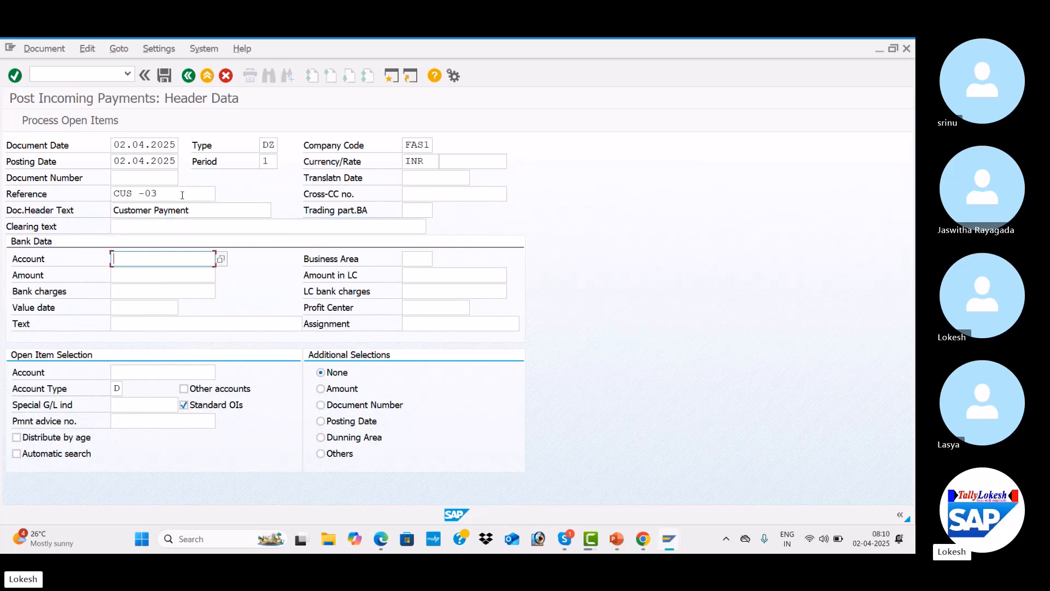
Choose bank G/L account 200001 and set the bank amount to 300000
left_click(221, 260)
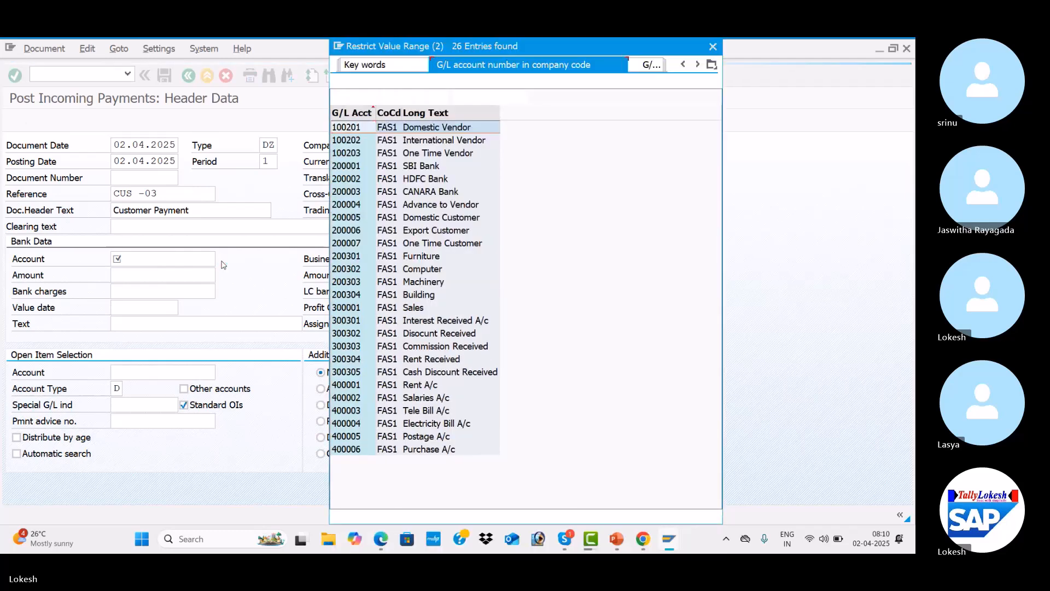
key("Down")
key("Up")
key("Up")
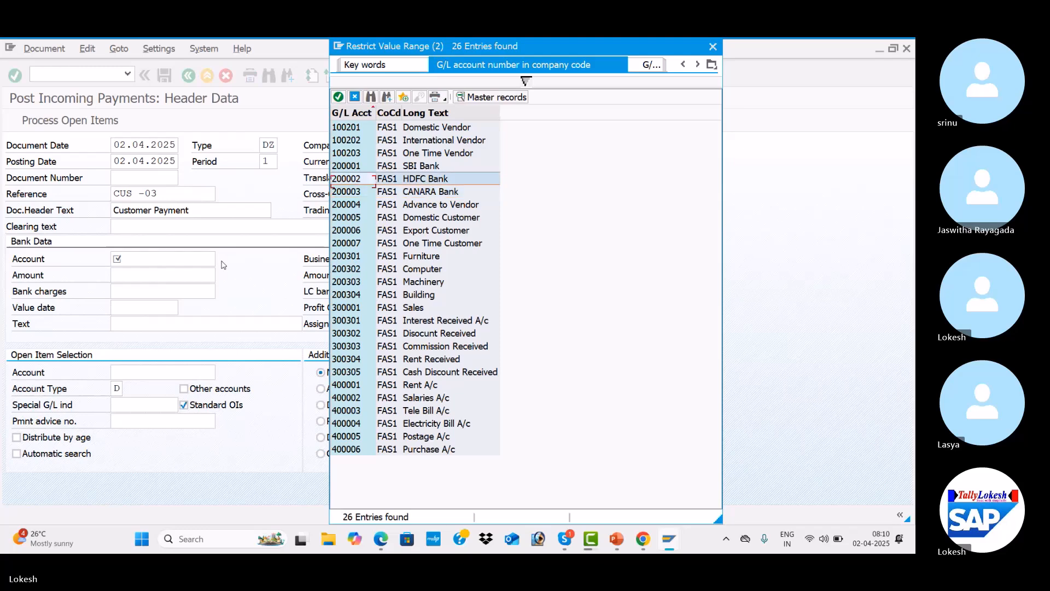
key("Return")
key("Tab")
key("Tab")
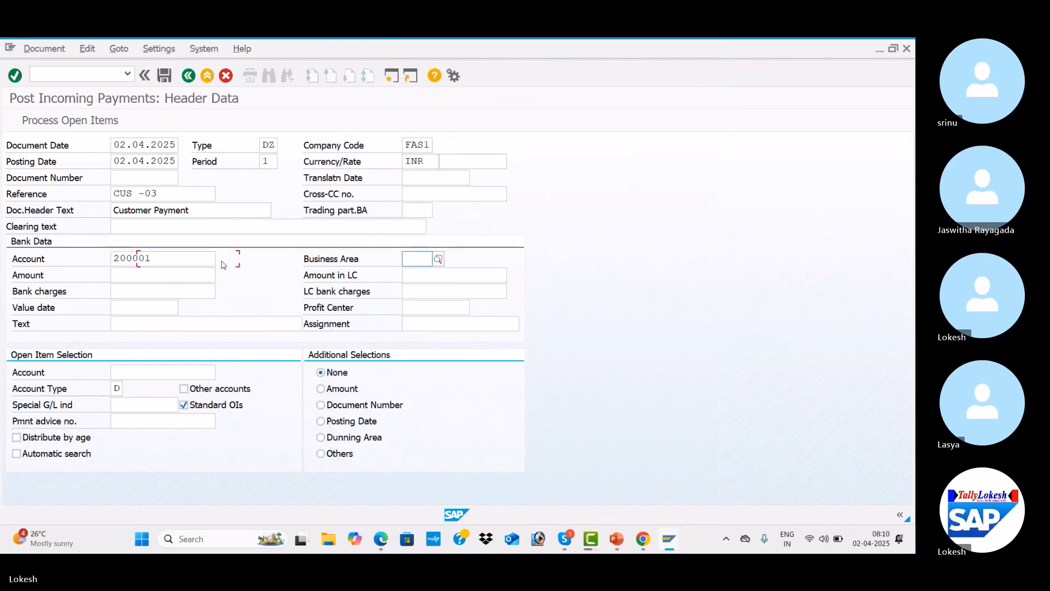
key("Down")
key("Tab")
key("Tab")
key("Tab")
key("Tab")
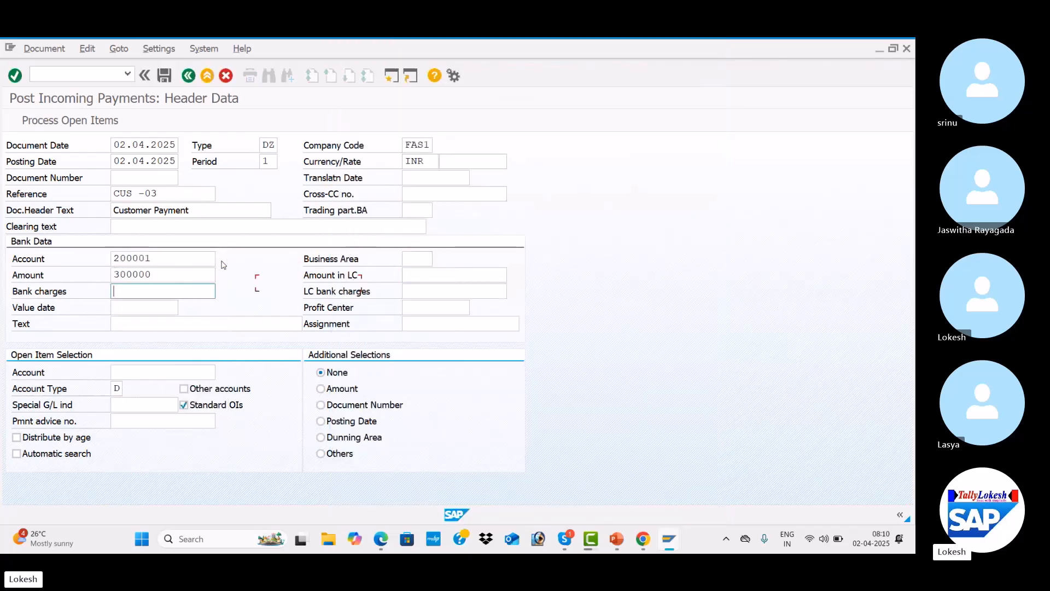
Set the payment's value date to 02.04.2025 and its line item text to Customer Invoice
key("Down")
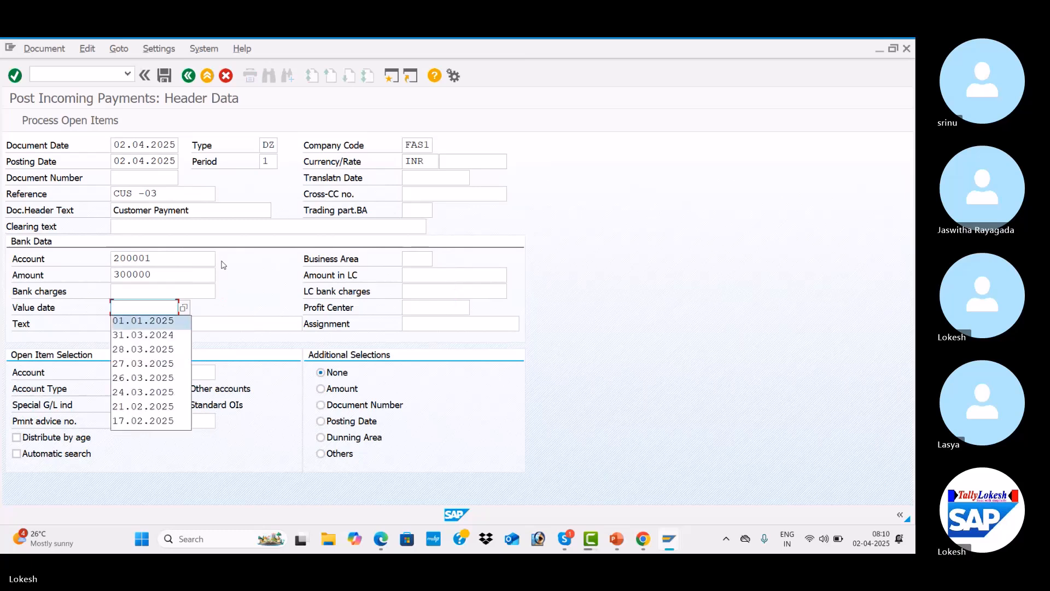
key("Up")
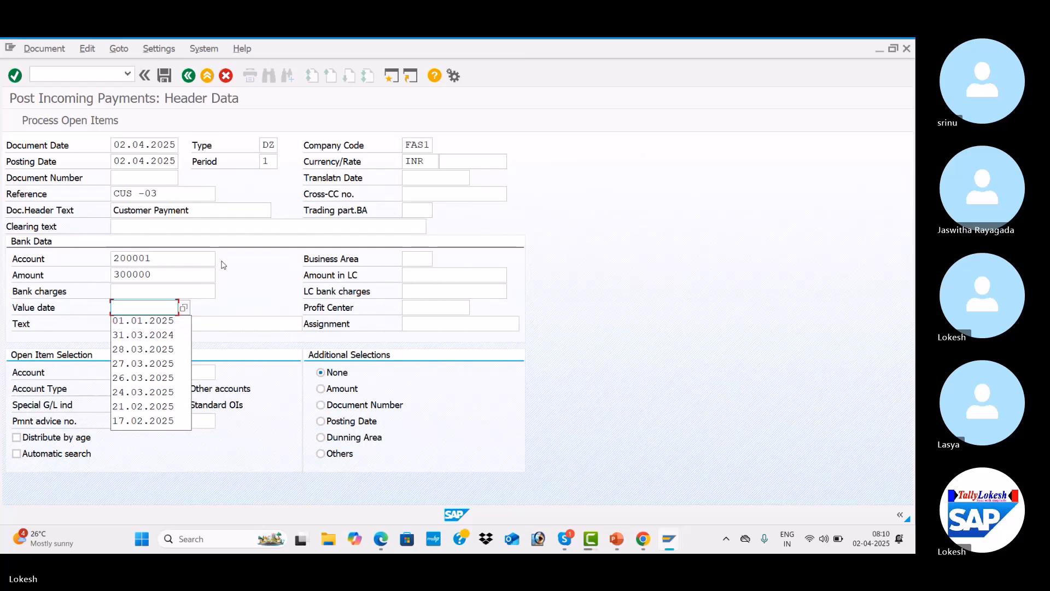
key("Down")
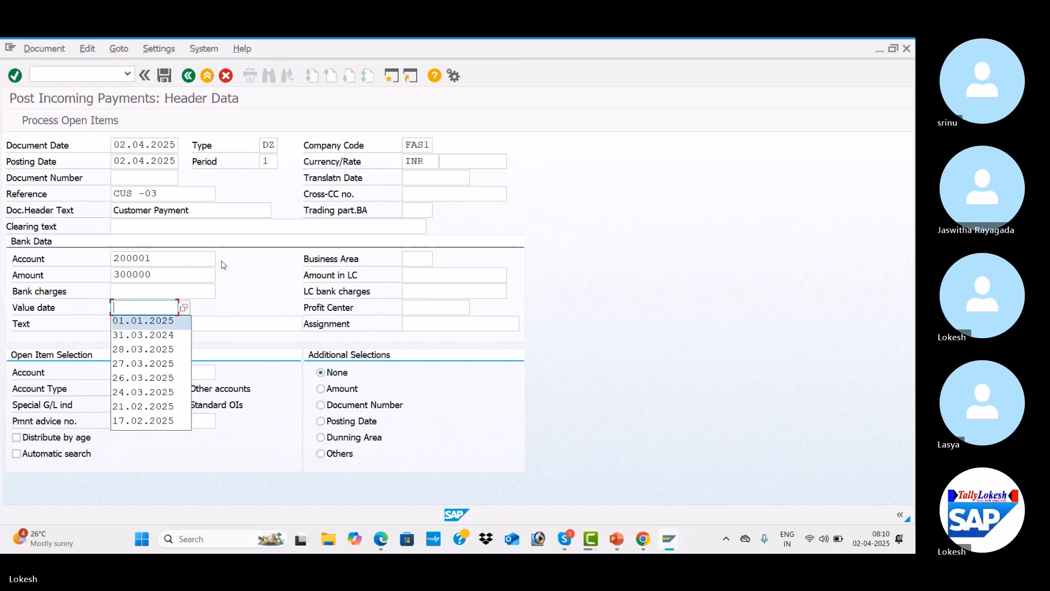
type("02.04")
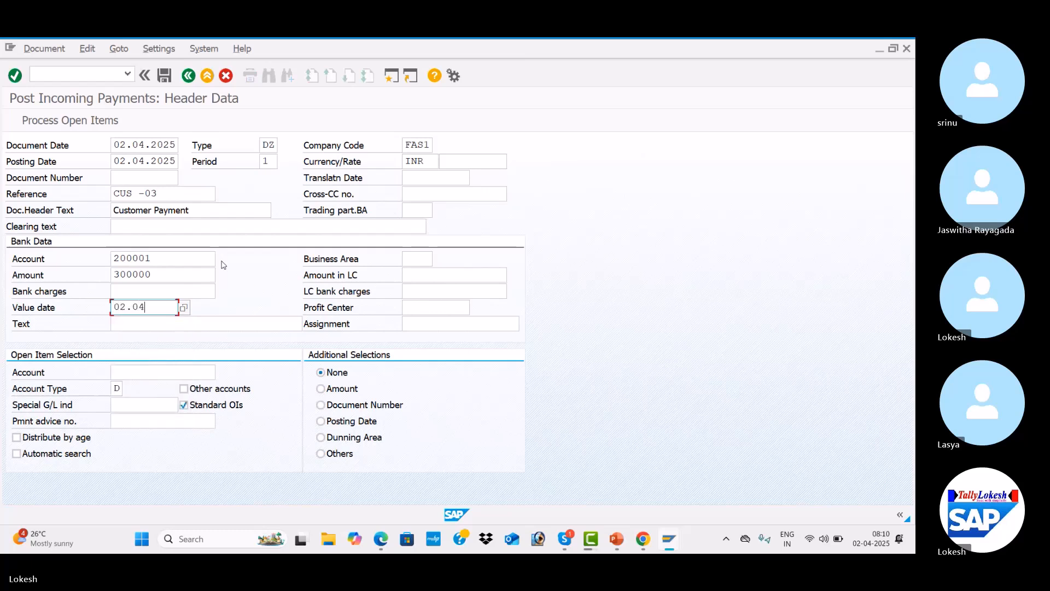
type(".2025")
key("Tab")
key("Tab")
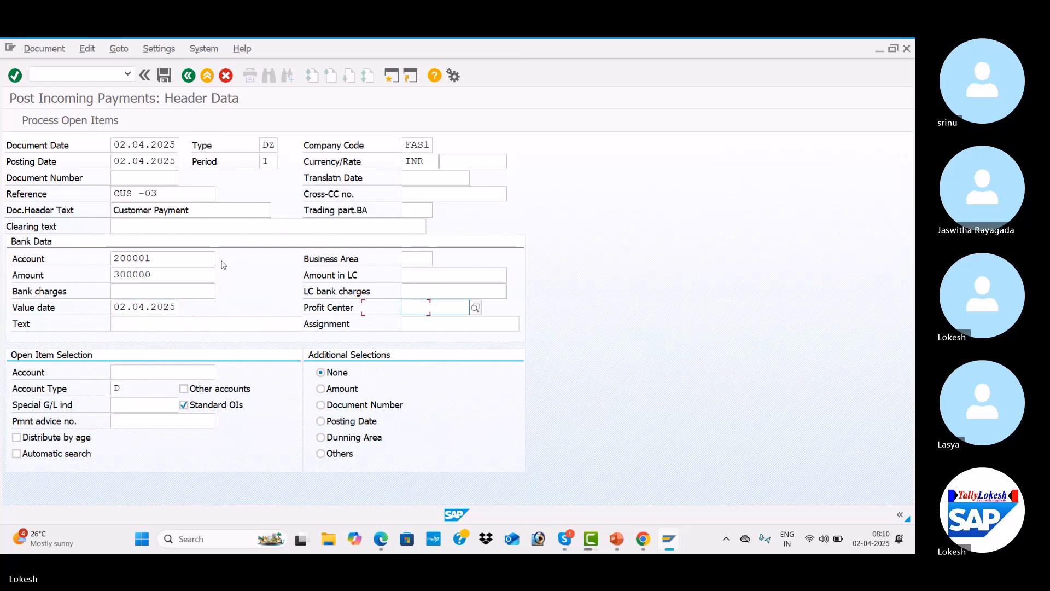
key("Return")
key("Tab")
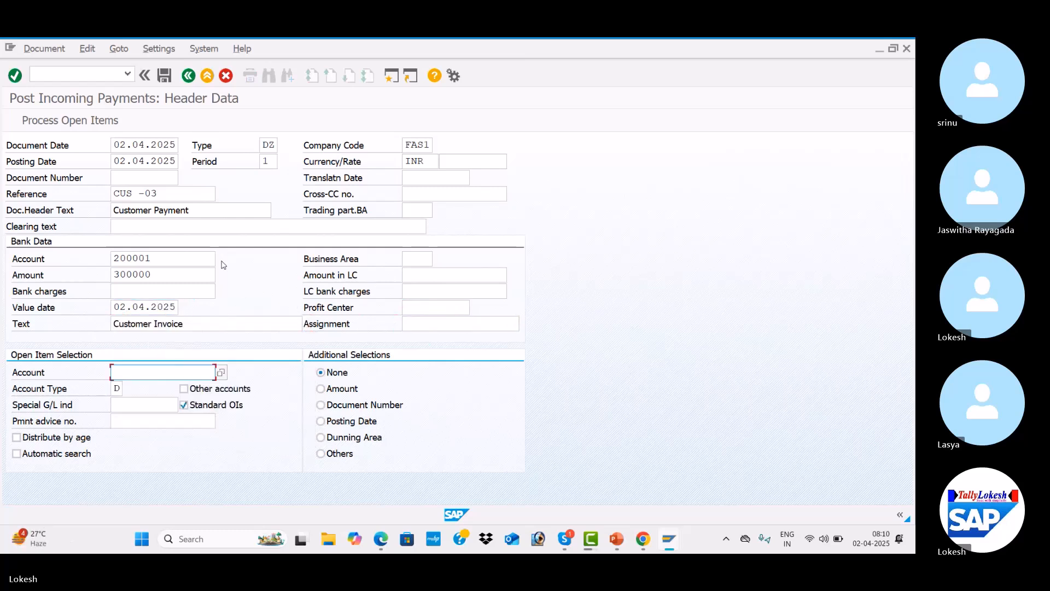
Pick customer account 1516 for open item selection and process its open items
left_click(221, 372)
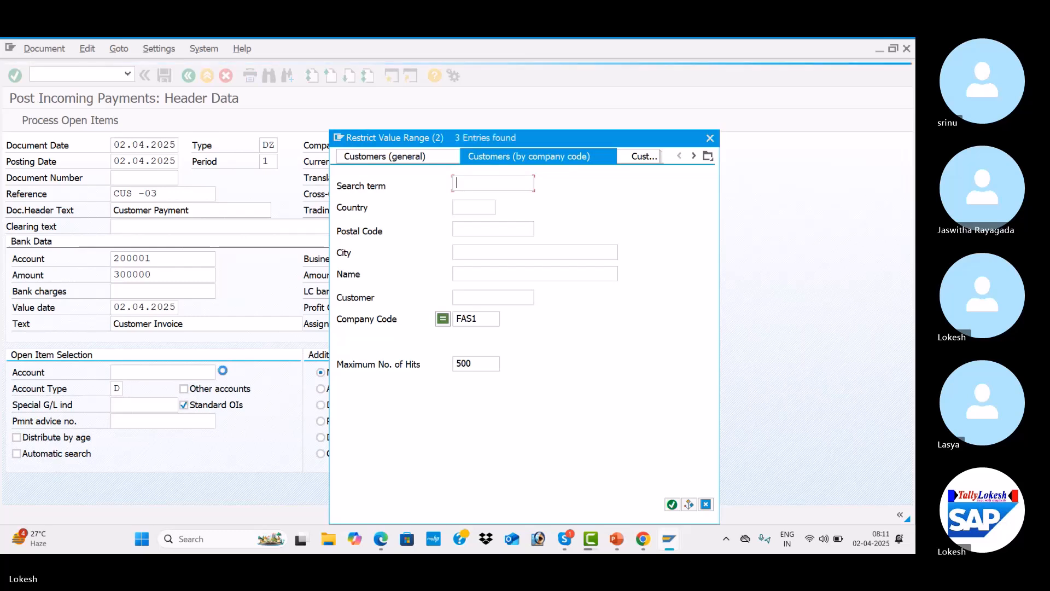
key("Return")
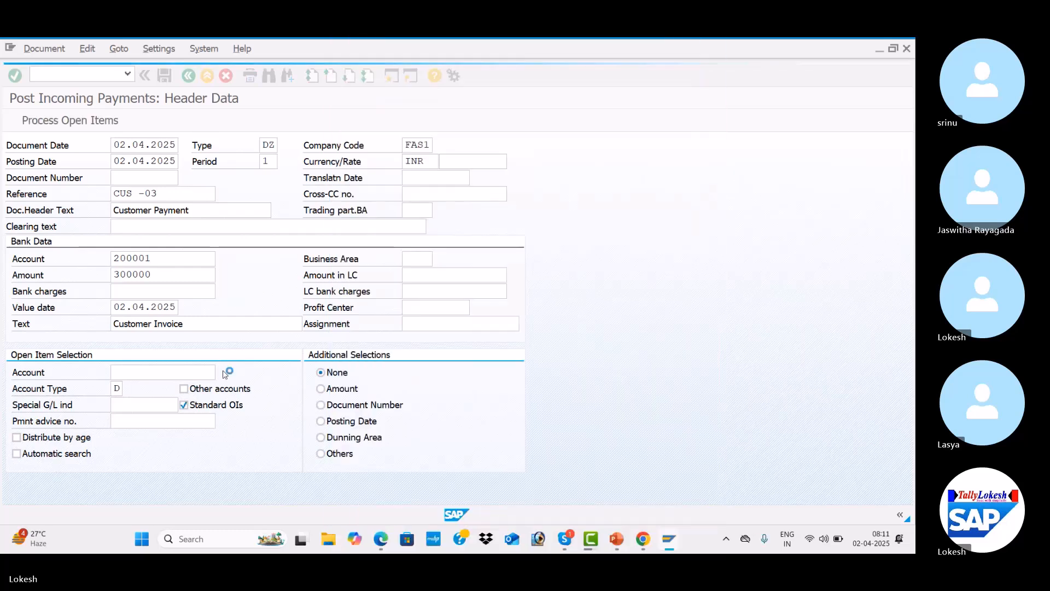
left_click(72, 125)
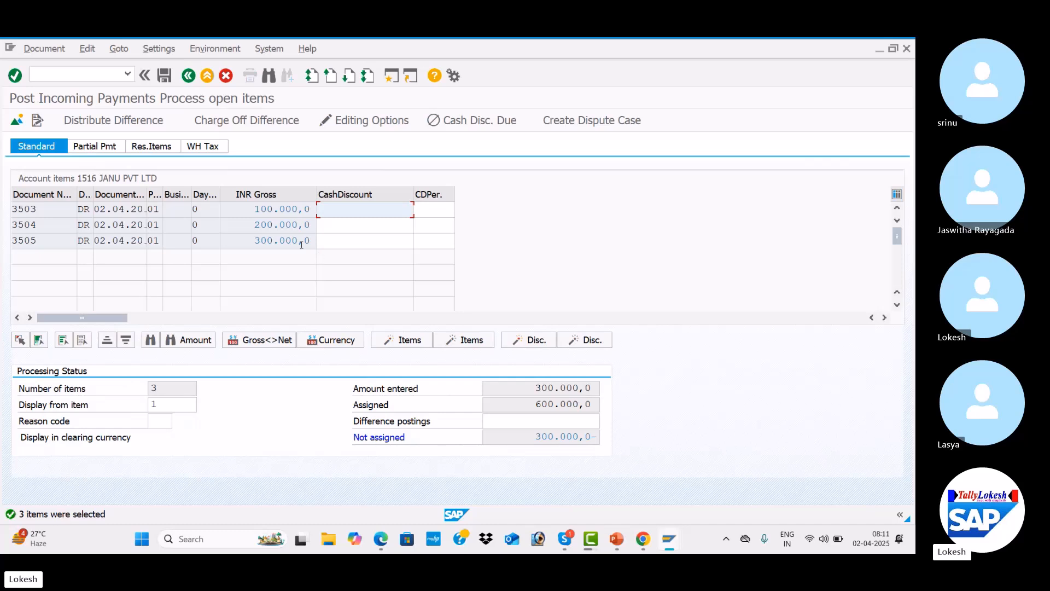
Browse the partial payment, residual items and standard views of the open items
left_click(96, 146)
left_click(147, 149)
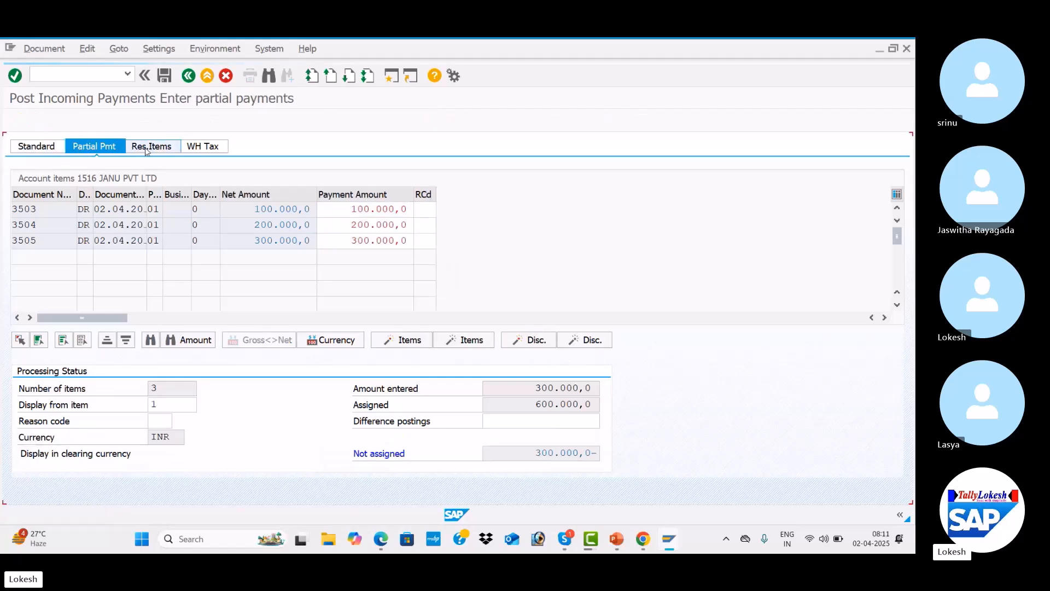
left_click(42, 148)
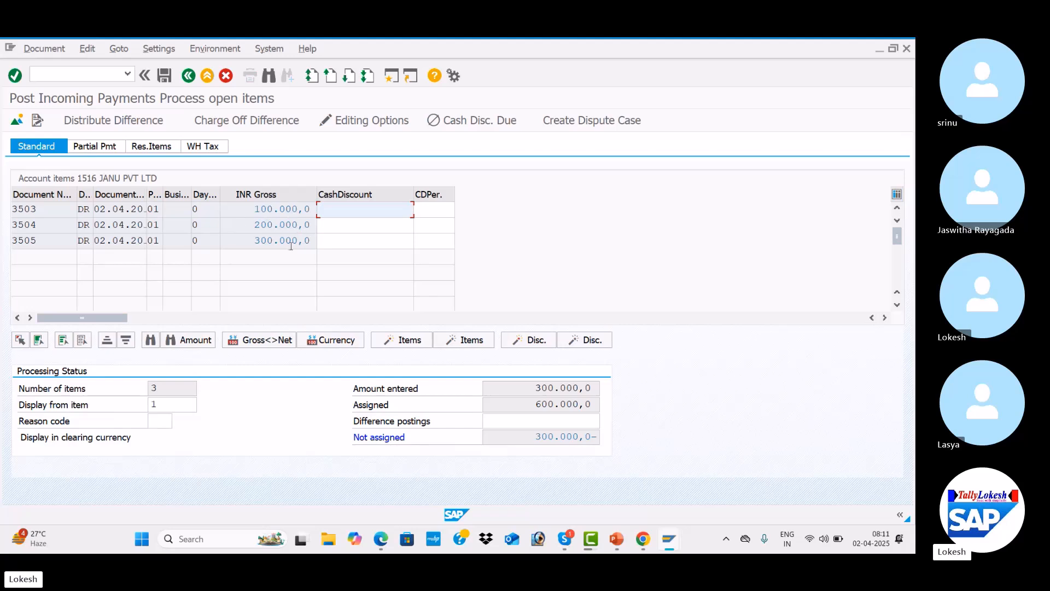
Deactivate open items 3503 and 3504 so the payment clears only item 3505
double_click(273, 209)
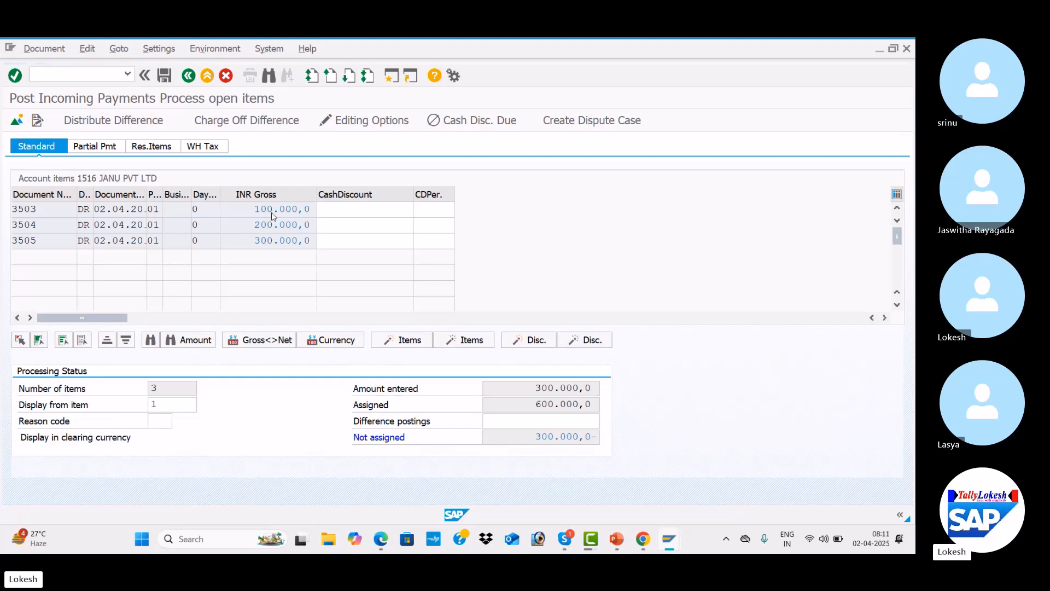
double_click(275, 225)
left_click_drag(253, 242, 313, 241)
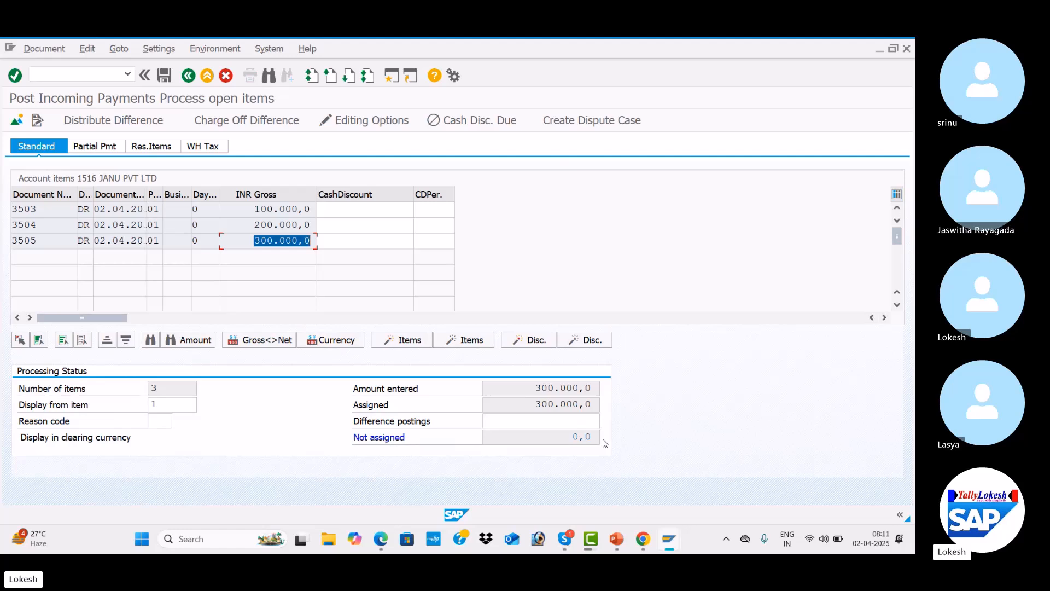
Post the incoming payment clearing document
key("alt+Tab")
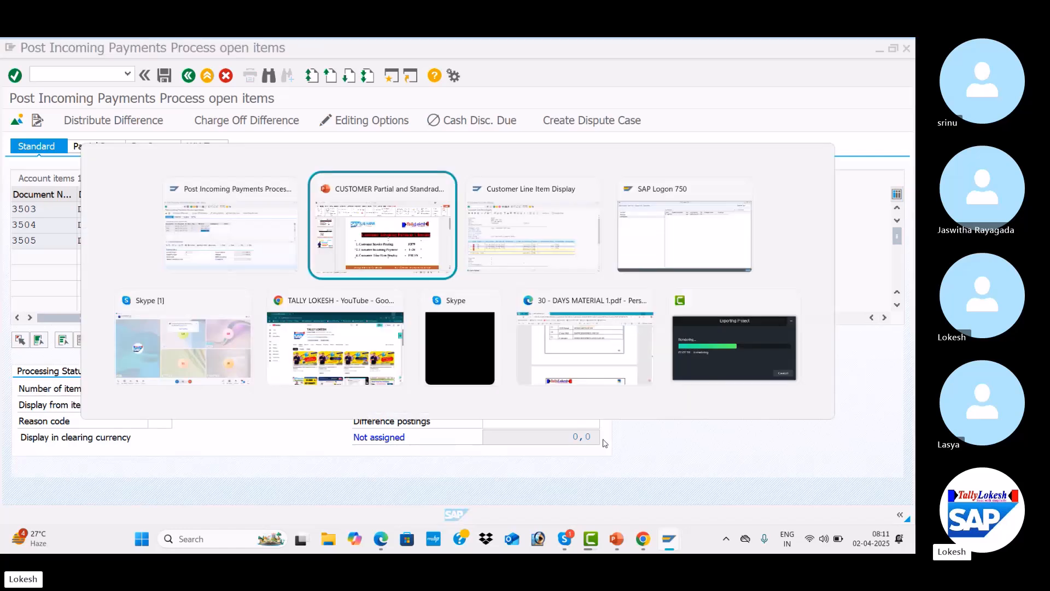
key("alt+Tab")
key("alt+Tab")
key("alt+Tab")
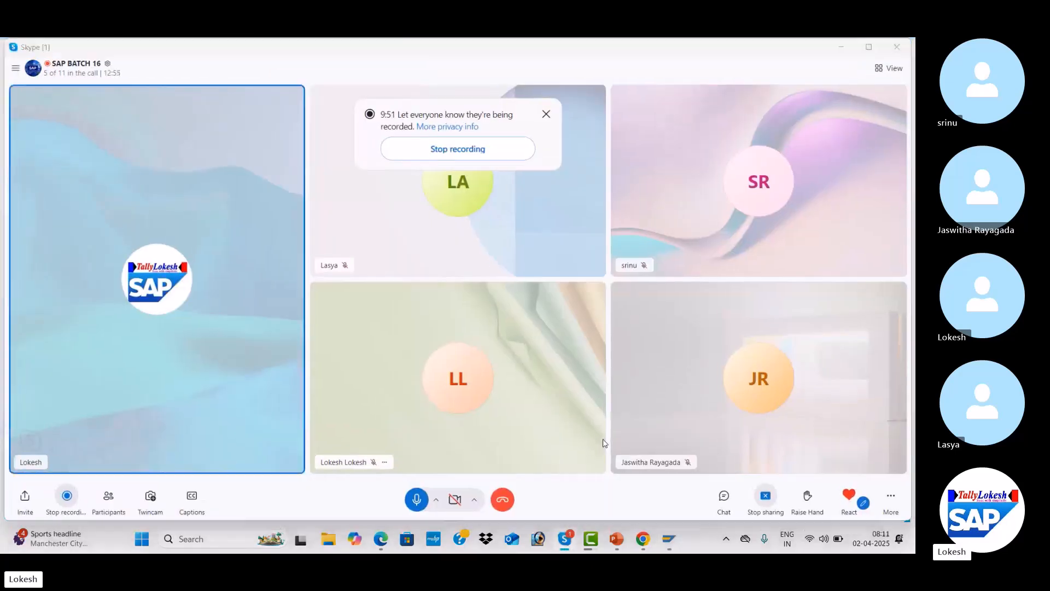
key("alt+Tab")
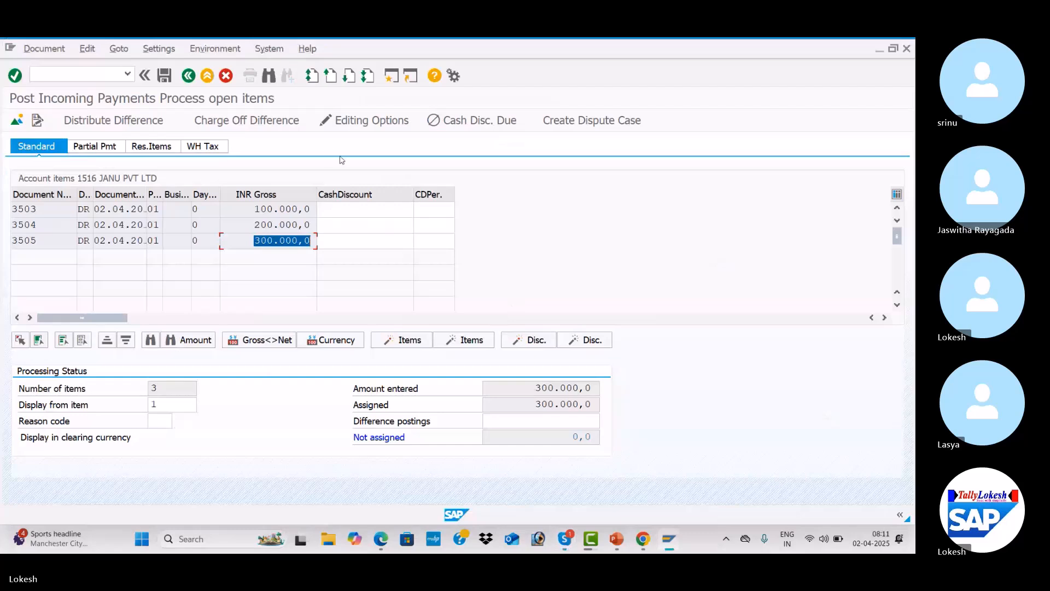
left_click(167, 76)
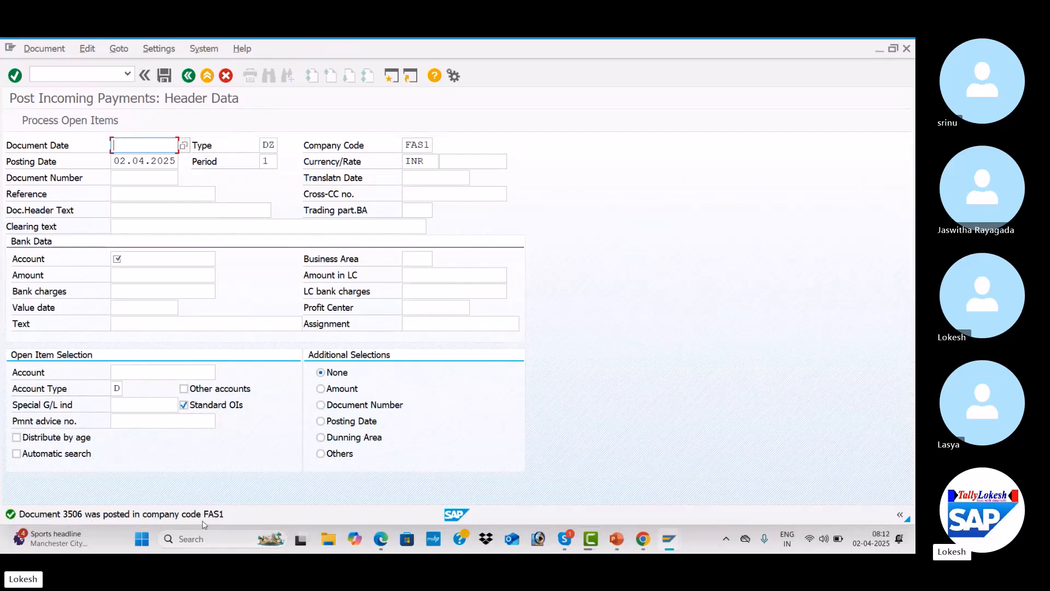
Switch to the customer line item display and refresh the list for customer 1516
key("alt+Tab")
key("Tab")
key("Tab")
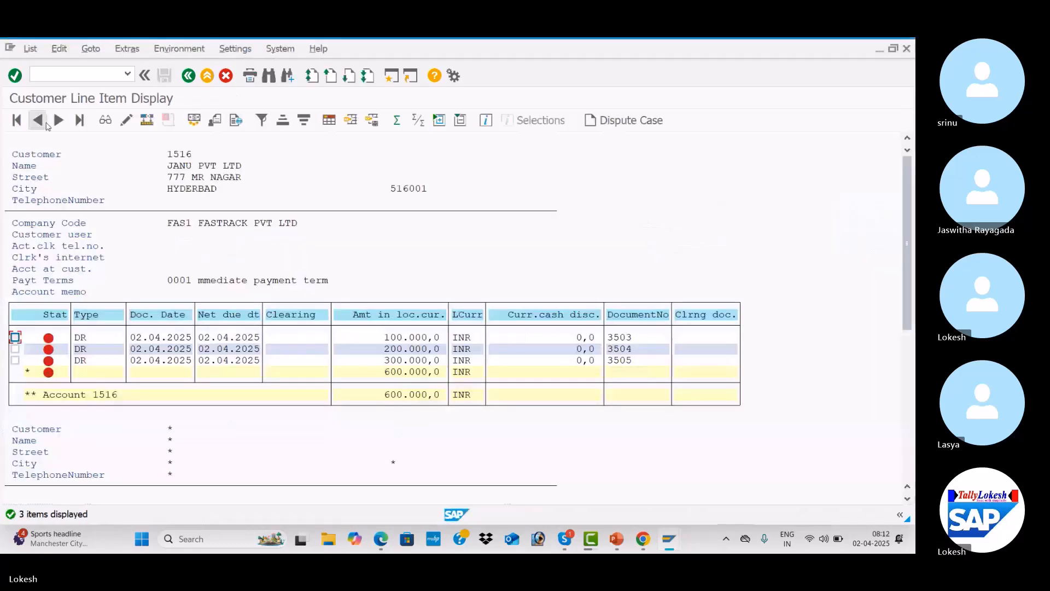
left_click(30, 49)
left_click(47, 82)
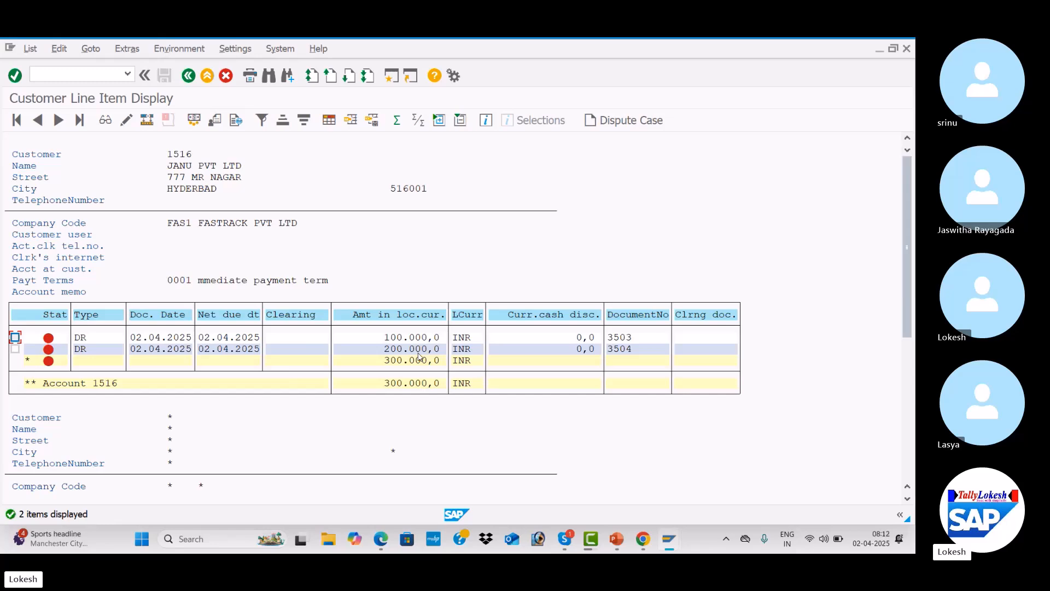
Start a new incoming payment with document date 02.04.2025 and reference CUS -04
key("alt+Tab")
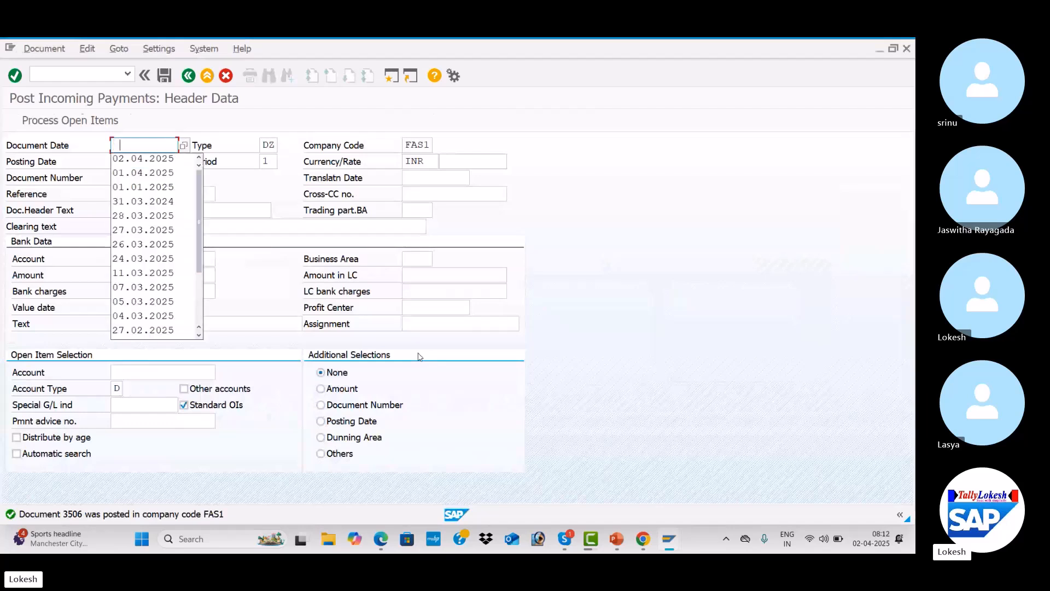
key("Down")
key("Return")
key("Tab")
key("Tab")
key("Tab")
key("Tab")
key("Tab")
key("Tab")
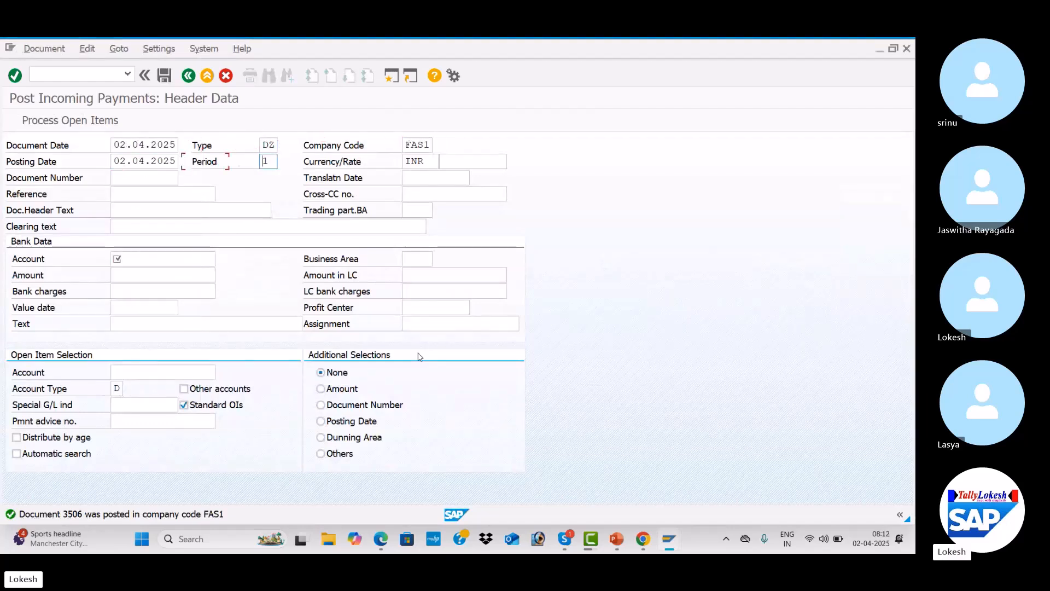
key("Tab")
key("Tab")
key("Tab")
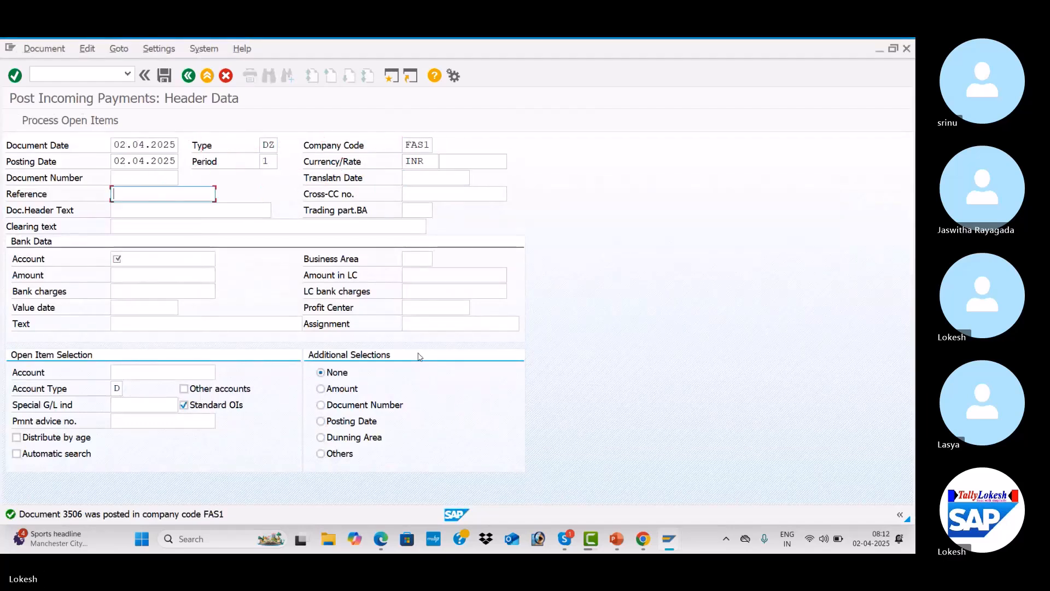
key("Return")
key("Tab")
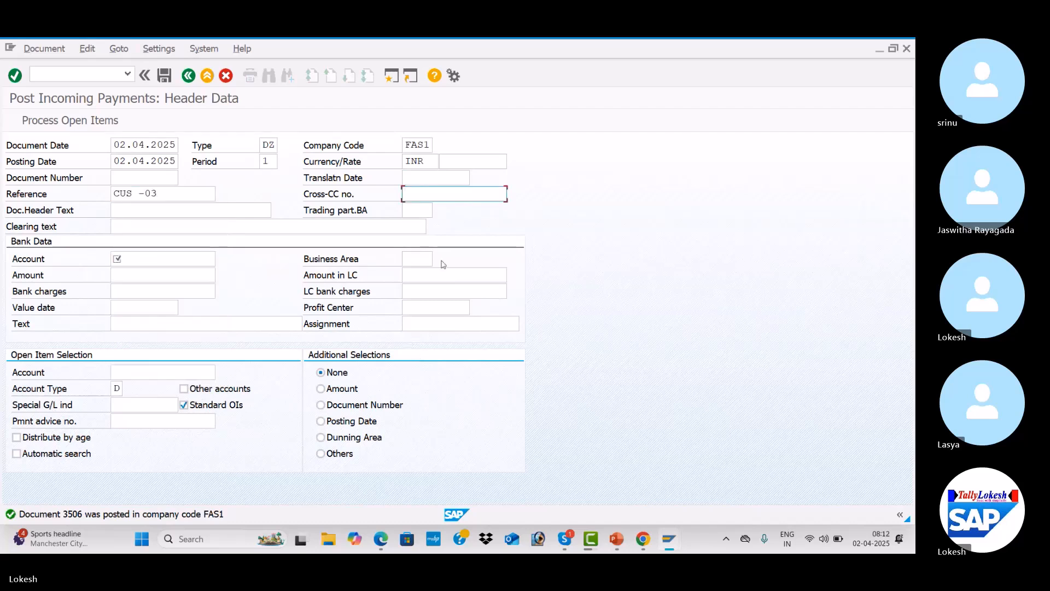
left_click(171, 188)
key("BackSpace")
type("4")
Set the new payment's document header text to Customer Payment
key("Tab")
key("Tab")
key("Return")
key("Tab")
key("Tab")
key("Tab")
key("Tab")
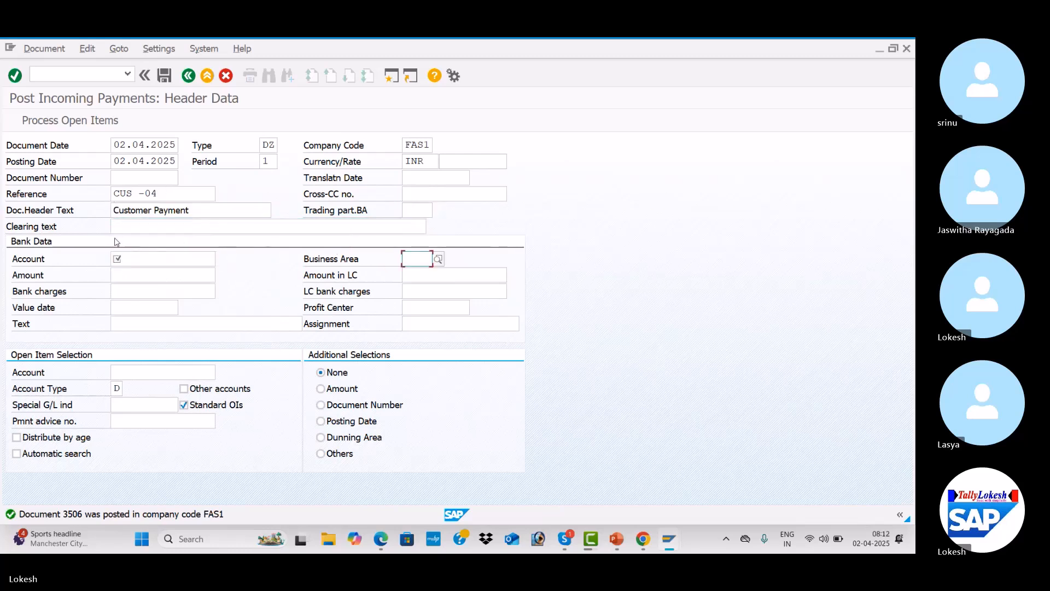
Choose bank G/L account 200001 and set the bank amount to 250000
left_click(138, 258)
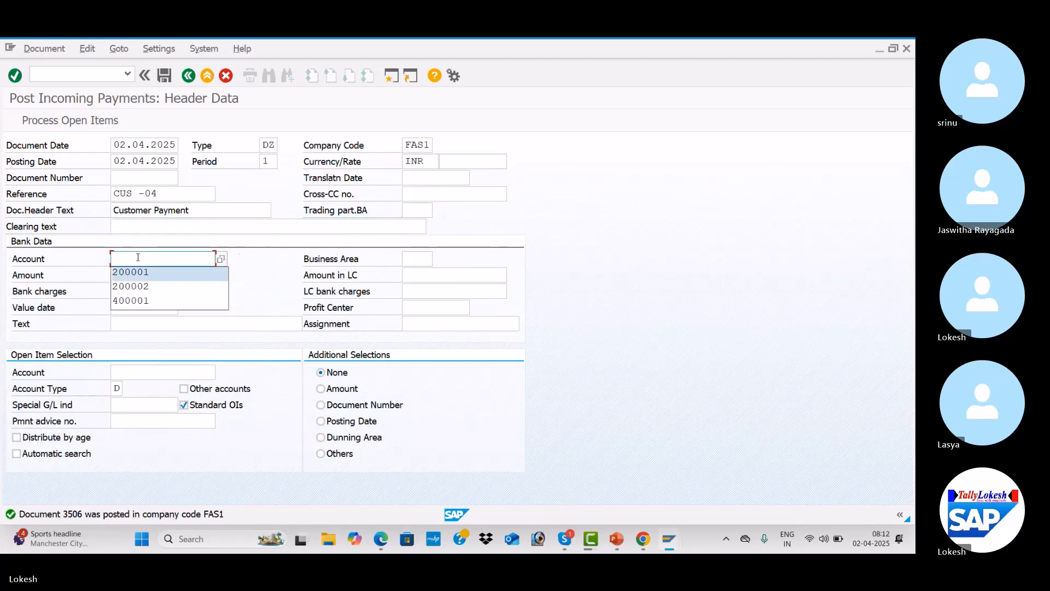
key("Return")
key("Tab")
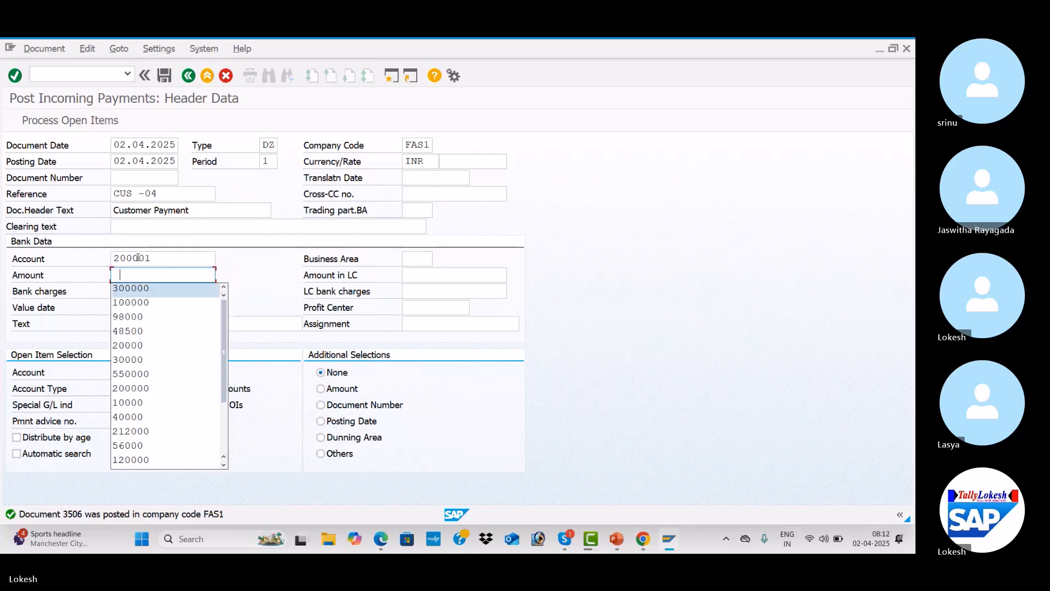
type("250")
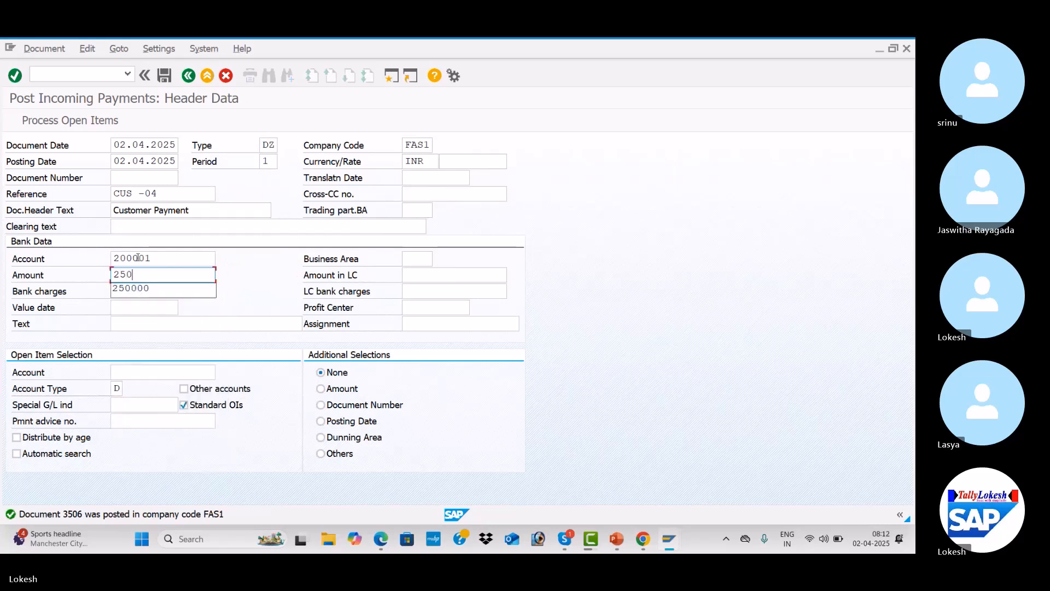
key("Down")
key("Tab")
key("Tab")
key("Tab")
key("Tab")
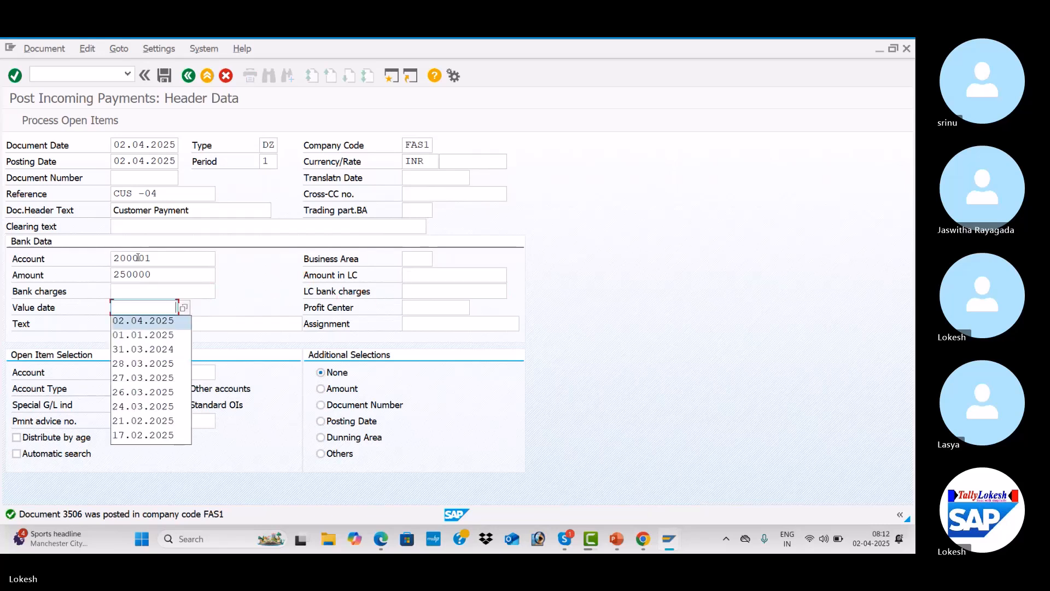
Set value date 02.04.2025, item text Customer Invoice and open-item customer account 1516
key("Tab")
key("Down")
key("Tab")
key("Tab")
key("Down")
key("Tab")
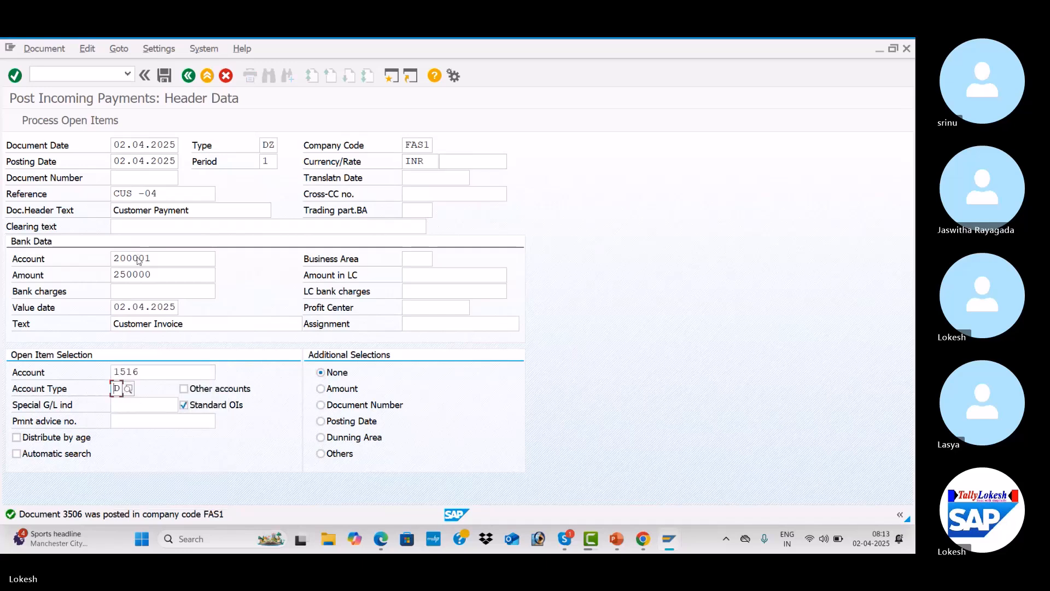
Process the customer's open items and switch to partial payment entry
key("Return")
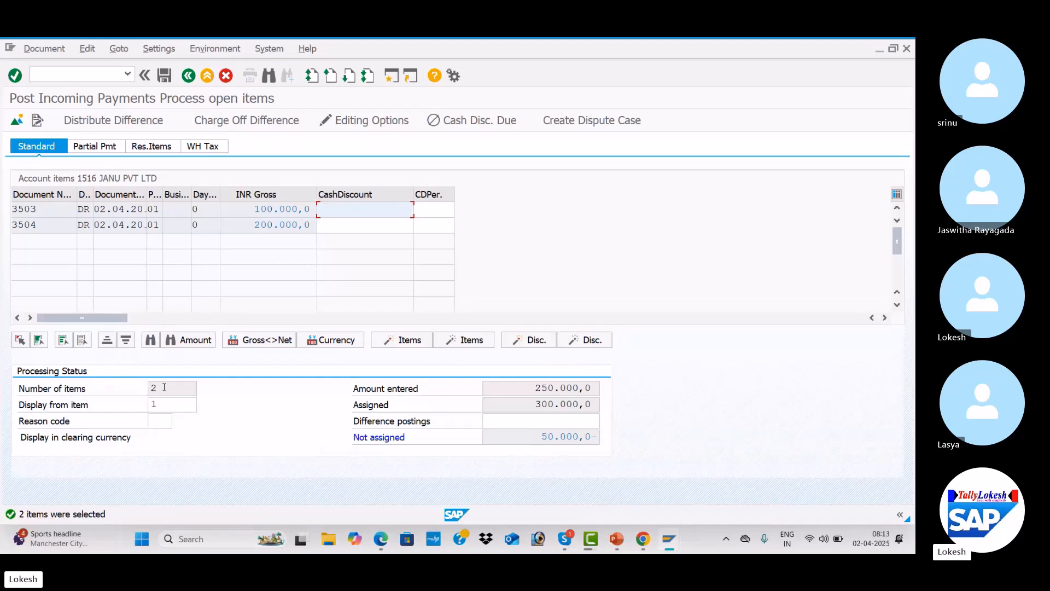
left_click(173, 404)
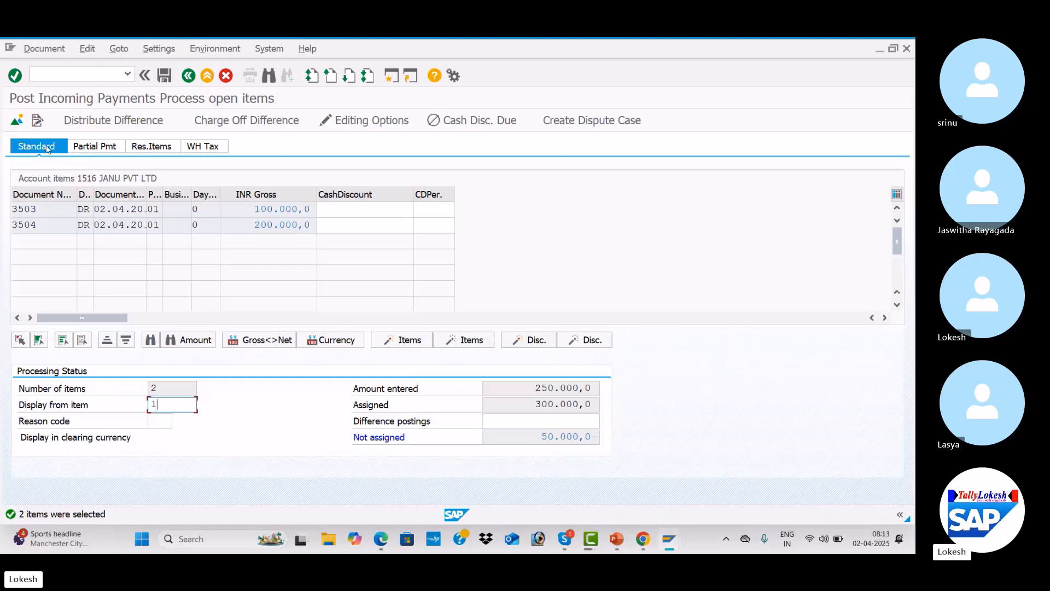
left_click(109, 149)
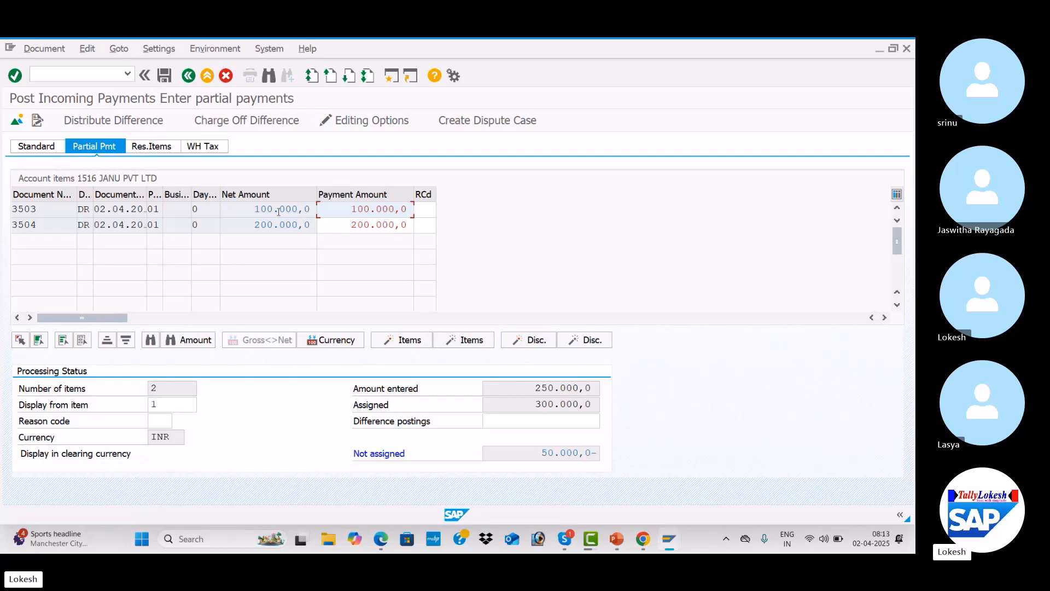
Set the partial payment amount for item 3503 to 50,000
left_click(347, 229)
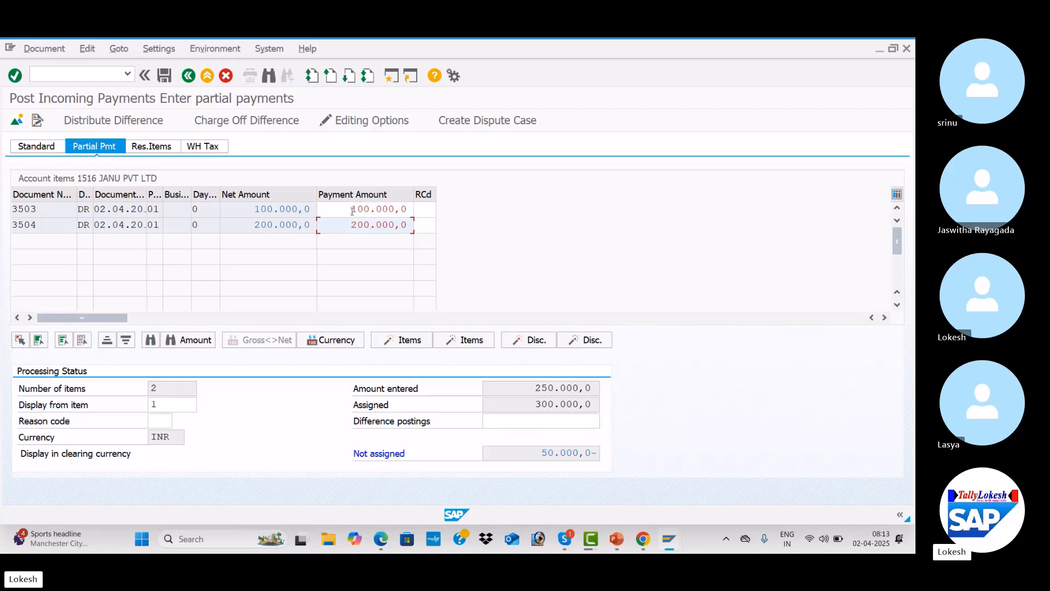
left_click(352, 210)
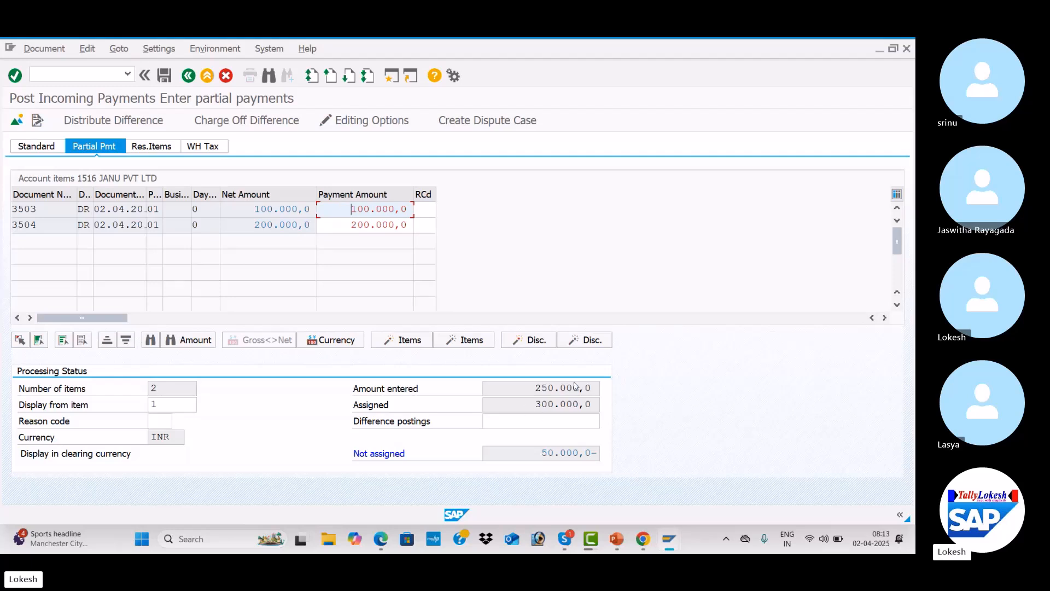
double_click(361, 212)
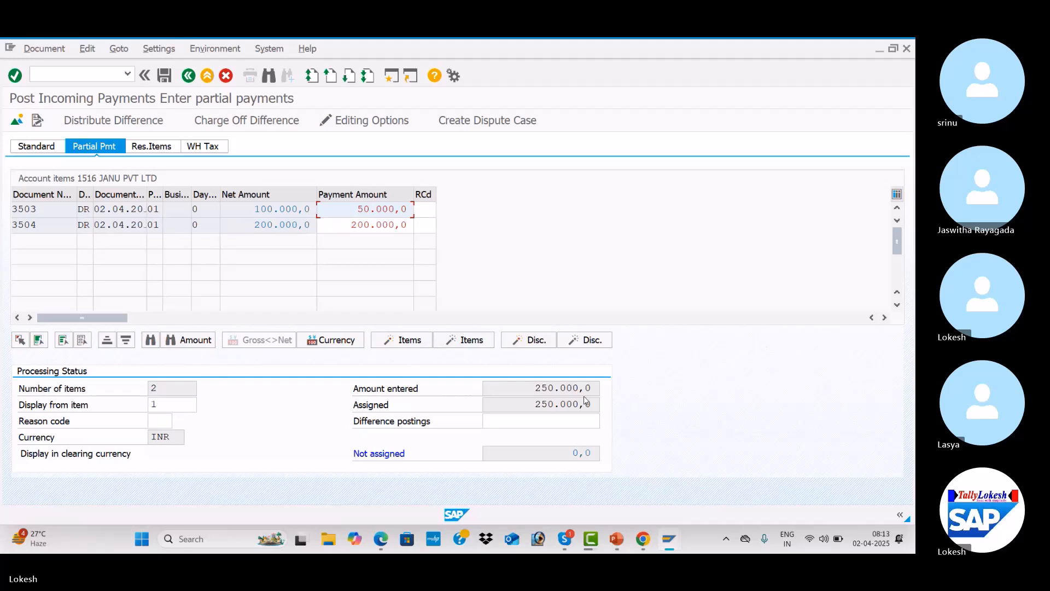
Give the customer partial-payment line item the text Customer Invoice and post the incoming payment
left_click(169, 77)
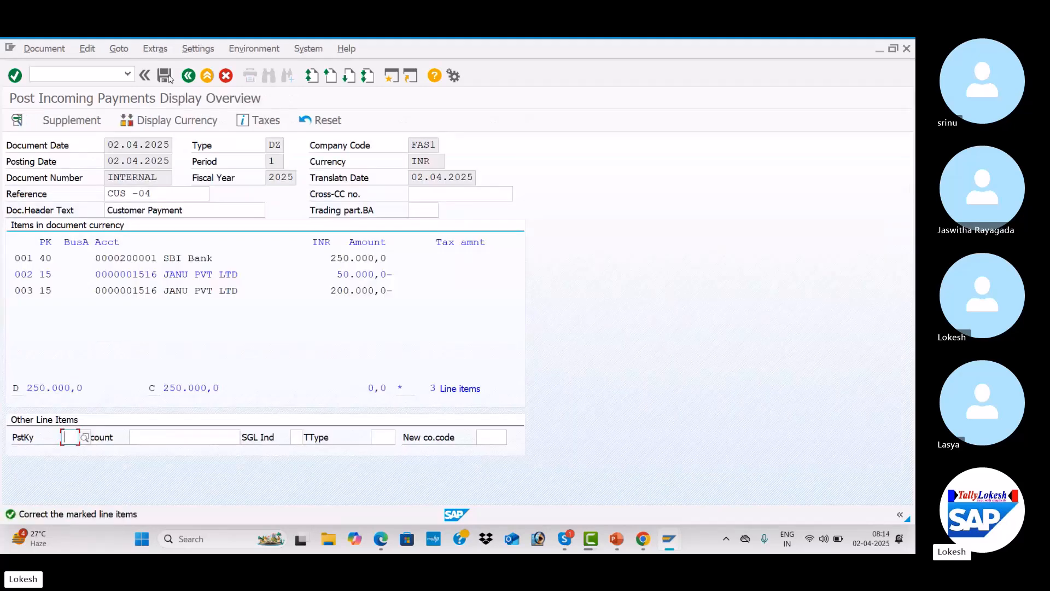
double_click(204, 274)
left_click(175, 291)
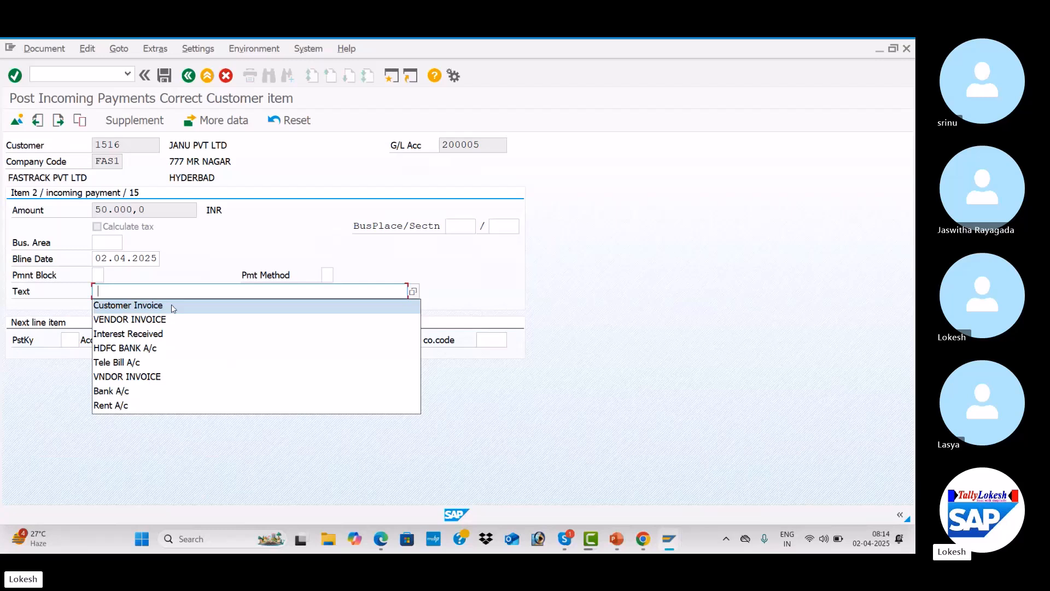
left_click(173, 305)
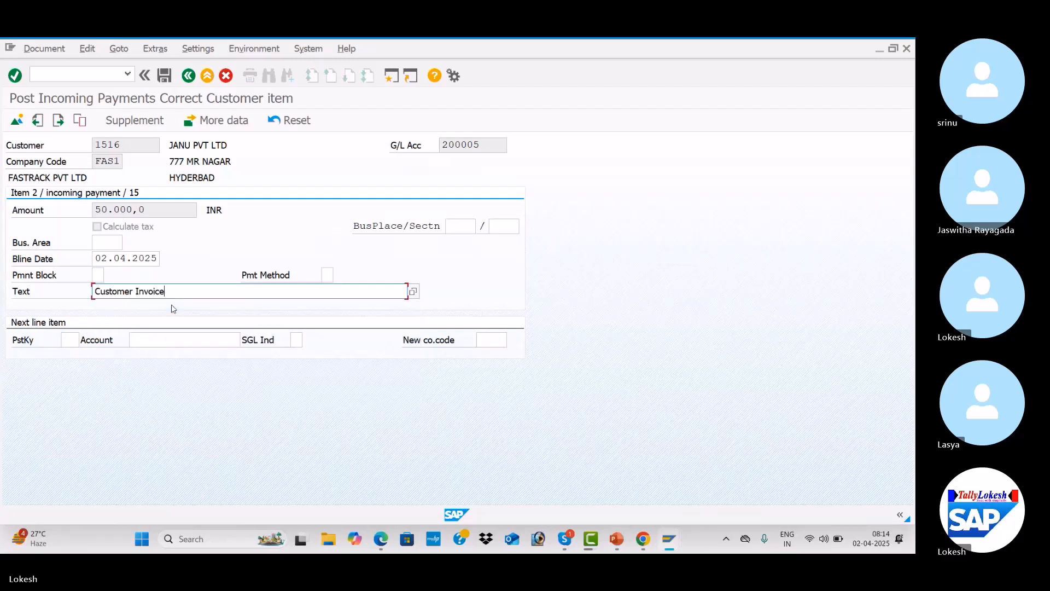
left_click(165, 76)
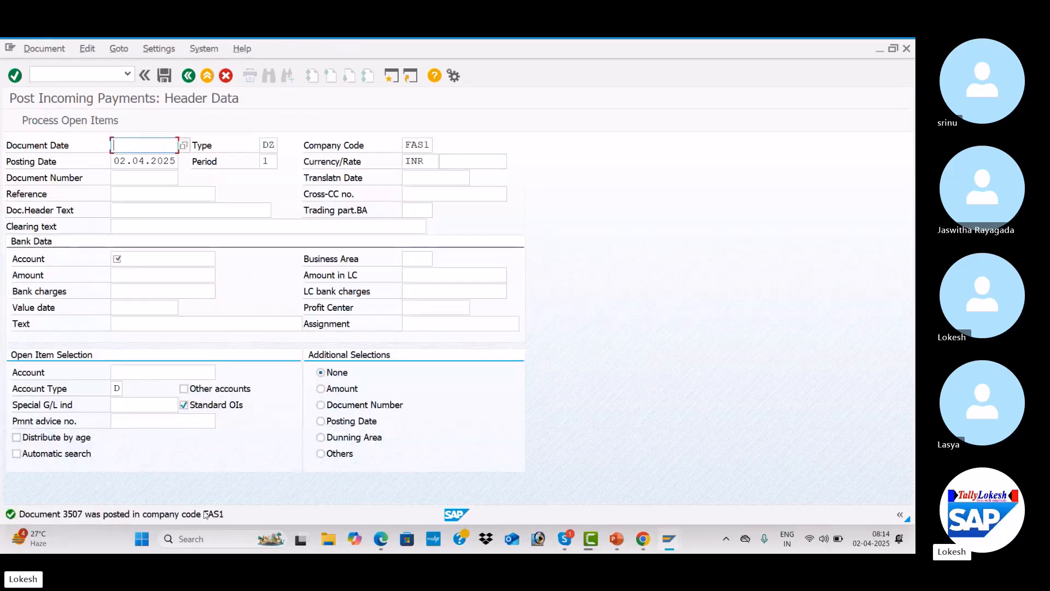
Refresh the customer line item display to review customer 1516's open items
key("alt+Tab")
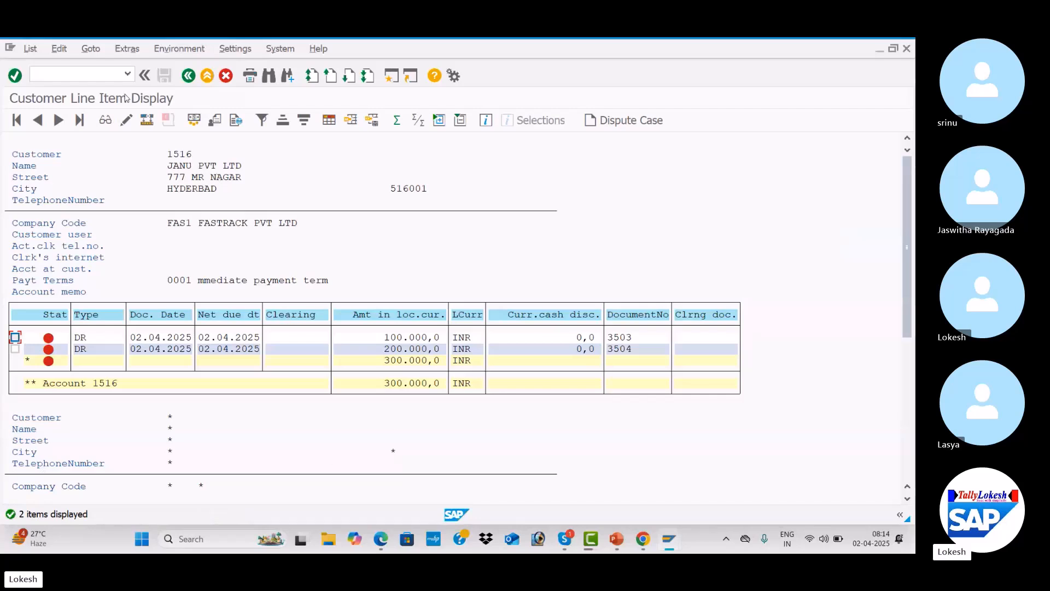
left_click(30, 49)
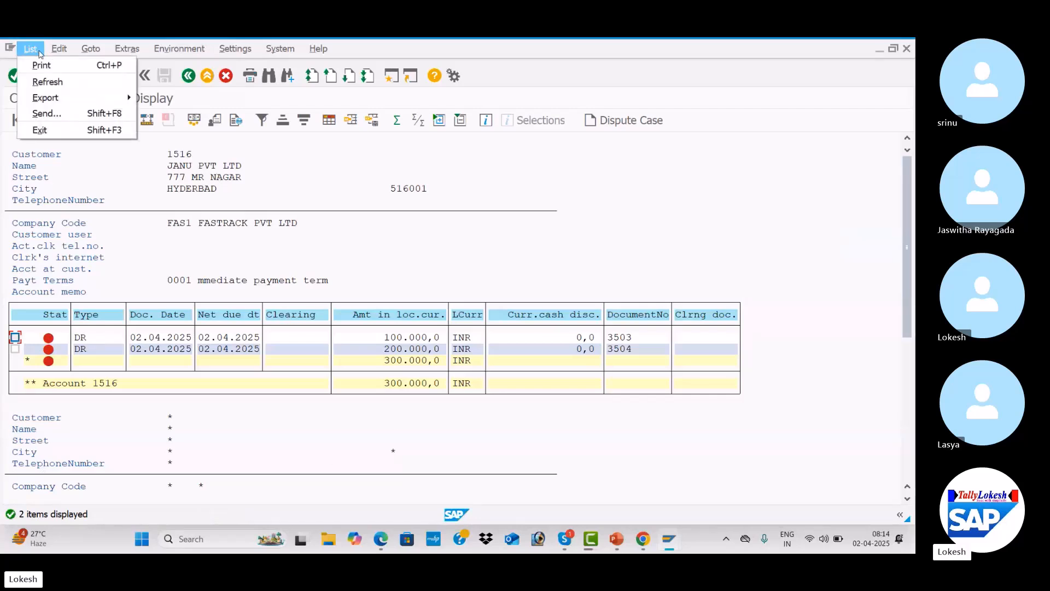
left_click(64, 82)
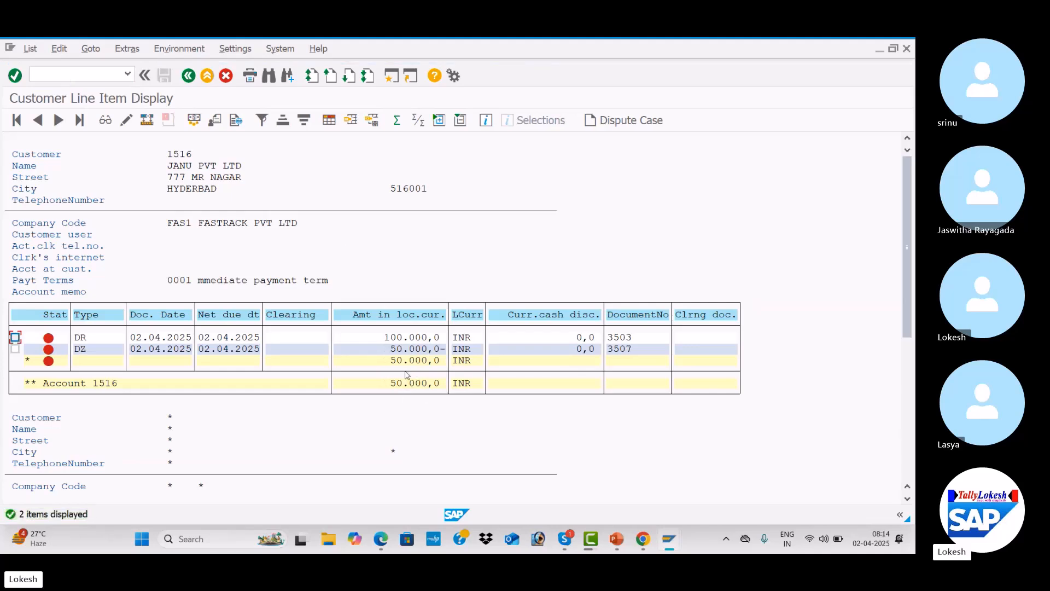
Display the customer's cleared items with clearing date 02.04.2025
left_click(187, 78)
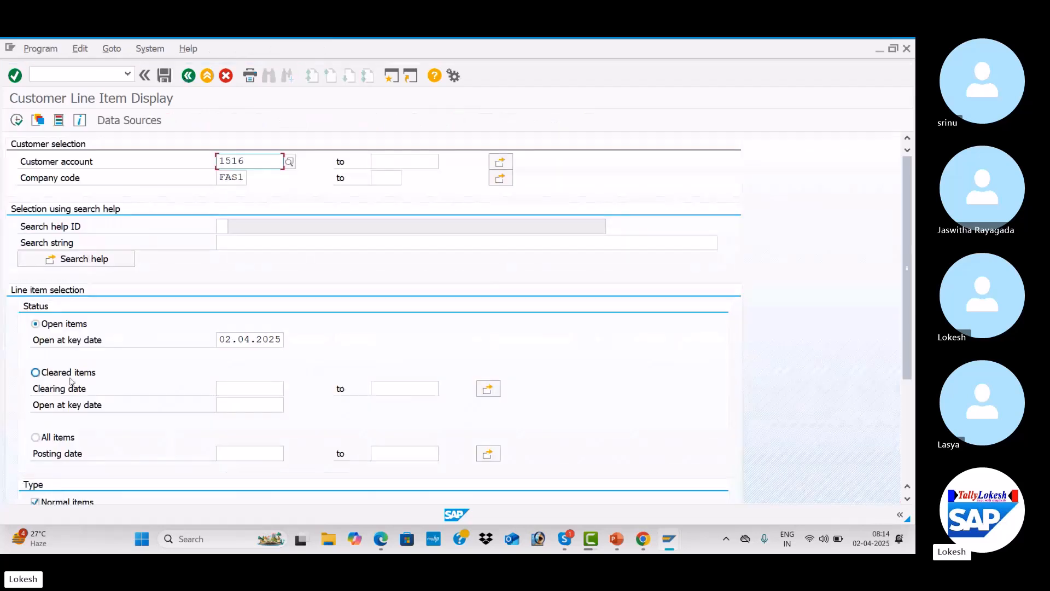
left_click(39, 374)
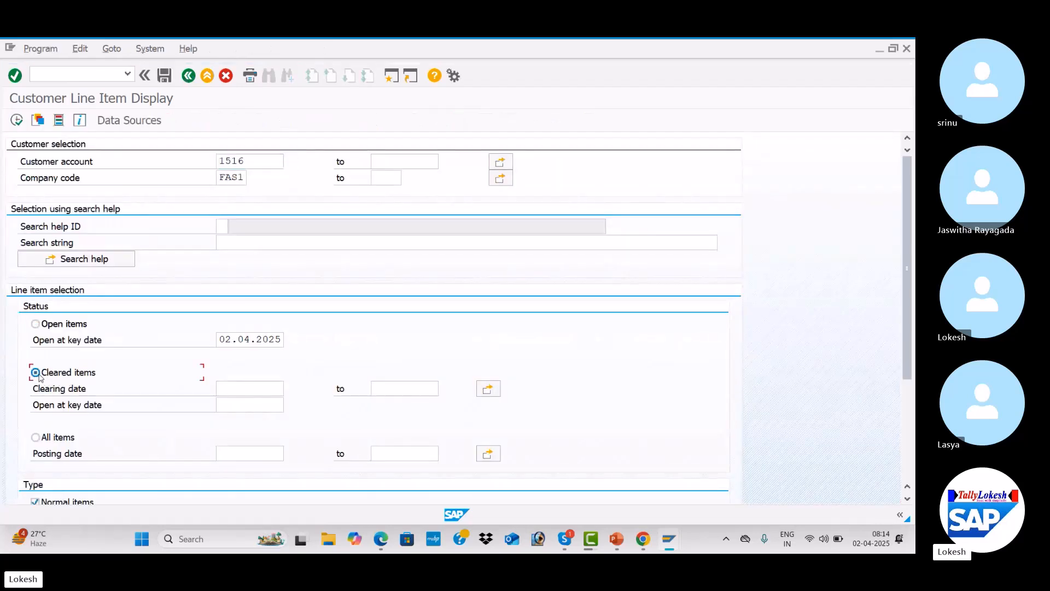
left_click(236, 385)
type("02.04.2025")
key("Tab")
left_click(17, 120)
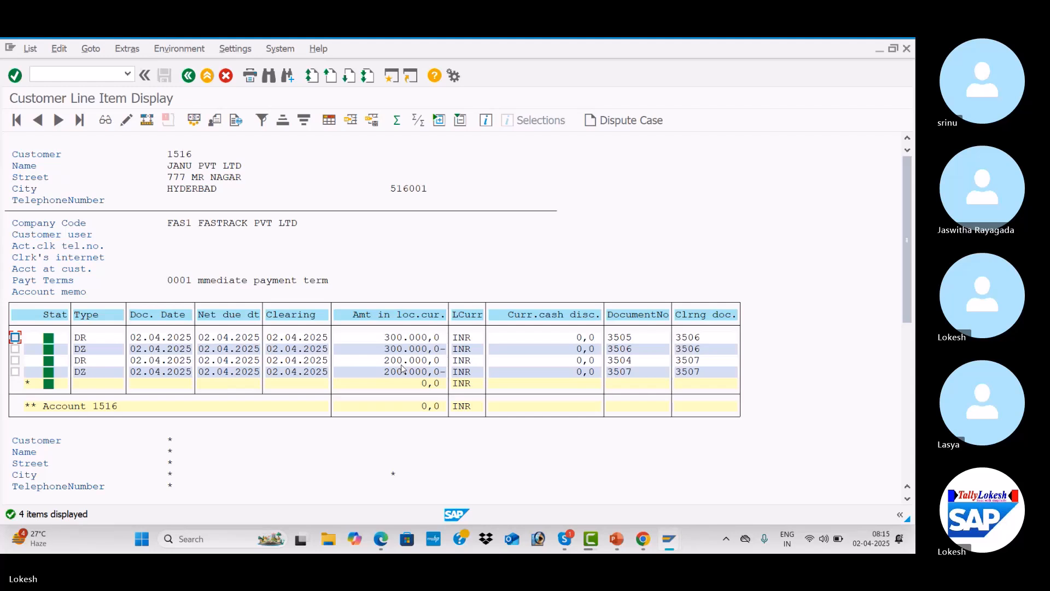
Switch the line item display back to open items and run it again
left_click(189, 77)
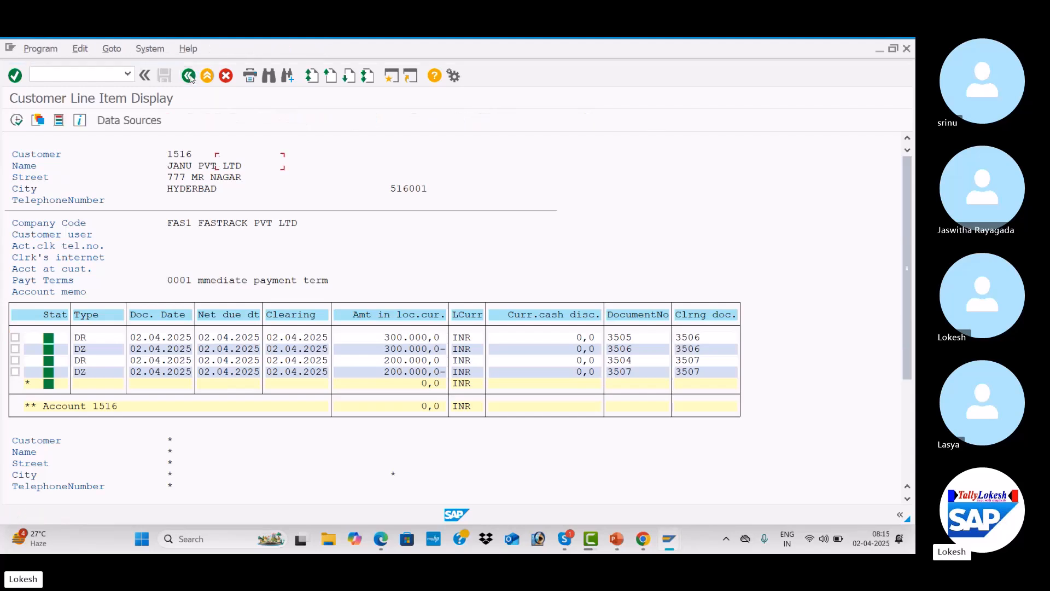
left_click(36, 324)
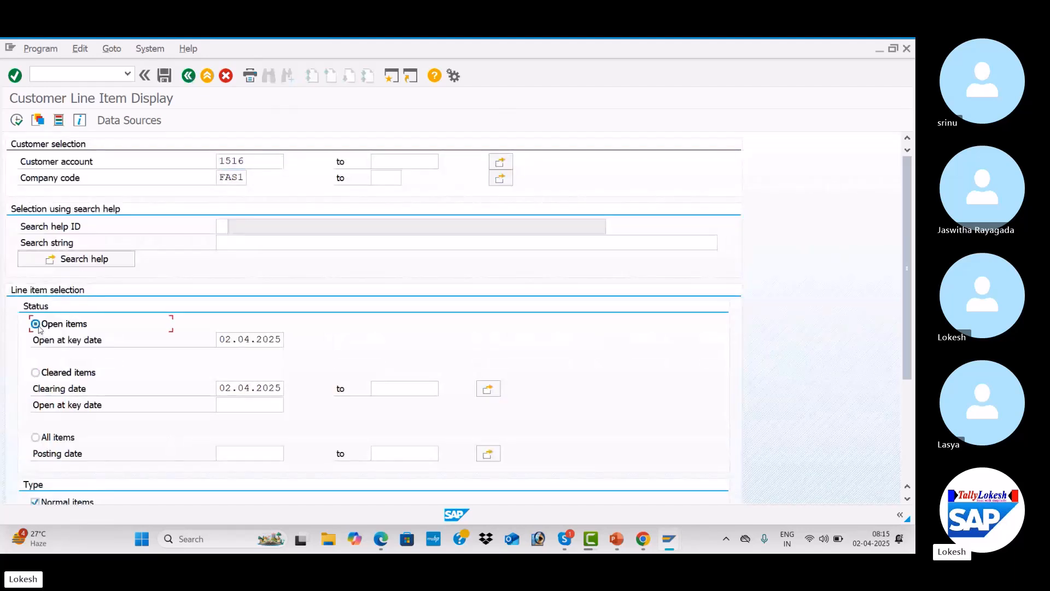
left_click(18, 121)
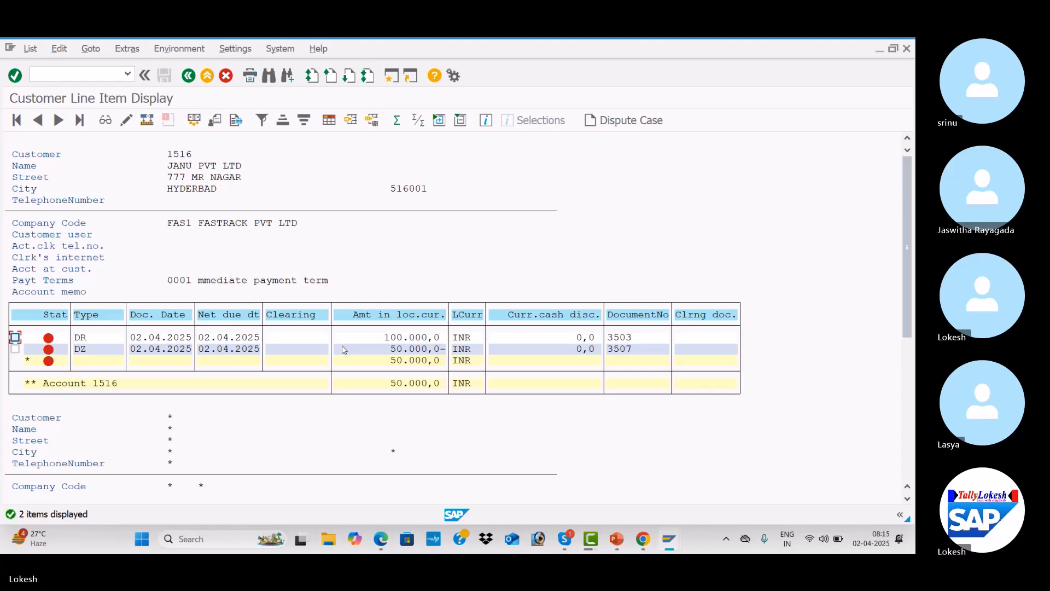
key("alt+Tab")
key("alt+Tab")
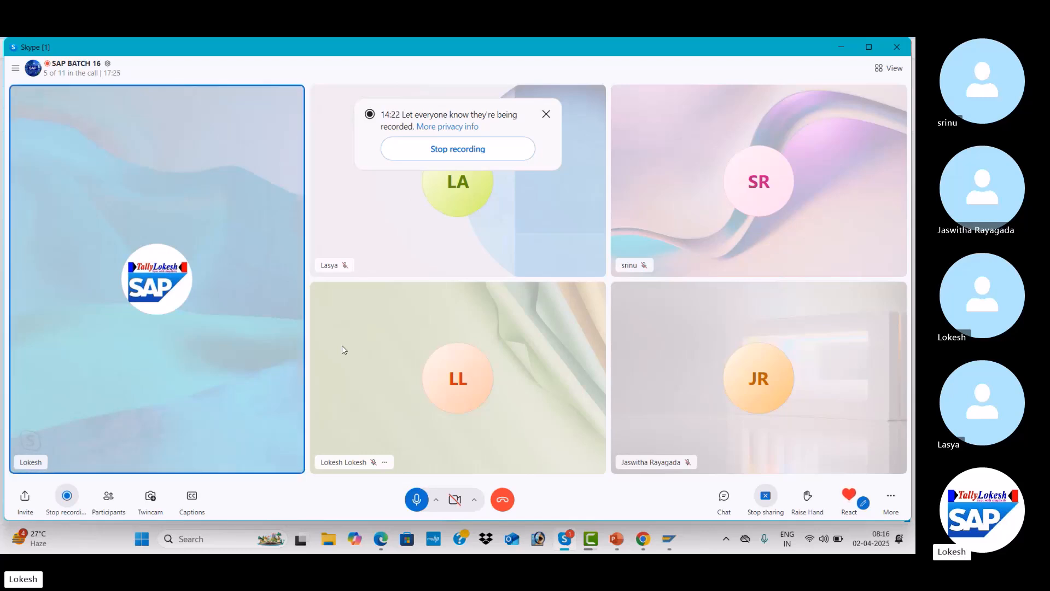
key("alt+Tab")
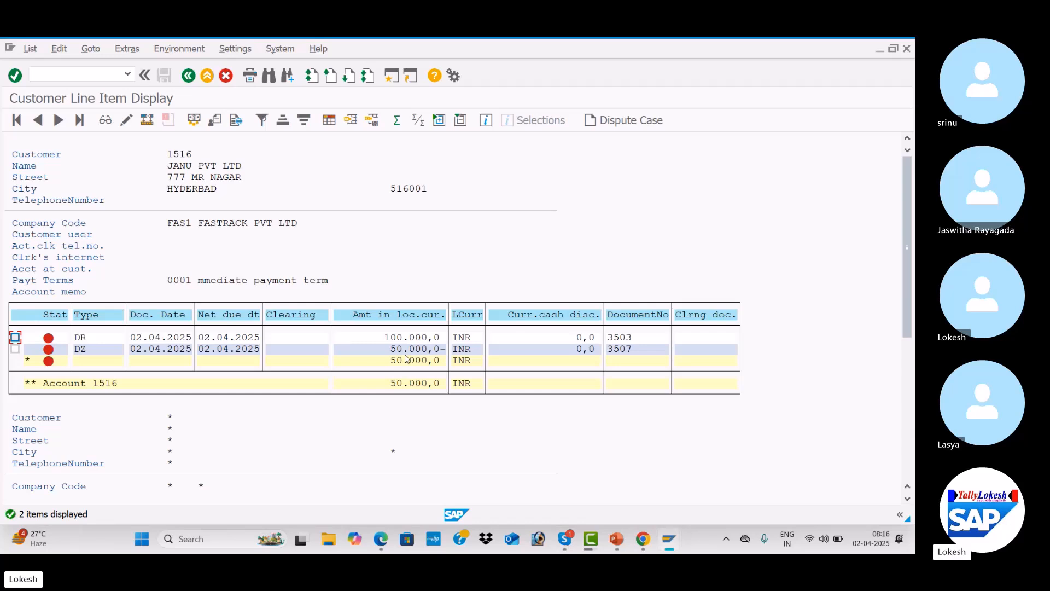
key("alt+Tab")
key("alt+Tab")
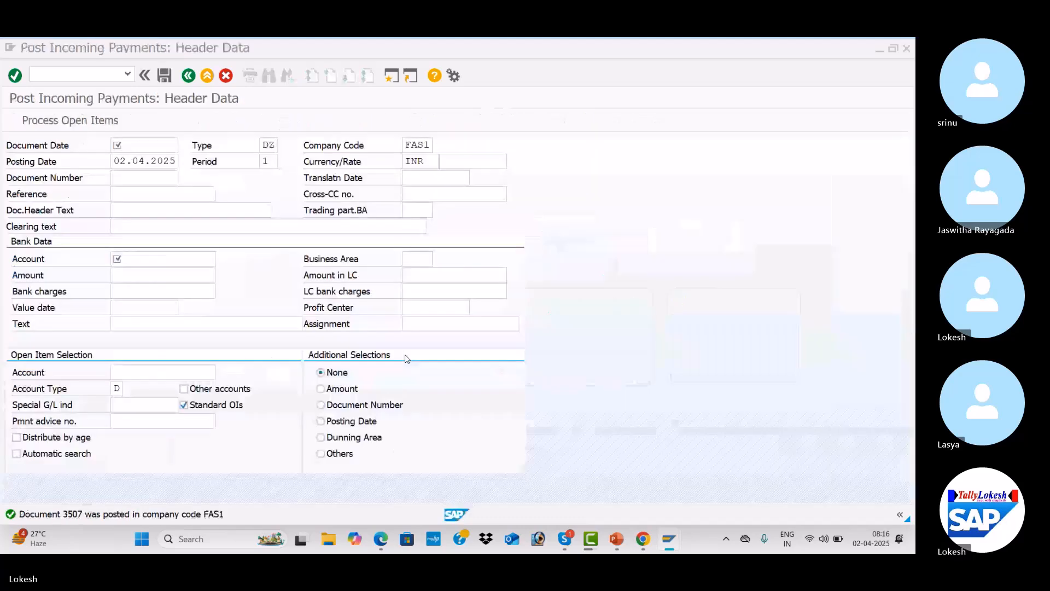
Start a new incoming payment header with document date 02.04.2025
key("Down")
key("Tab")
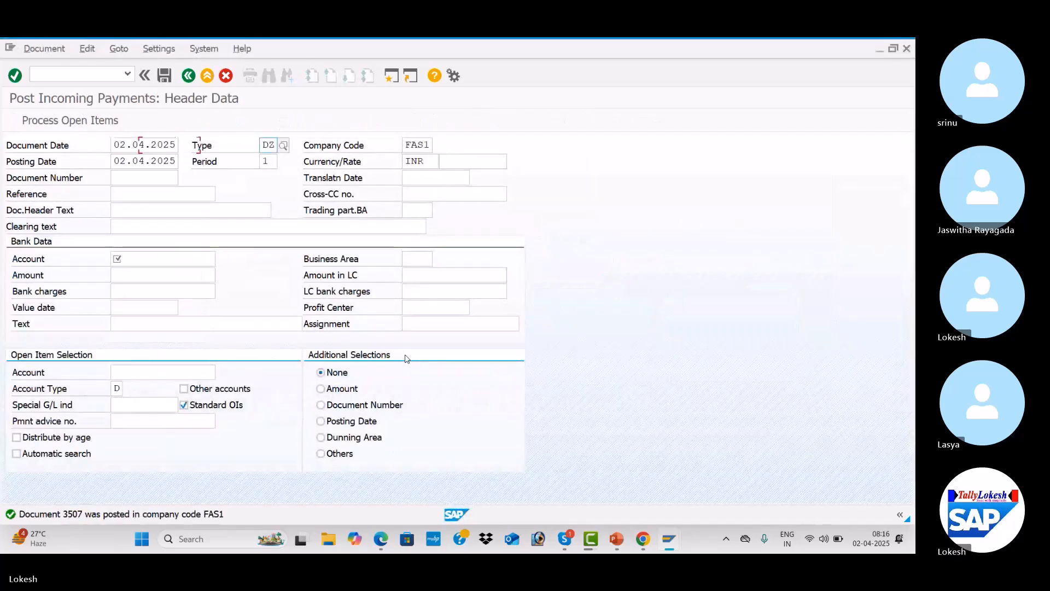
key("Tab")
key("Tab")
key("Tab")
key("Tab")
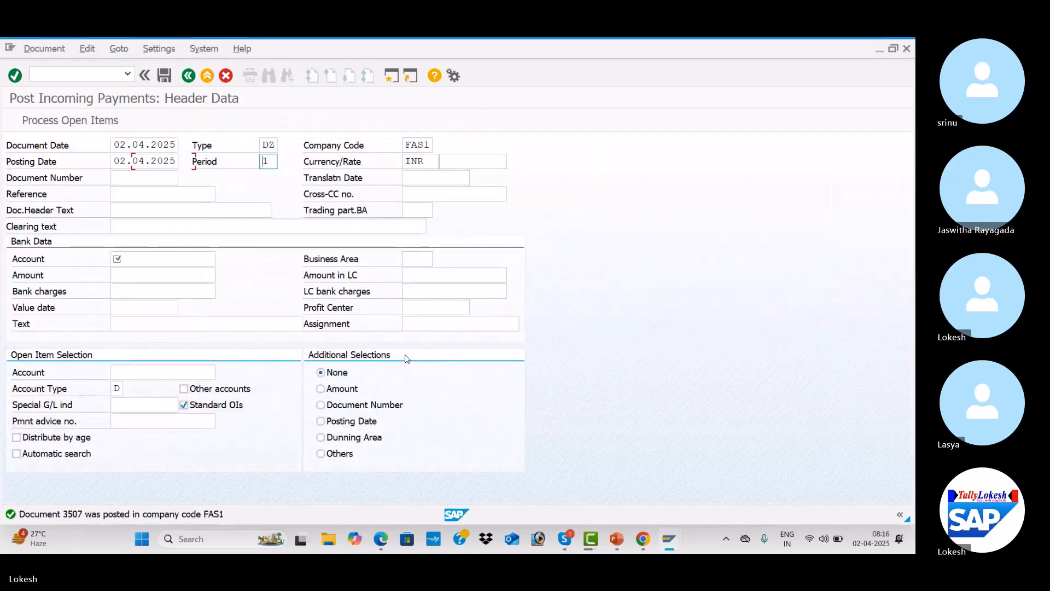
key("Tab")
key("Tab")
key("Tab")
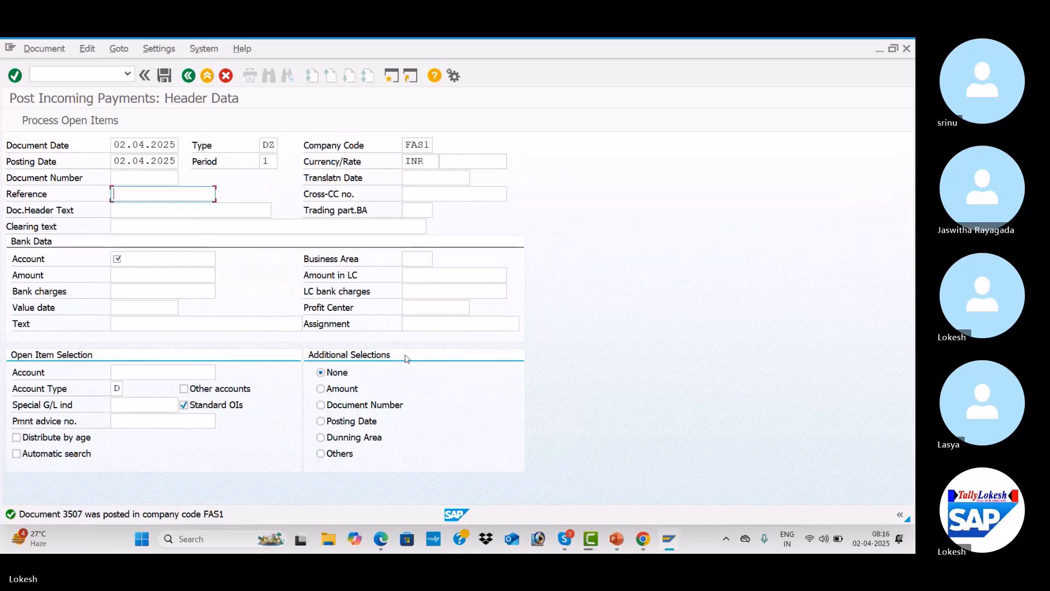
key("Tab")
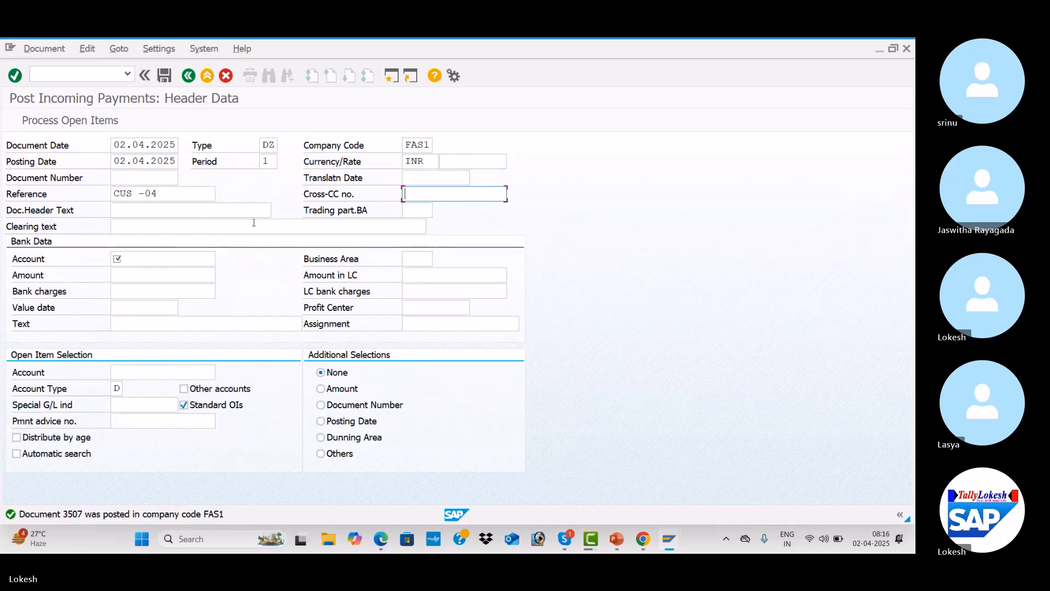
Set the reference to CUS -05 and the document header text to Customer Payment
left_click(173, 190)
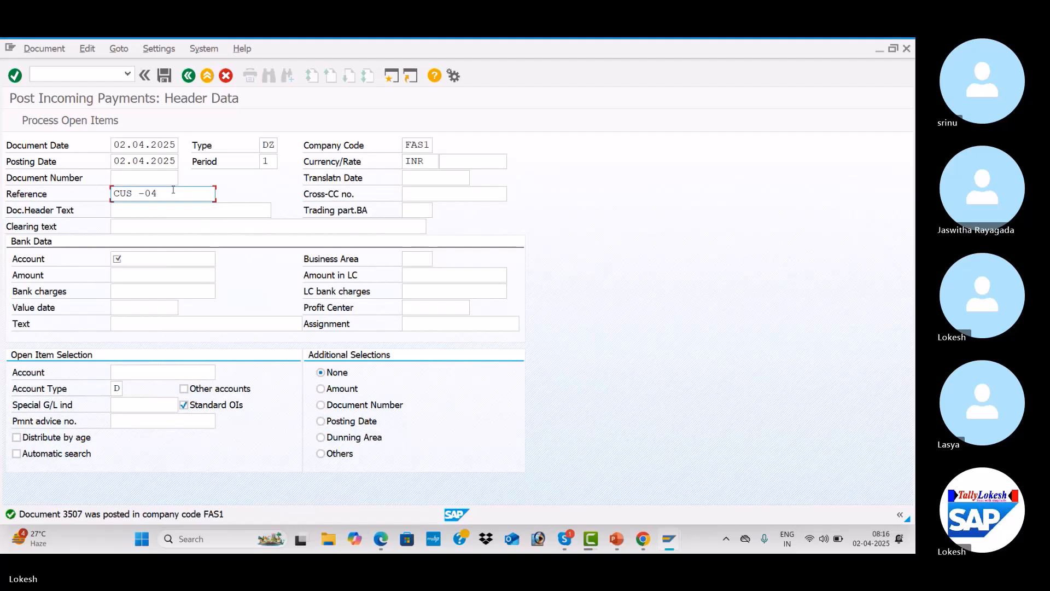
key("BackSpace")
type("5")
key("Tab")
key("Down")
key("Down")
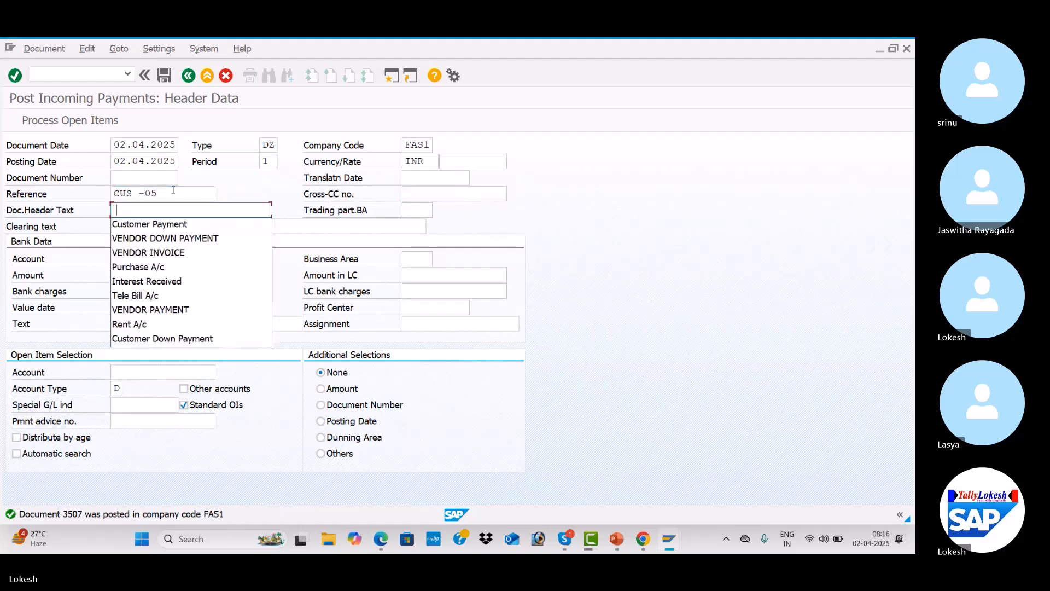
key("Return")
Choose bank G/L account 200001 and set the bank amount to 30000
key("Tab")
key("Tab")
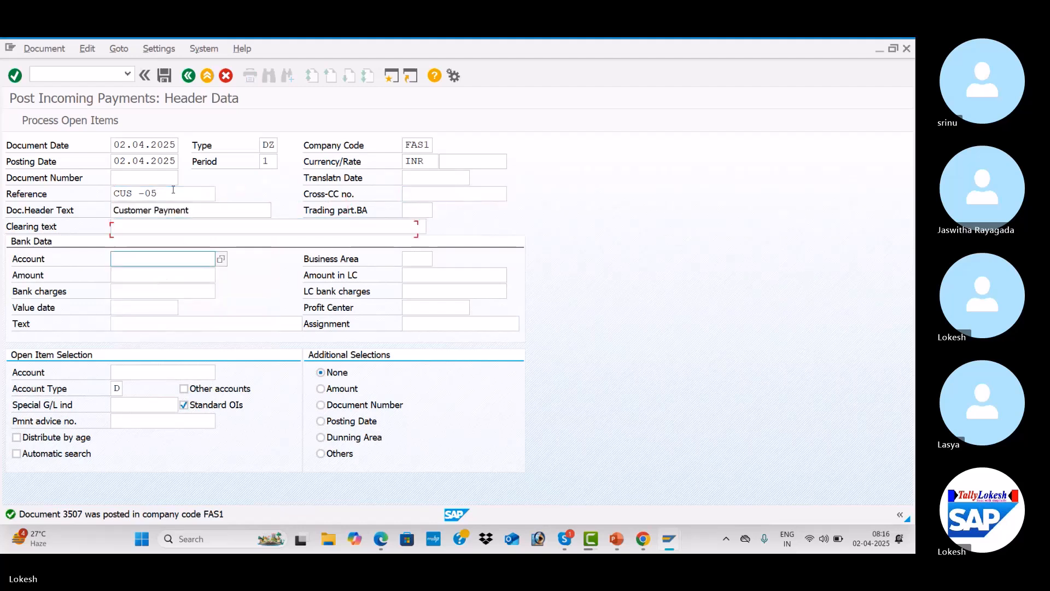
key("shift+Tab")
key("Tab")
key("Down")
key("Down")
key("Return")
key("Tab")
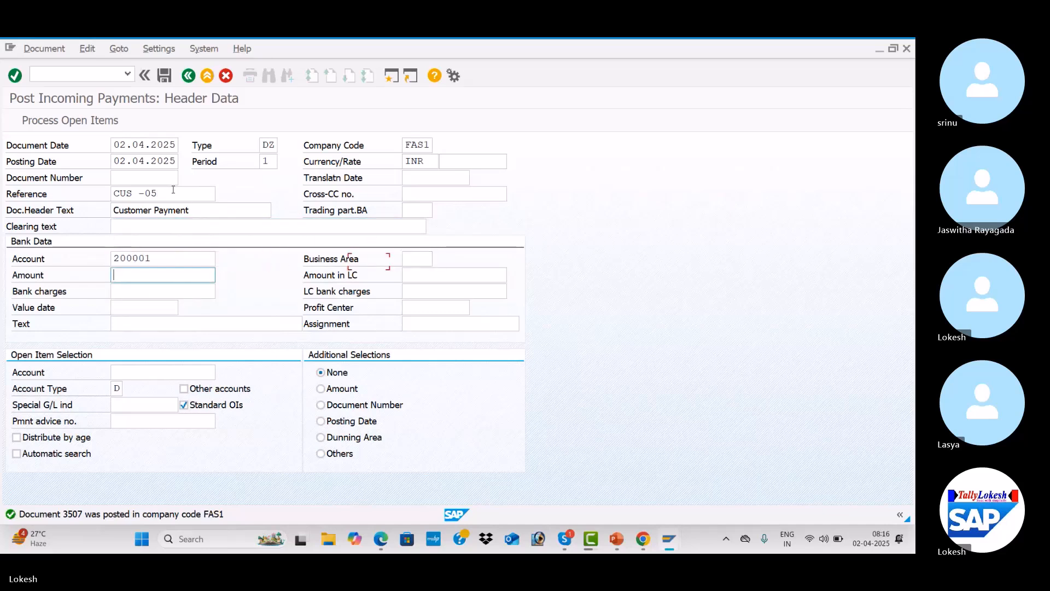
key("Down")
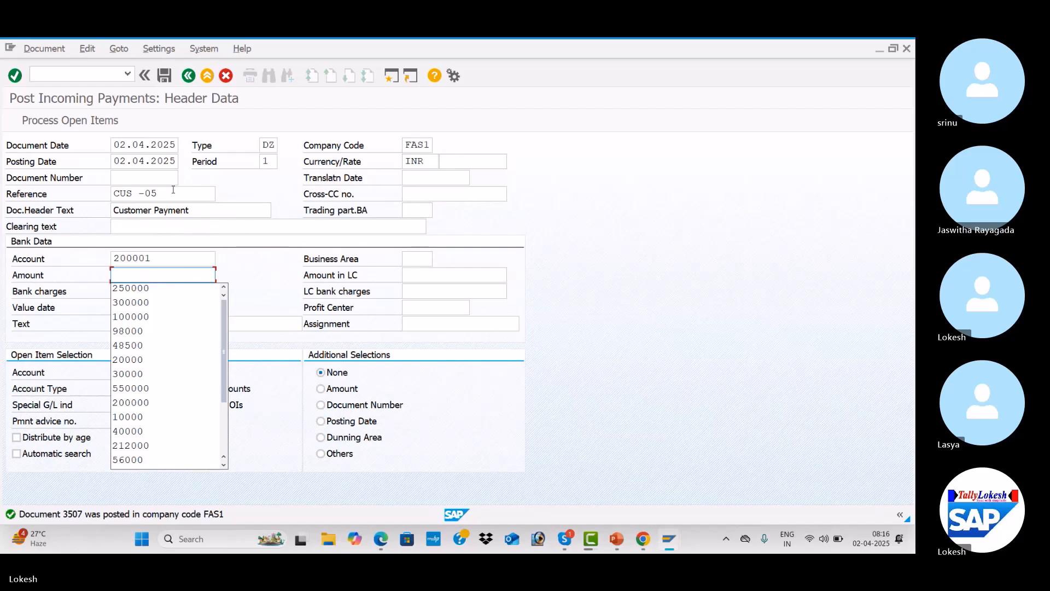
type("3")
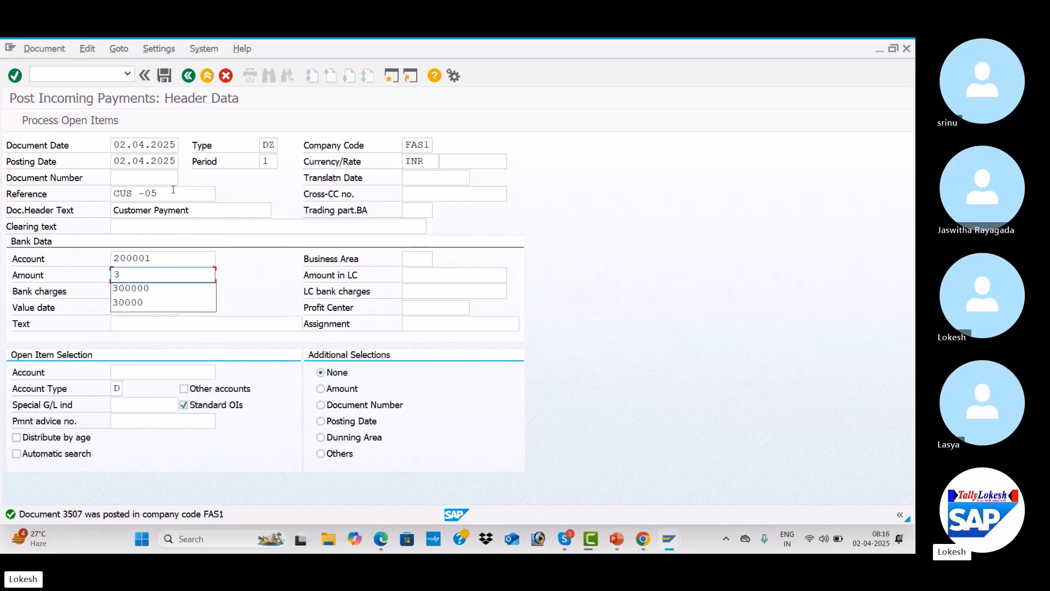
key("Down")
key("Down")
key("Tab")
key("Tab")
key("Tab")
key("Tab")
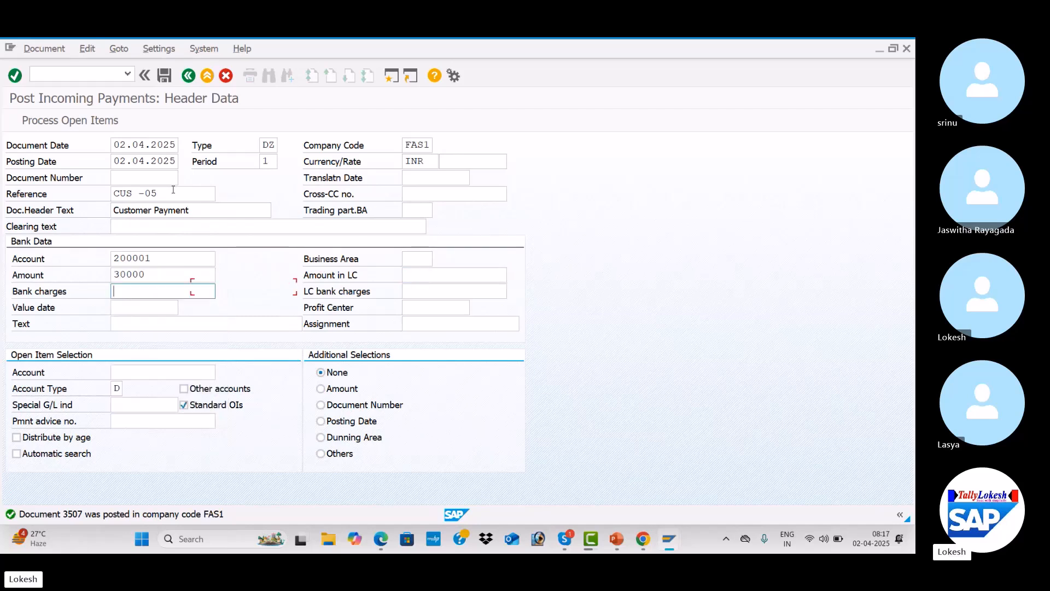
Fill the value date, item text and open-item customer account 1516, and process the open items
key("Down")
key("Tab")
key("Down")
key("Tab")
key("Tab")
key("Down")
key("Down")
key("Tab")
key("Return")
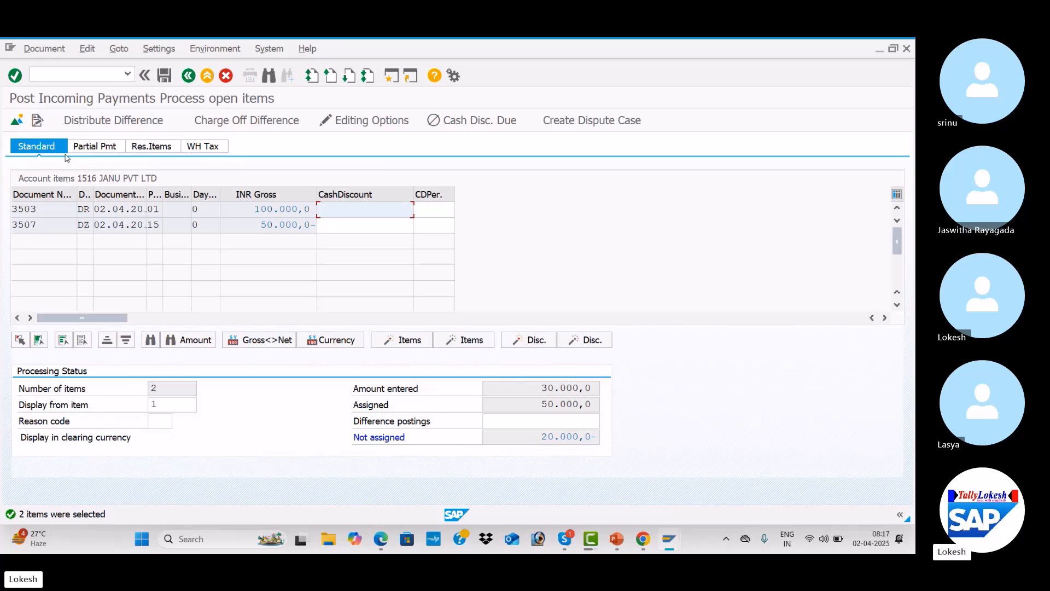
Create a residual item for invoice 3503 from the unassigned difference and post the payment
left_click(102, 150)
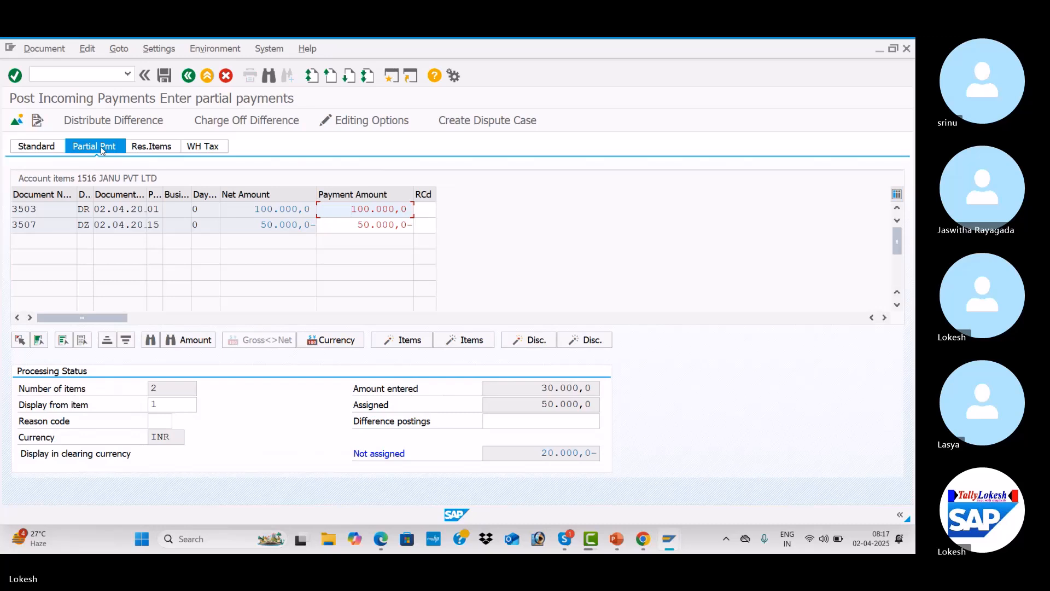
left_click(152, 147)
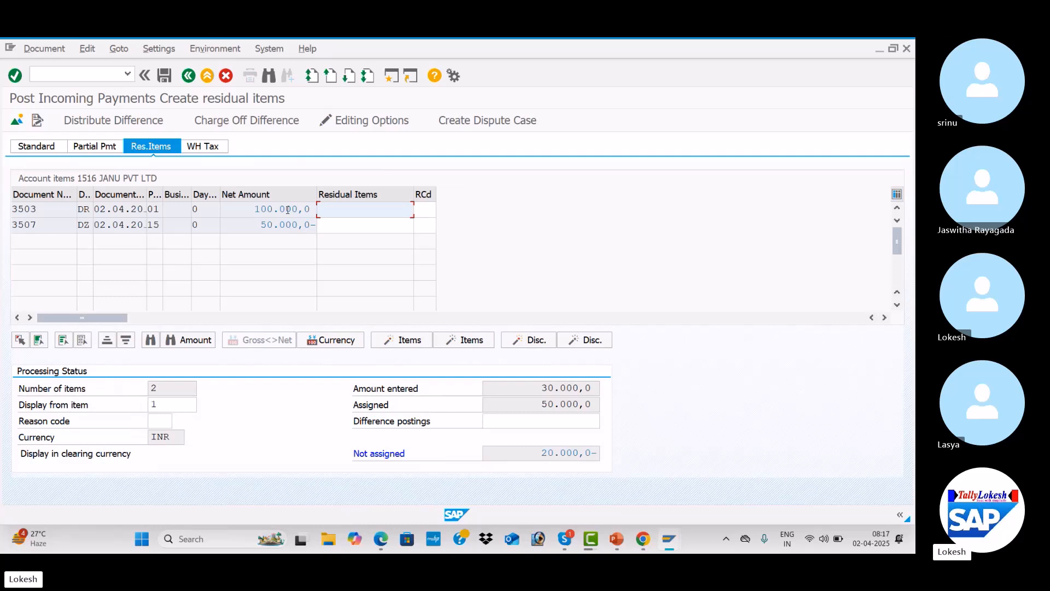
left_click_drag(256, 208, 308, 206)
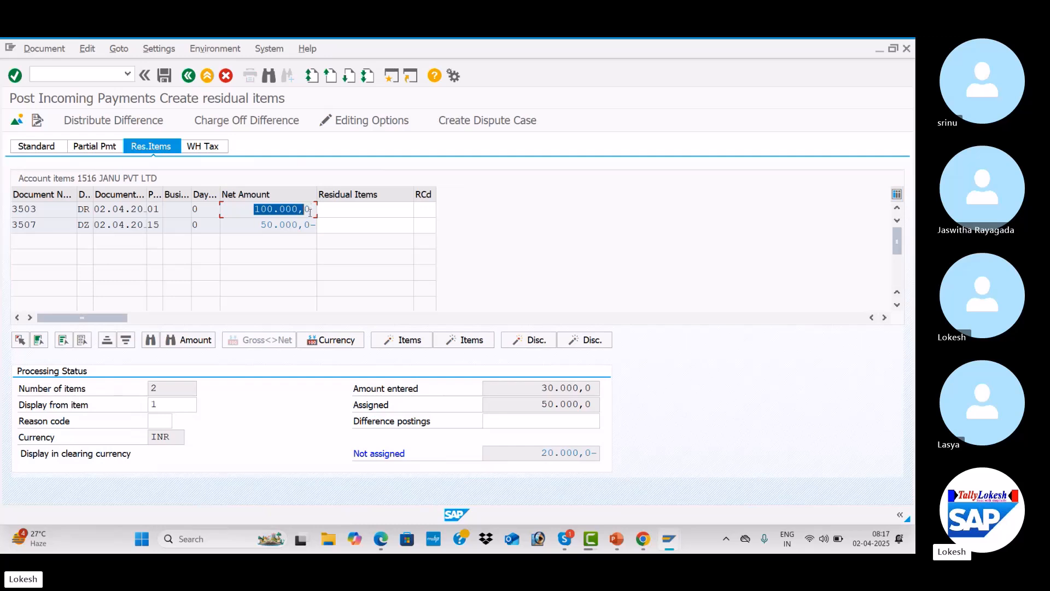
left_click(374, 210)
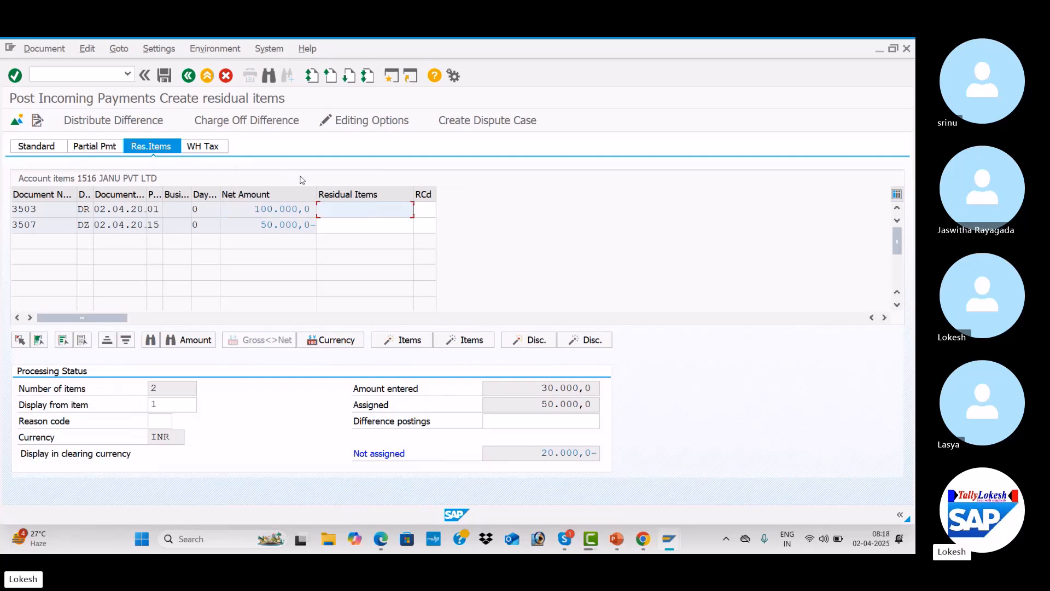
double_click(374, 212)
left_click(165, 76)
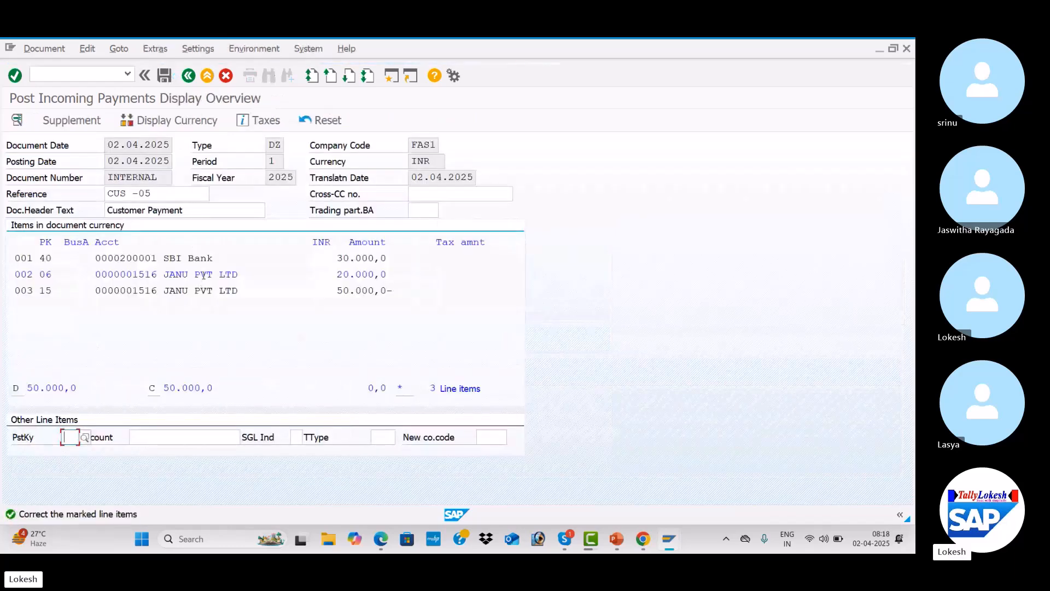
Give the residual payment-difference line item the text Customer Invoice
double_click(203, 275)
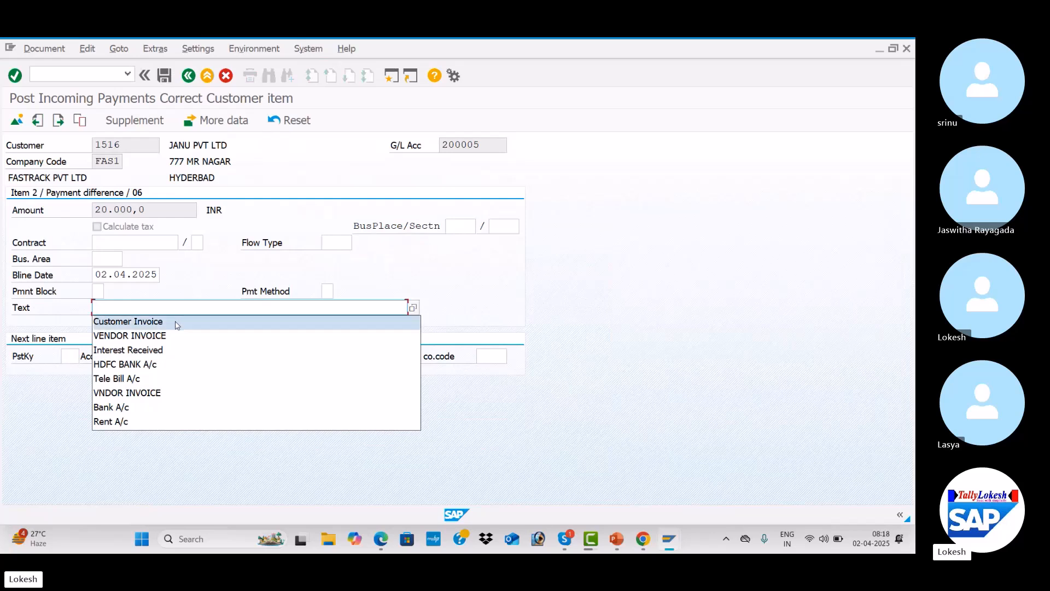
left_click(176, 325)
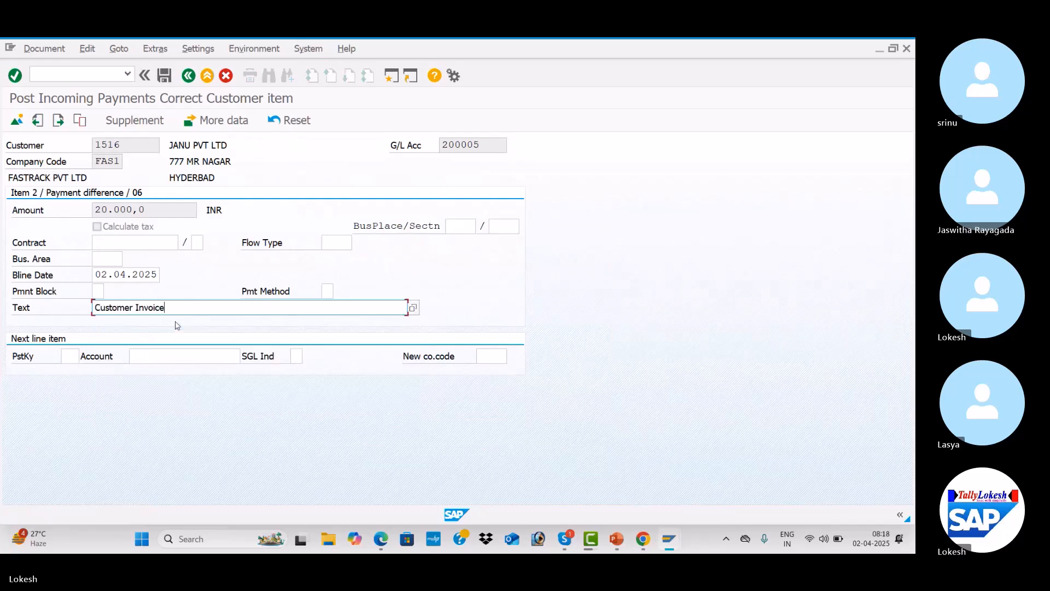
Post the incoming payment with its residual item
left_click(164, 75)
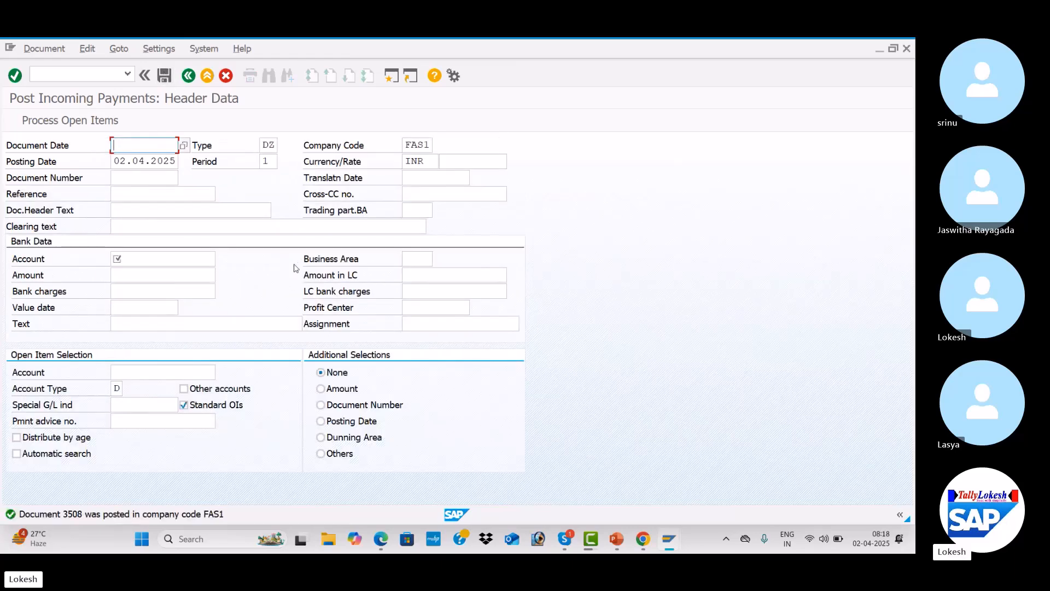
Refresh customer 1516's line item display and review its open and cleared items
key("alt+Tab")
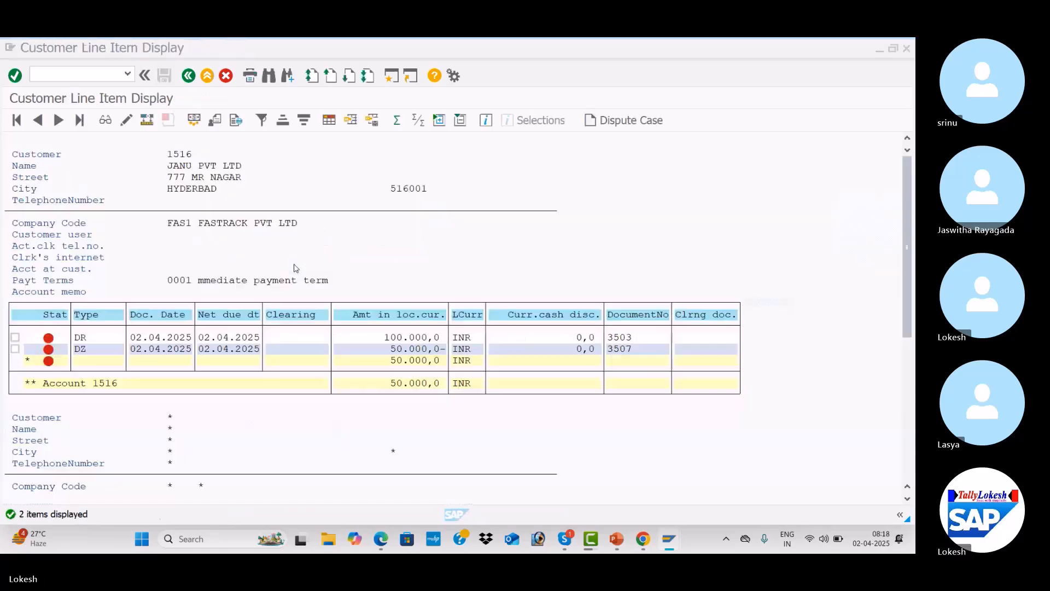
left_click(30, 49)
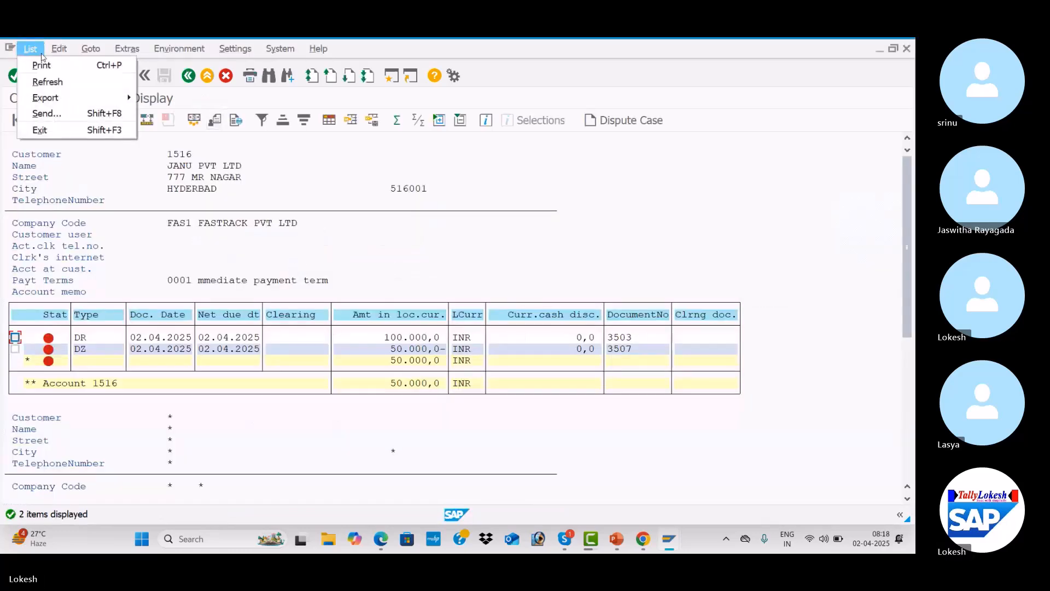
left_click(59, 82)
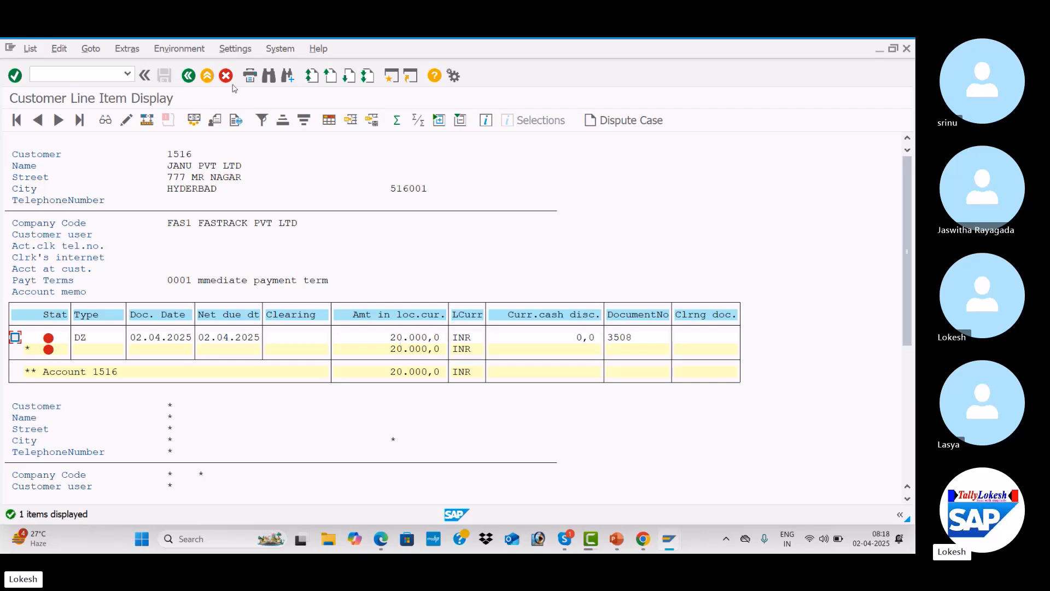
left_click(189, 76)
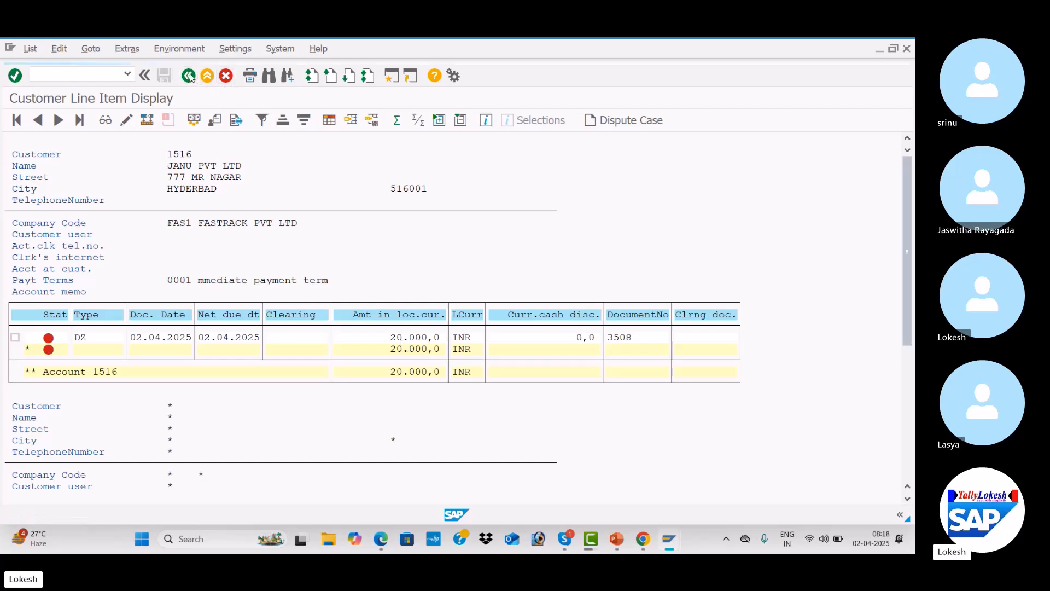
left_click(37, 373)
left_click(17, 120)
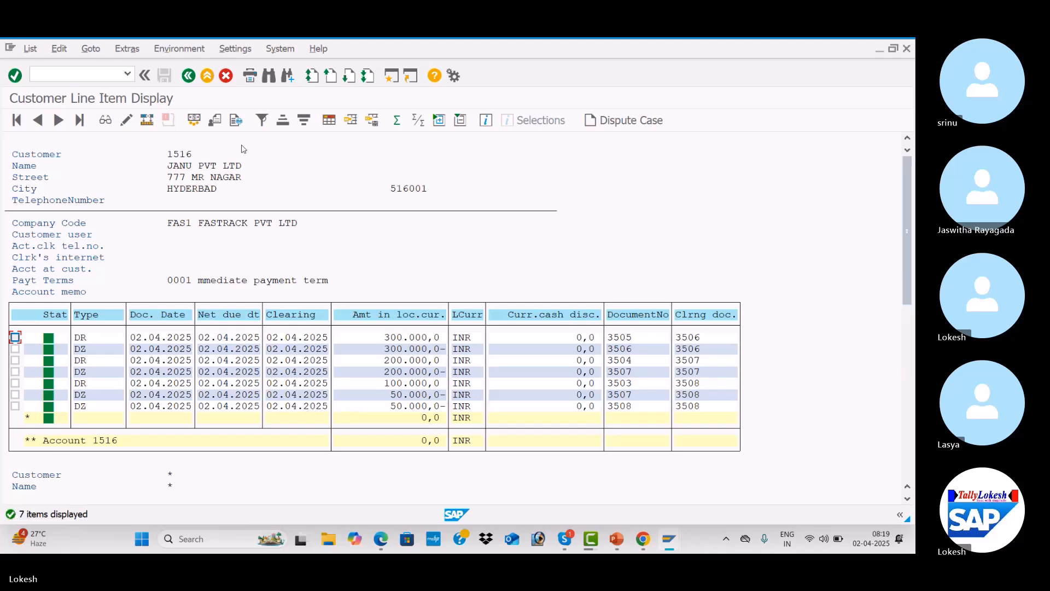
left_click(189, 76)
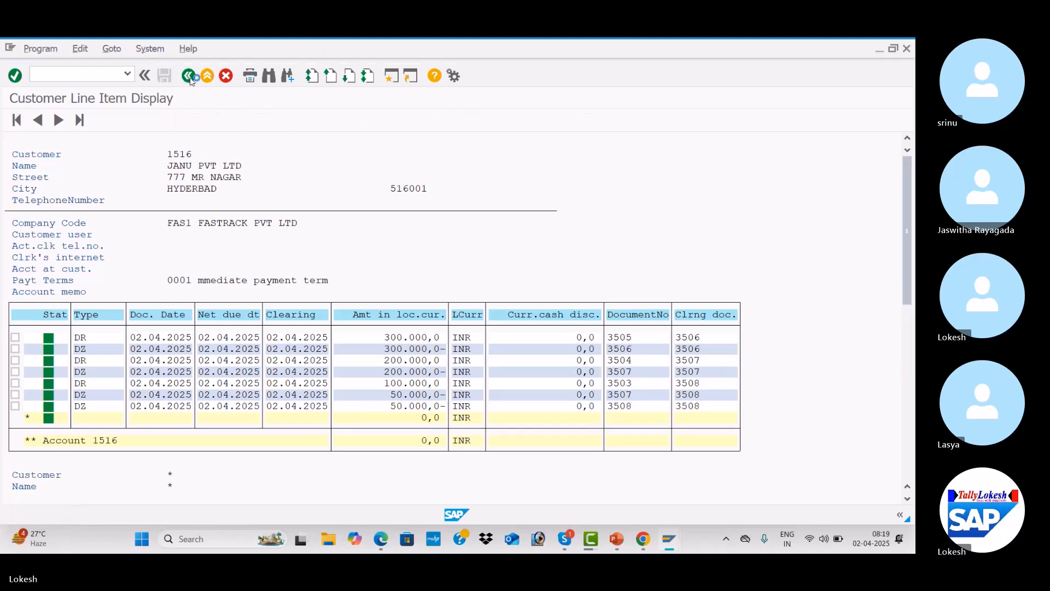
left_click(40, 326)
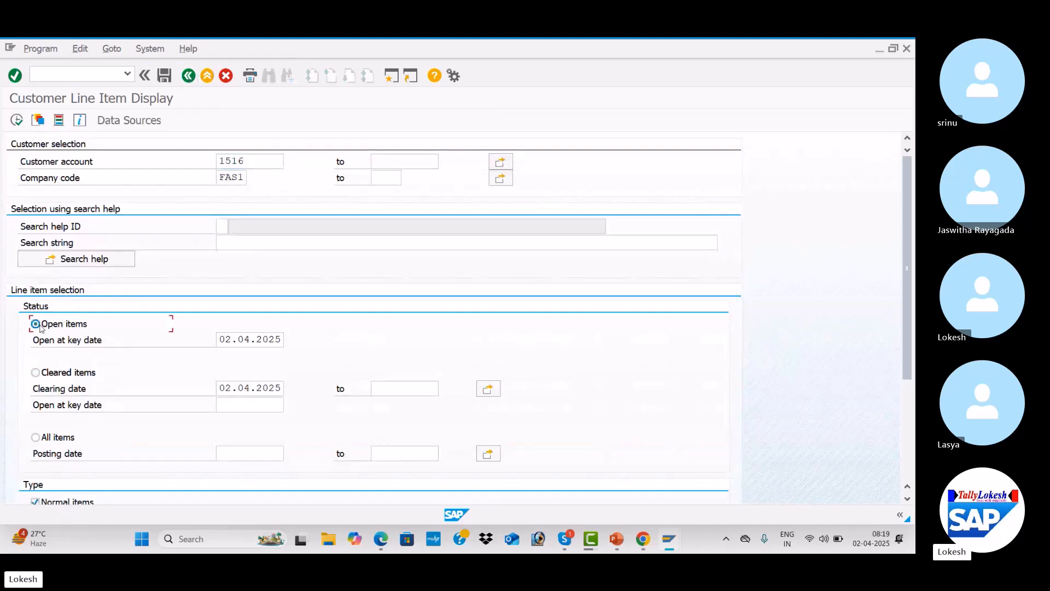
left_click(17, 121)
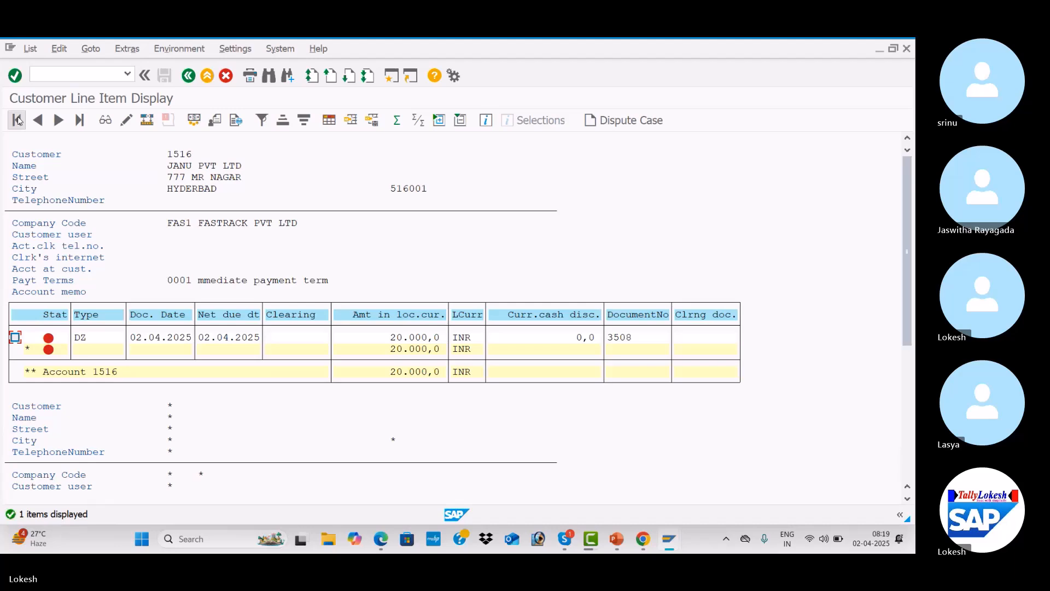
Fill the payment header with reference CUS -06, text Customer Payment, bank 200001, amount 30000 and customer 1516
key("alt+Tab")
key("Down")
key("Tab")
key("Tab")
key("Tab")
key("Tab")
key("Tab")
key("Tab")
key("Tab")
key("Tab")
key("Tab")
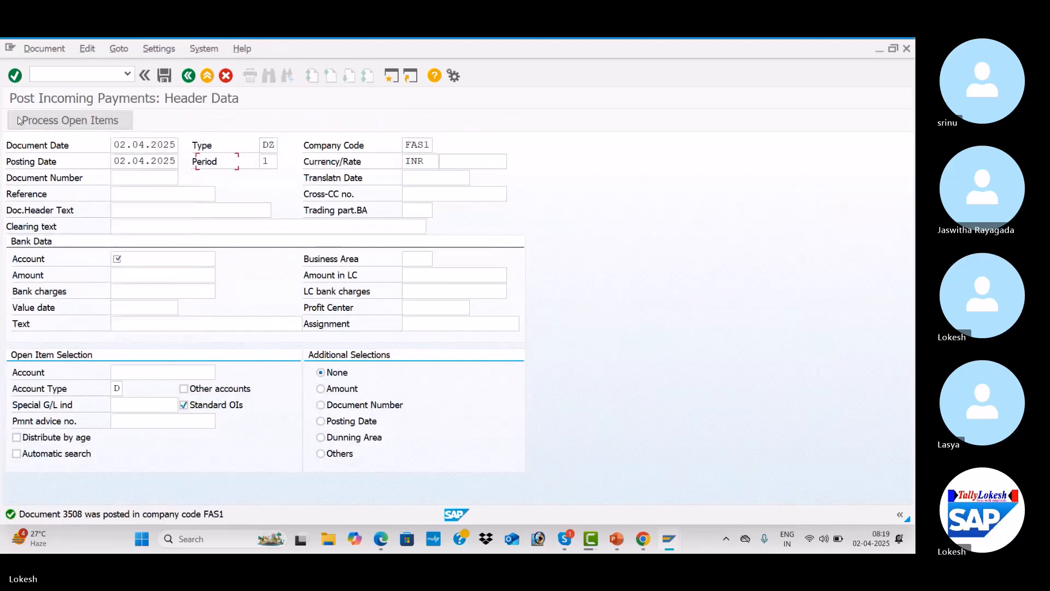
key("Down")
key("Tab")
left_click(165, 194)
key("BackSpace")
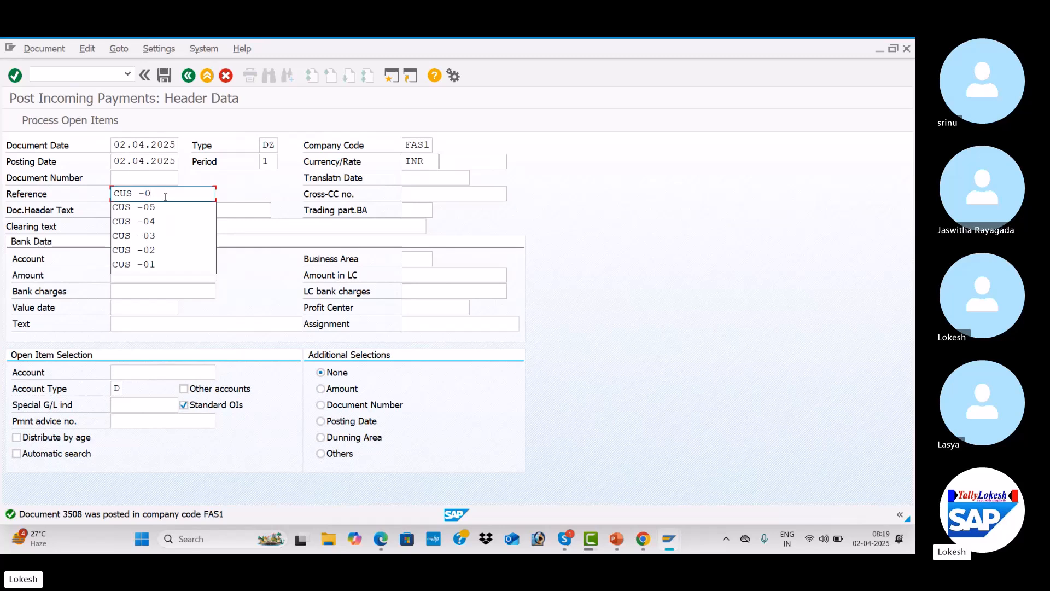
type("6")
key("Tab")
key("Tab")
key("Down")
key("Tab")
key("Tab")
key("Down")
key("Tab")
key("Tab")
key("Down")
key("Tab")
key("Tab")
key("Tab")
key("Tab")
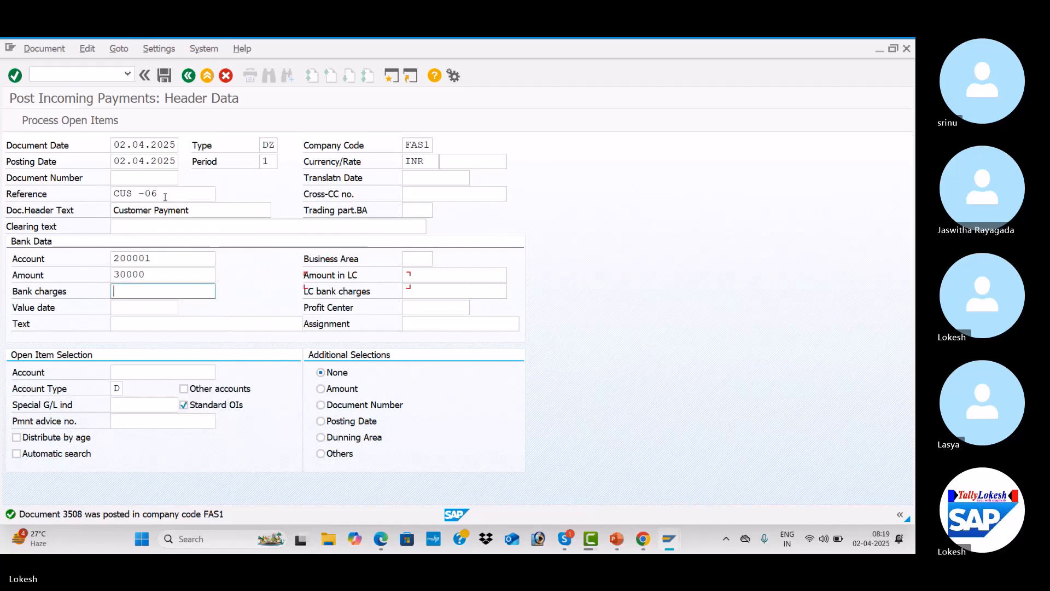
key("Down")
key("Down")
key("Tab")
key("Tab")
key("Down")
key("Down")
key("Tab")
key("Down")
key("Tab")
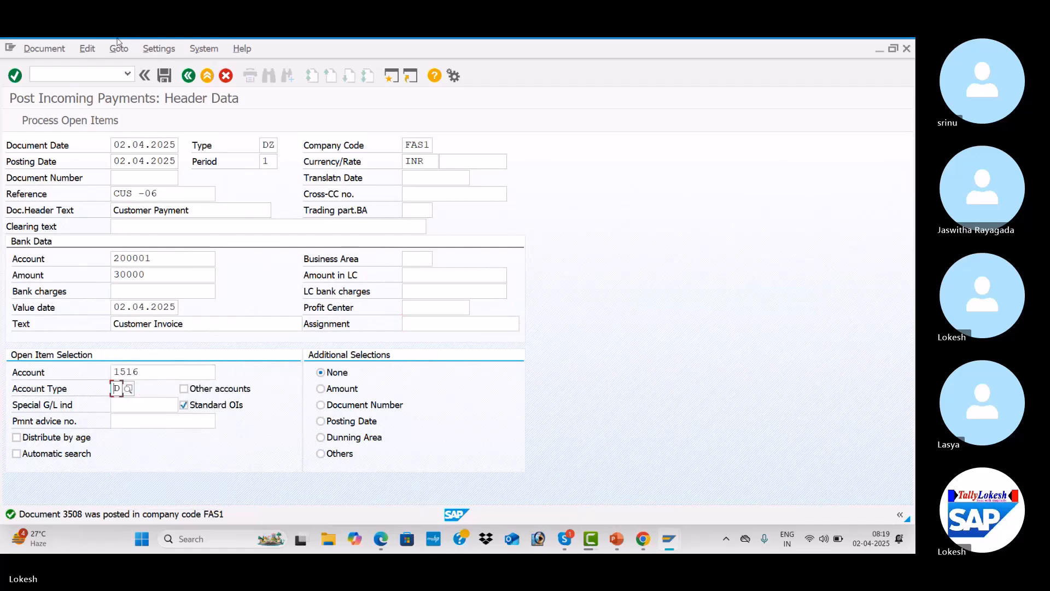
Process the open items, then exit the payment without saving
left_click(77, 125)
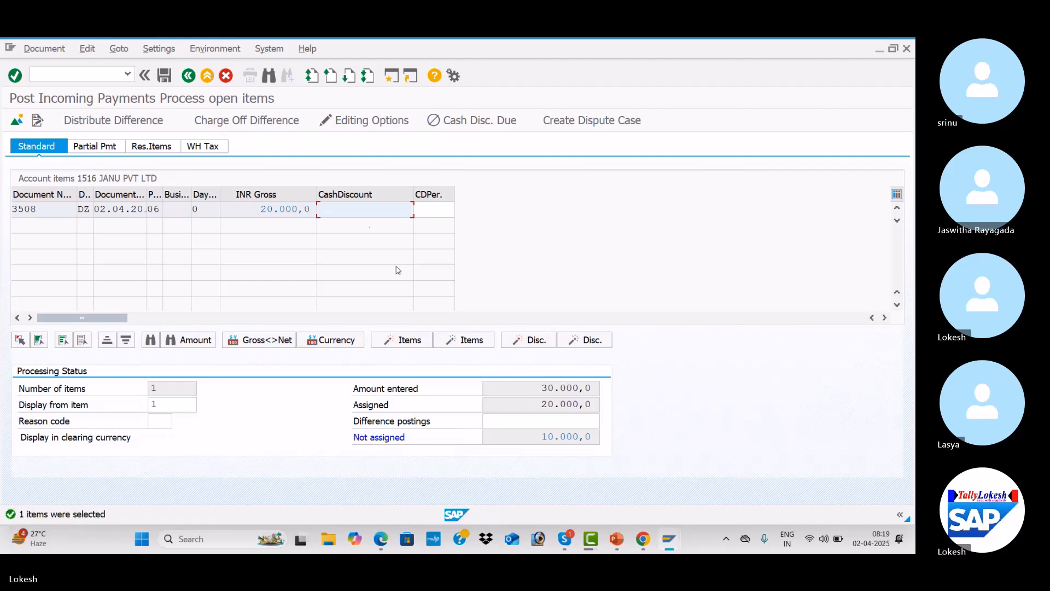
left_click(188, 76)
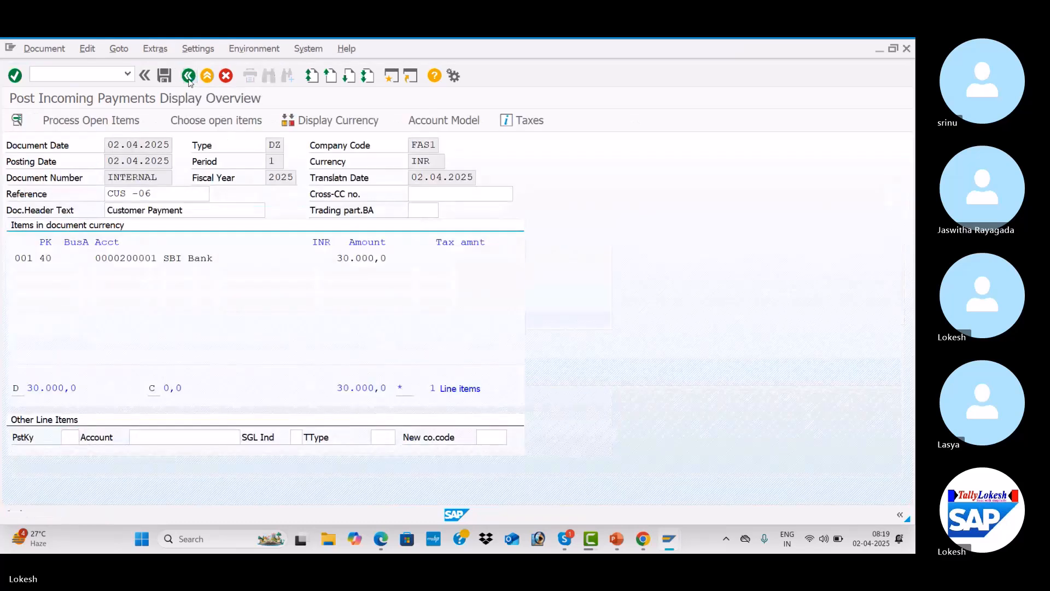
left_click(188, 77)
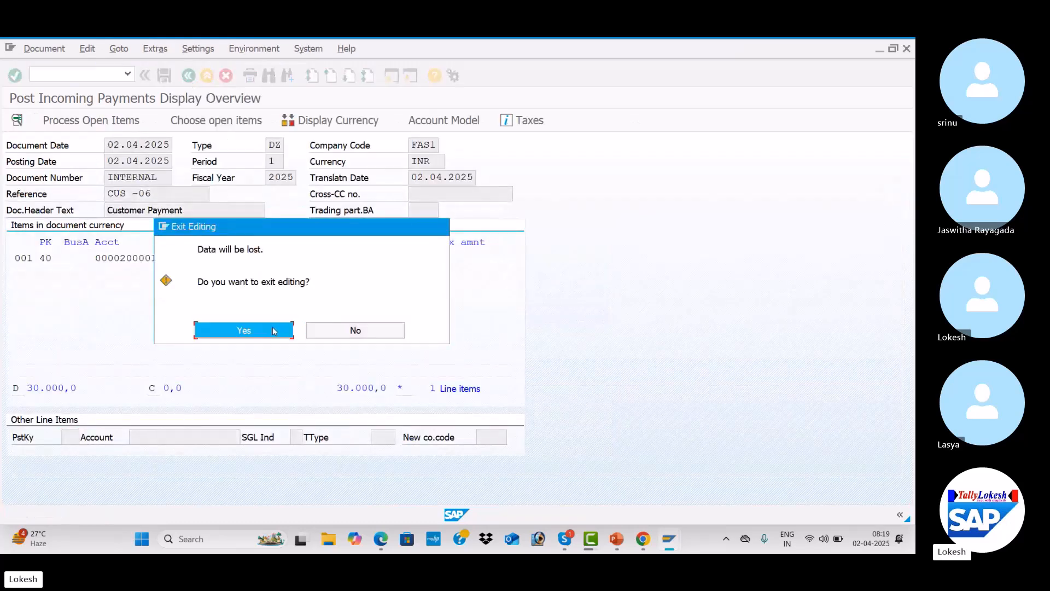
left_click(274, 330)
Refill the document date, reference CUS -06, header text Customer Payment and bank account 200001
key("Down")
key("Tab")
key("Tab")
key("Tab")
key("Tab")
key("Tab")
key("Tab")
key("Tab")
key("Tab")
key("Tab")
key("Down")
key("Tab")
key("Tab")
key("Down")
key("Tab")
key("Tab")
key("Tab")
key("Down")
key("Tab")
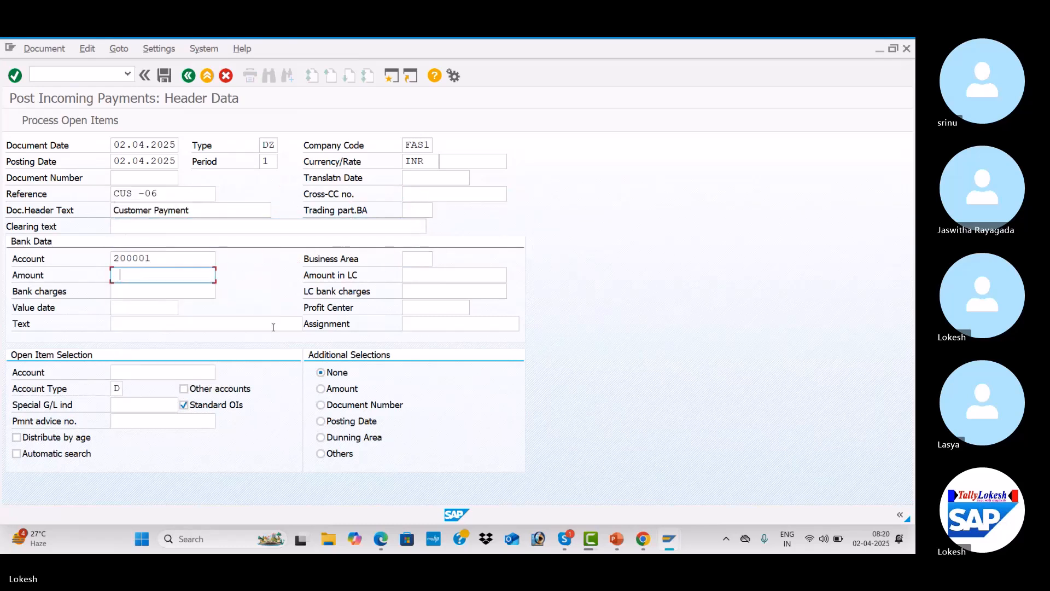
Set the bank amount to 20000 and fill the value date, text Customer Invoice and customer account 1516
key("Down")
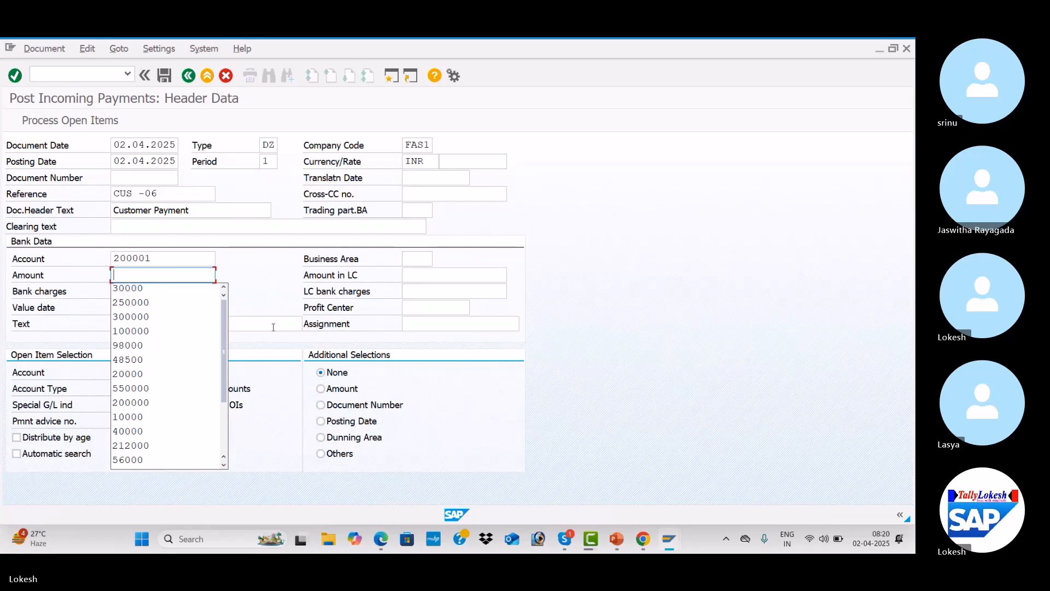
key("Down")
key("Down")
key("Down")
key("Down")
key("Down")
key("Down")
key("Tab")
key("Tab")
key("Tab")
key("Down")
key("Tab")
key("Tab")
key("Down")
key("Tab")
key("Tab")
key("Down")
key("Tab")
Process the open items and post the payment clearing them
key("Return")
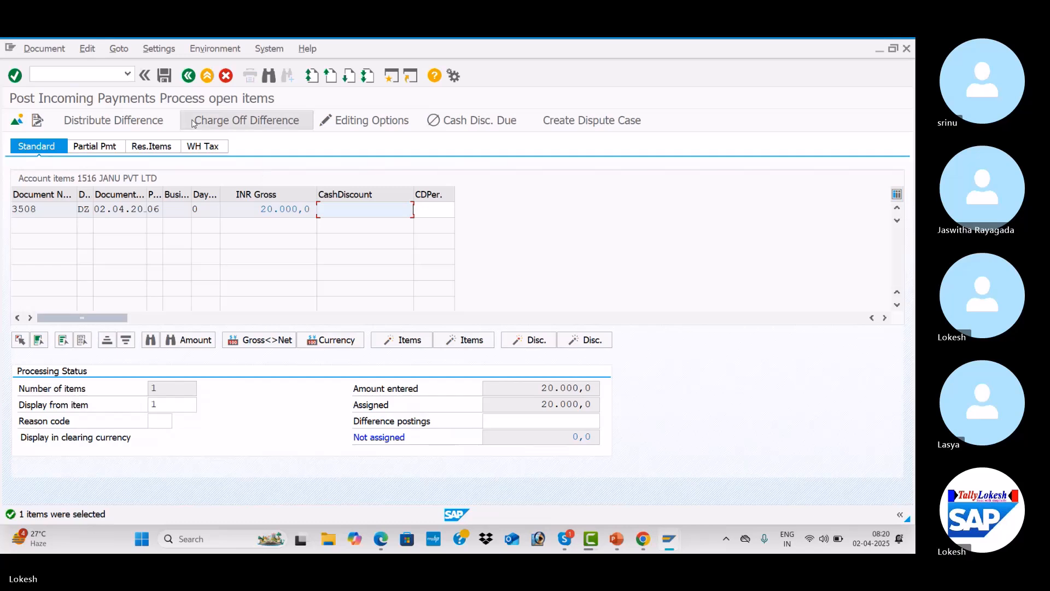
left_click(166, 77)
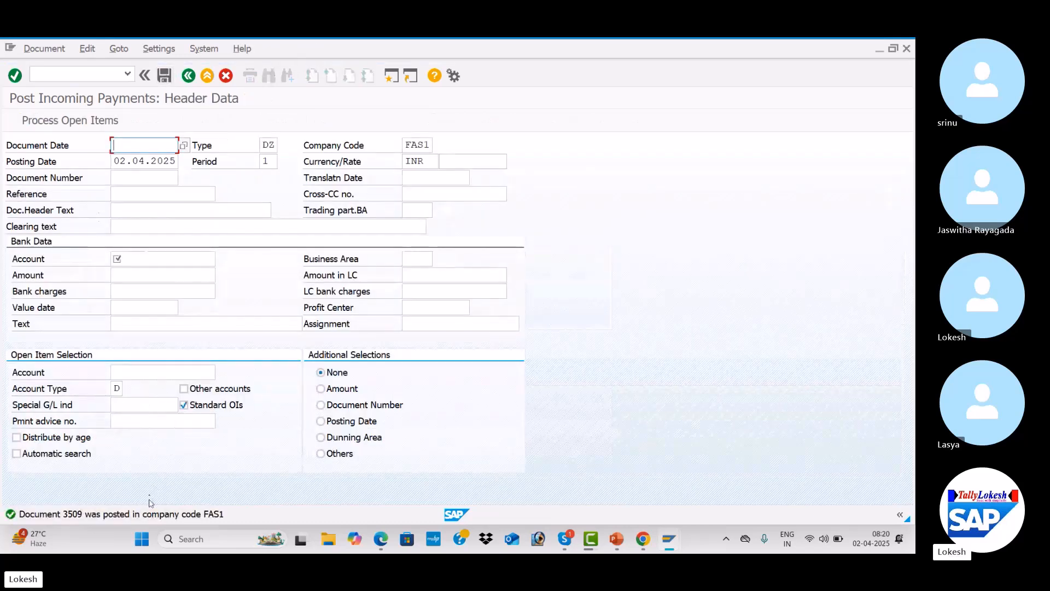
Refresh customer 1516's line item display and list its cleared items
key("alt+Tab")
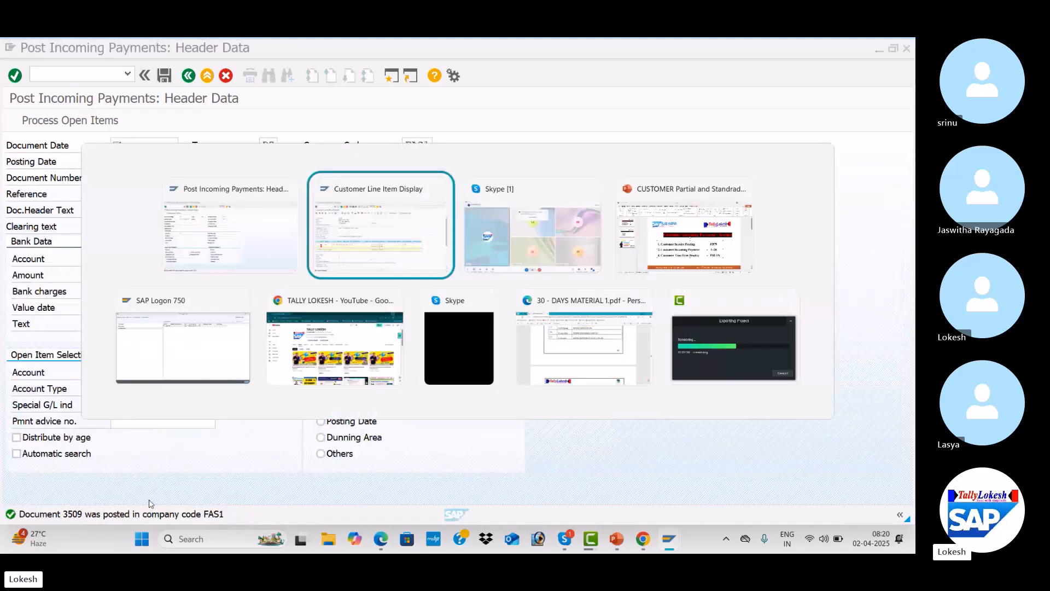
left_click(30, 48)
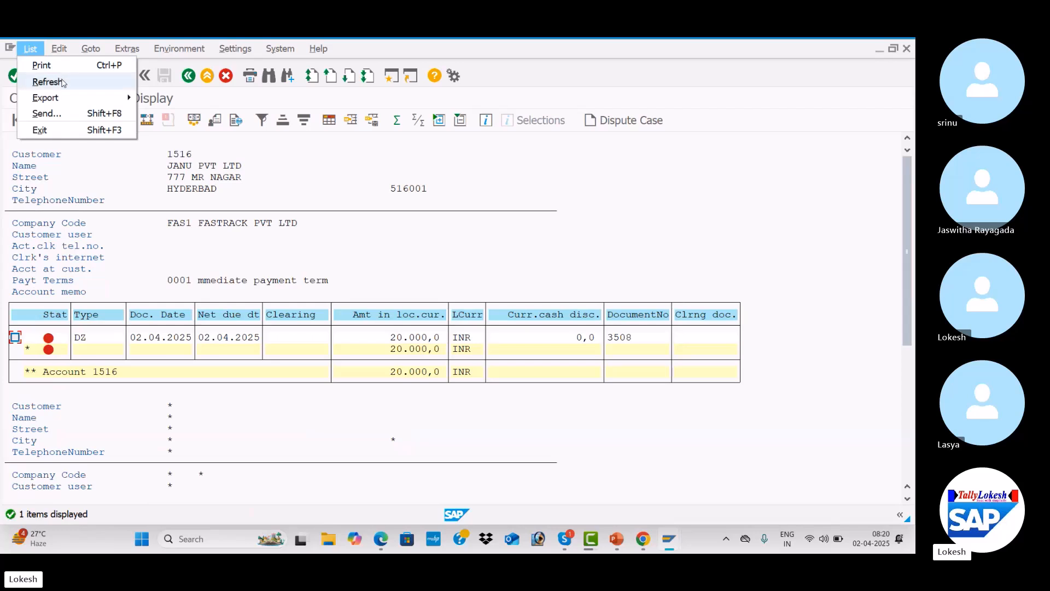
left_click(47, 81)
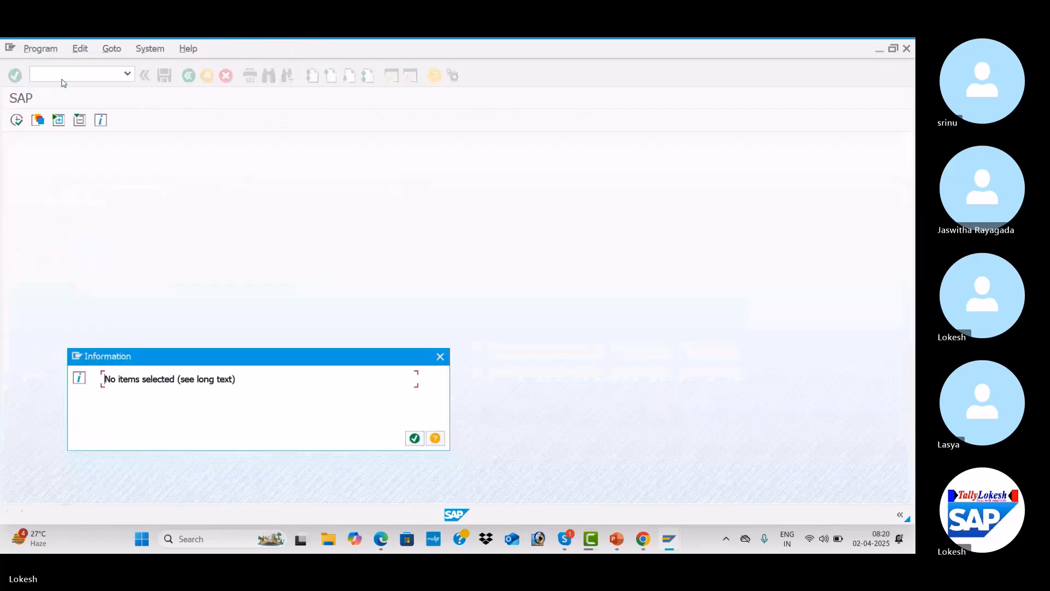
left_click(415, 438)
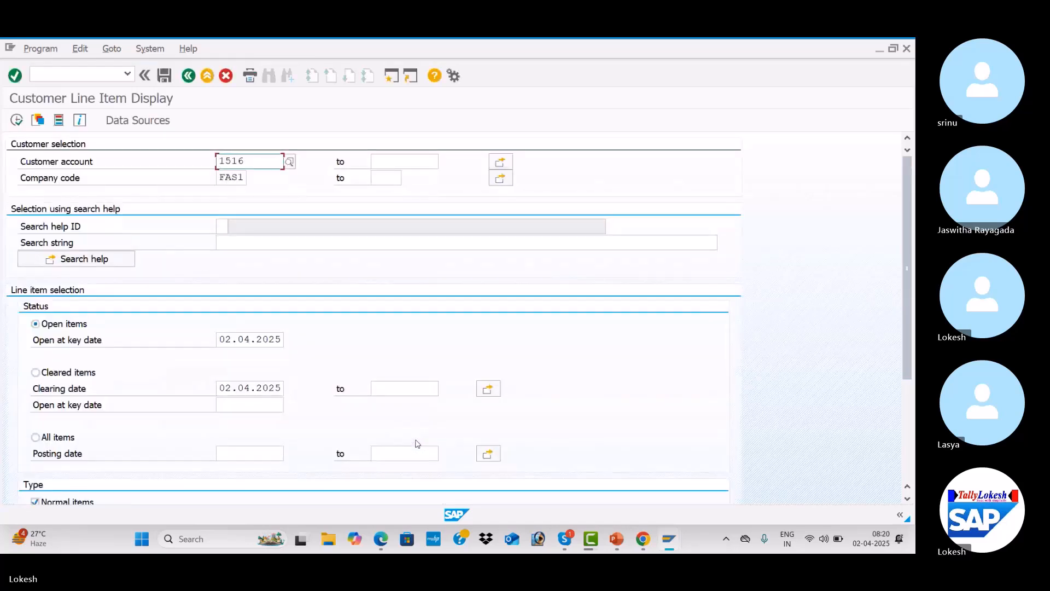
left_click(37, 374)
left_click(17, 120)
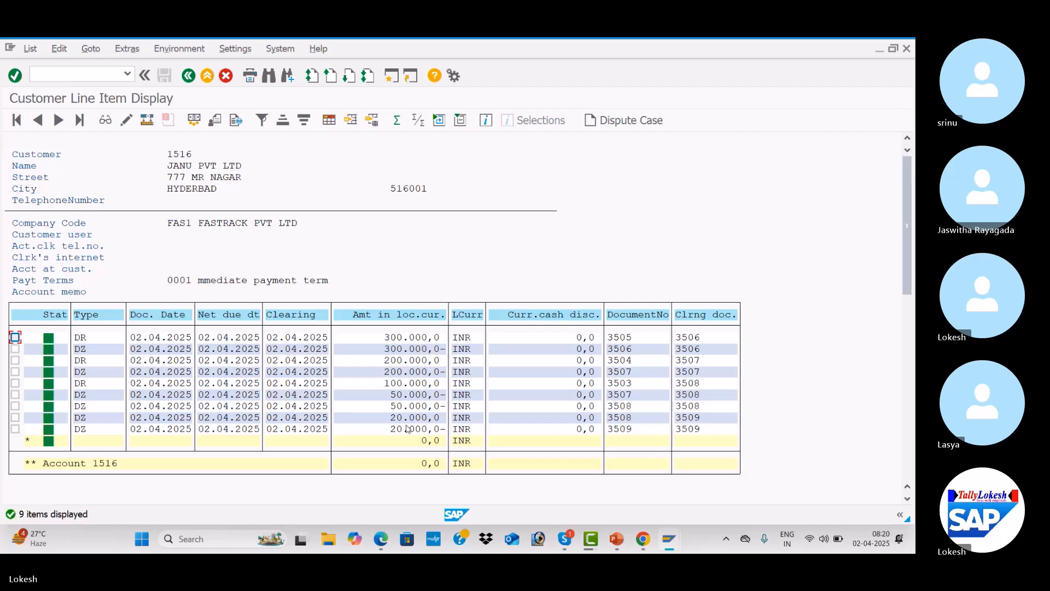
left_click(189, 78)
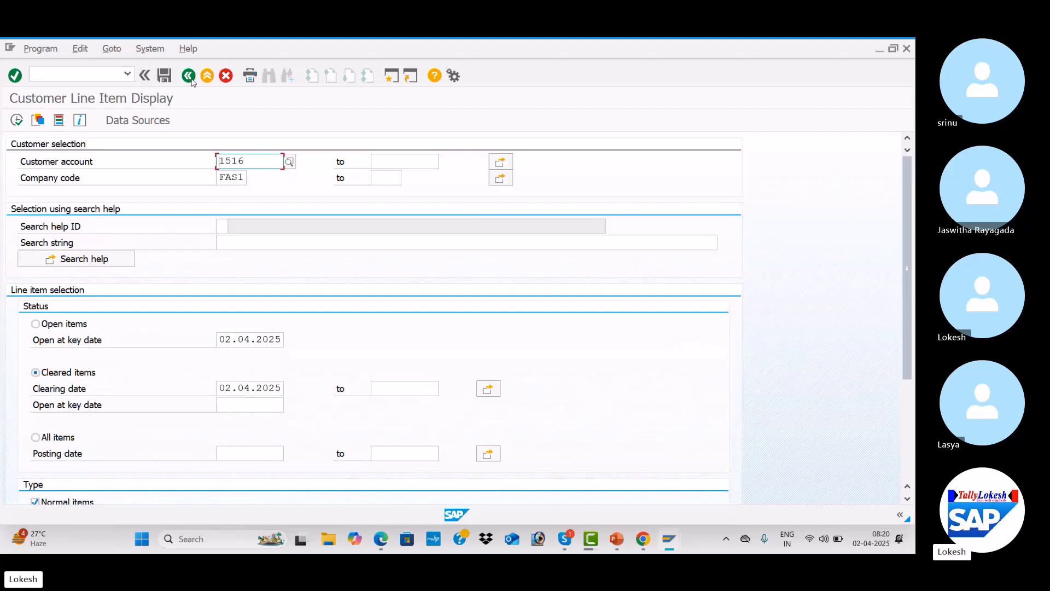
Switch to the PowerPoint presentation and move to the F-28 clearing types slide
key("alt+Tab")
key("alt+Tab")
key("alt+Tab")
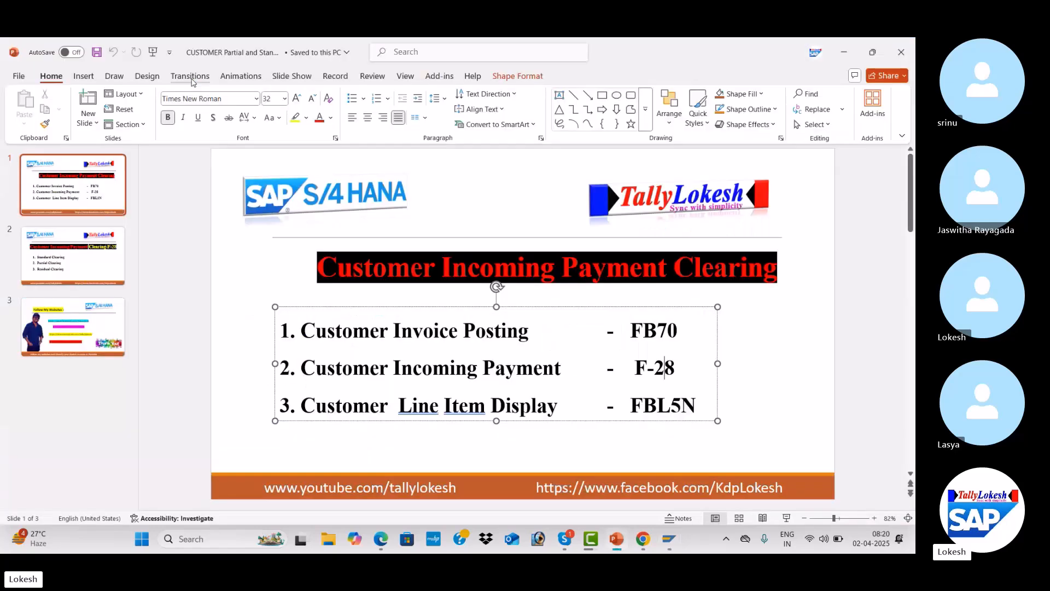
left_click(786, 356)
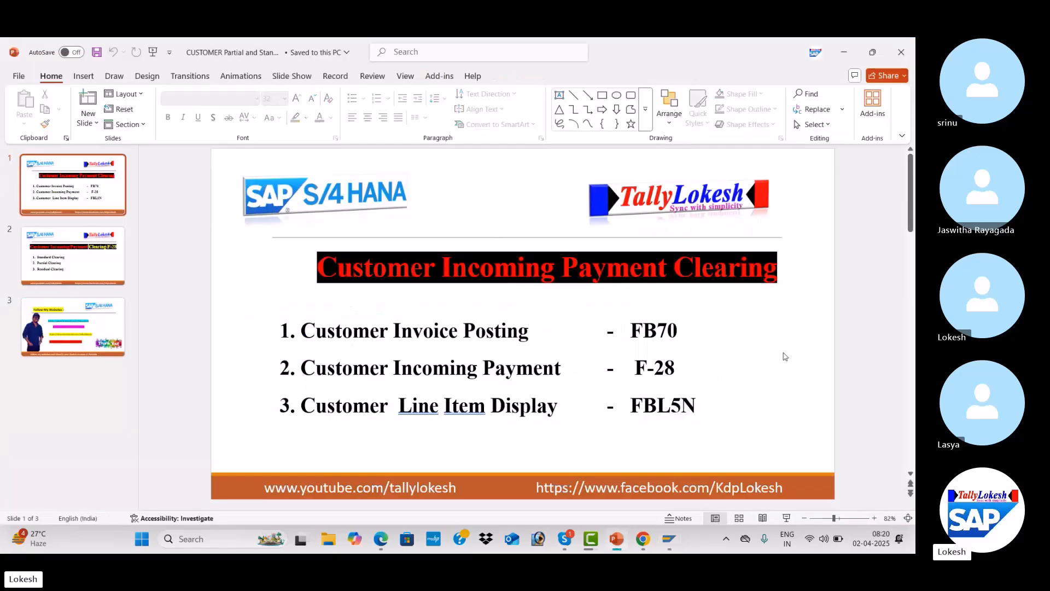
key("Down")
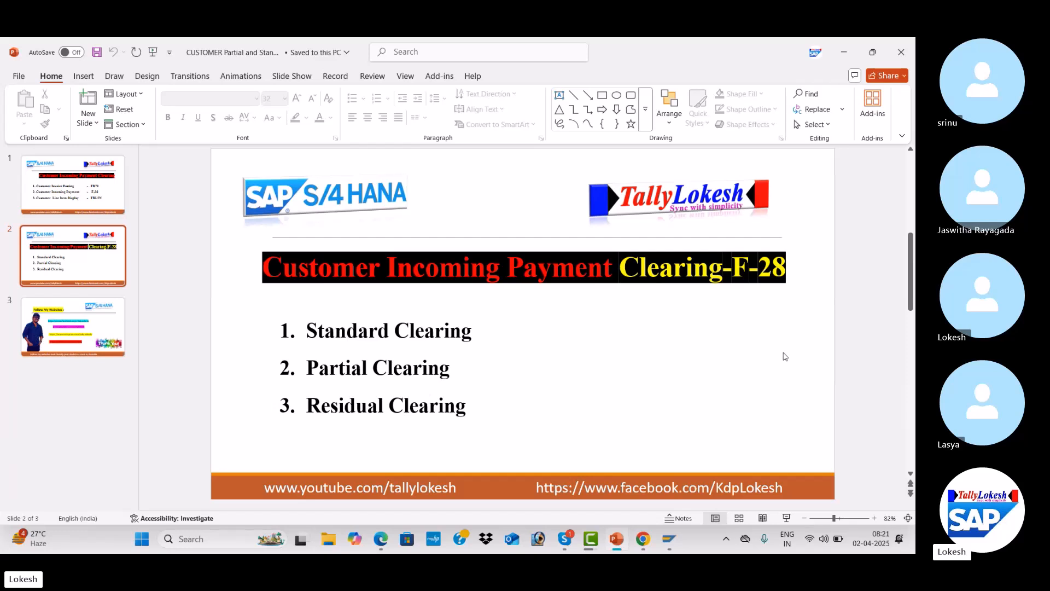
Switch back to SAP and open transaction OB52 for posting periods
key("alt+Tab")
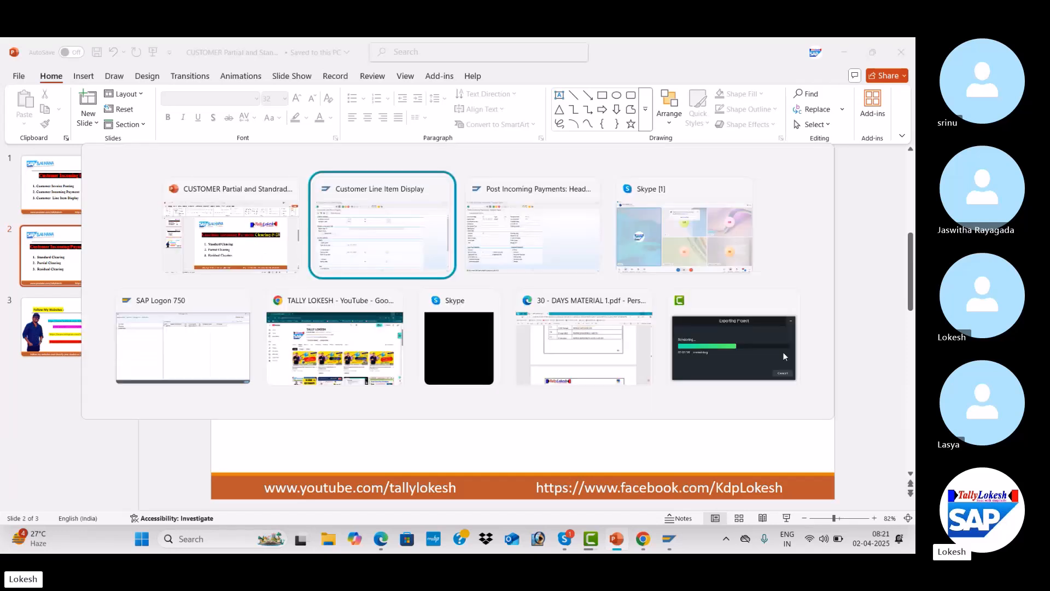
key("alt+Tab")
key("alt+Tab")
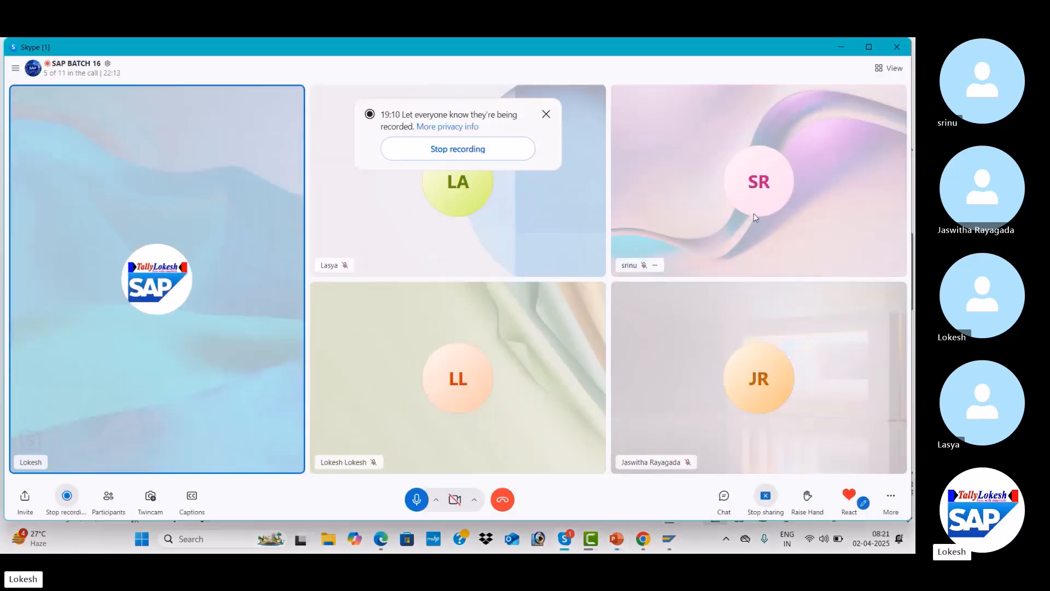
key("alt+Tab")
key("alt+Tab")
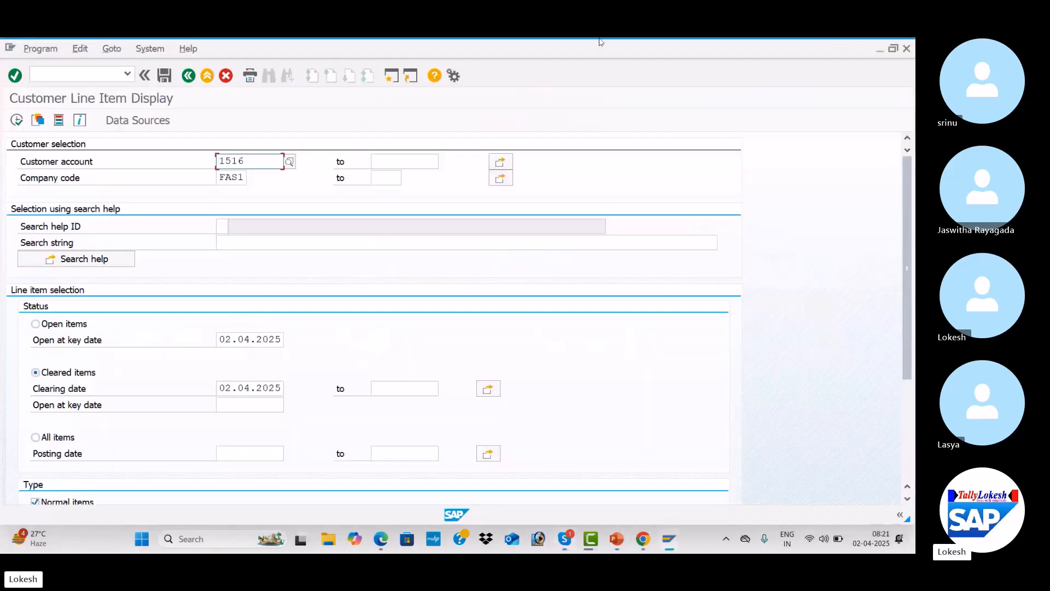
left_click(91, 71)
type("/n")
key("Return")
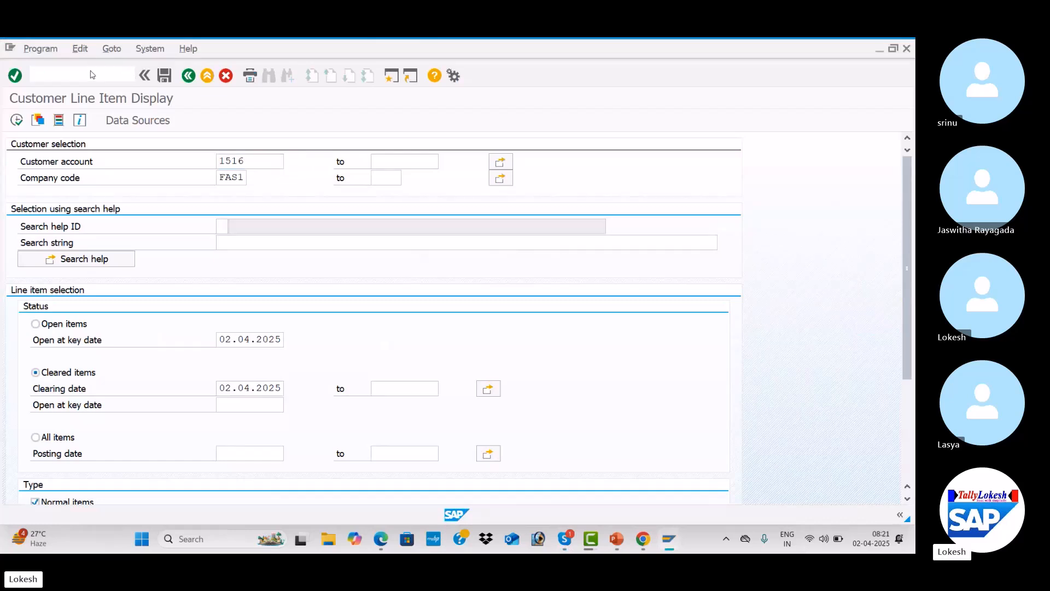
type("OB52")
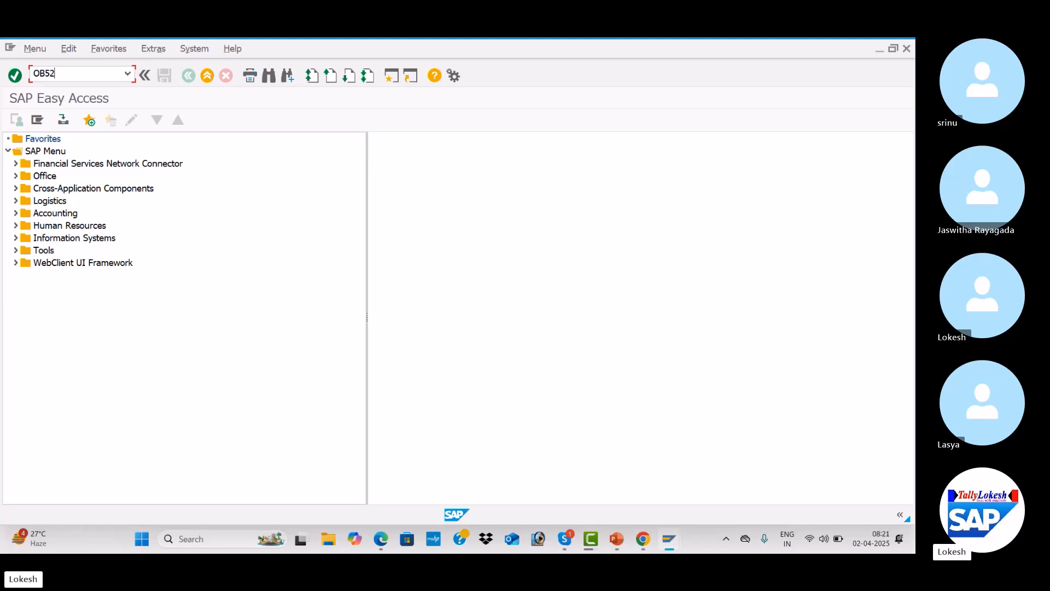
key("Return")
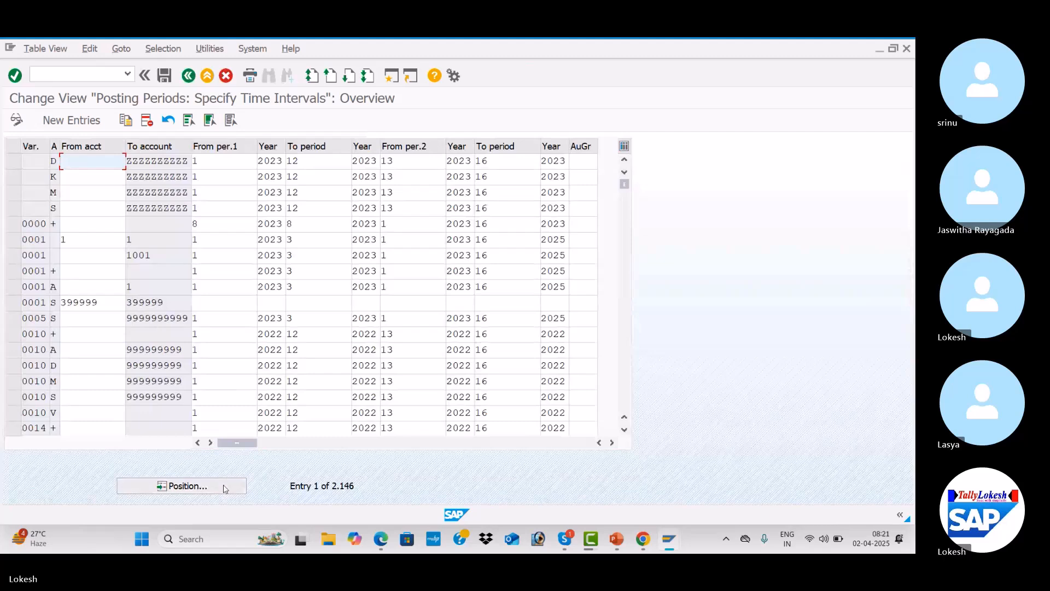
Position the posting periods table at posting period variant FAS1
left_click(223, 486)
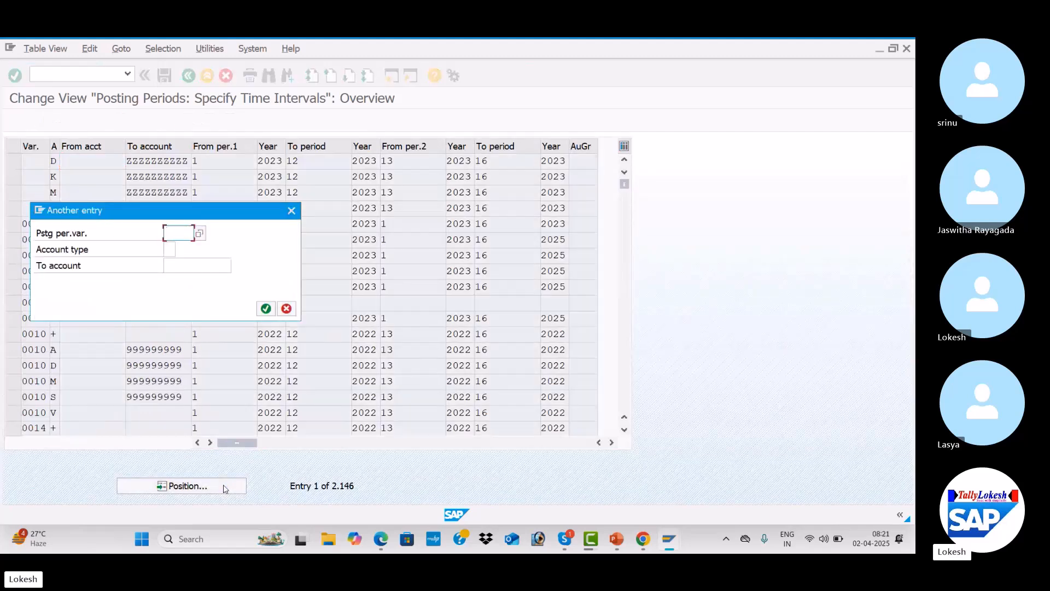
type("FAS")
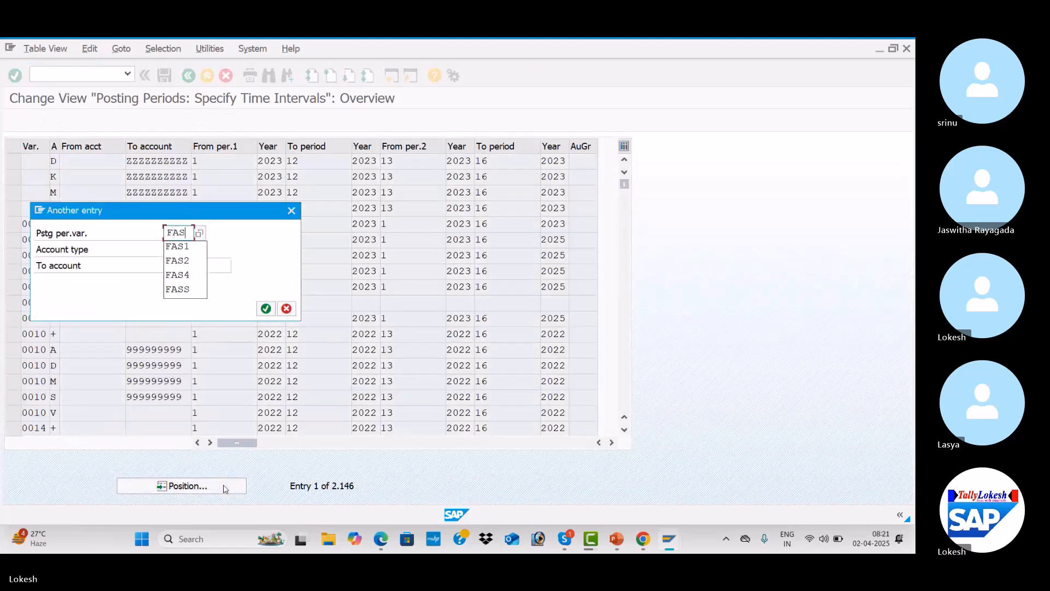
type("1")
key("Return")
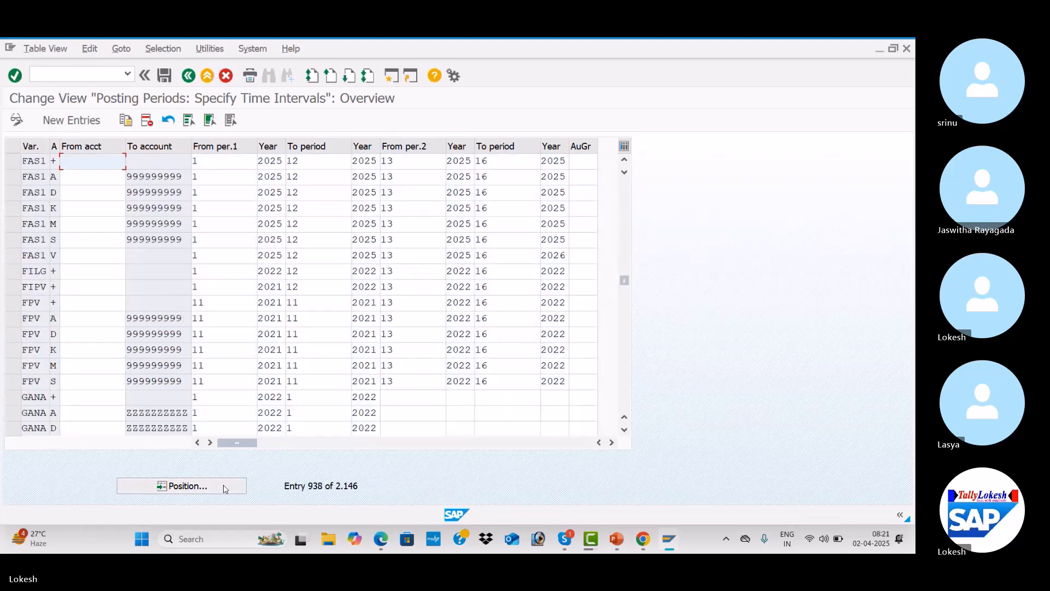
Review the FAS1 posting period intervals and fiscal years for each account type row
left_click(37, 160)
left_click(36, 176)
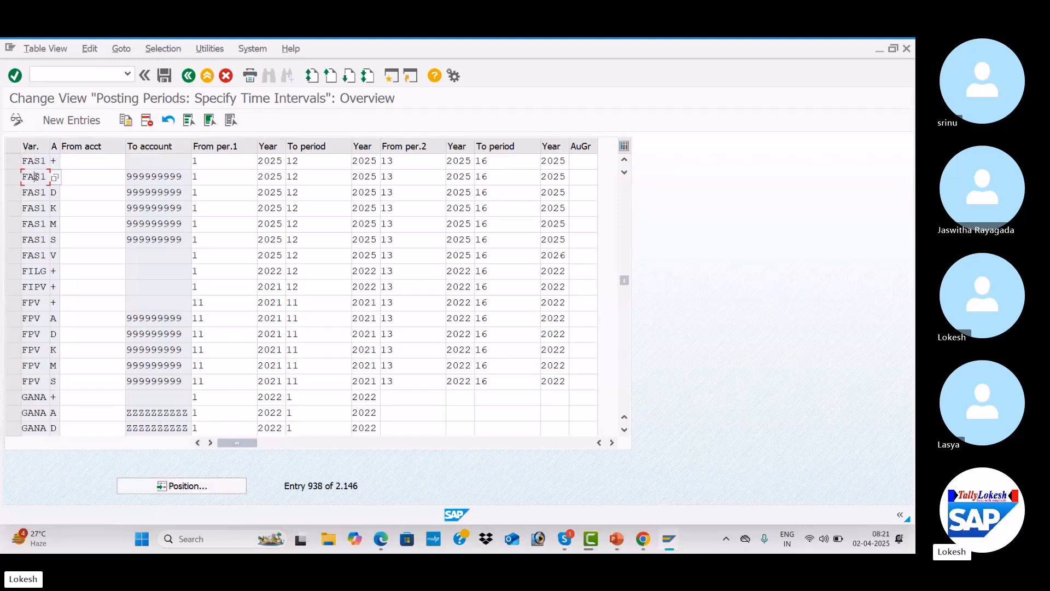
left_click(281, 161)
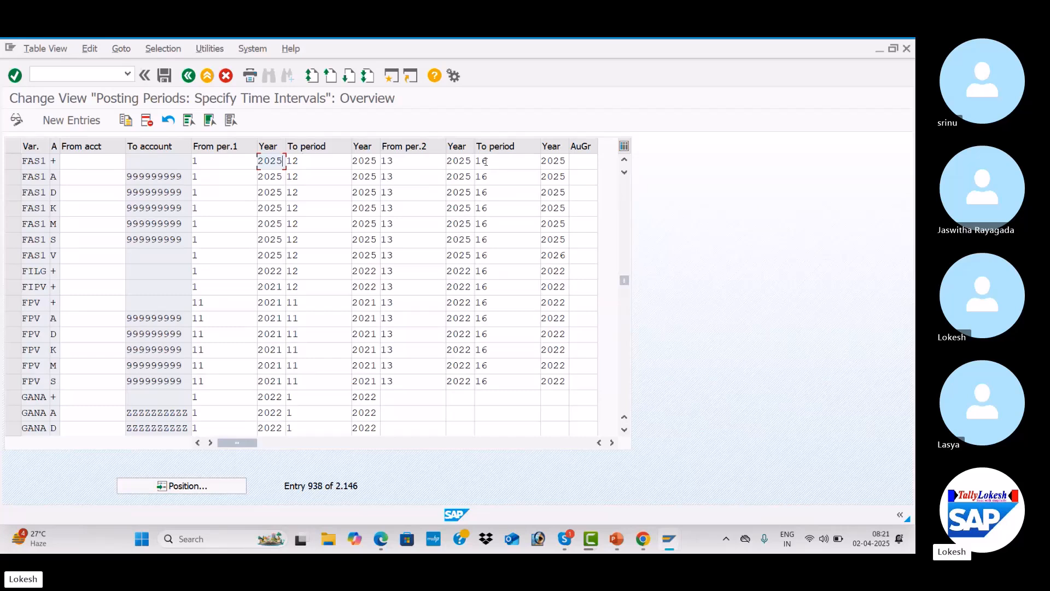
left_click(567, 161)
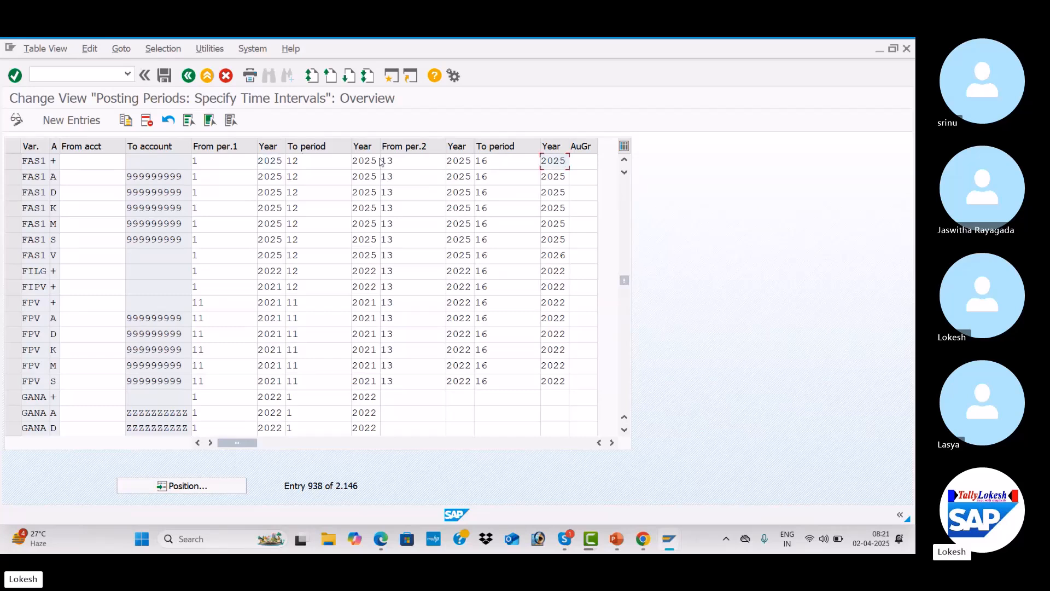
left_click(282, 163)
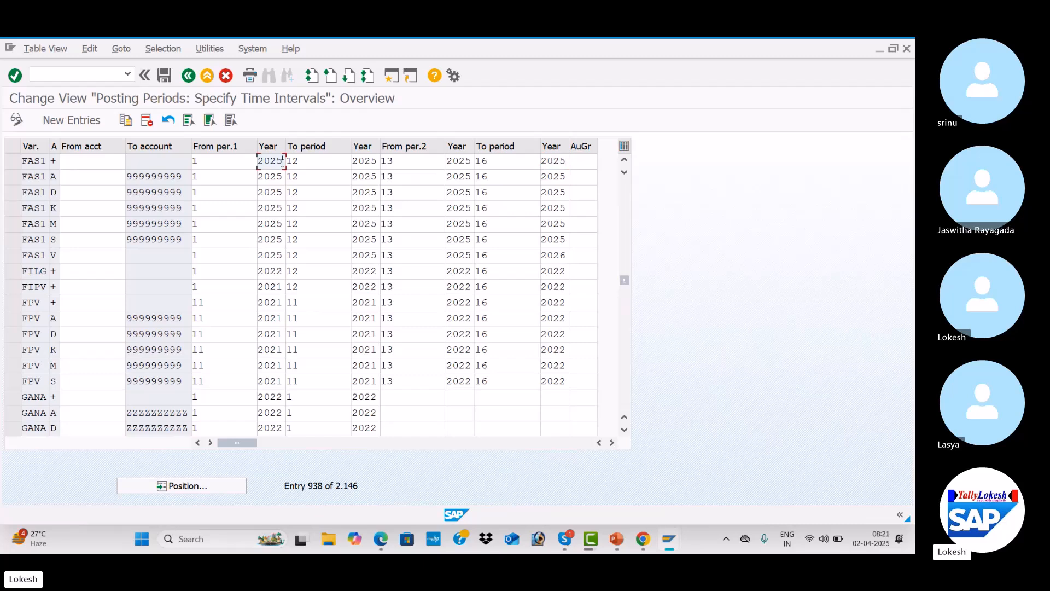
left_click(283, 177)
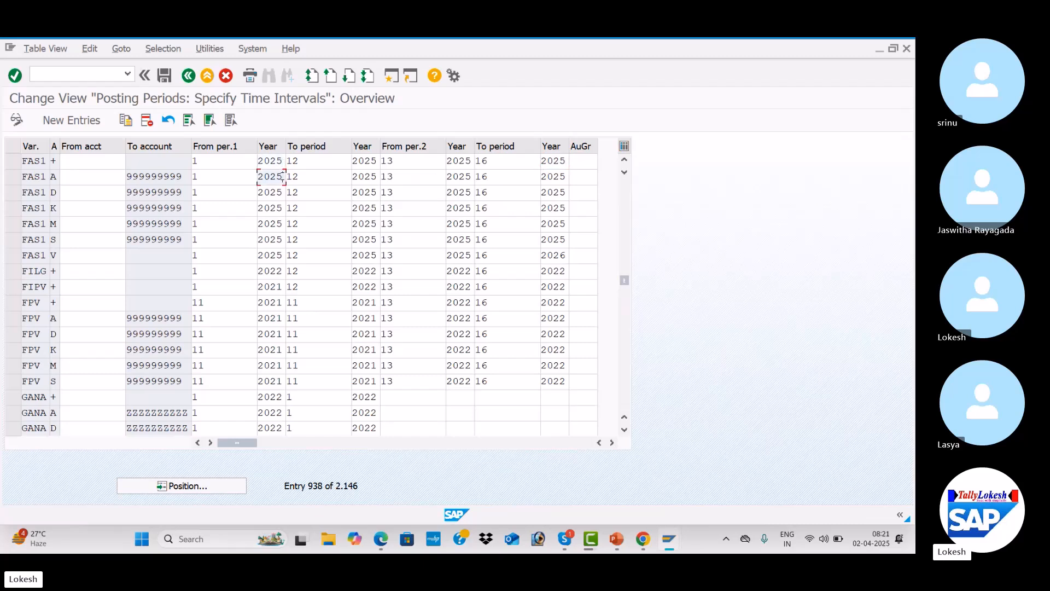
left_click(283, 191)
left_click(276, 208)
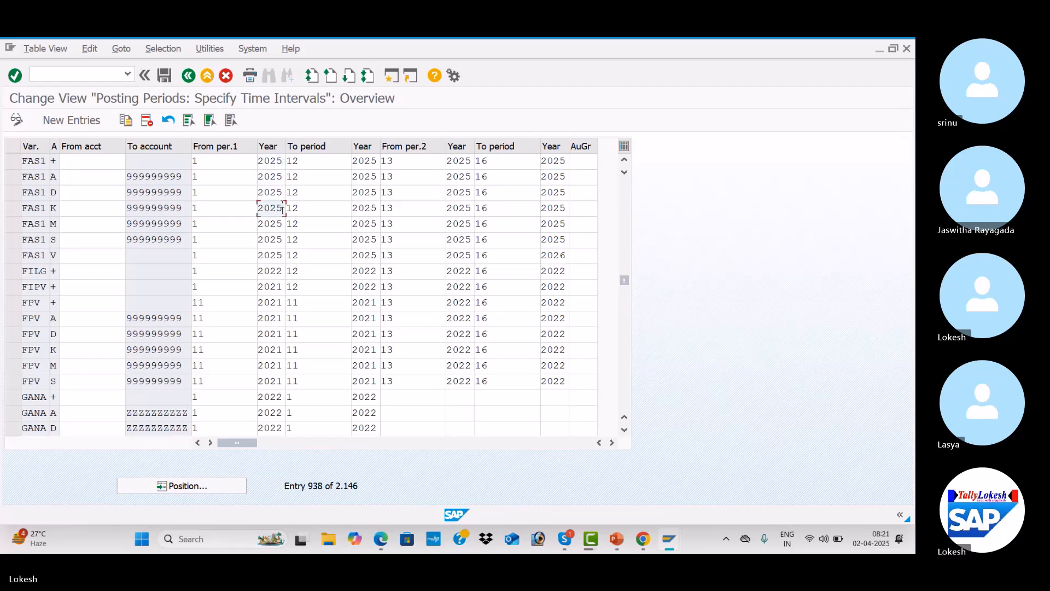
left_click(372, 161)
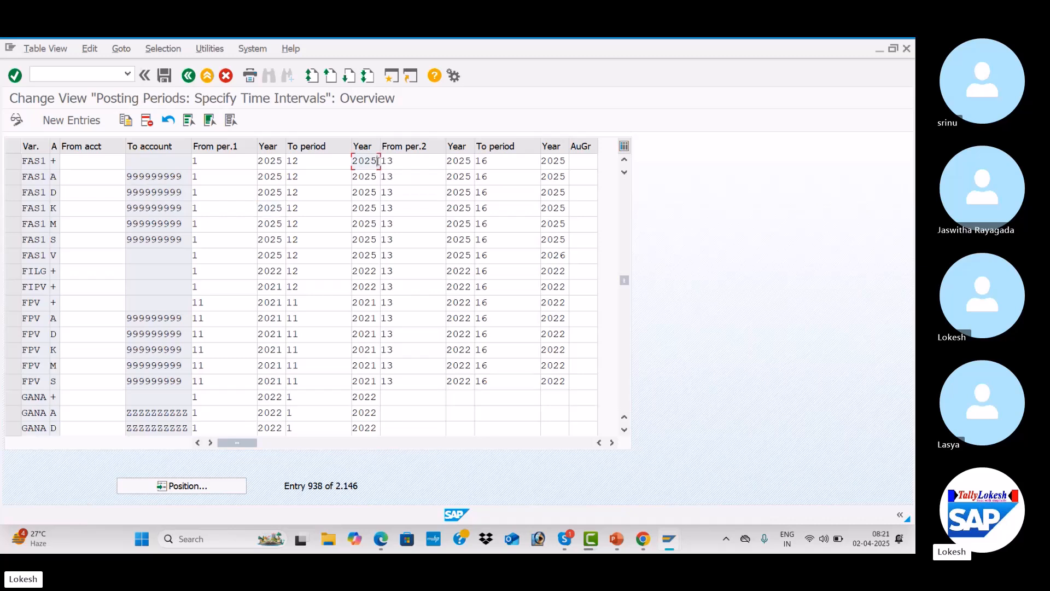
left_click(463, 161)
left_click(553, 160)
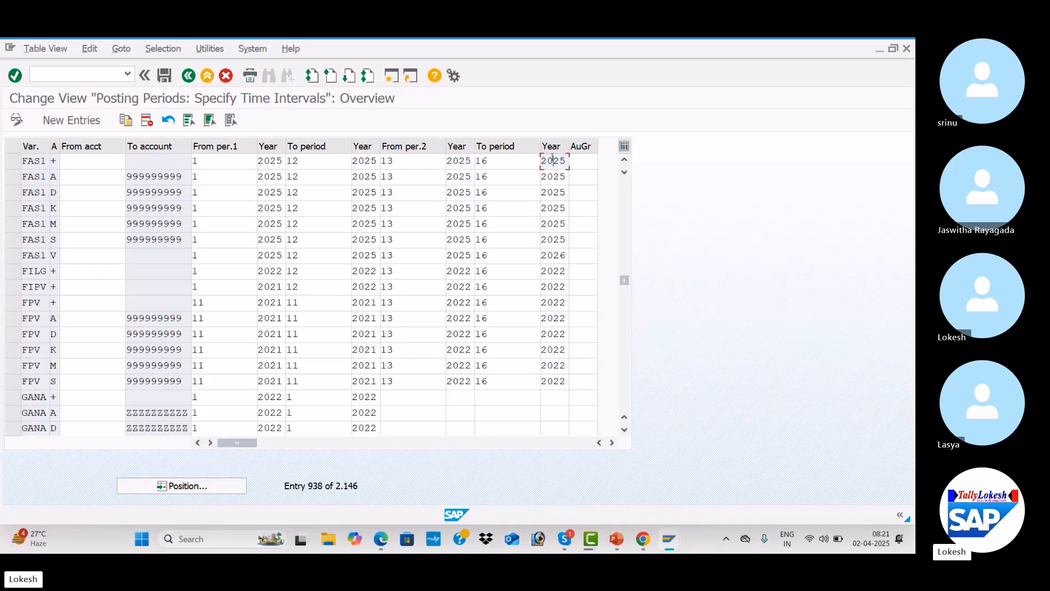
left_click(275, 177)
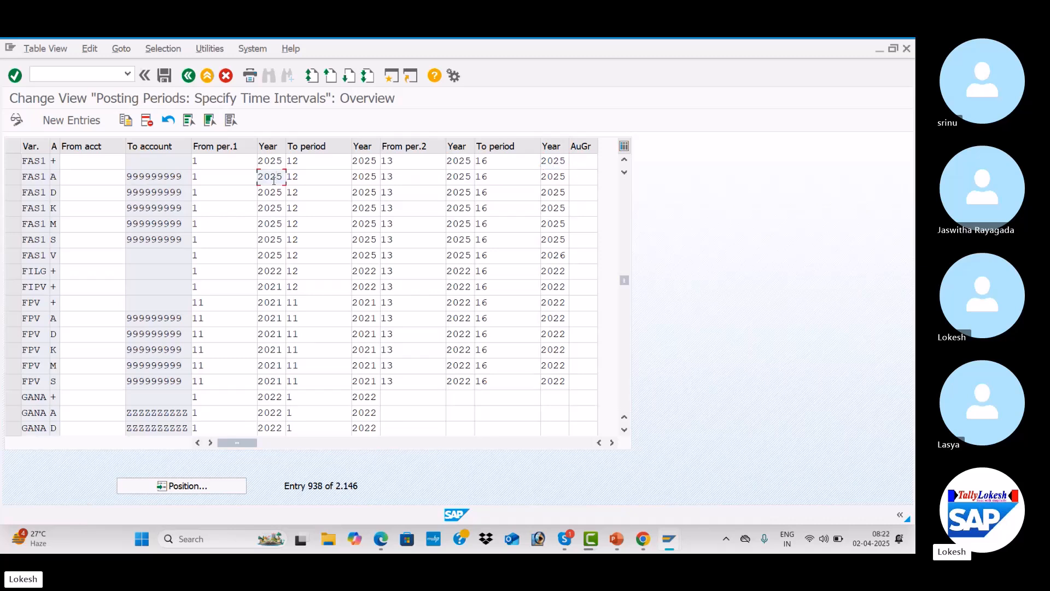
left_click(223, 162)
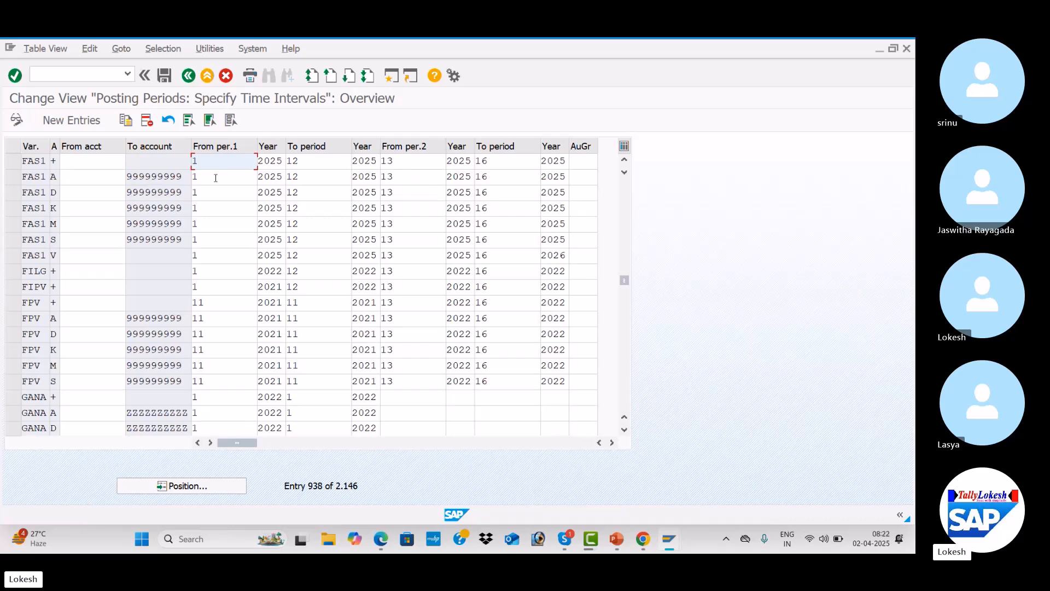
left_click(216, 178)
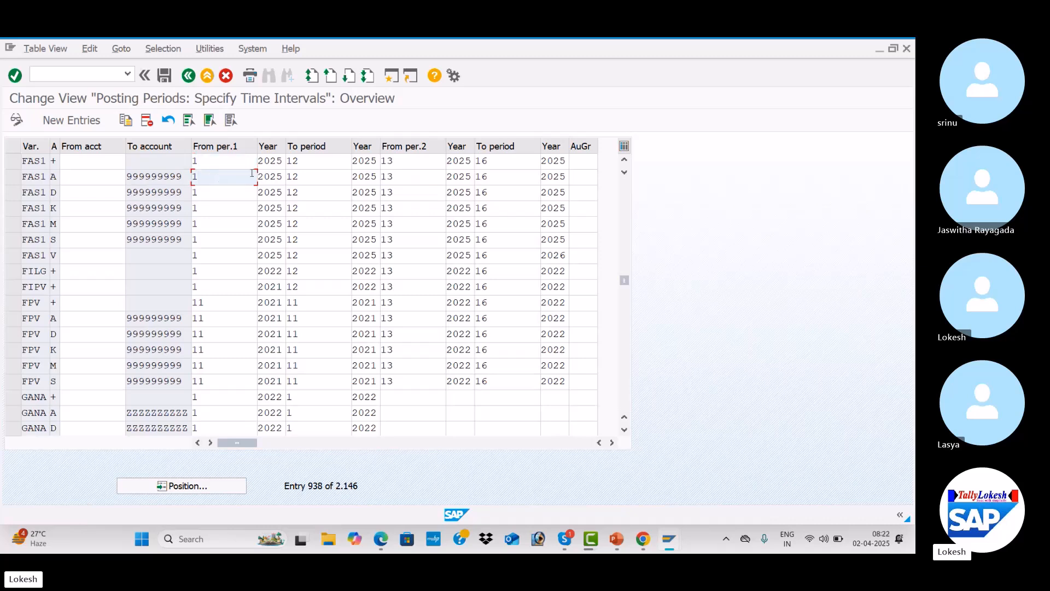
left_click(311, 176)
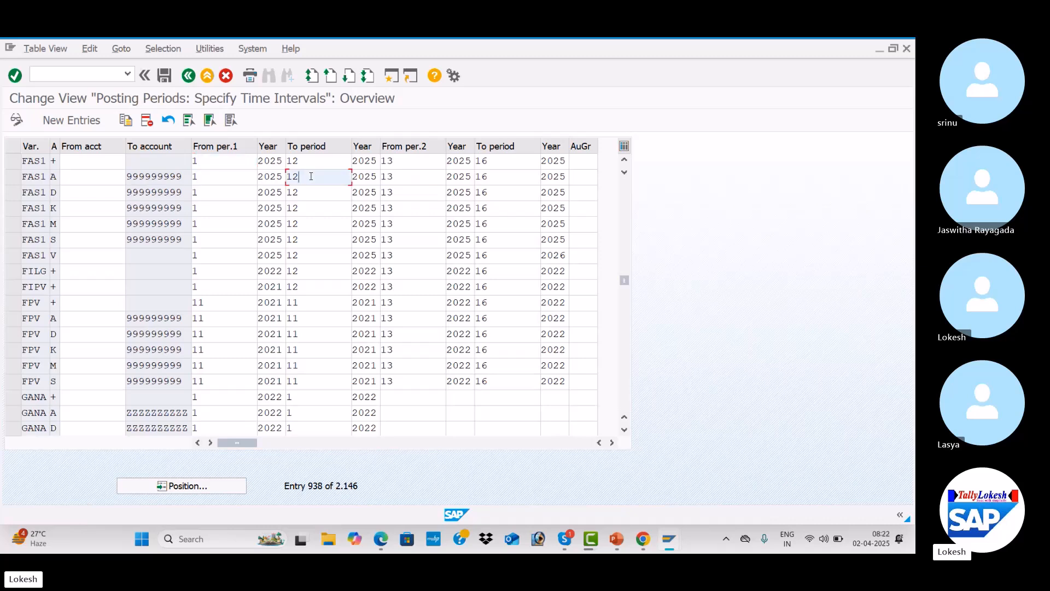
left_click(280, 162)
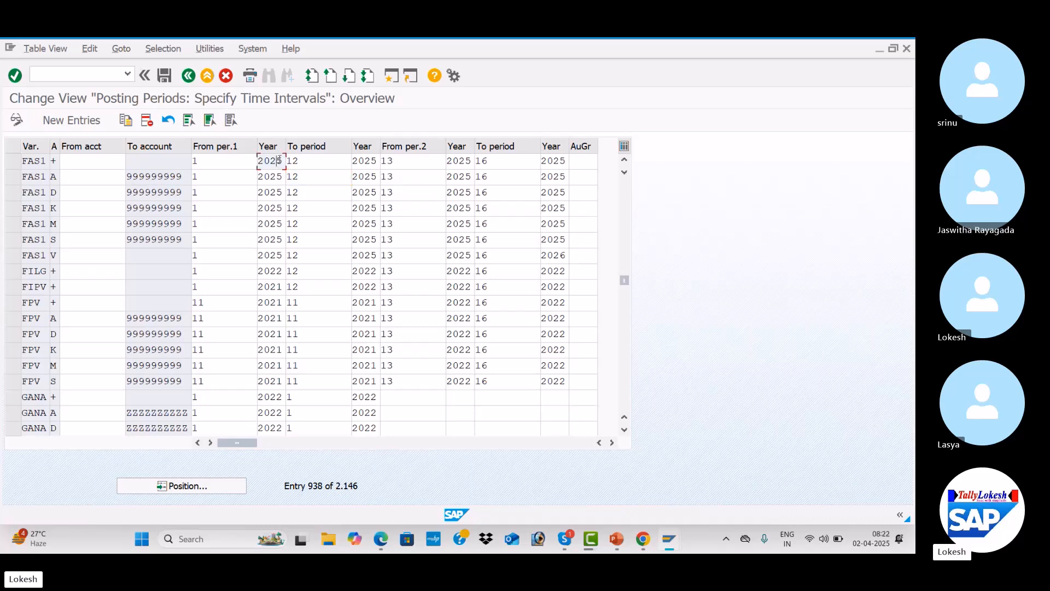
left_click(282, 175)
left_click(283, 192)
left_click(369, 178)
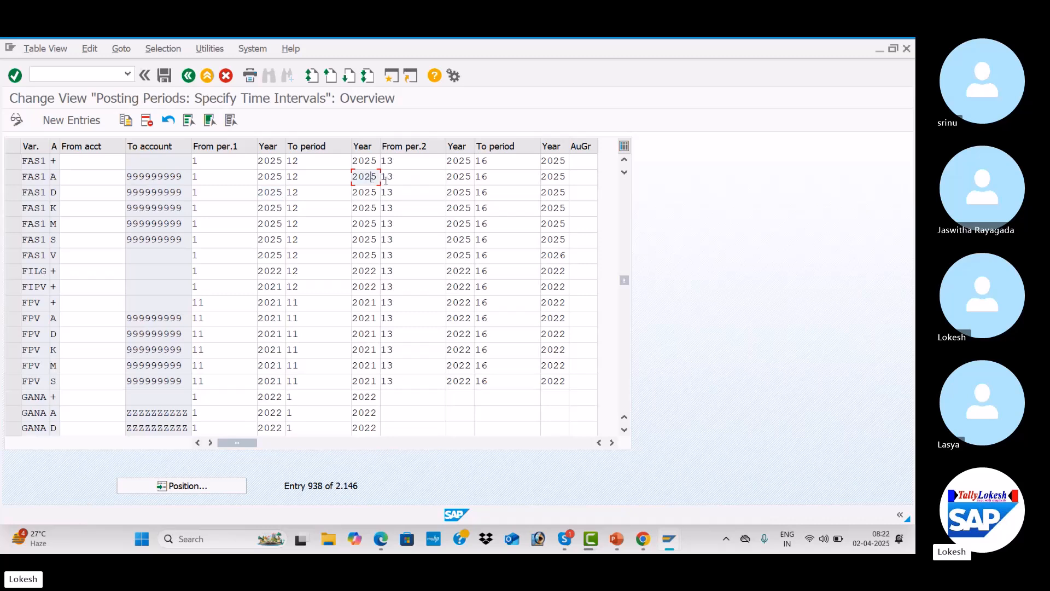
left_click(459, 177)
left_click(278, 212)
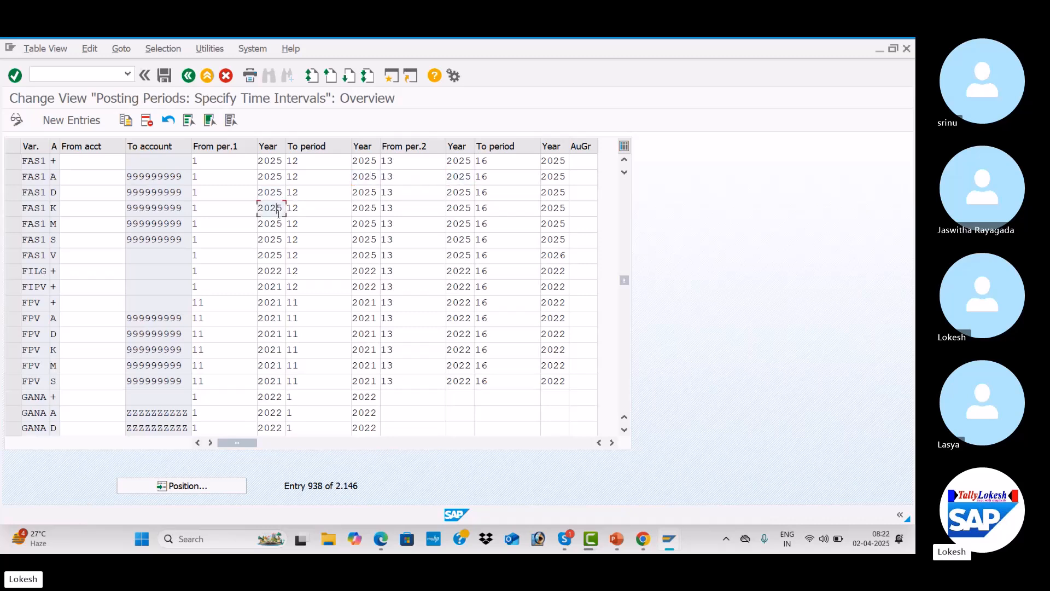
left_click(365, 209)
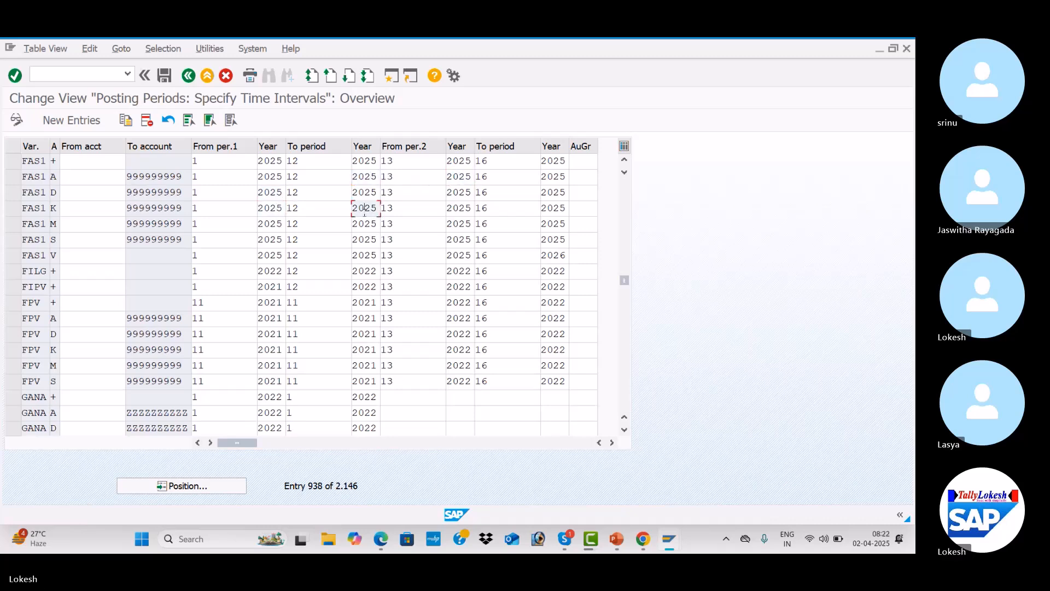
left_click(468, 212)
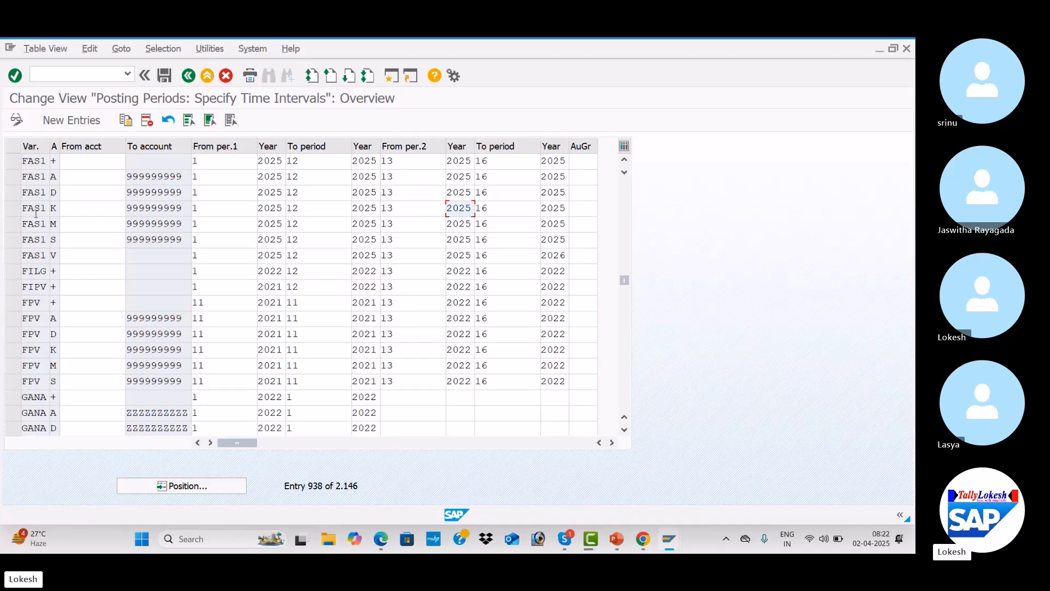
left_click(164, 77)
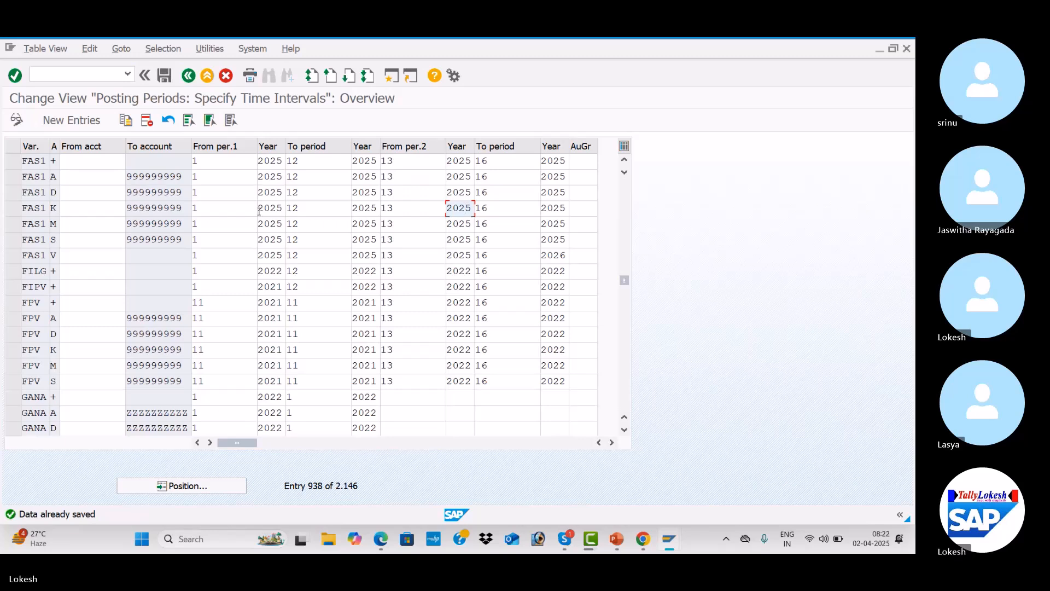
Switch to the Skype call and ring all participants who are not on the call
key("alt+Tab")
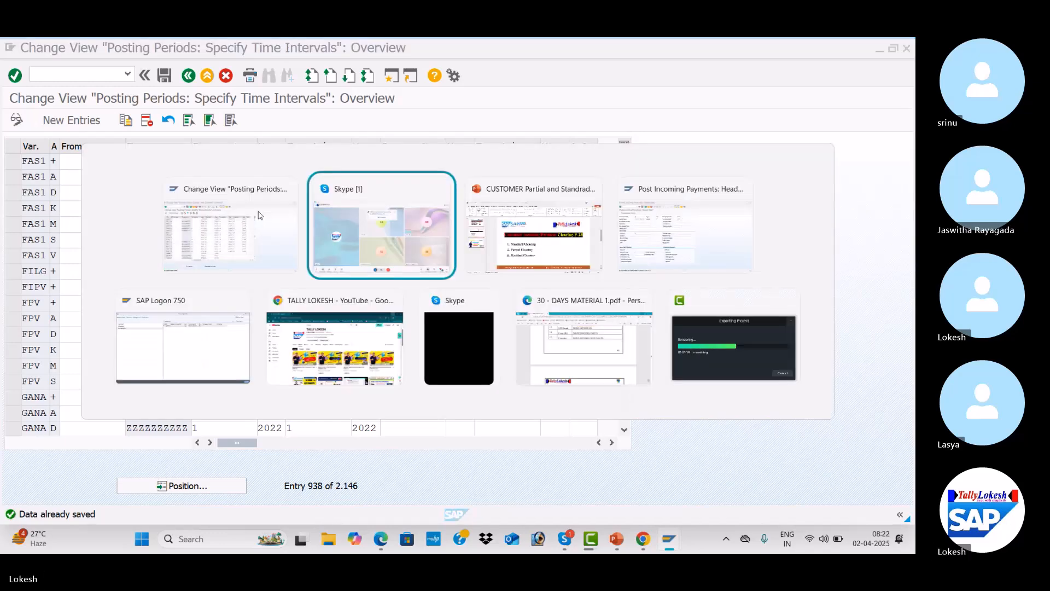
key("alt+Tab")
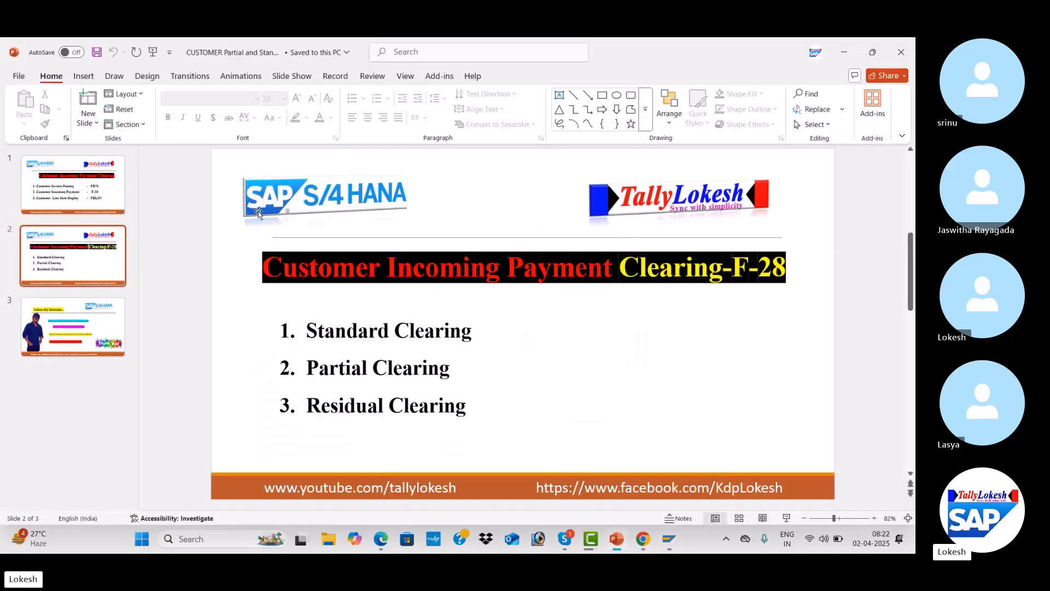
key("alt+Tab")
key("alt+Tab")
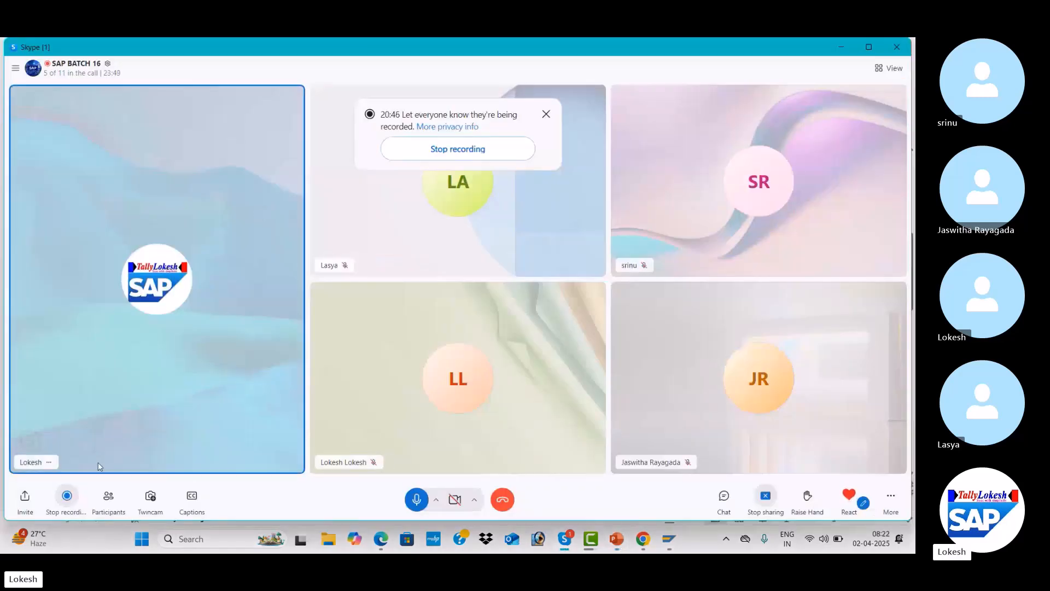
left_click(113, 507)
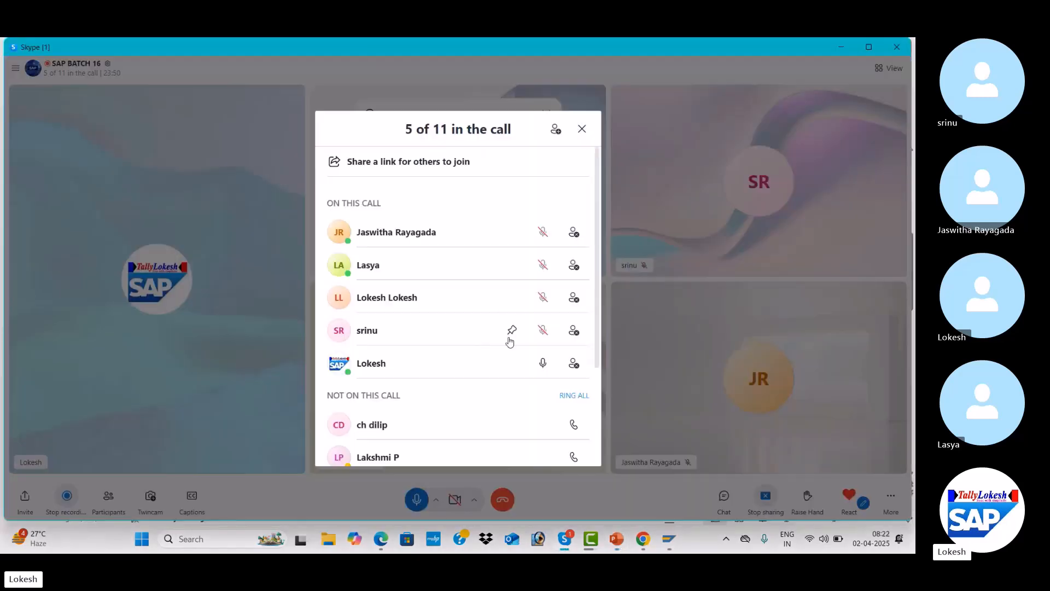
left_click(574, 395)
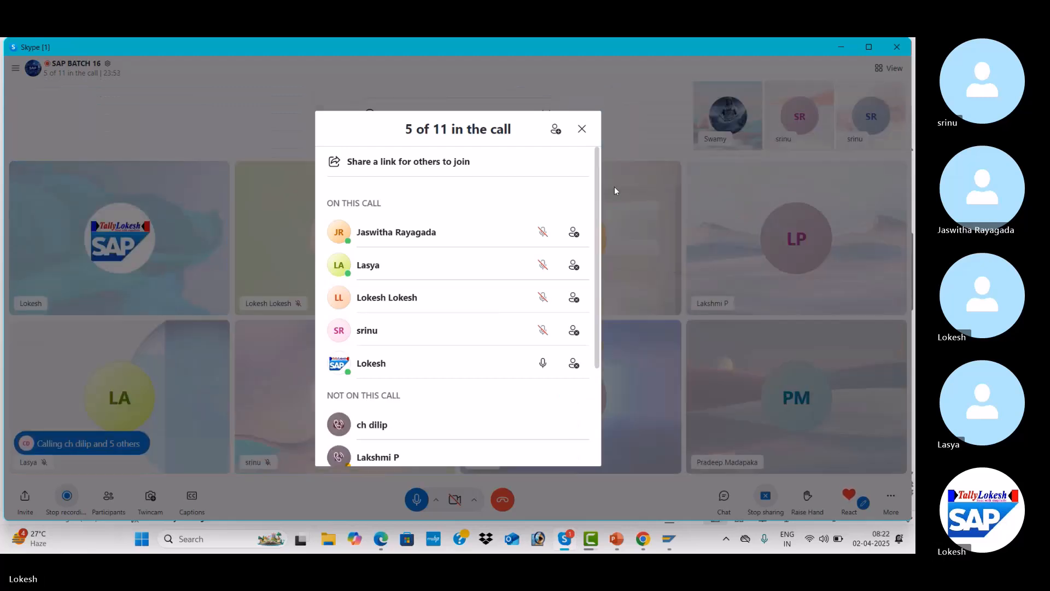
left_click(582, 131)
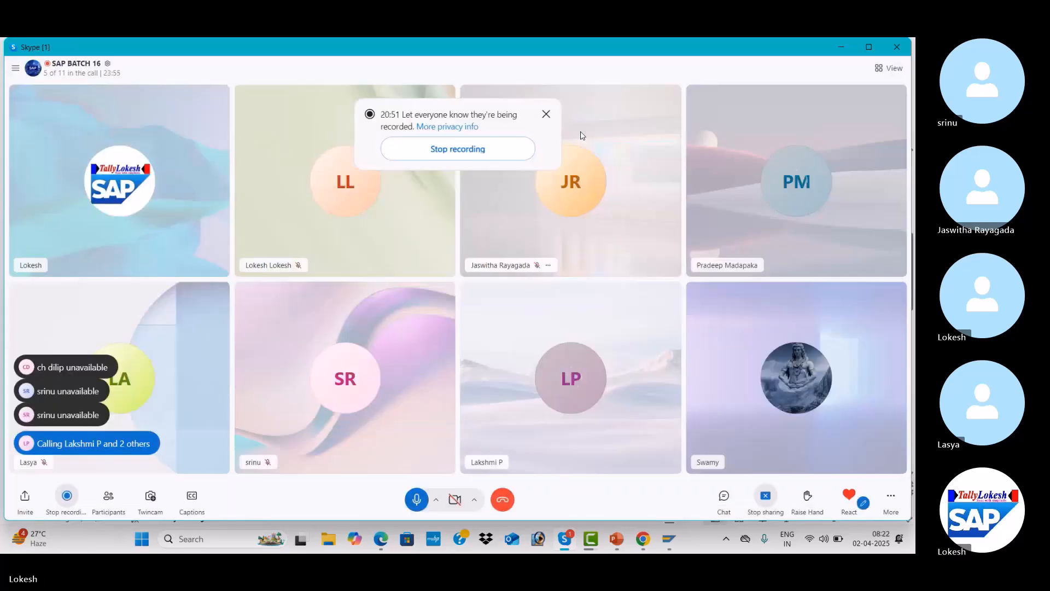